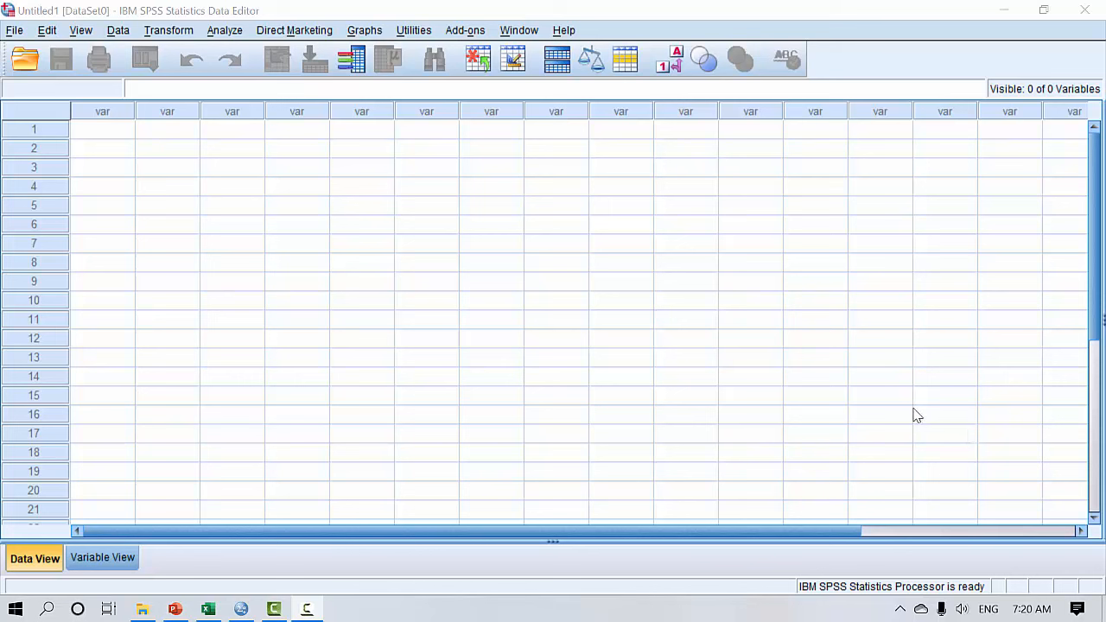
Step: Switch the empty Untitled1 dataset in the Data Editor to Variable View
left_click(357, 22)
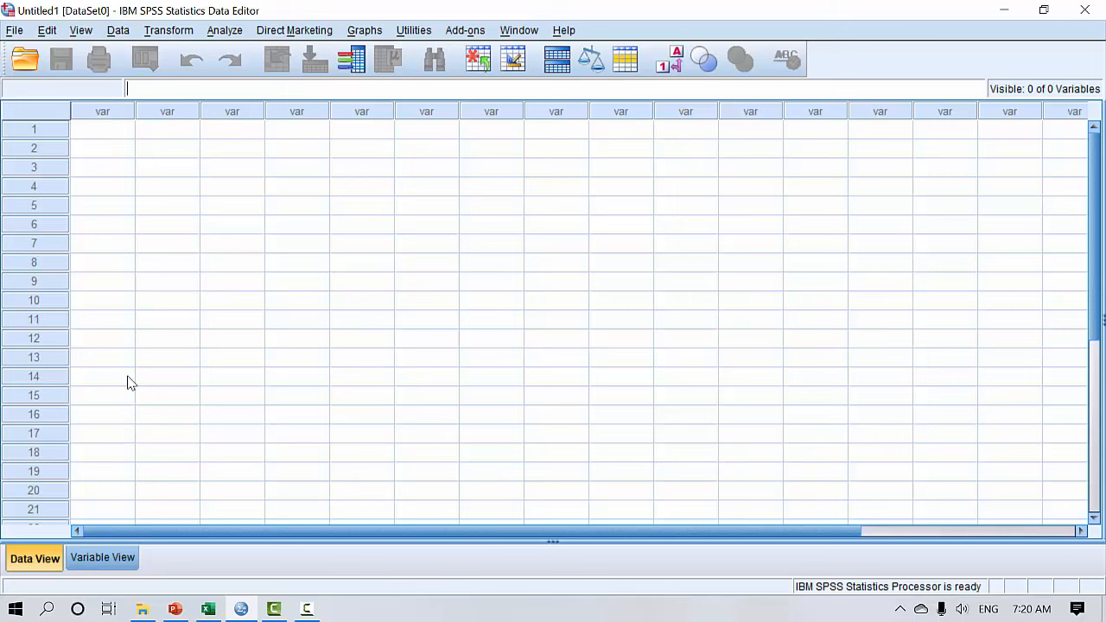
left_click(105, 574)
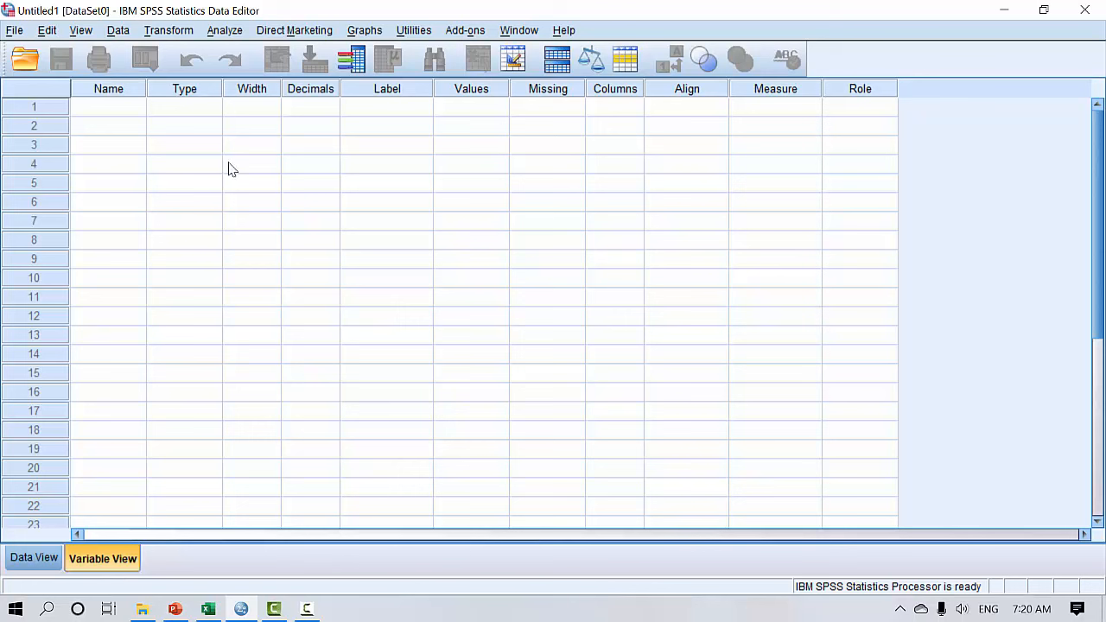
left_click(130, 110)
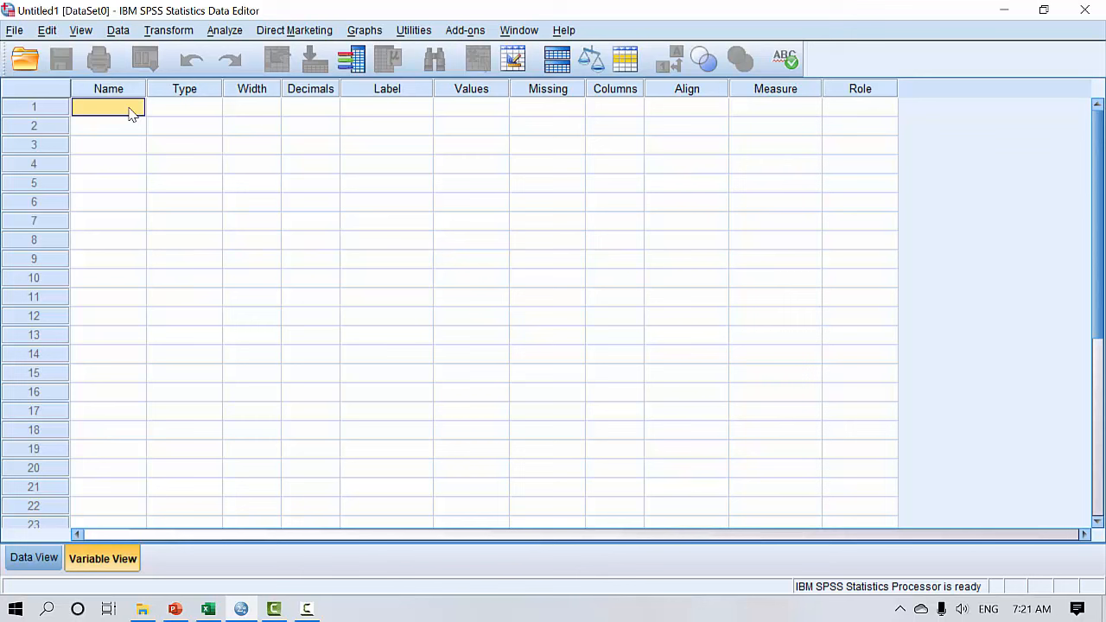
Step: Open the Variable Type dialog for row 1, showing Numeric, width 8, 2 decimals
left_click(207, 107)
left_click(212, 107)
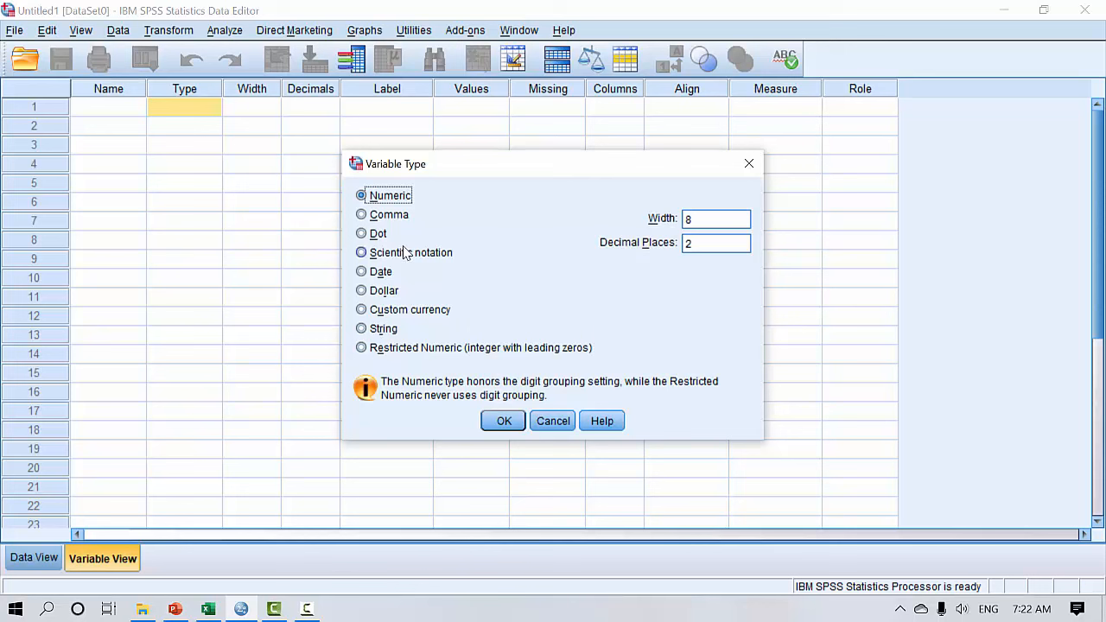
Step: Enter width 1 and 0 decimal places in Variable Type, then cancel the dialog
left_click(708, 247)
left_click(702, 227)
key("BackSpace")
type("1")
left_click(734, 241)
key("BackSpace")
type("0")
left_click(551, 421)
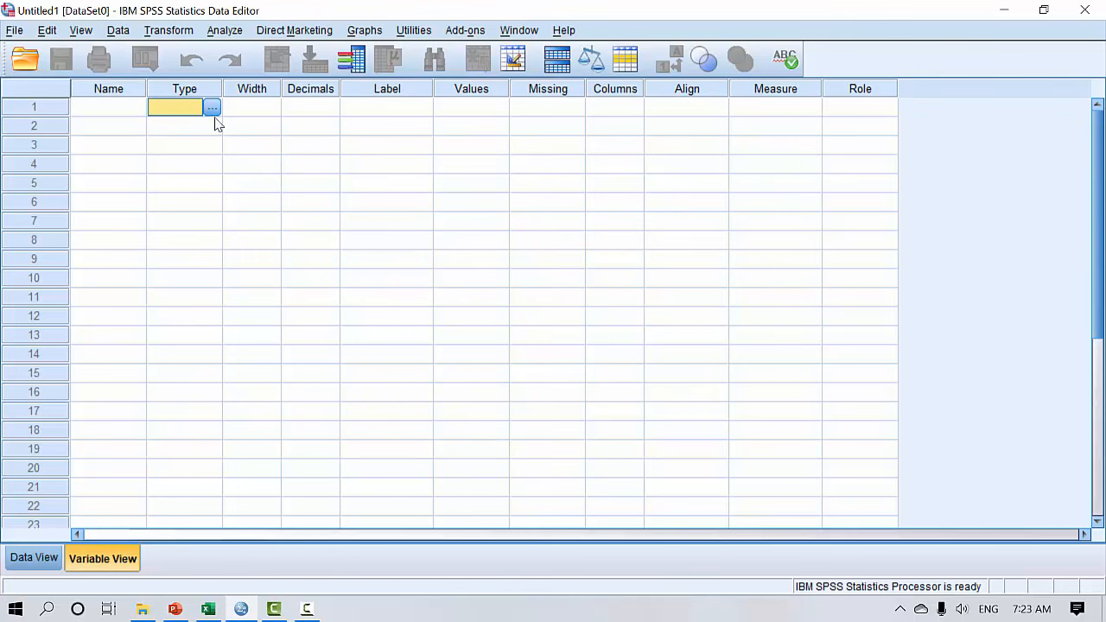
Step: Step across row 1's Width, Decimals and Label cells
left_click(263, 107)
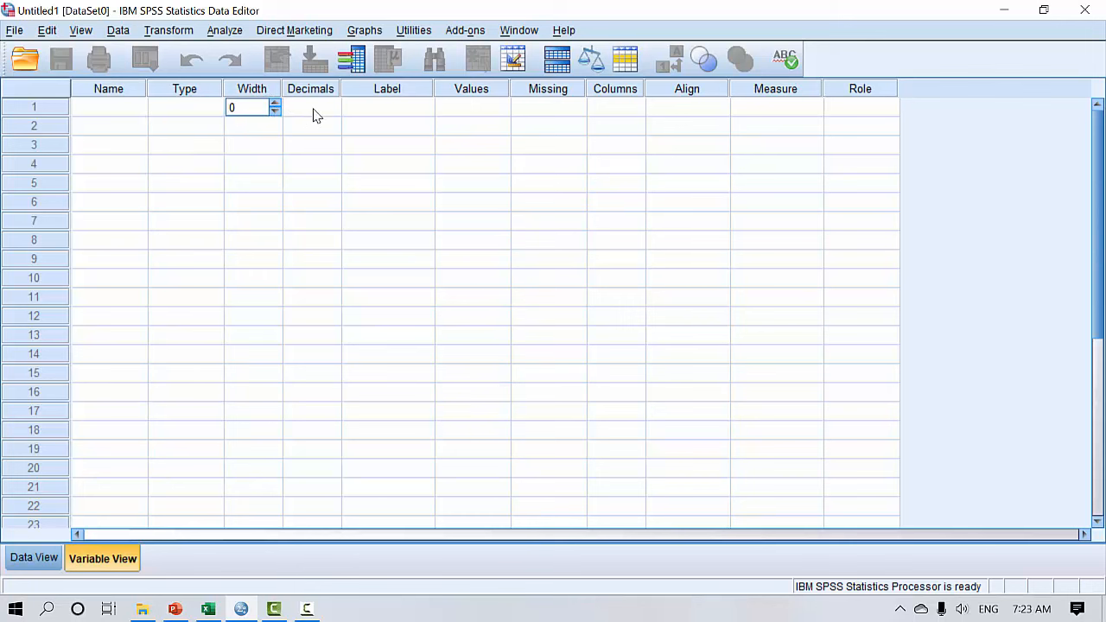
left_click(196, 111)
left_click(250, 111)
left_click(311, 109)
left_click(406, 114)
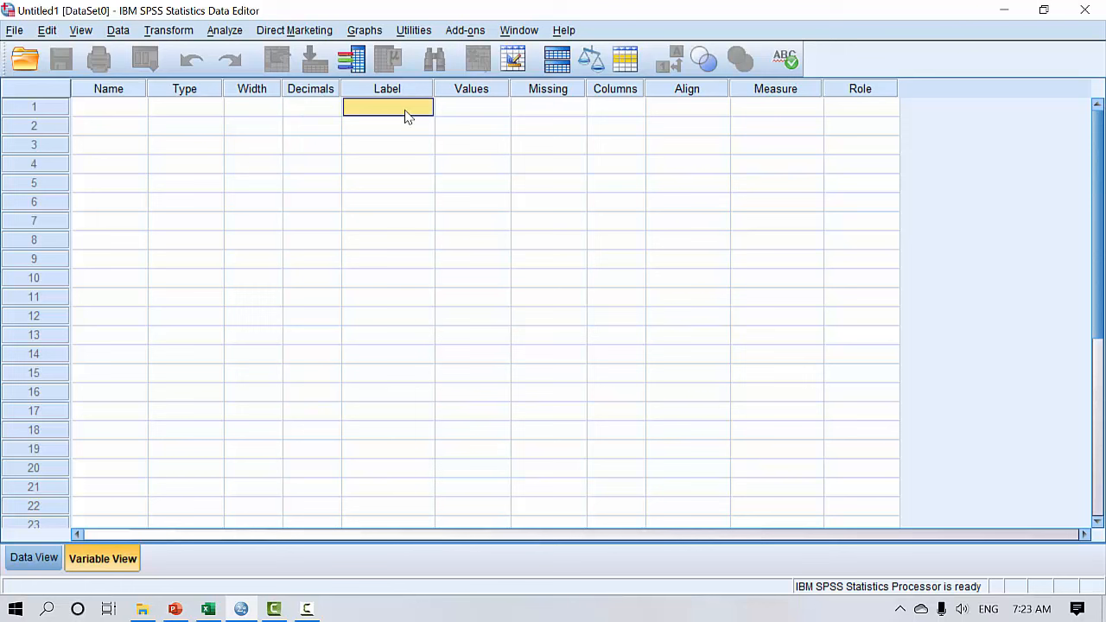
Step: Name the first variable v01 and label it Nama Pasien
left_click(115, 114)
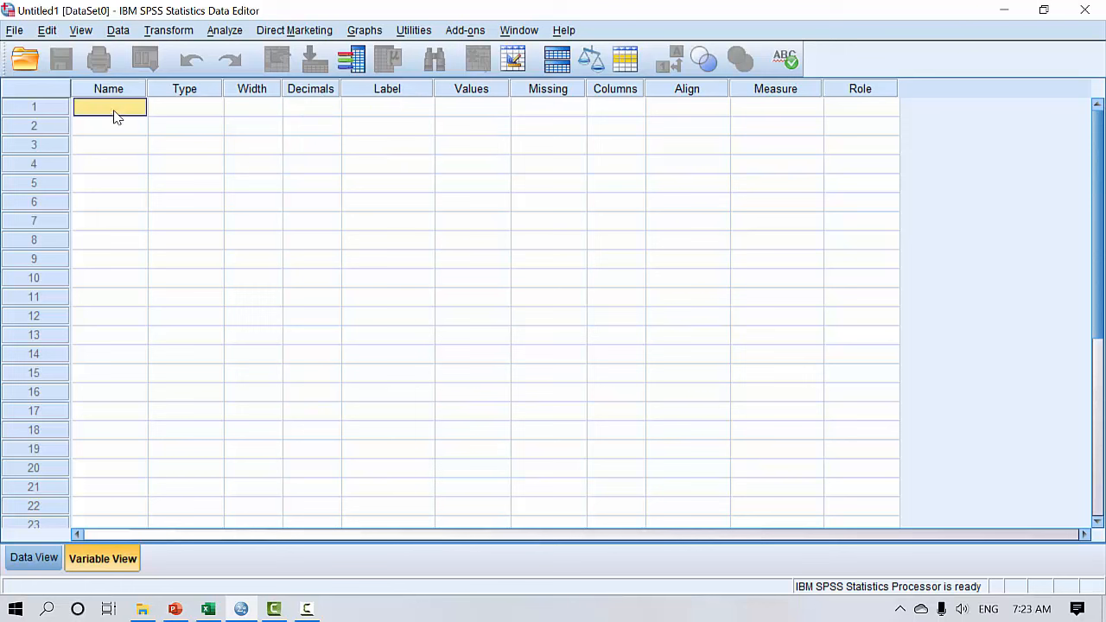
type("v01")
left_click(399, 104)
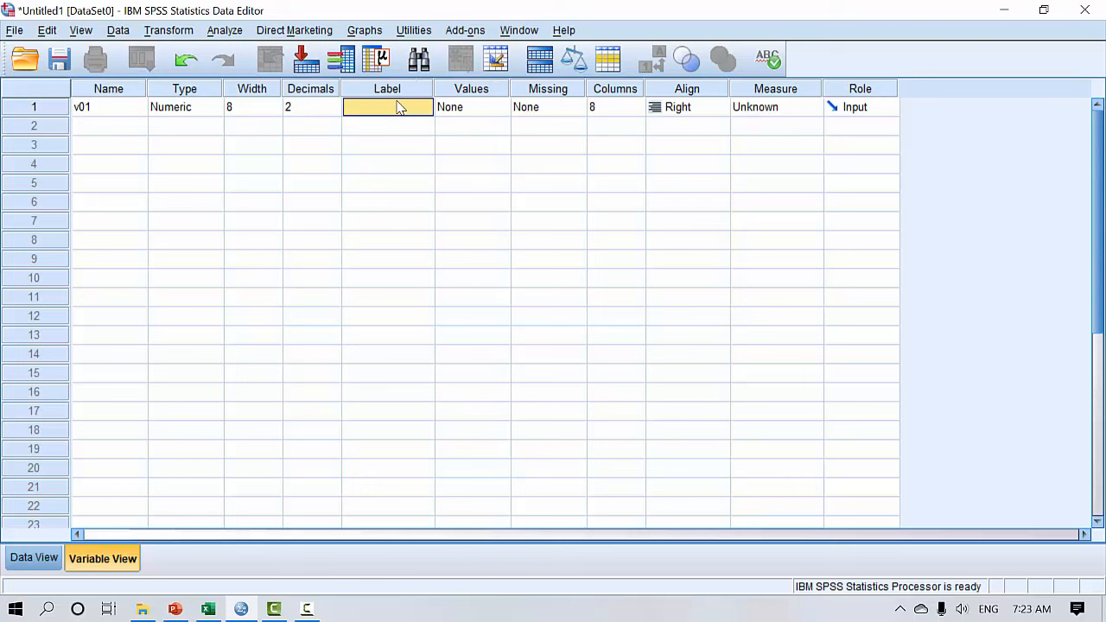
type("Nama Pasien")
key("Return")
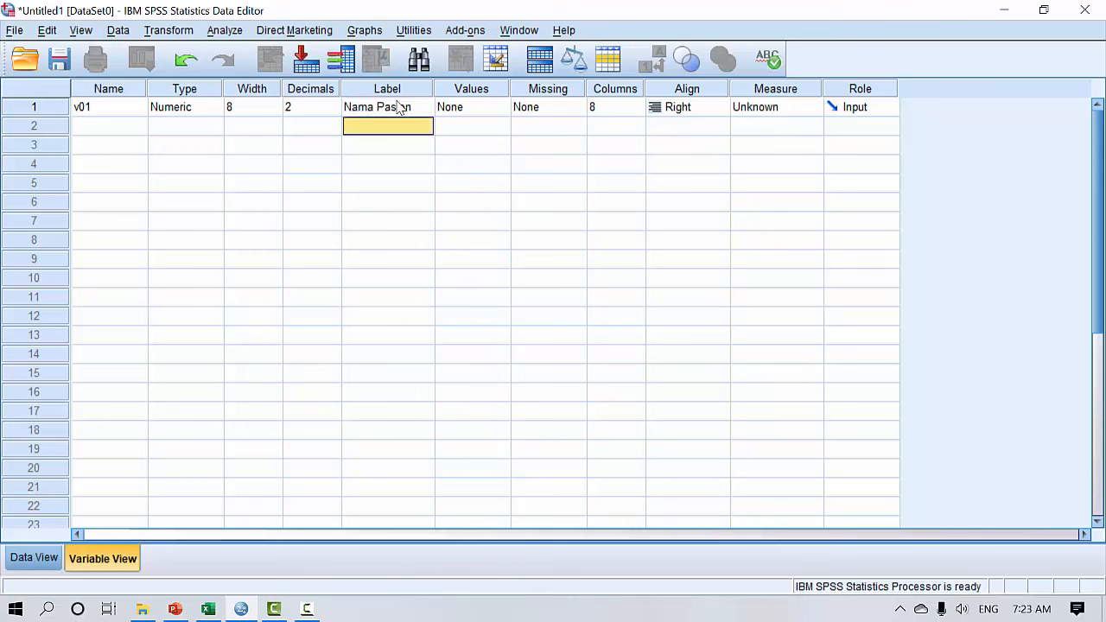
Step: Check v01's Value Labels and close them unchanged
left_click(444, 111)
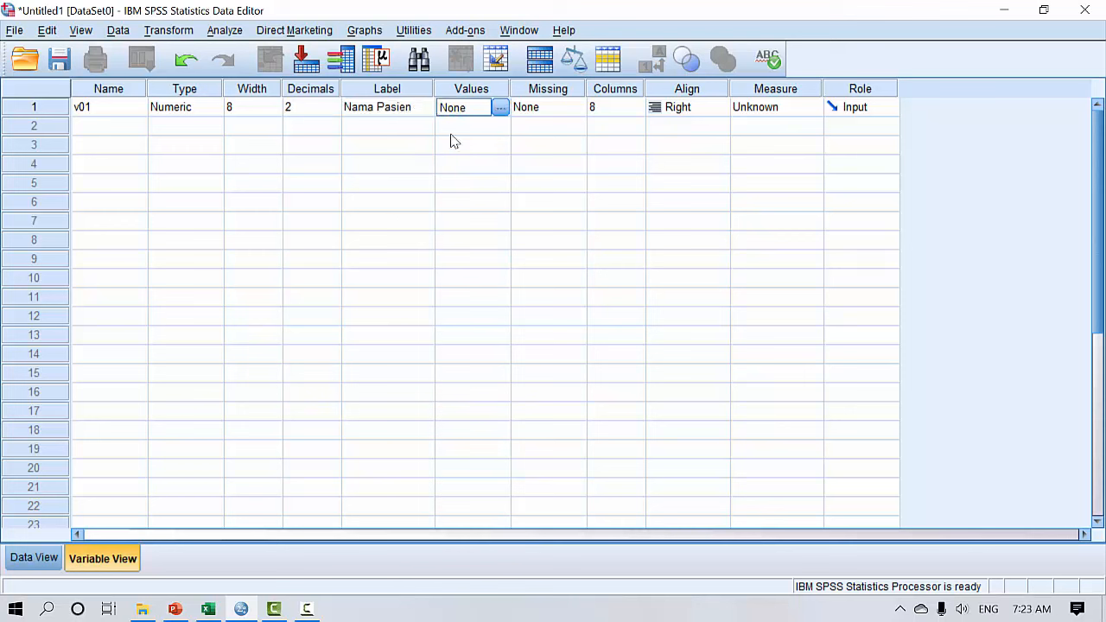
left_click(501, 108)
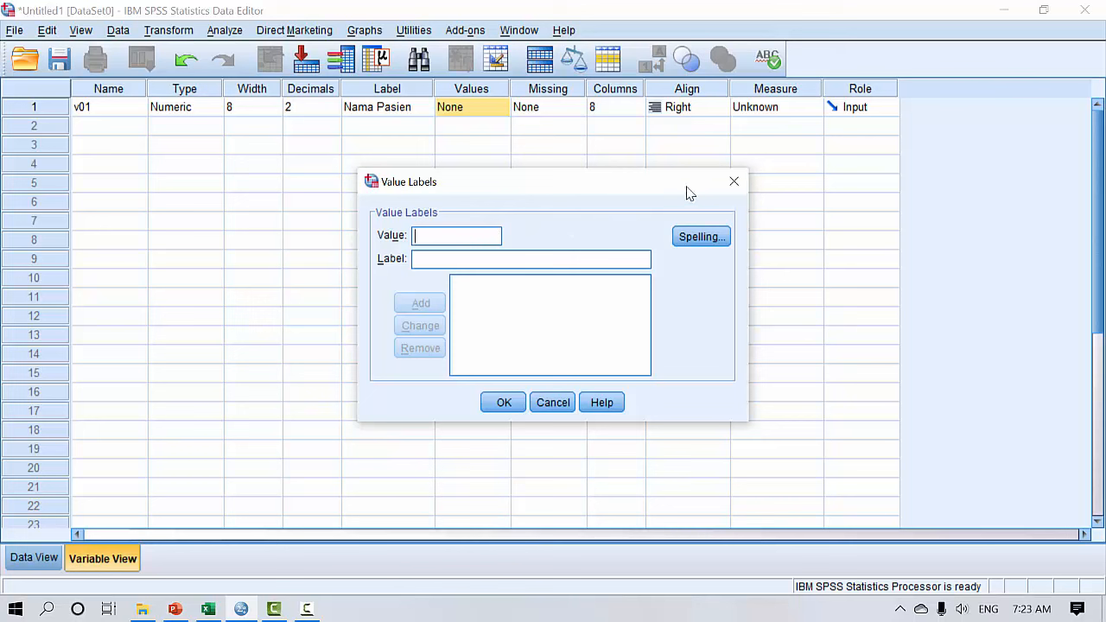
left_click(736, 184)
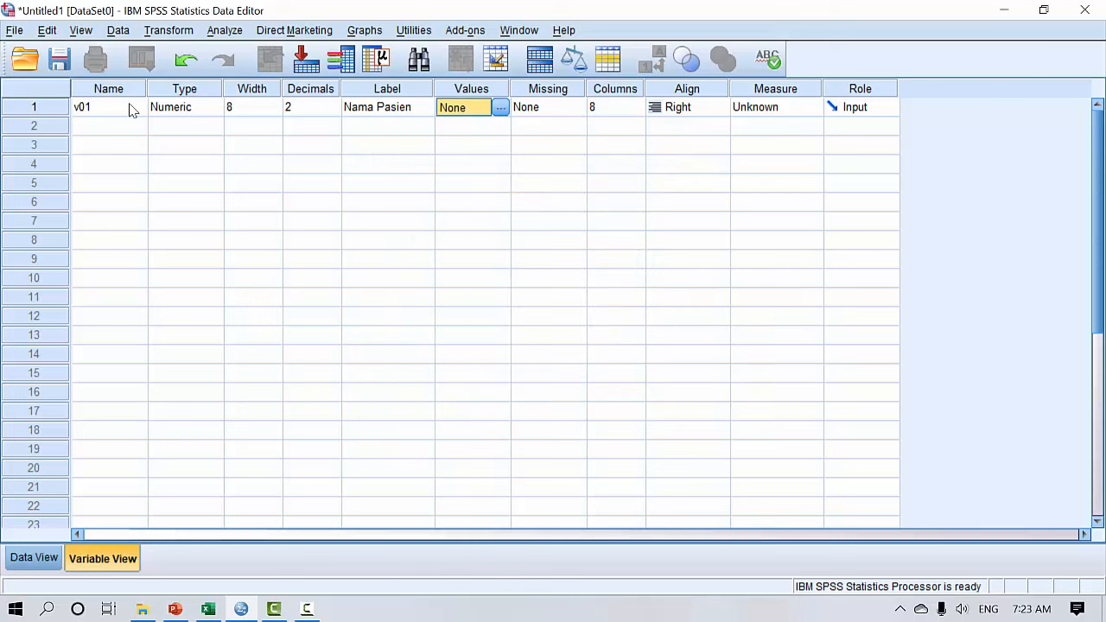
Step: Add a second variable named jenis_kelamin
left_click(128, 128)
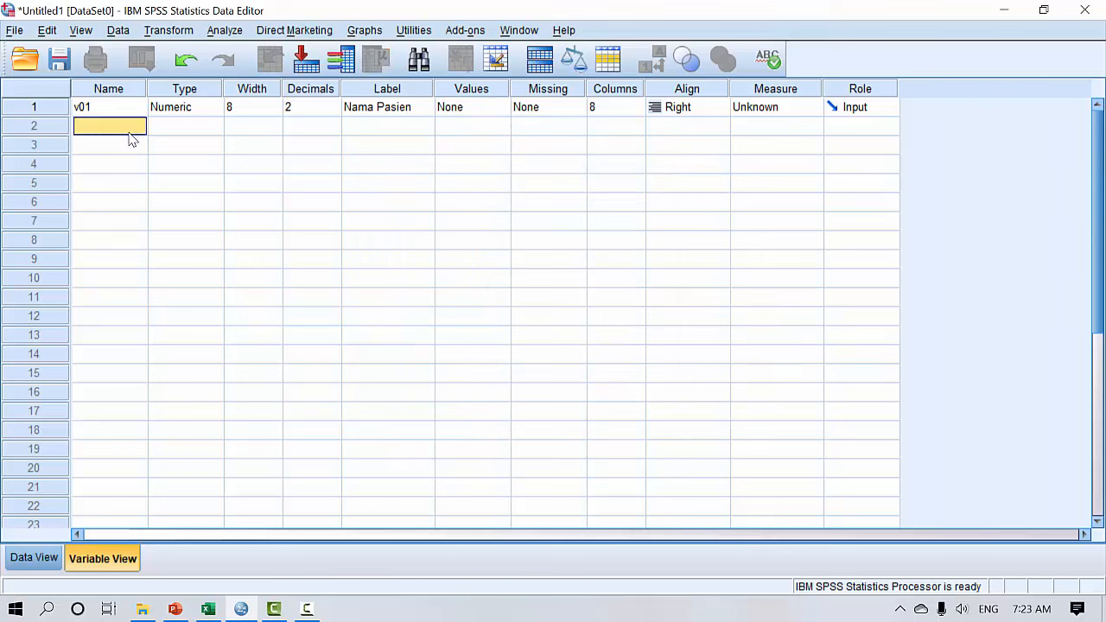
type("jenis_kelamin")
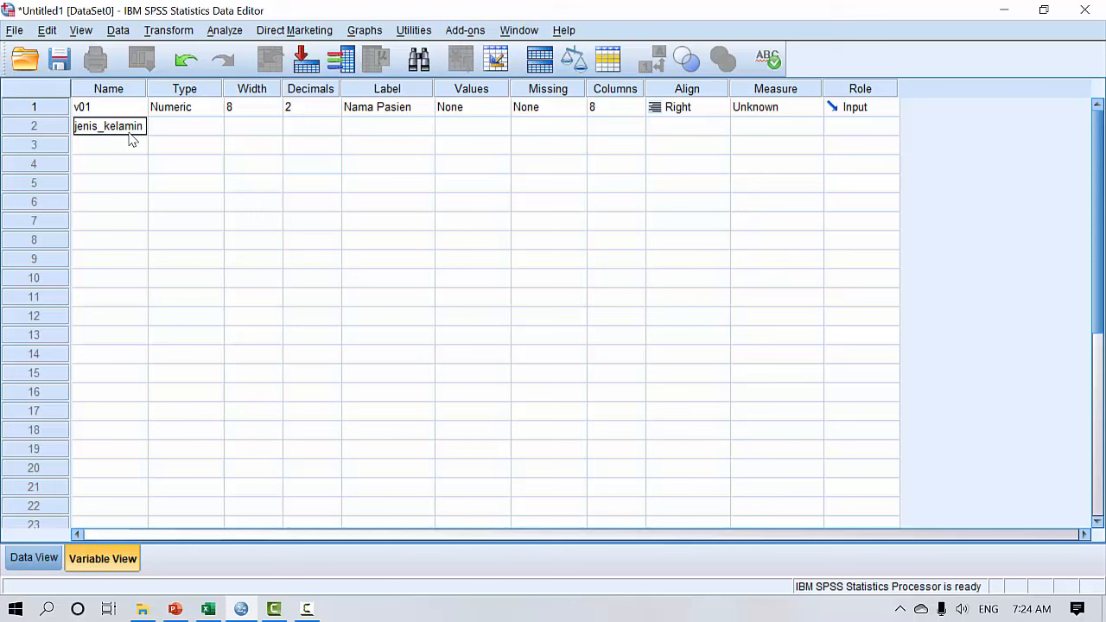
key("Return")
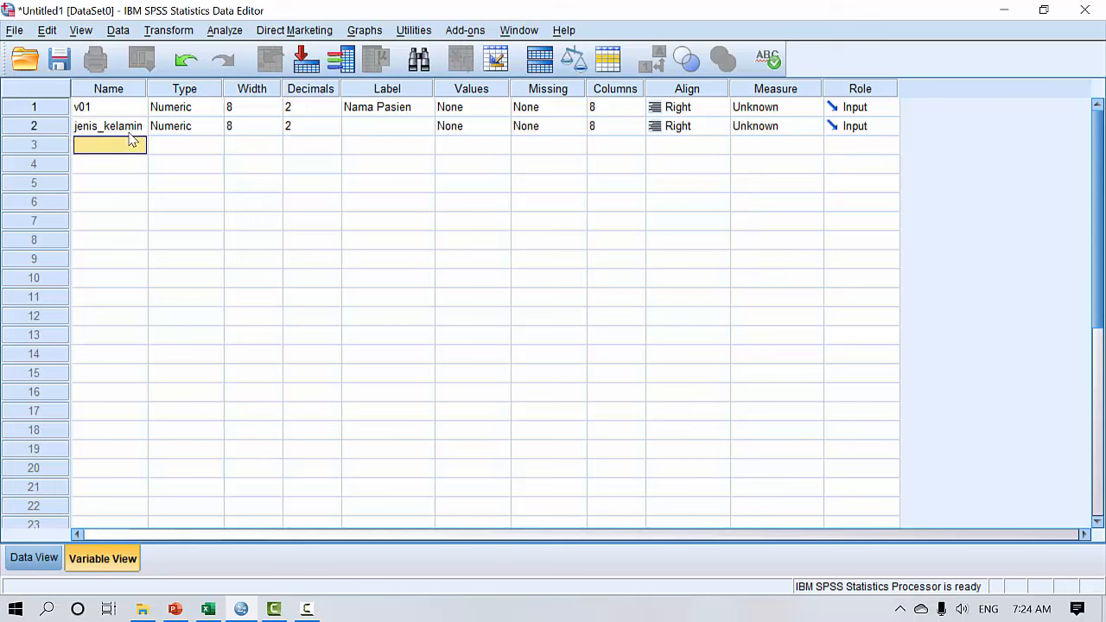
Step: Try String type for jenis_kelamin, but cancel so it stays Numeric
left_click(187, 135)
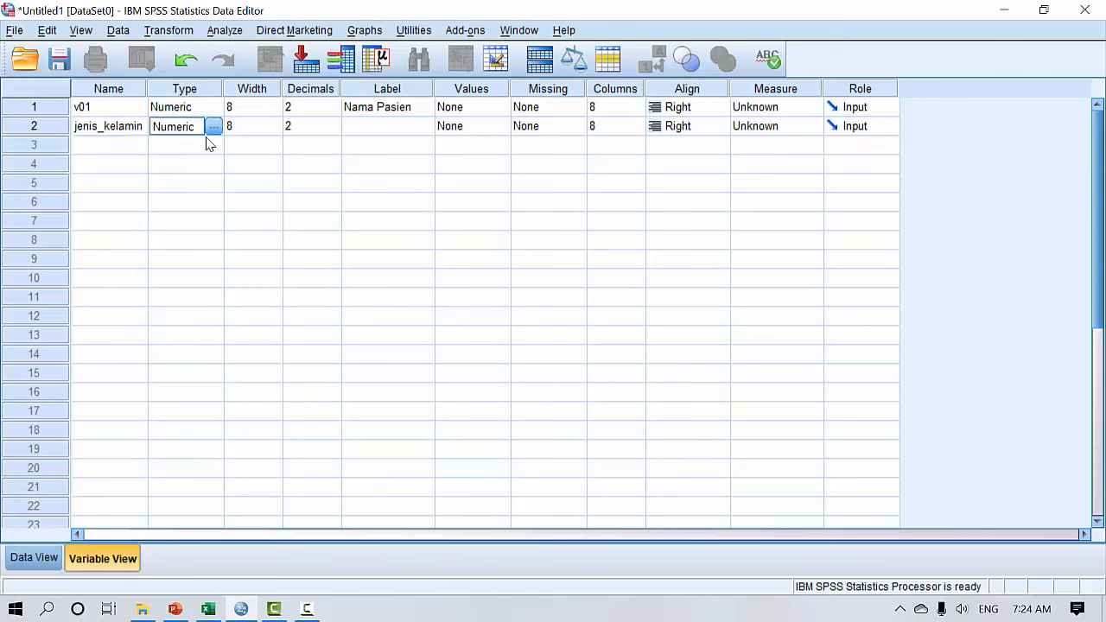
left_click(216, 128)
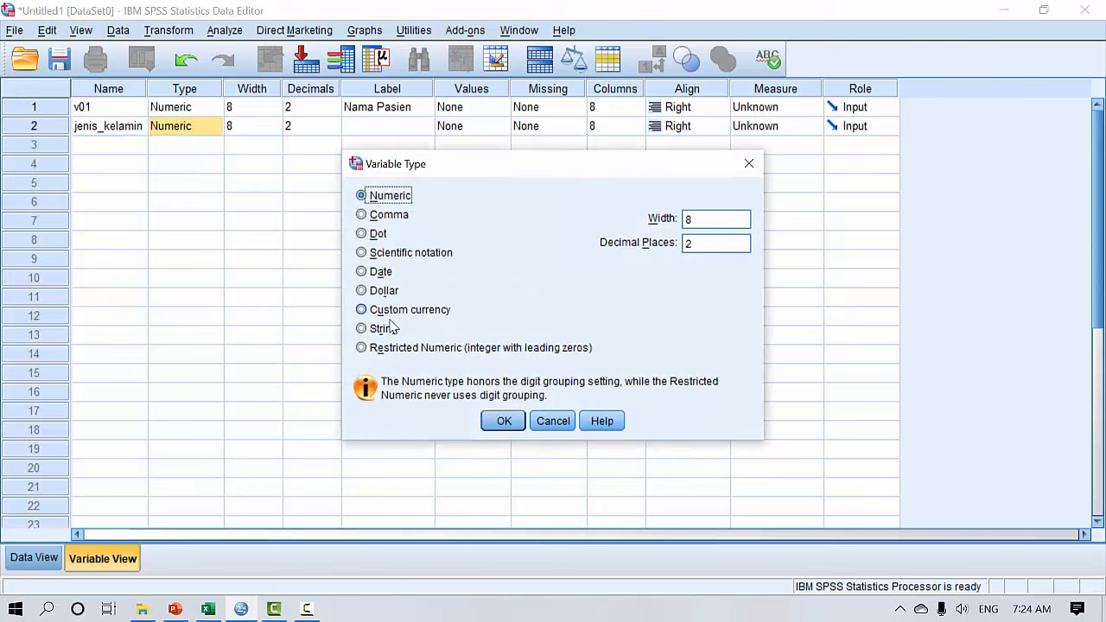
left_click(391, 331)
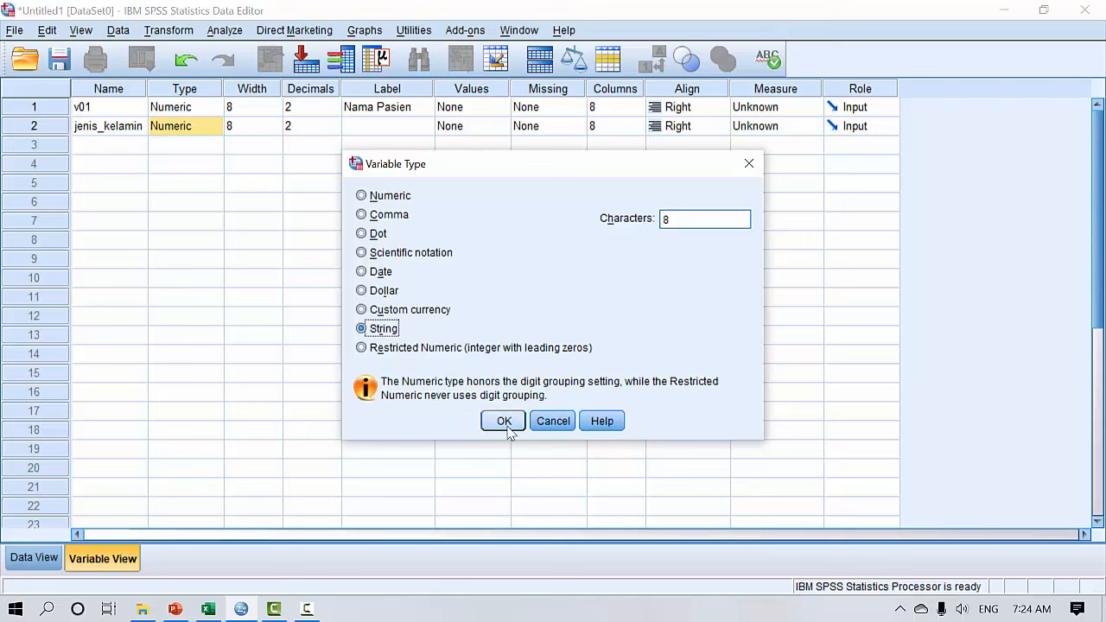
left_click(551, 421)
Step: Rename variable v01 to Nama_pasien
left_click(121, 108)
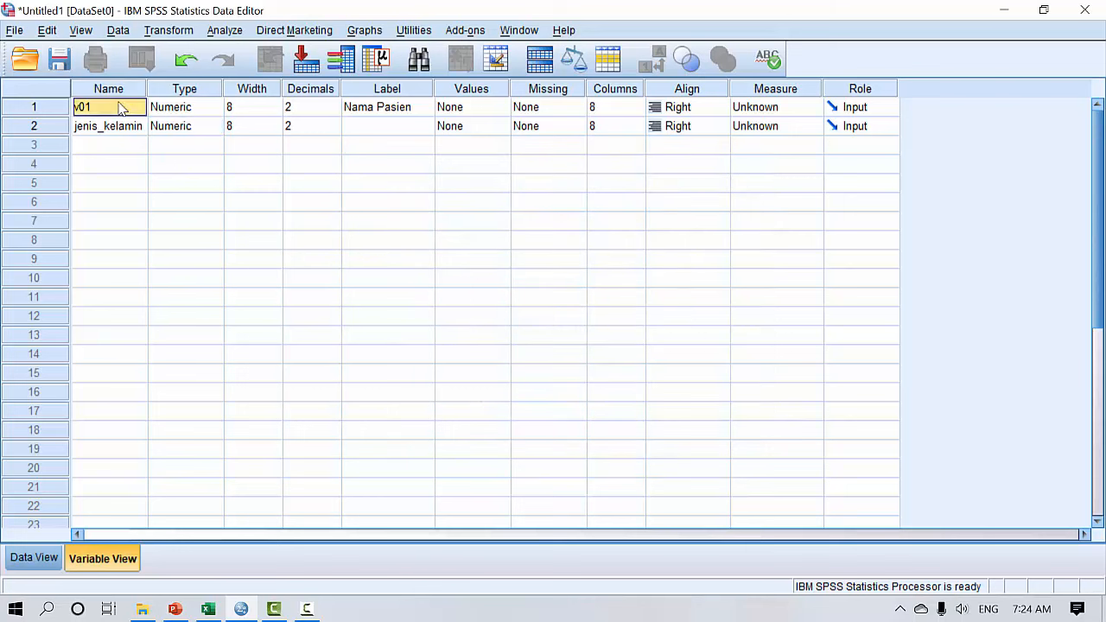
type("Nama_pasien")
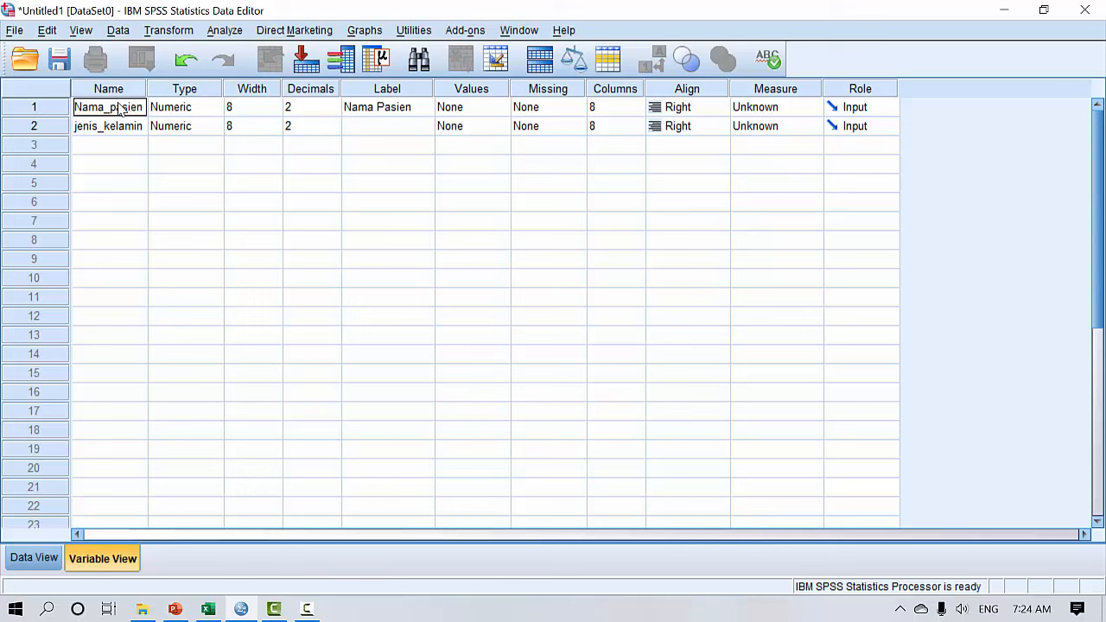
key("Return")
Step: Make Nama_pasien a String variable with 12 characters
key("Right")
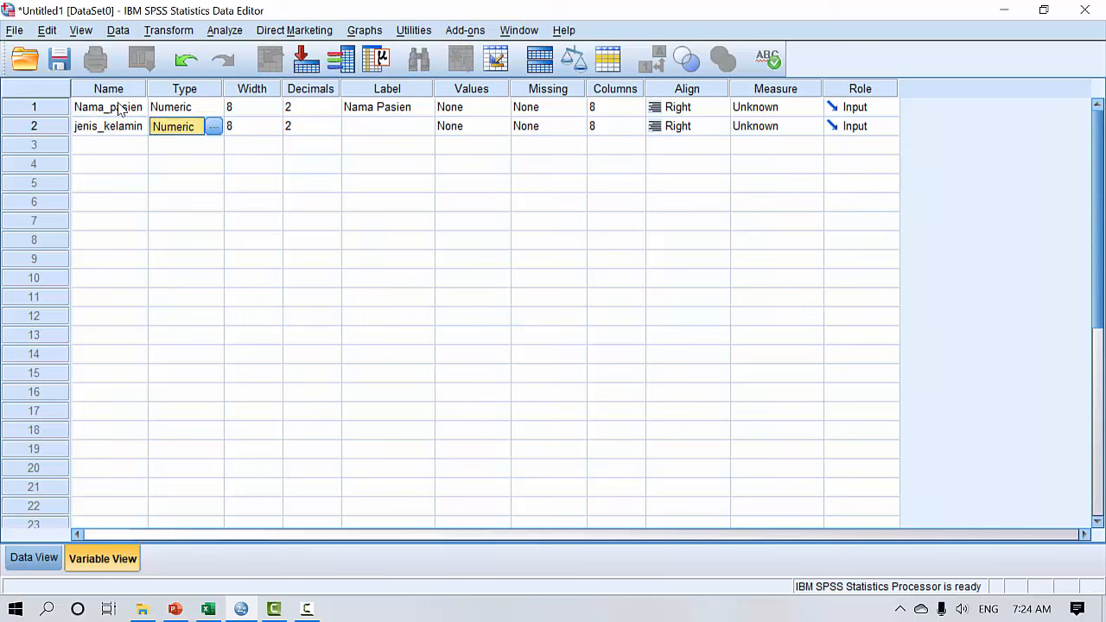
key("Up")
key("space")
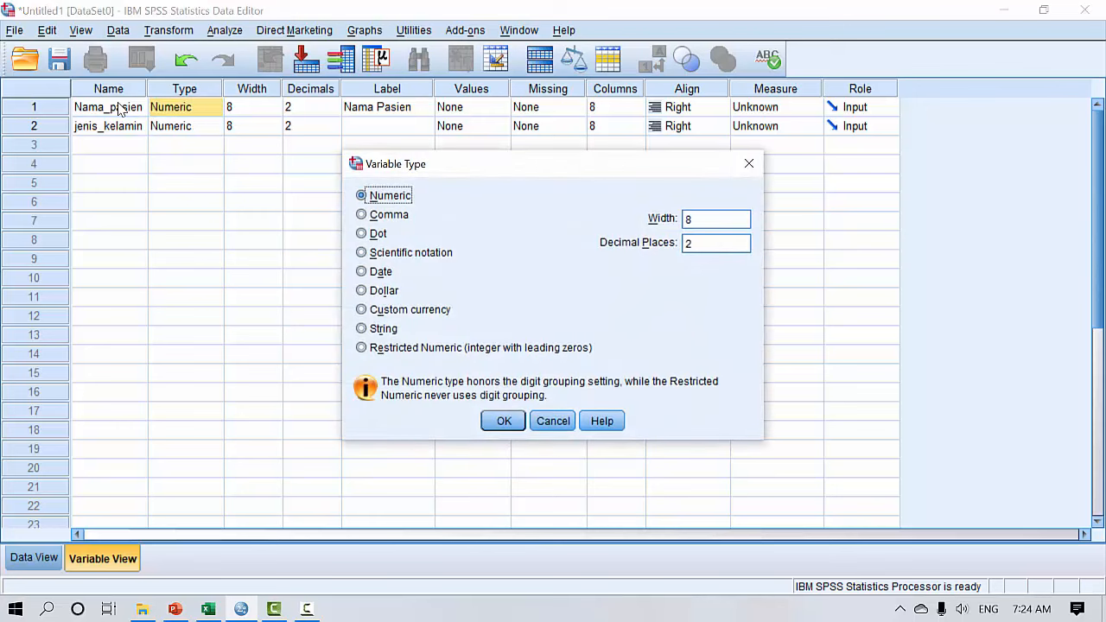
left_click(361, 328)
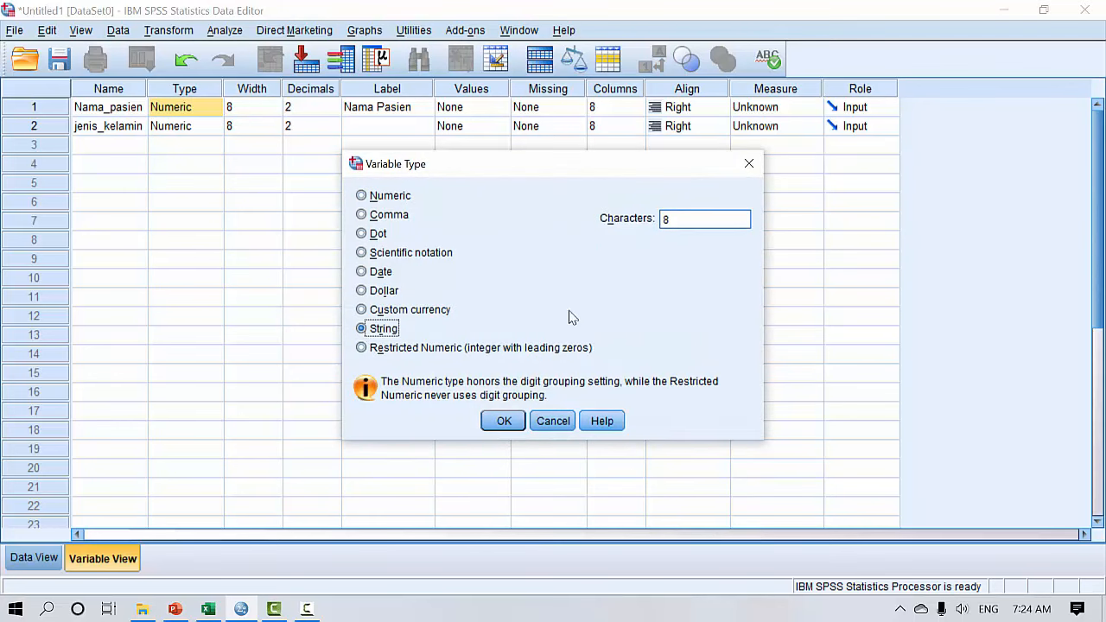
left_click(722, 220)
type("12")
left_click(508, 424)
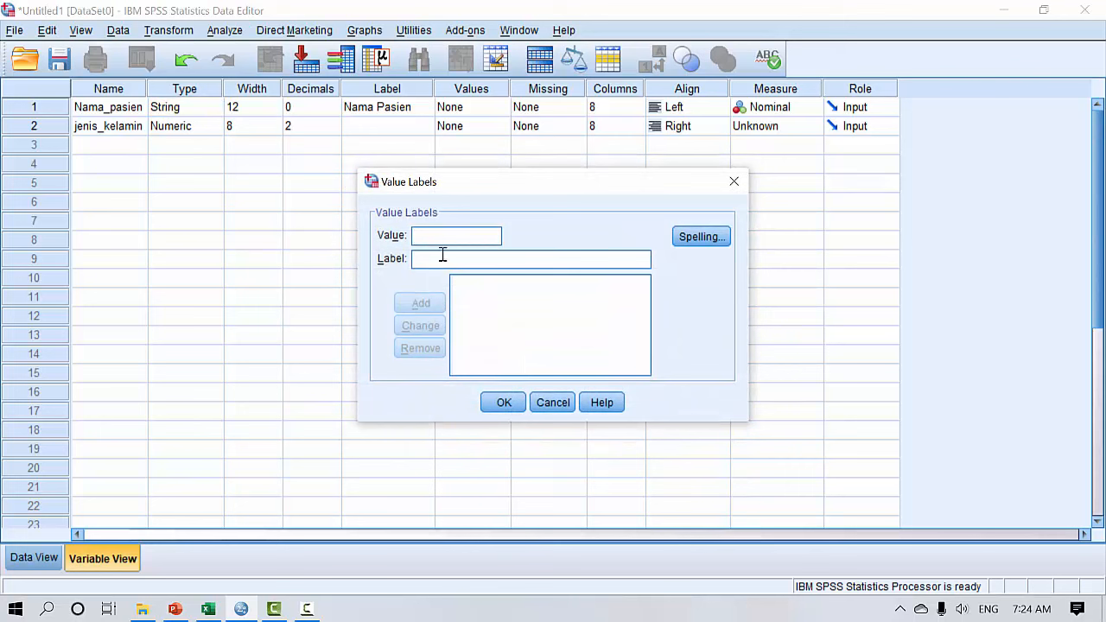
left_click(733, 181)
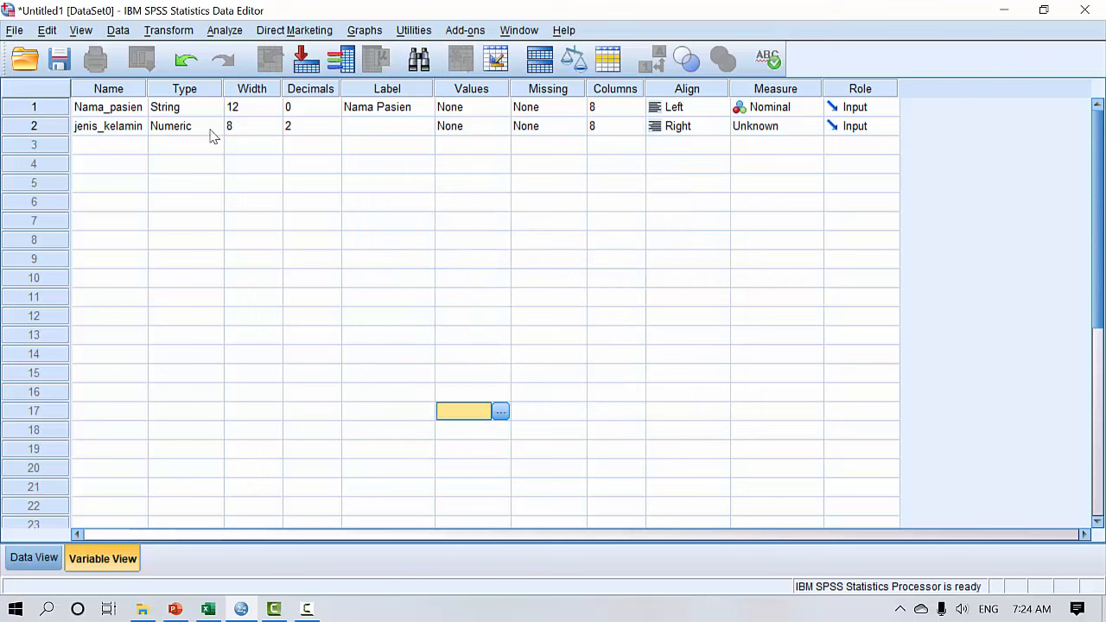
Step: Set jenis_kelamin's width to 1 and its decimals to 0
left_click(244, 129)
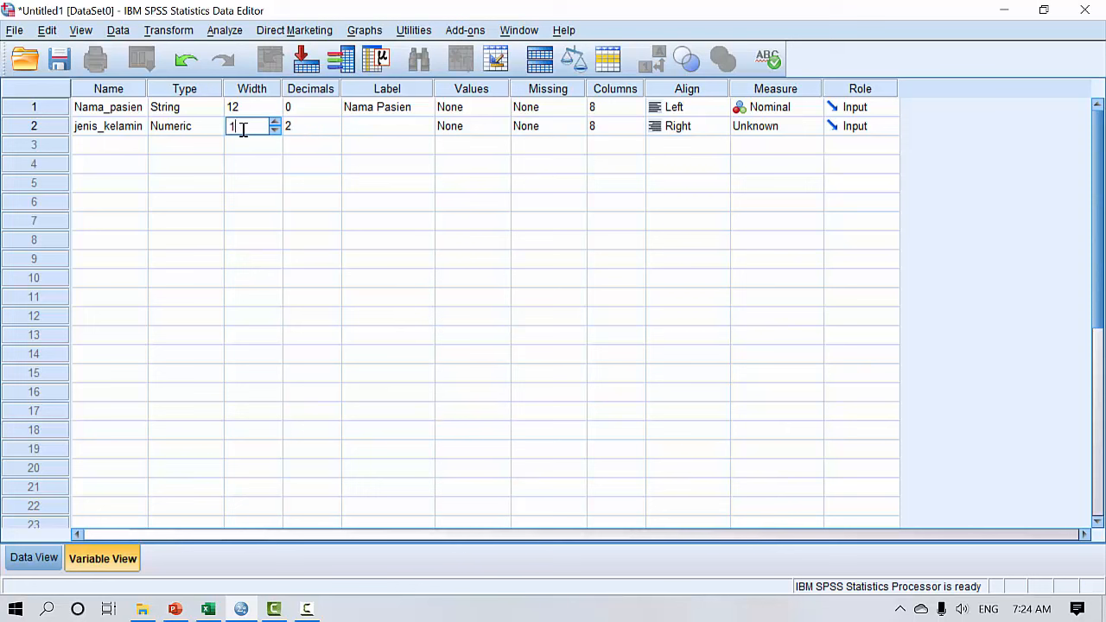
type("1")
key("Tab")
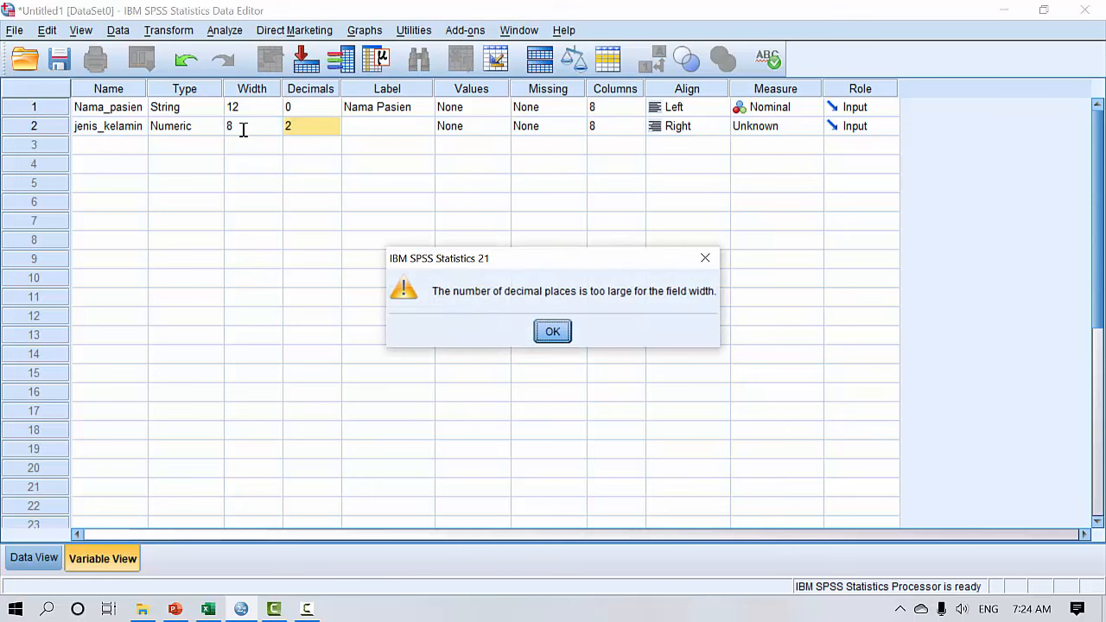
key("Return")
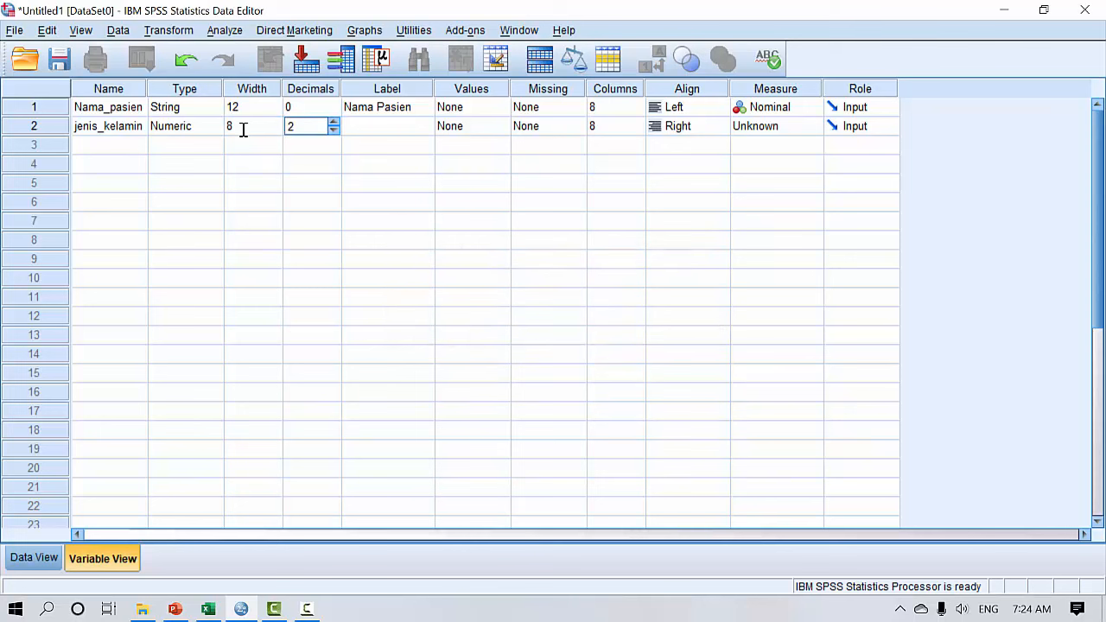
key("Tab")
left_click(244, 129)
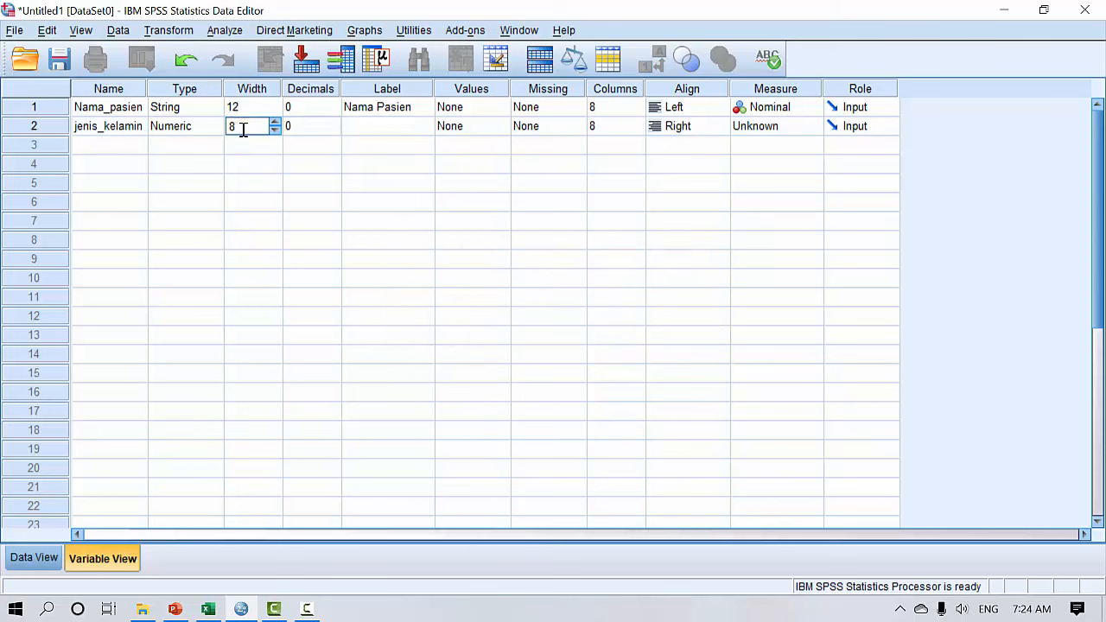
type("1")
key("Tab")
key("Tab")
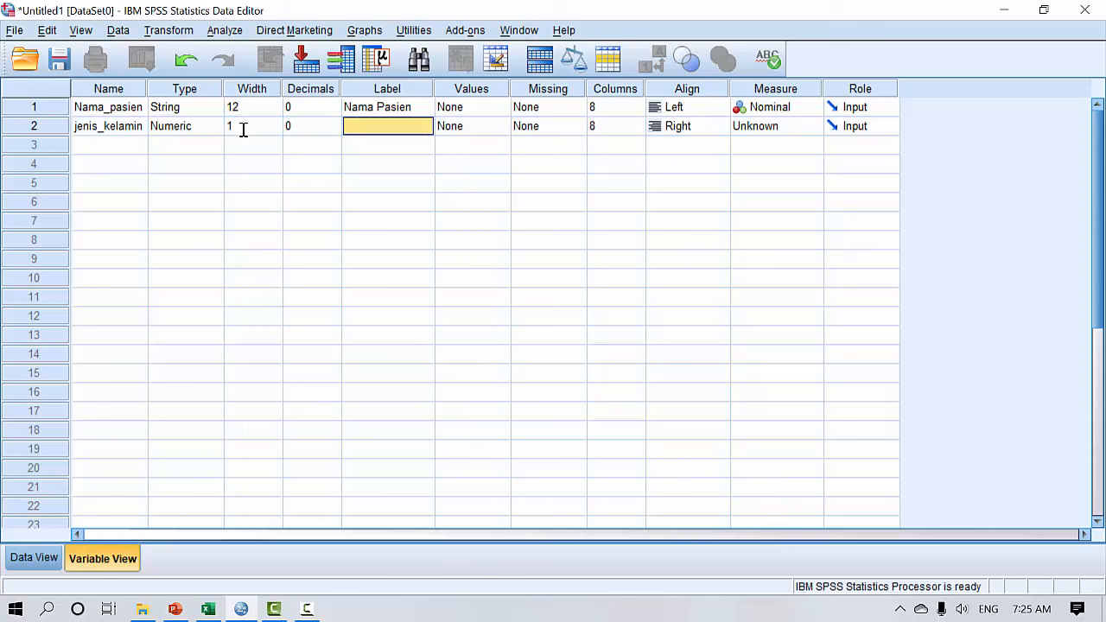
Step: Label jenis_kelamin 'Jenis Kelamin Pasien' and widen the Label column
type("Jenis")
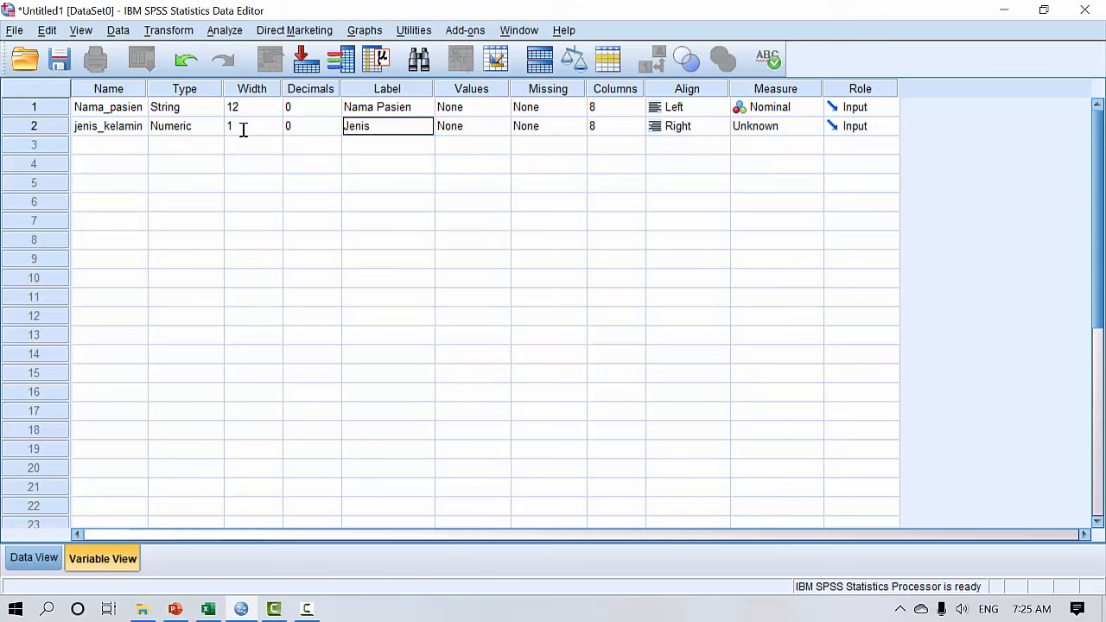
type(" Kelamin Pasien")
key("Return")
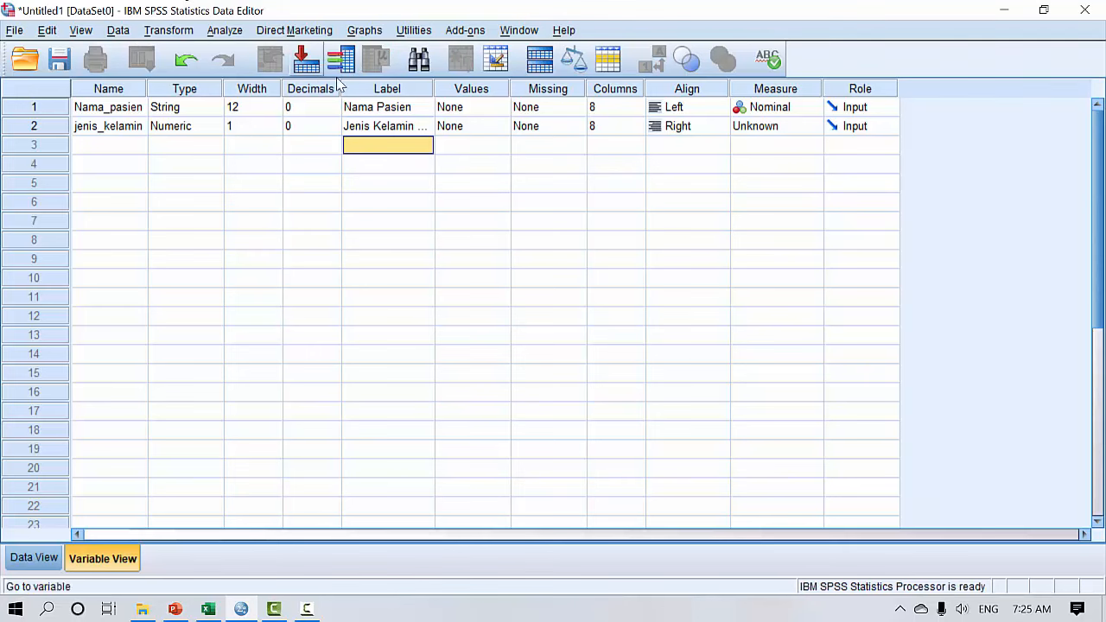
left_click_drag(435, 91, 463, 92)
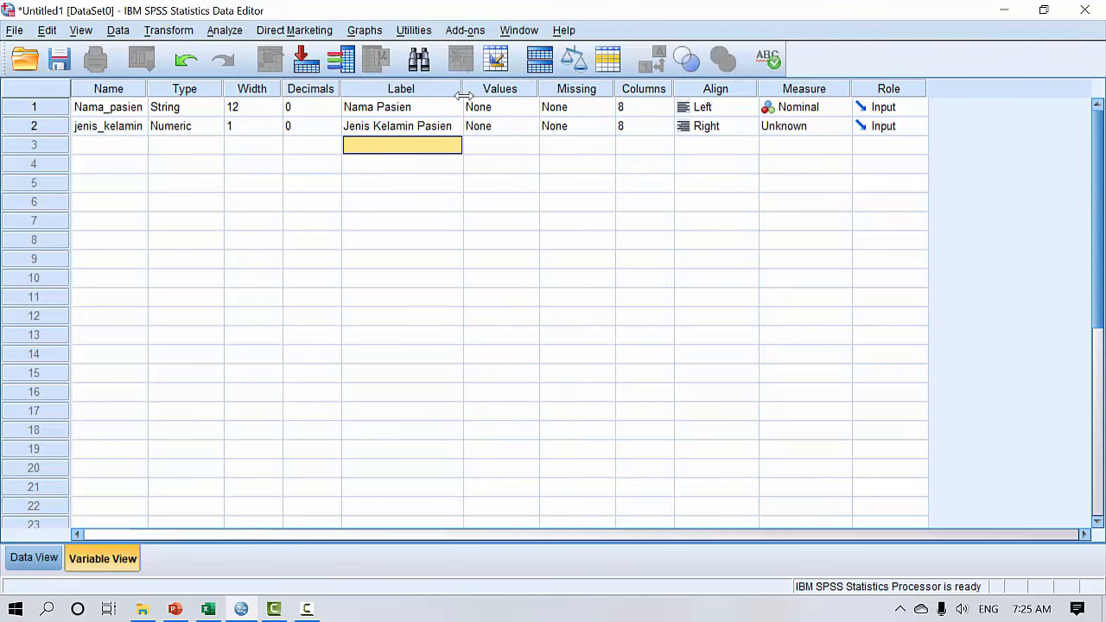
Step: Add value label 1 = Pria to jenis_kelamin
double_click(534, 126)
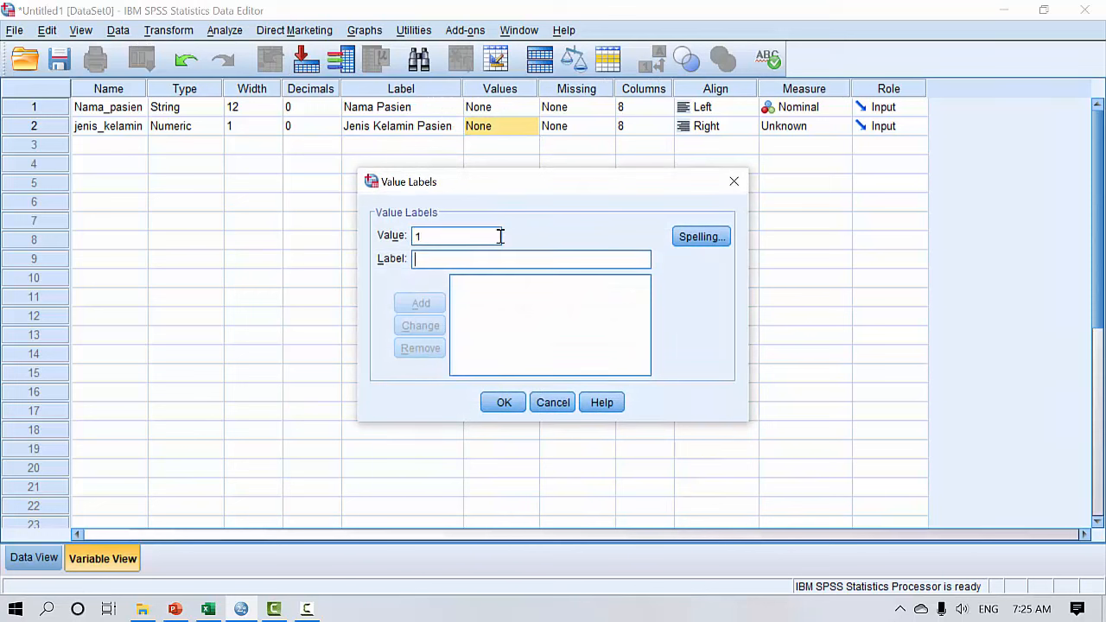
type("Laki")
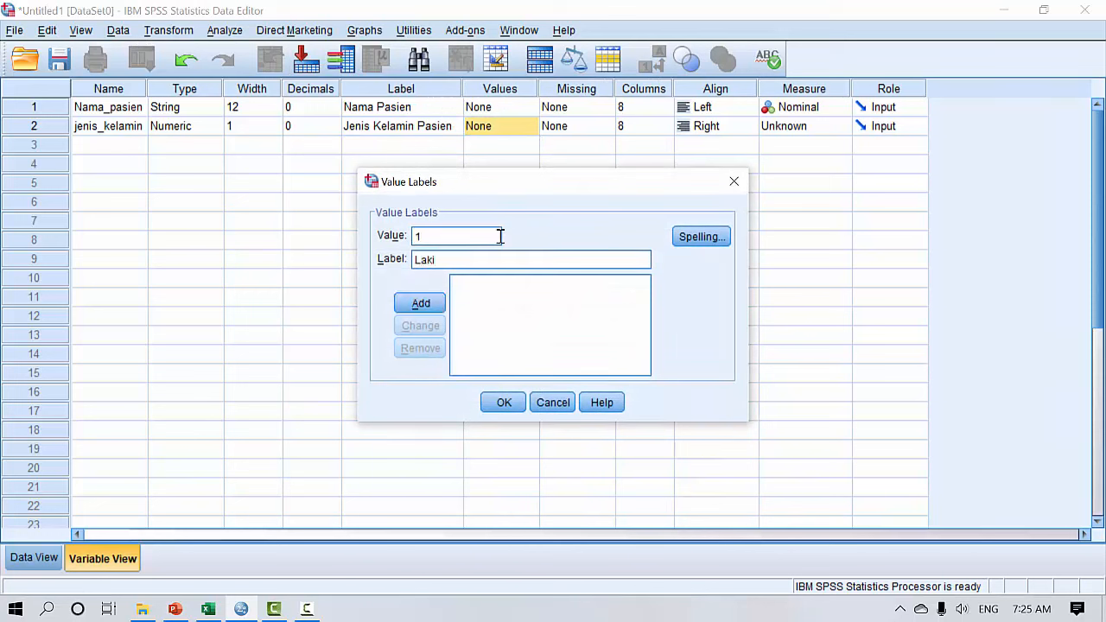
type("=laki")
key("BackSpace")
key("BackSpace")
key("BackSpace")
key("BackSpace")
key("BackSpace")
key("BackSpace")
type("P")
left_click(434, 306)
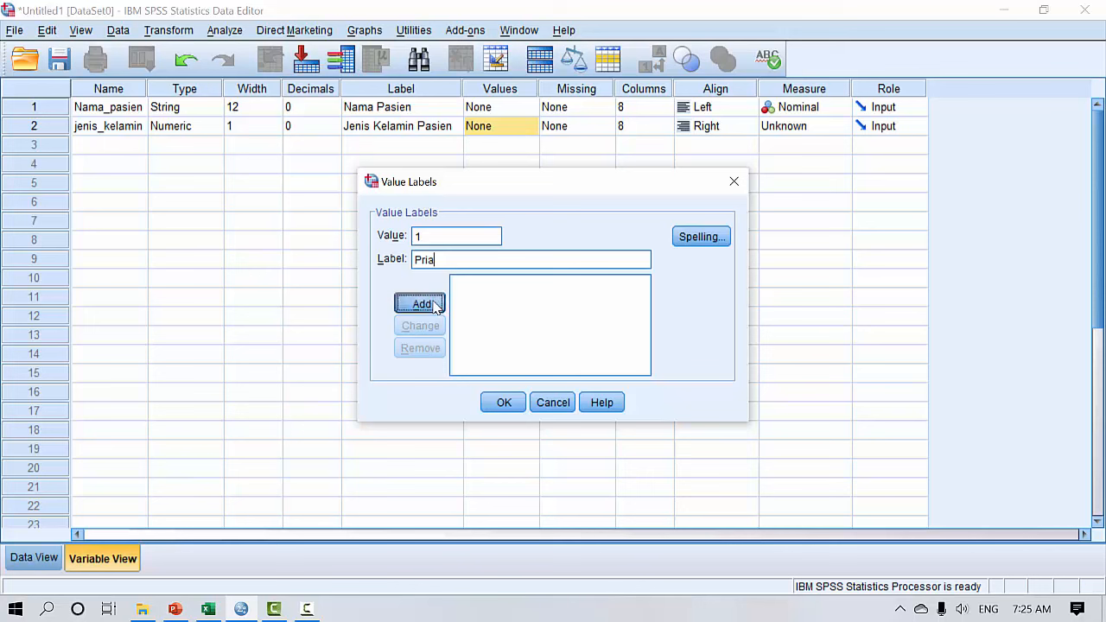
Step: Add value label 2 = Wanita, confirm the labels, and widen the Values column
left_click(439, 237)
type("2")
left_click(442, 259)
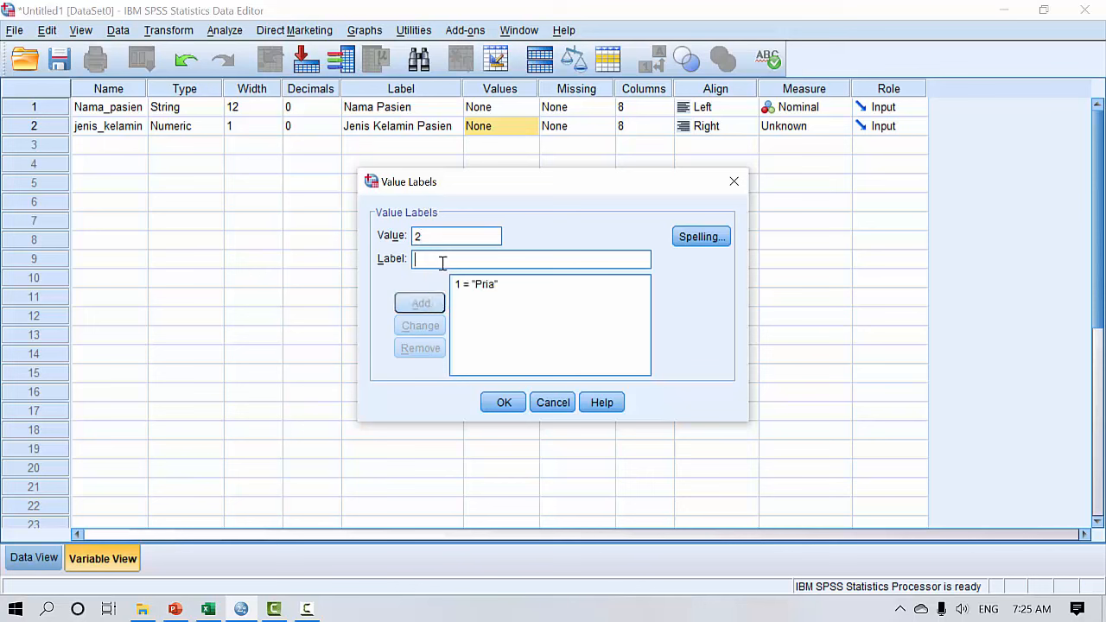
type("Perem")
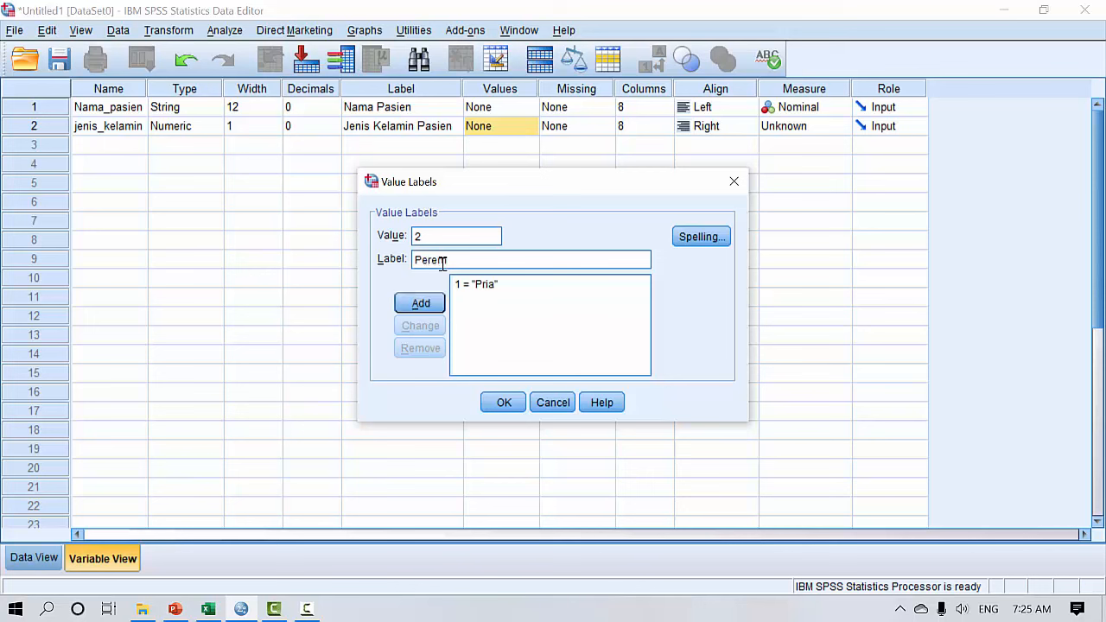
key("BackSpace")
key("BackSpace")
key("BackSpace")
key("BackSpace")
key("BackSpace")
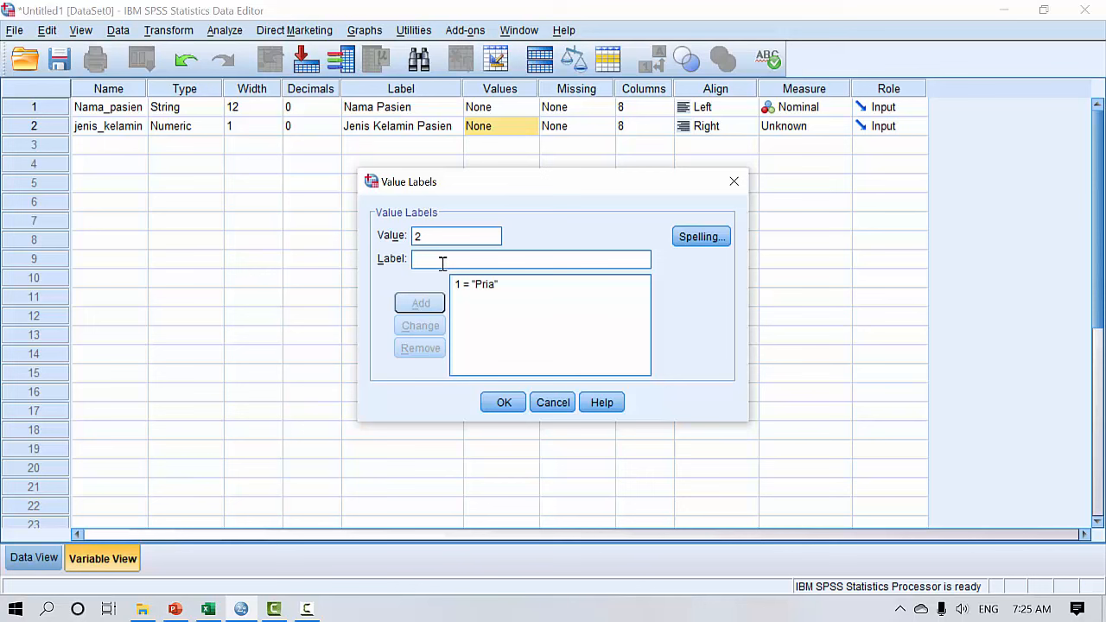
type("Wani")
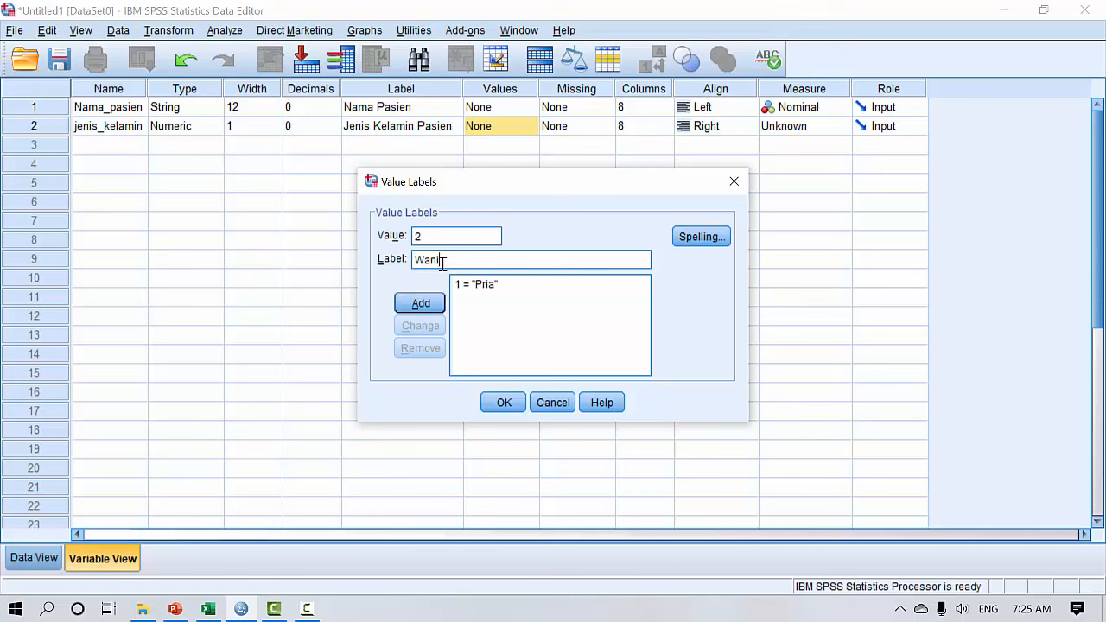
type("ta")
left_click(421, 303)
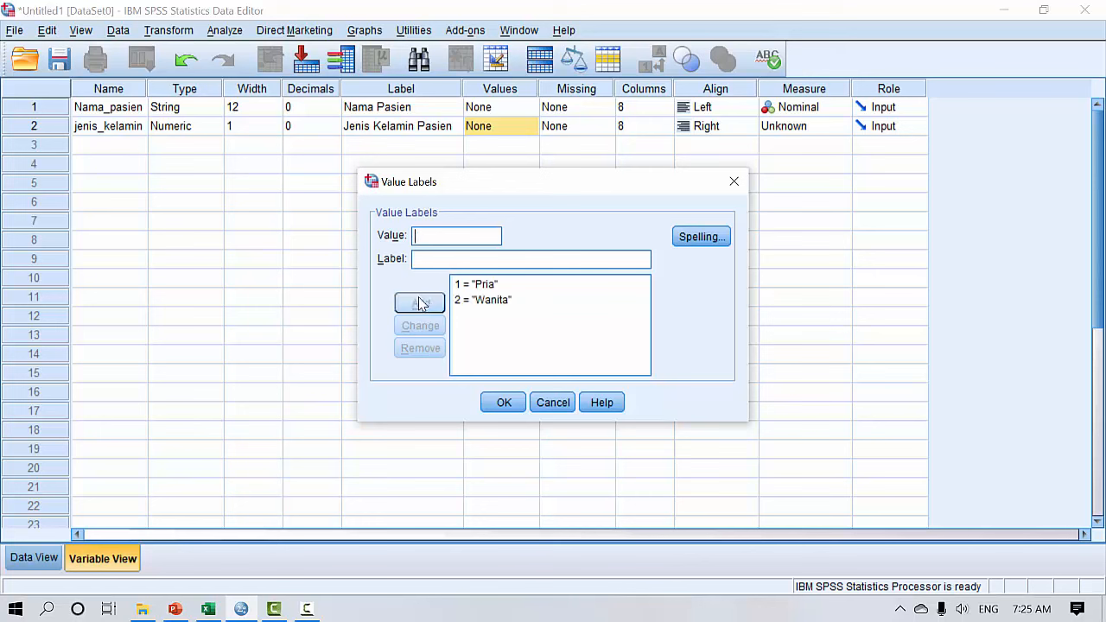
left_click(505, 404)
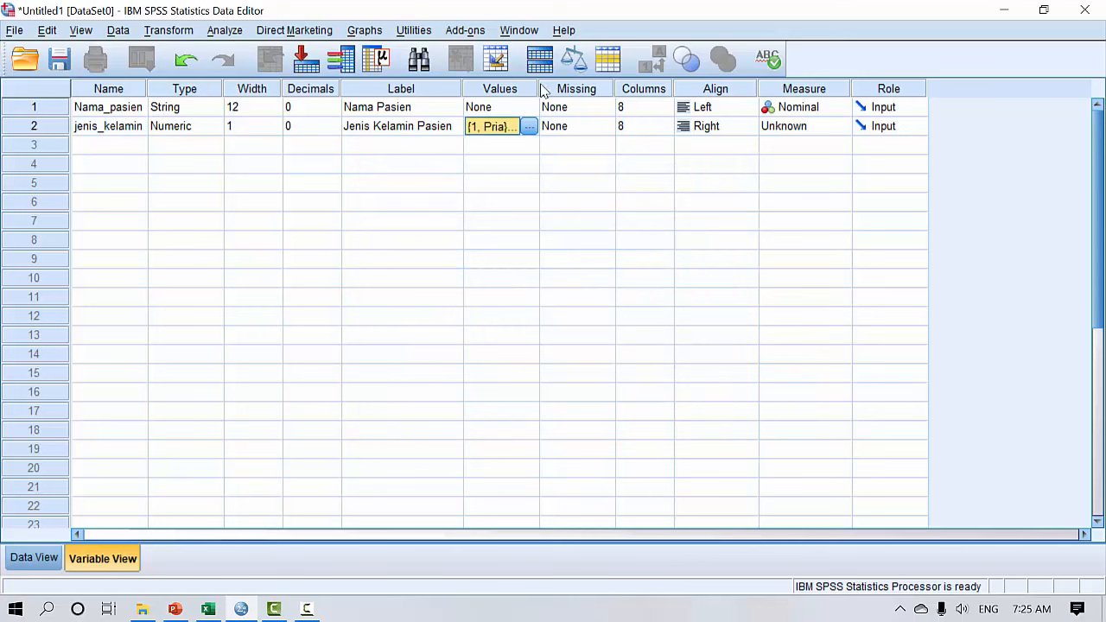
left_click_drag(540, 89, 578, 90)
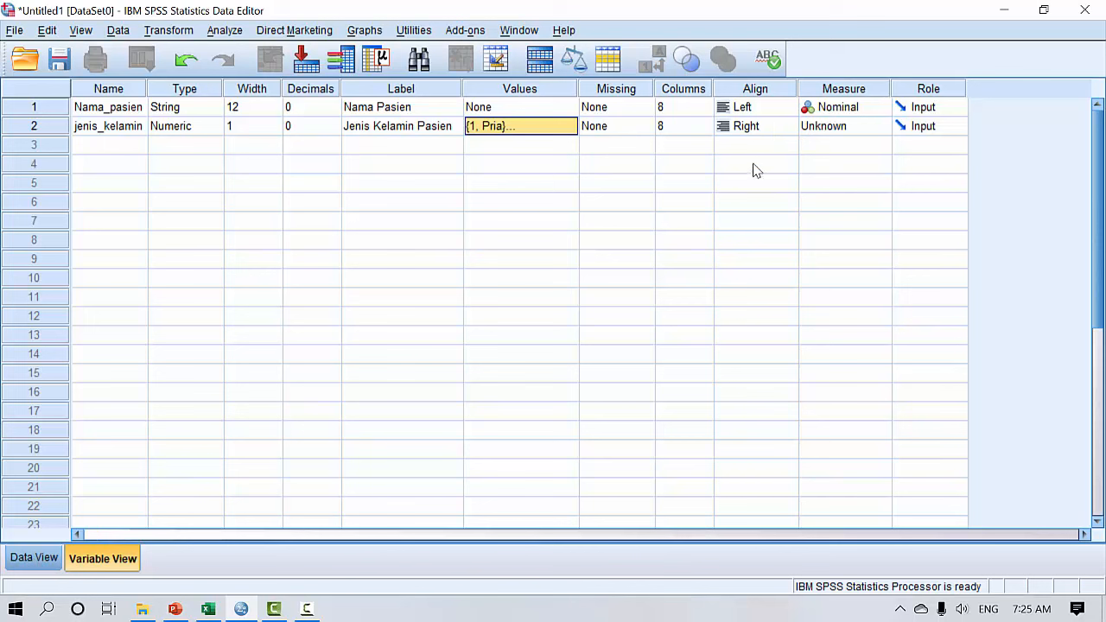
Step: Set jenis_kelamin's Measure to Nominal, leaving Nama_pasien as Nominal
left_click(871, 113)
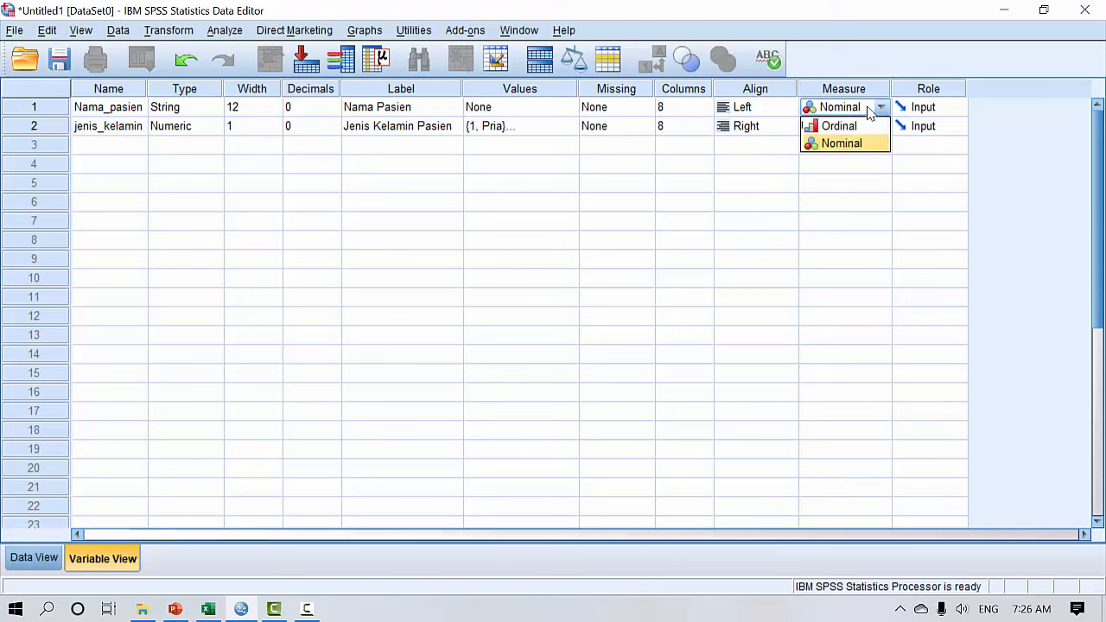
left_click(870, 114)
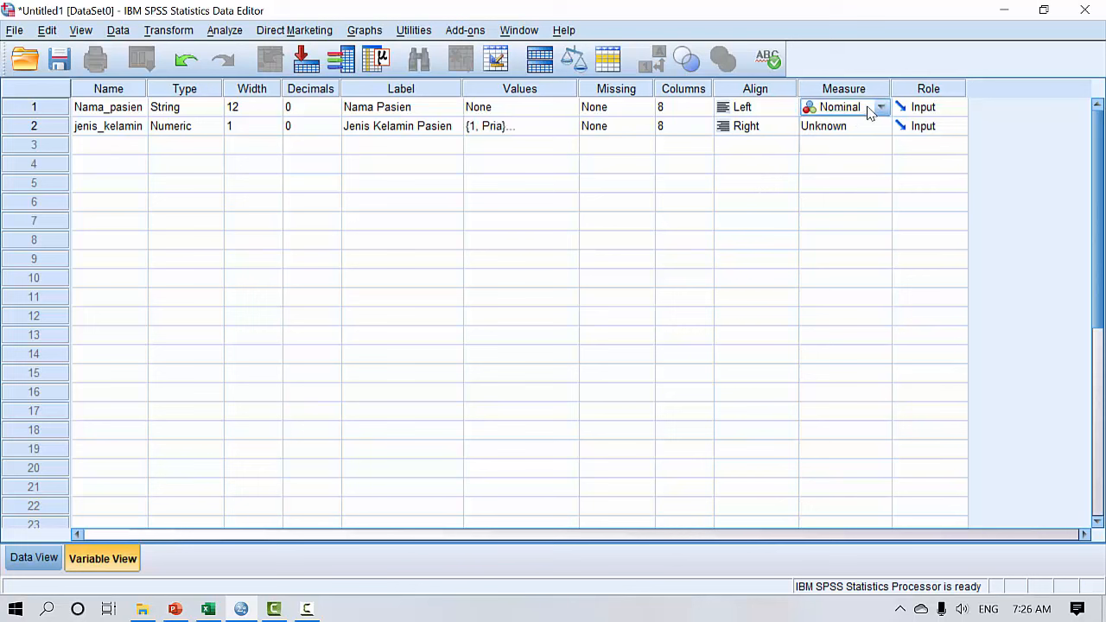
left_click(870, 113)
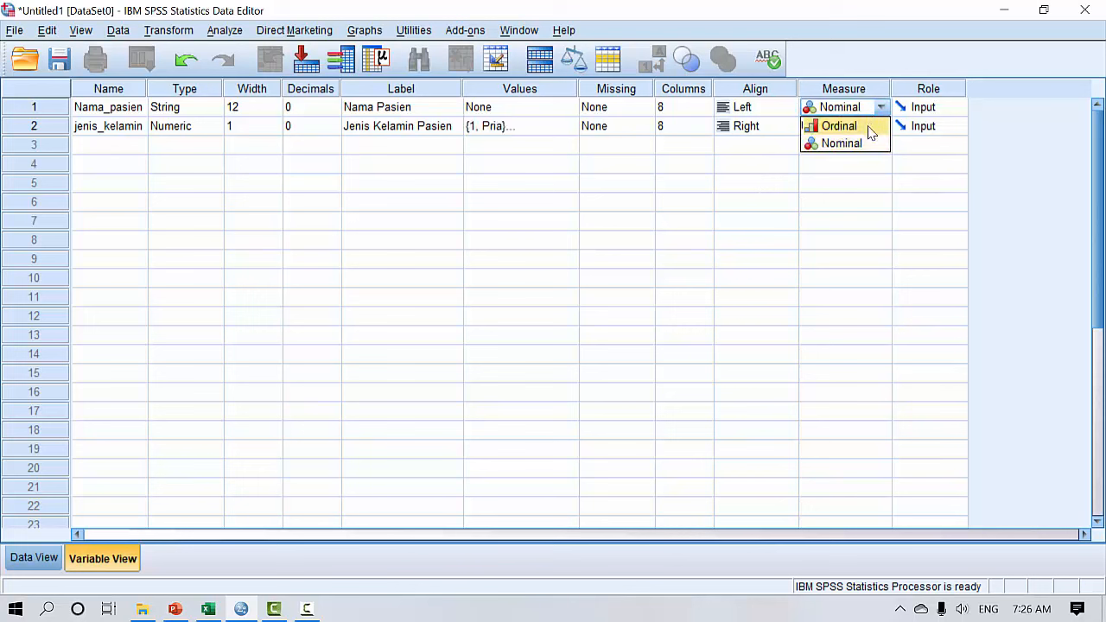
left_click(870, 133)
left_click(880, 113)
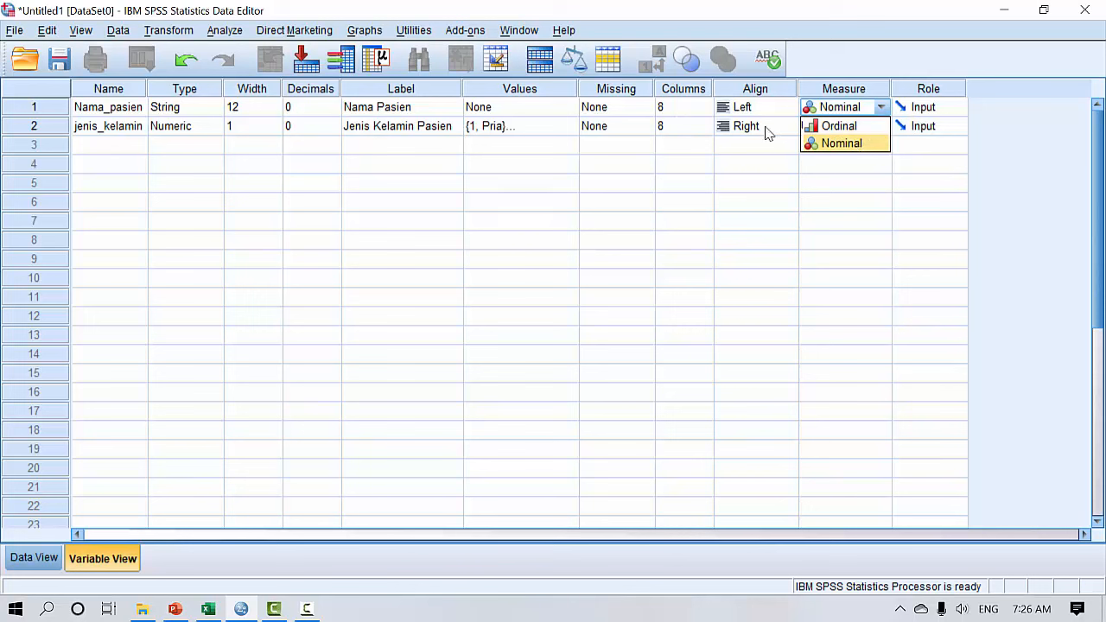
left_click(884, 170)
left_click(880, 128)
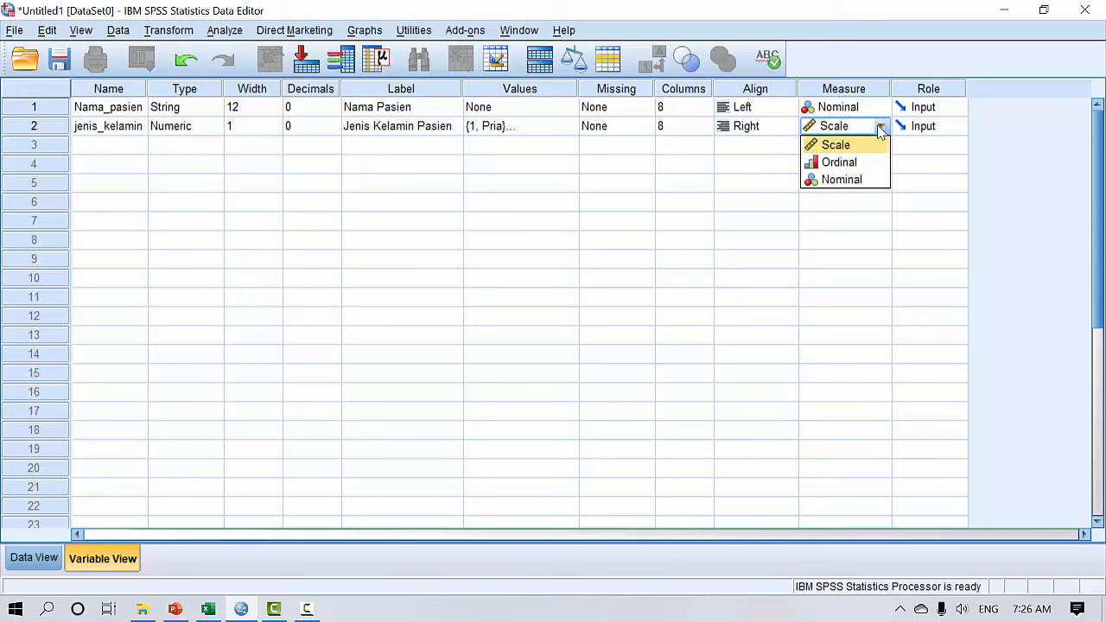
left_click(866, 179)
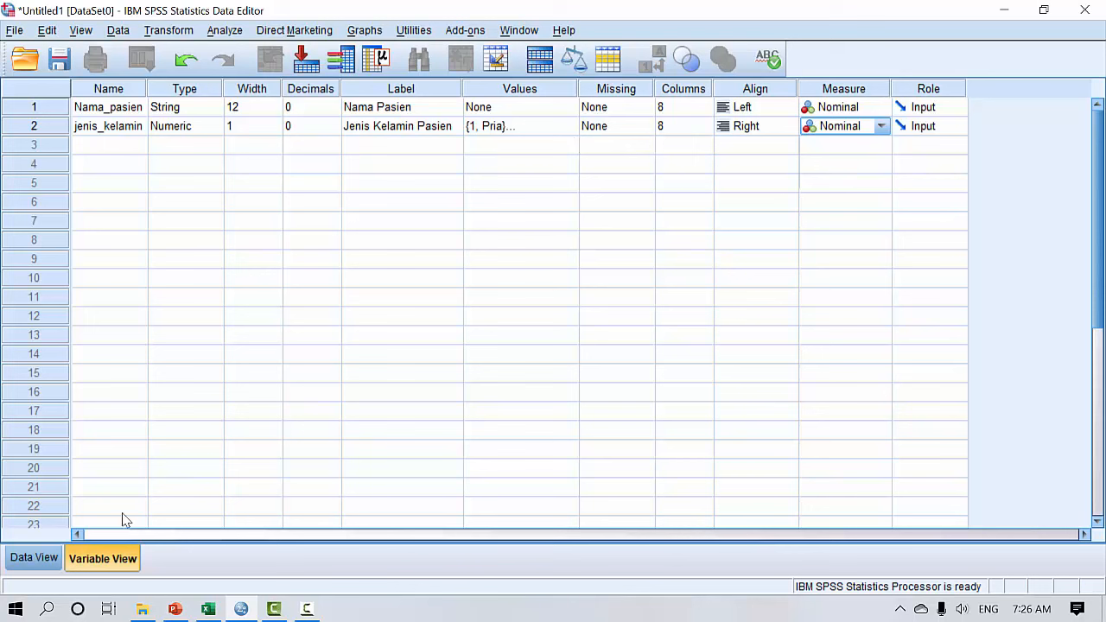
Step: Go to Data View and widen the Nama_pasien and jenis_kelamin columns
left_click(55, 561)
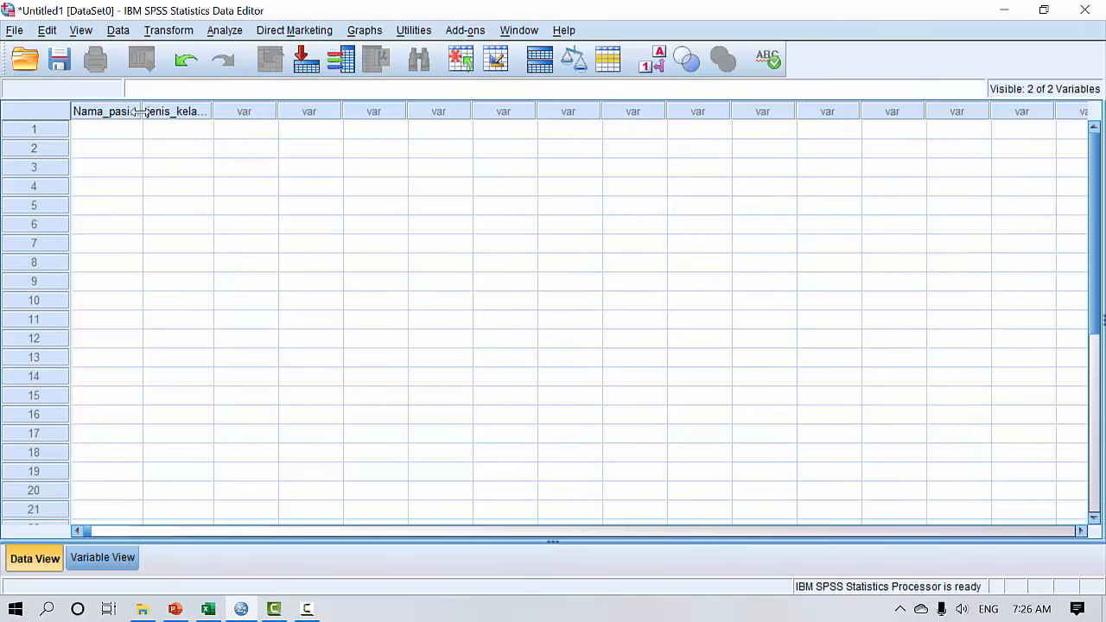
left_click_drag(142, 112, 158, 113)
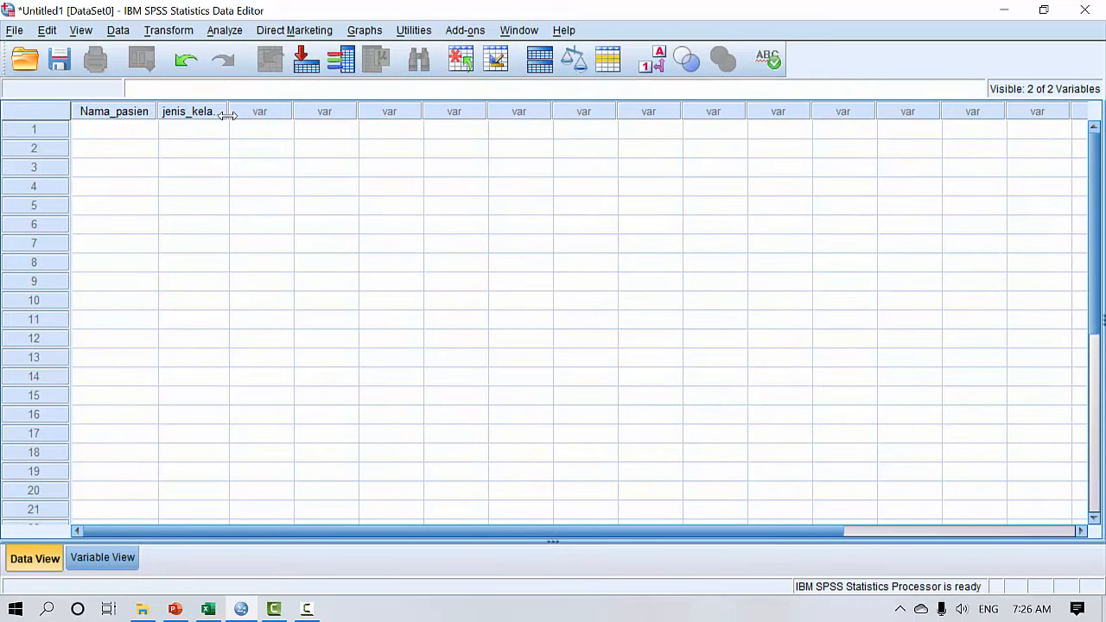
left_click_drag(228, 113, 243, 113)
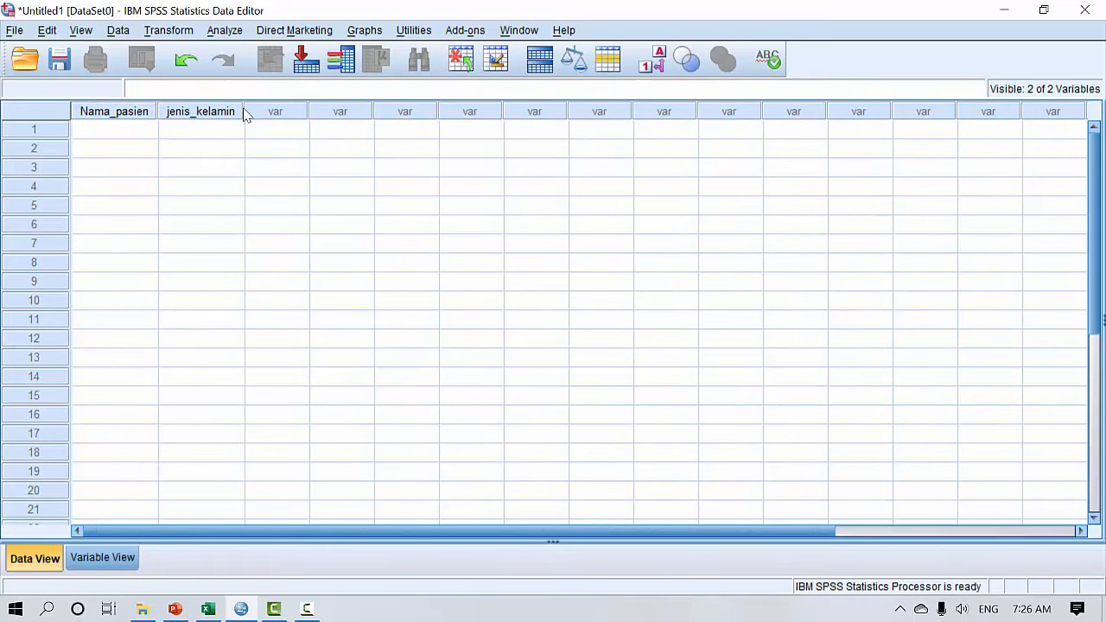
Step: Enter the two patients' first names in Nama_pasien
left_click(125, 132)
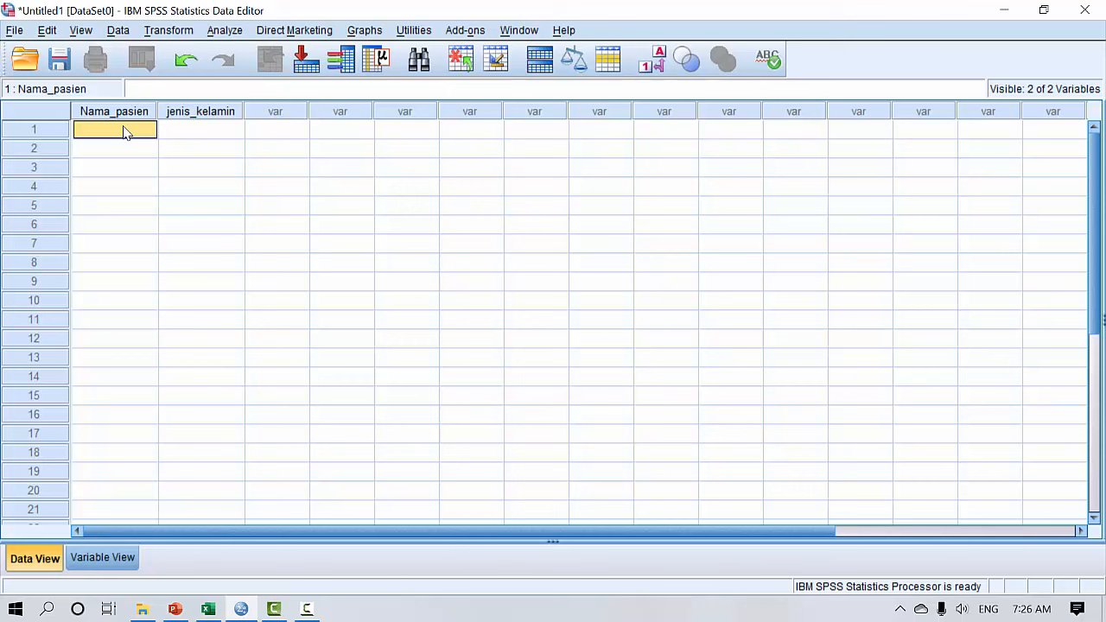
type("Iwan")
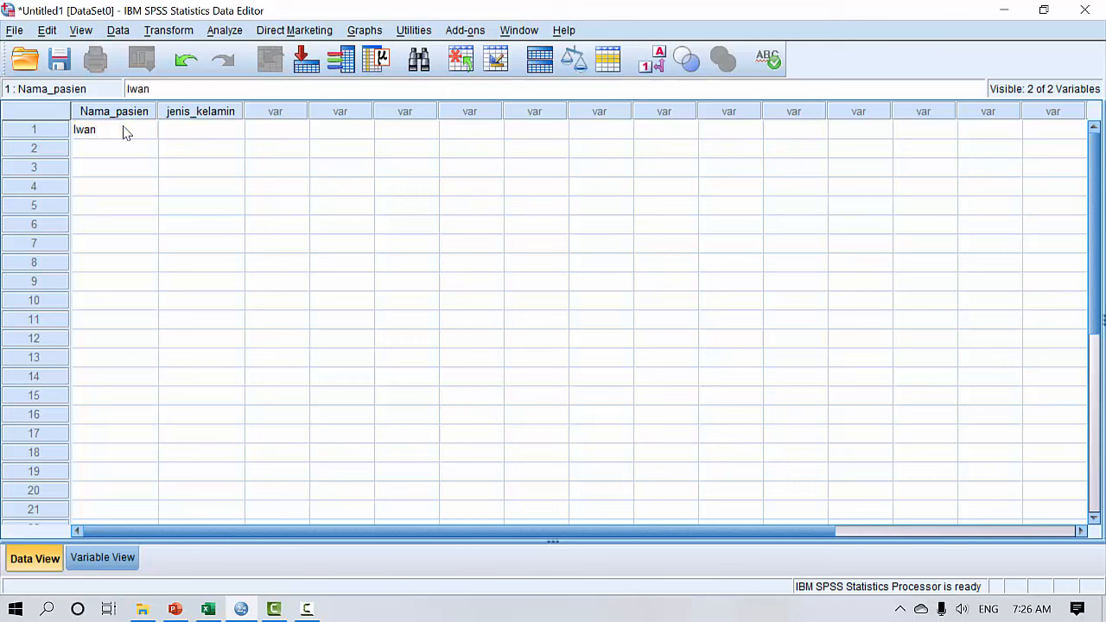
key("Return")
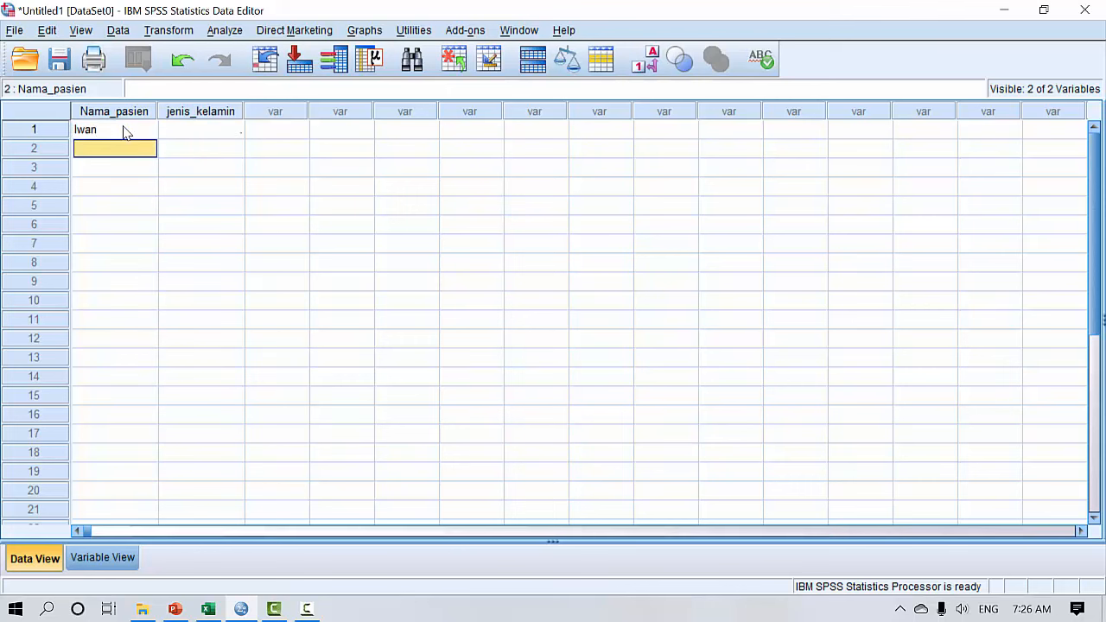
type("Ade")
key("Return")
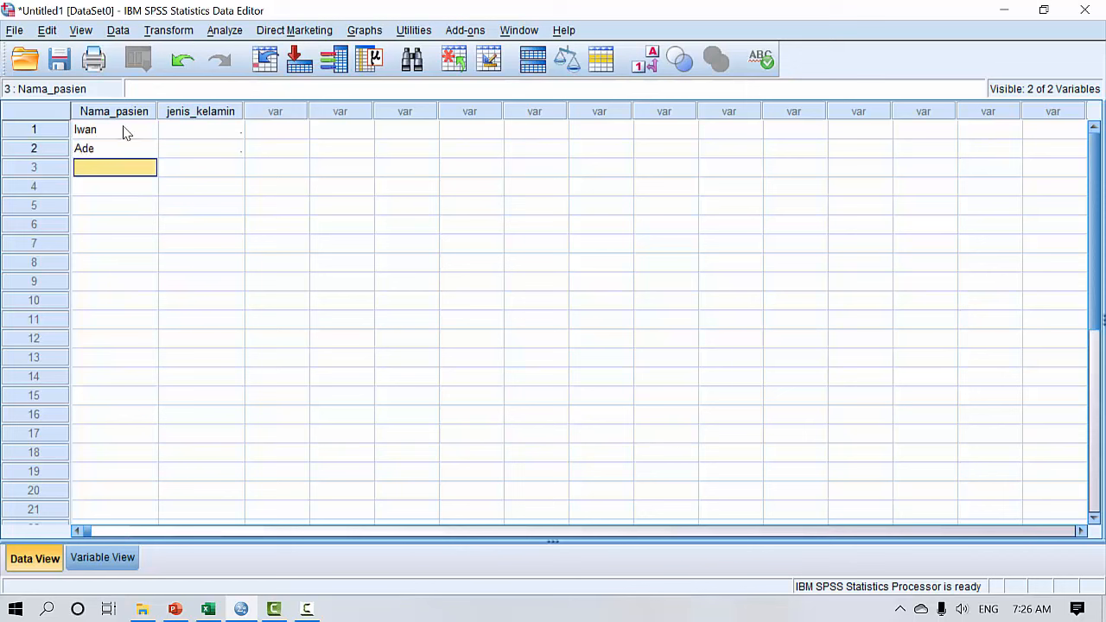
Step: Enter jenis_kelamin codes 1 and 2 for the first and second patients
key("Up")
key("Up")
key("Right")
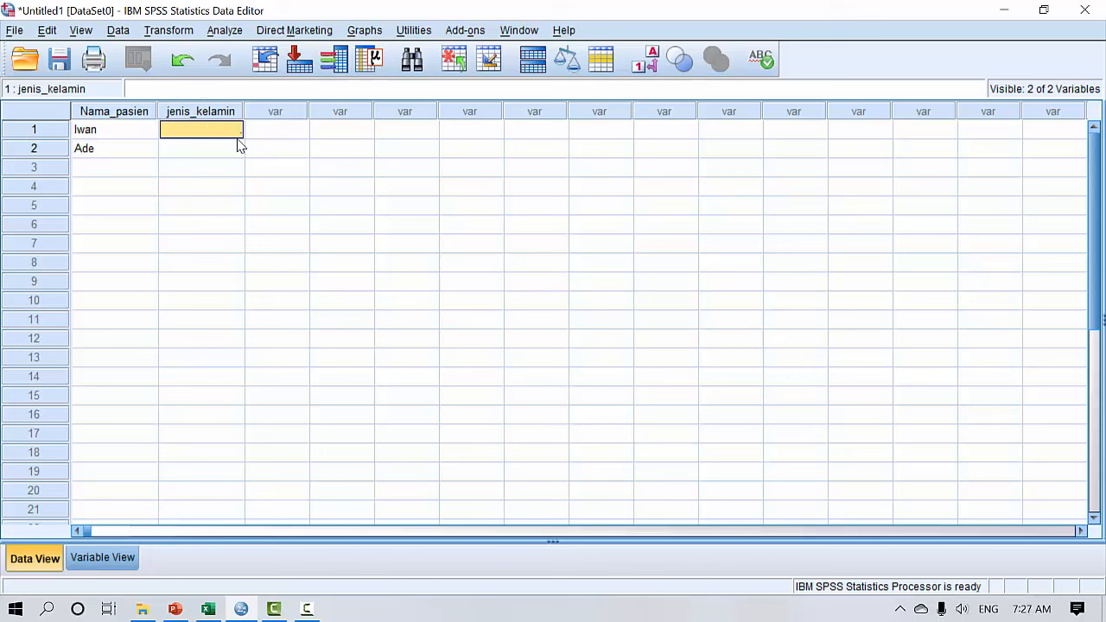
type("1")
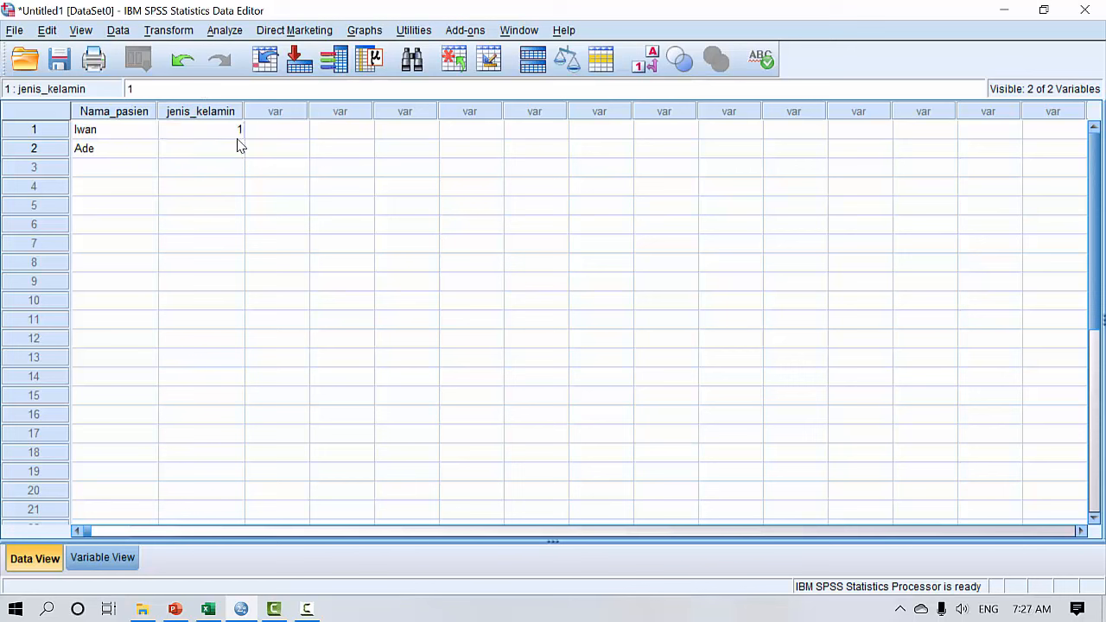
key("Return")
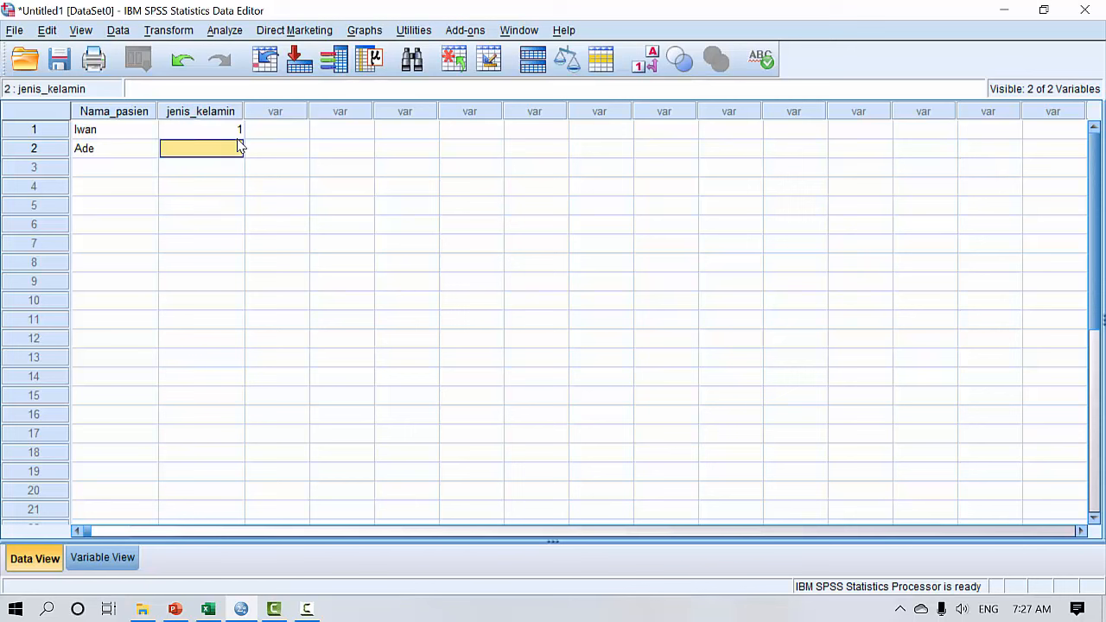
type("2")
key("Return")
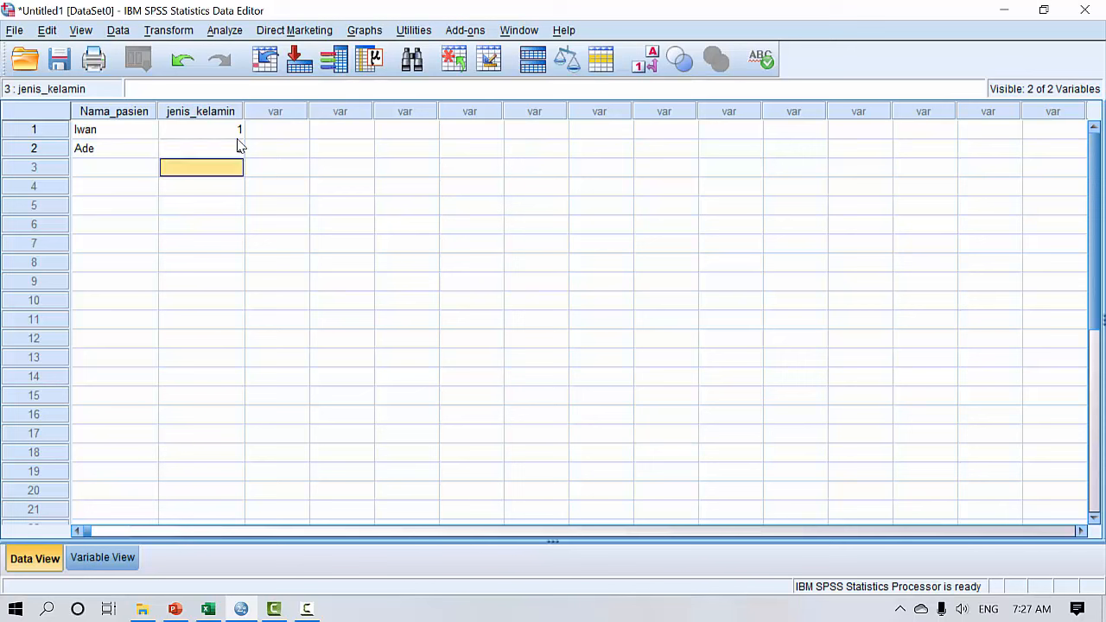
Step: Add the surname to the second patient's name, then review the gender cells
key("Up")
key("Left")
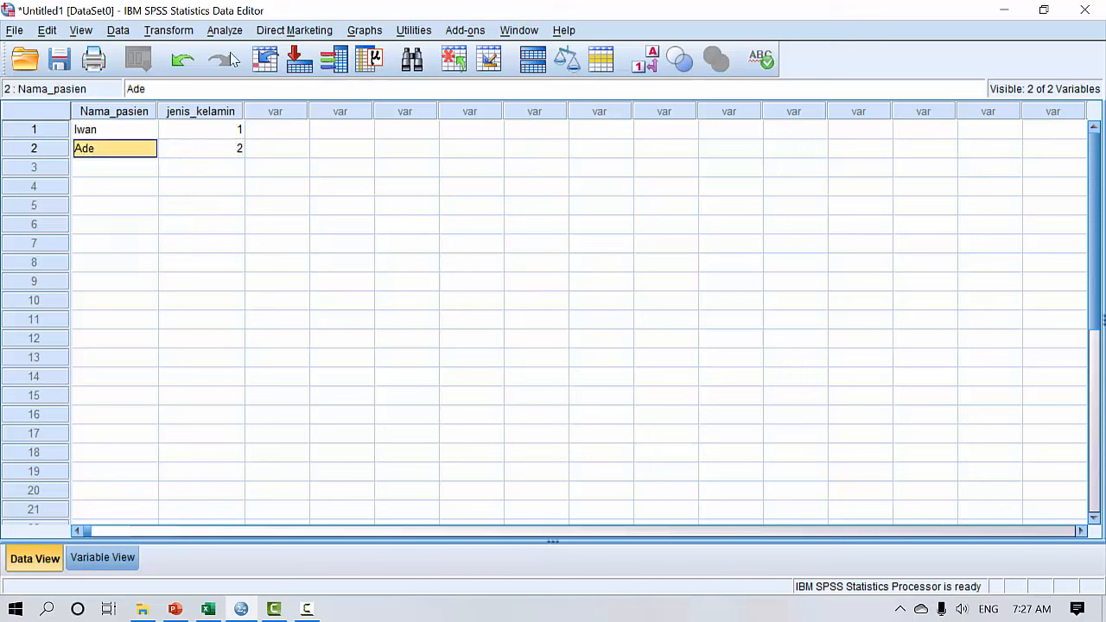
left_click(239, 95)
type("Suryati")
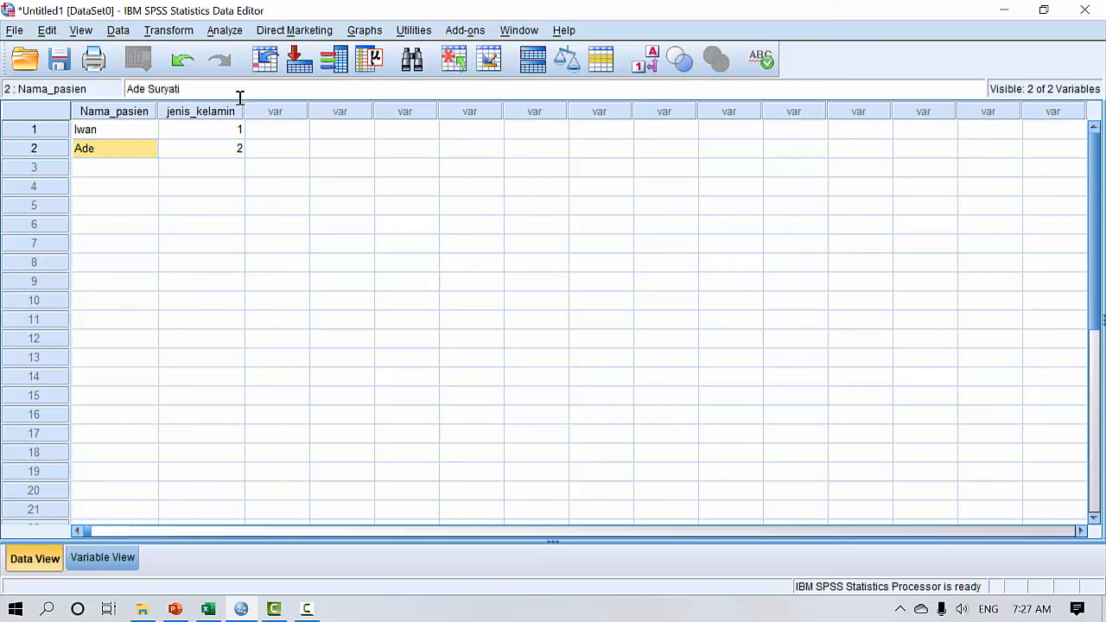
key("Return")
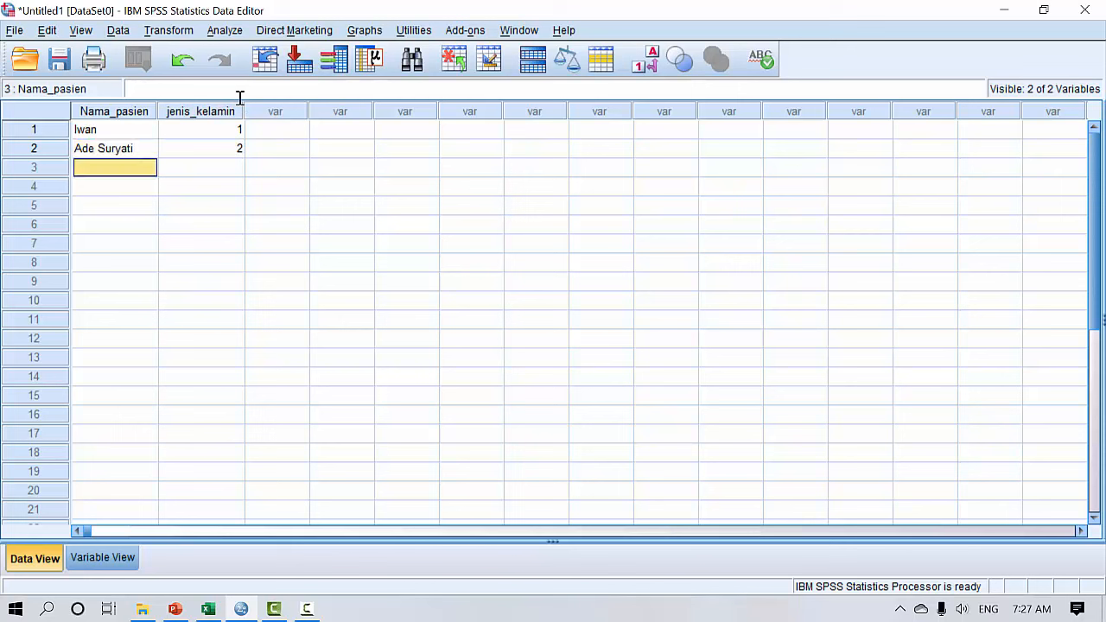
left_click(228, 153)
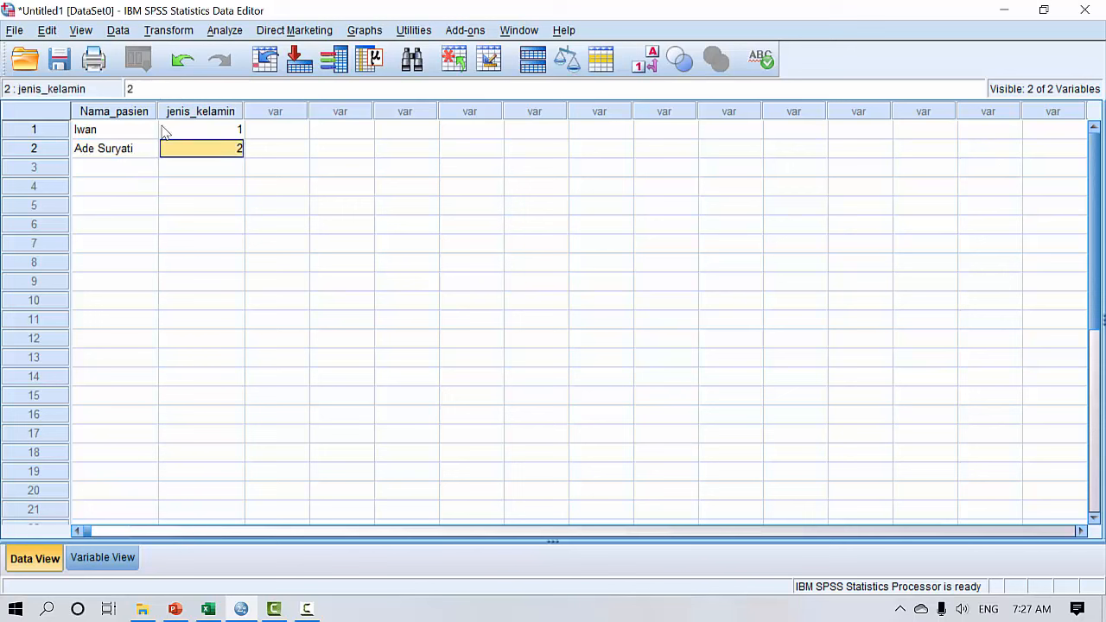
mouse_move(188, 119)
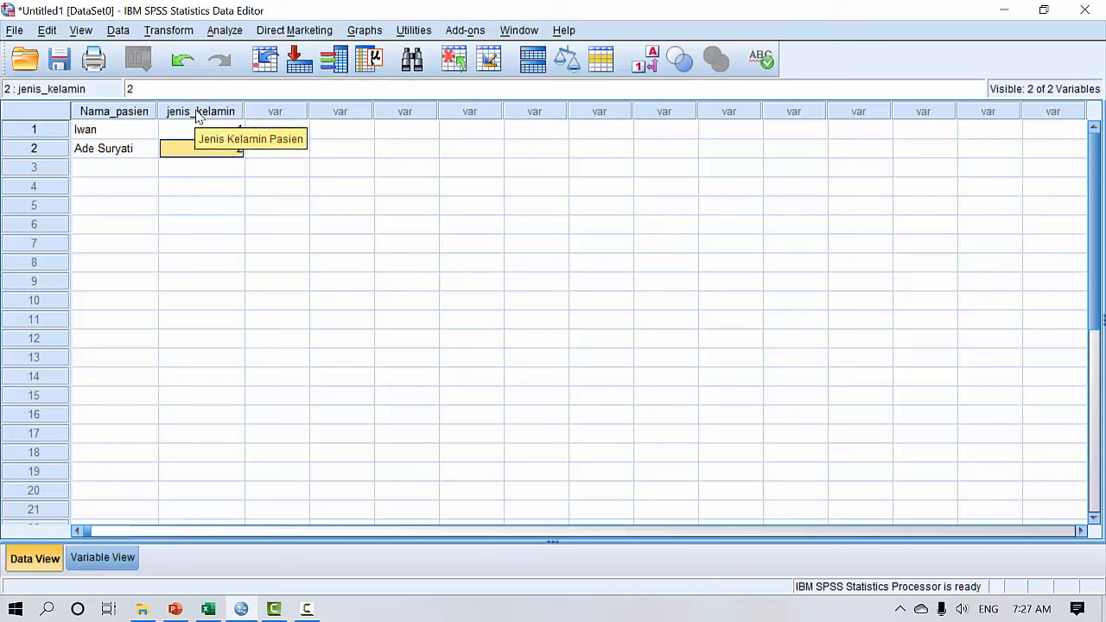
mouse_move(137, 108)
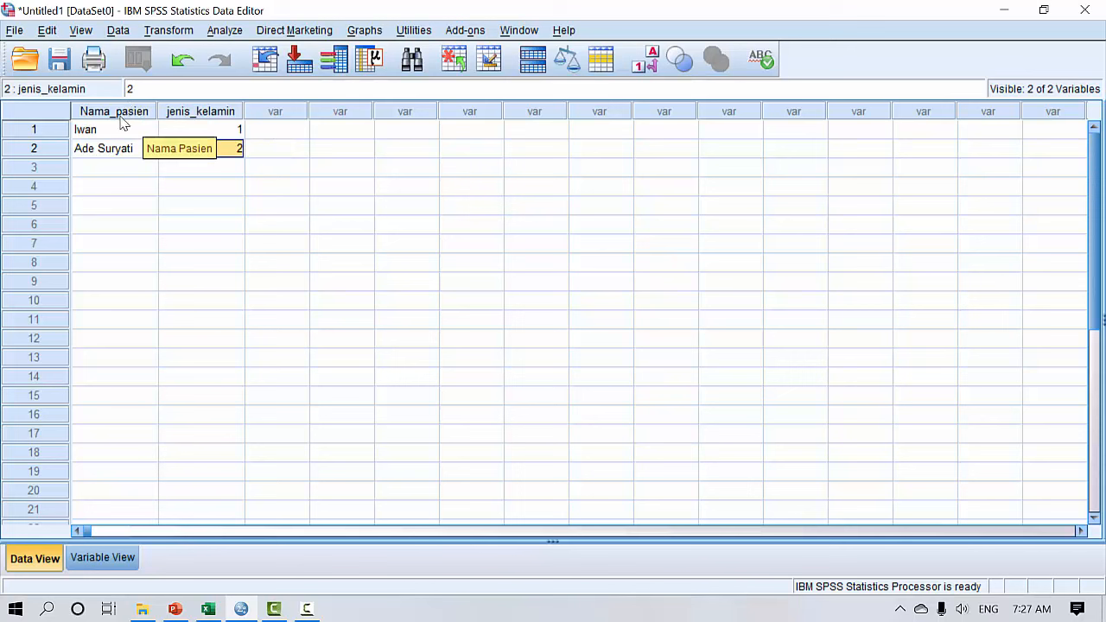
left_click(232, 131)
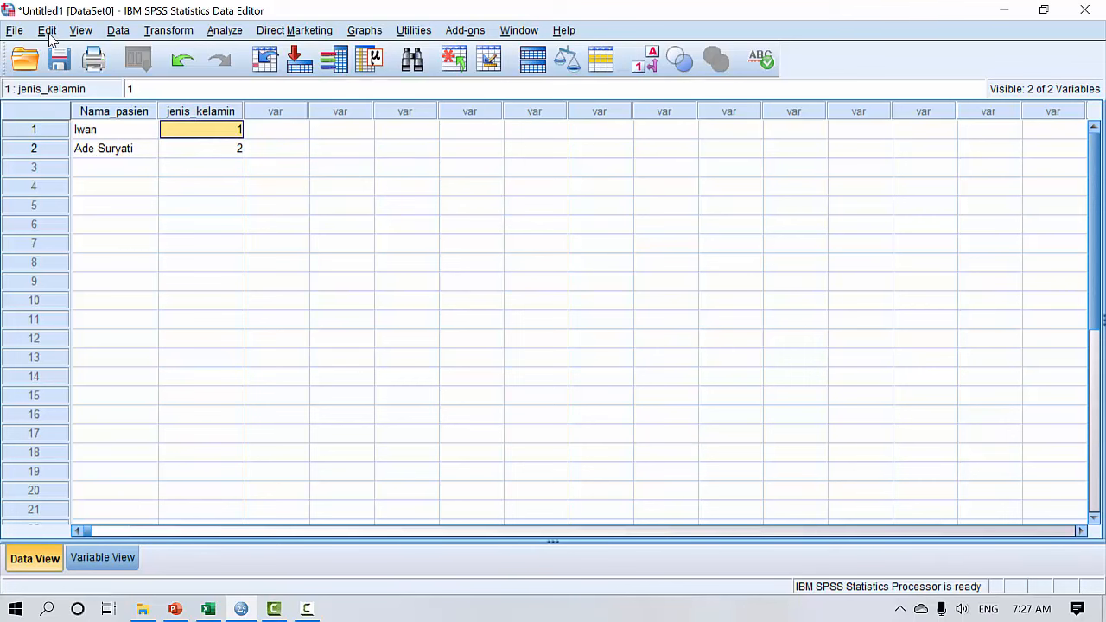
Step: Turn on View > Value Labels so jenis_kelamin displays Pria and Wanita
left_click(81, 33)
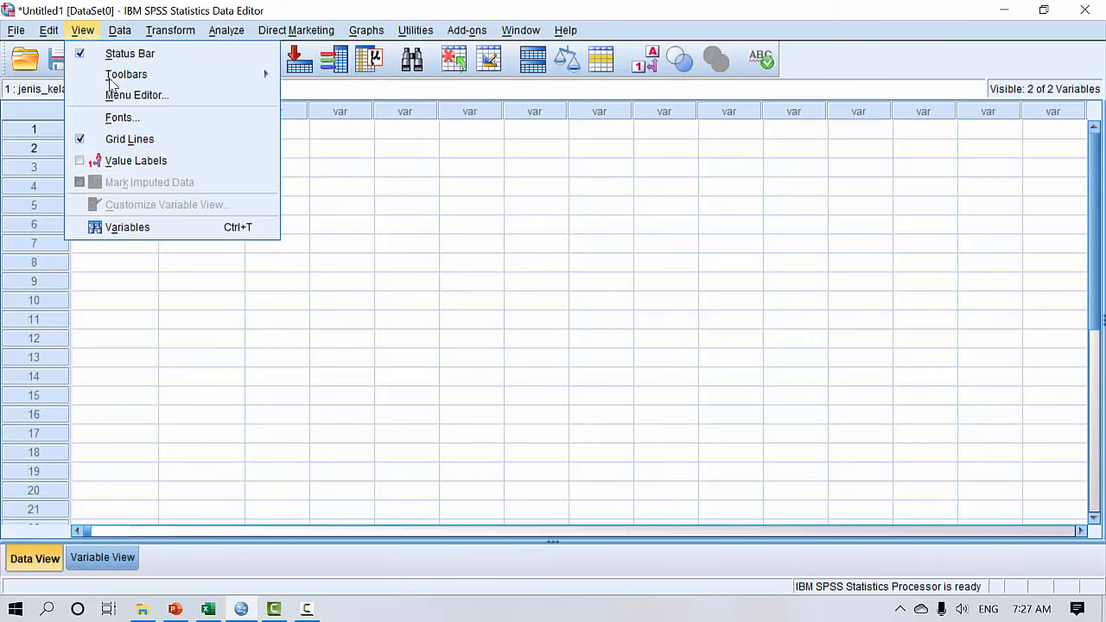
left_click(113, 166)
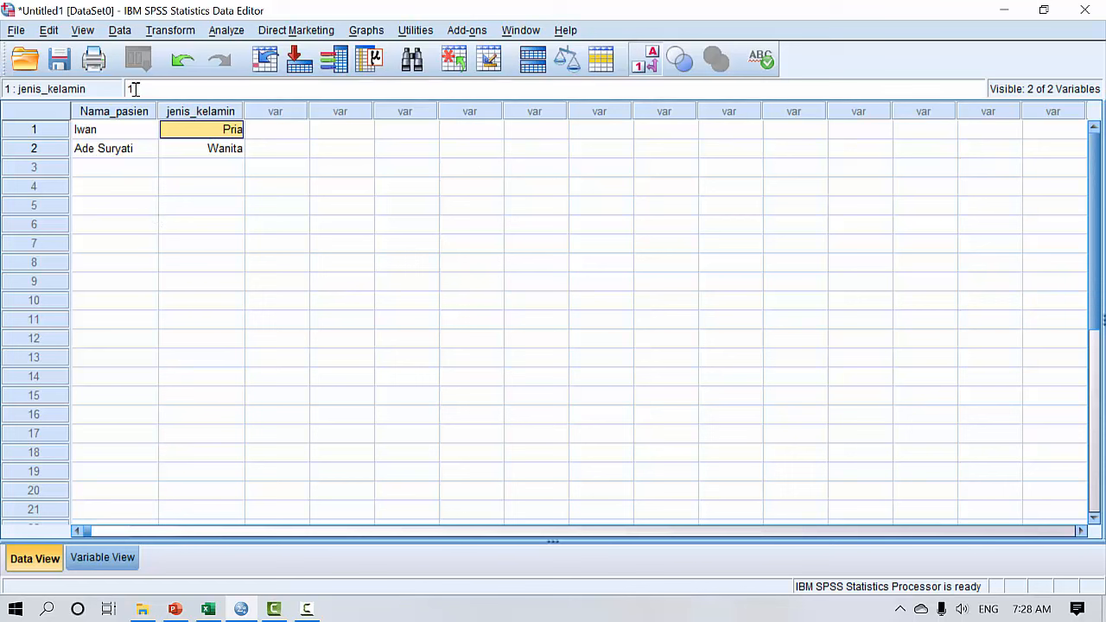
left_click(216, 149)
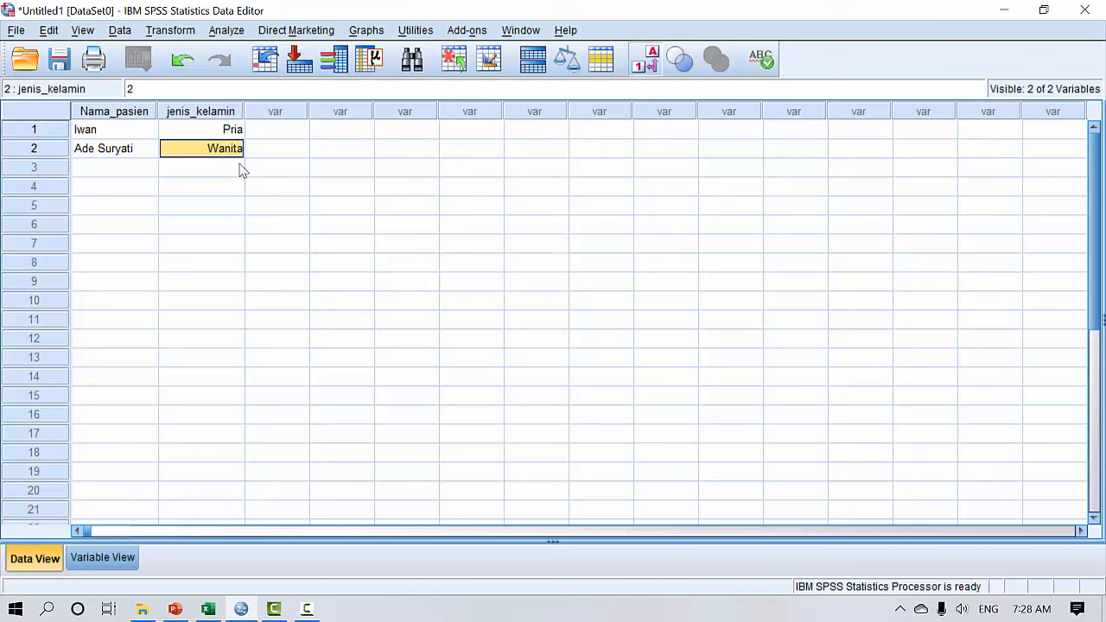
left_click(111, 167)
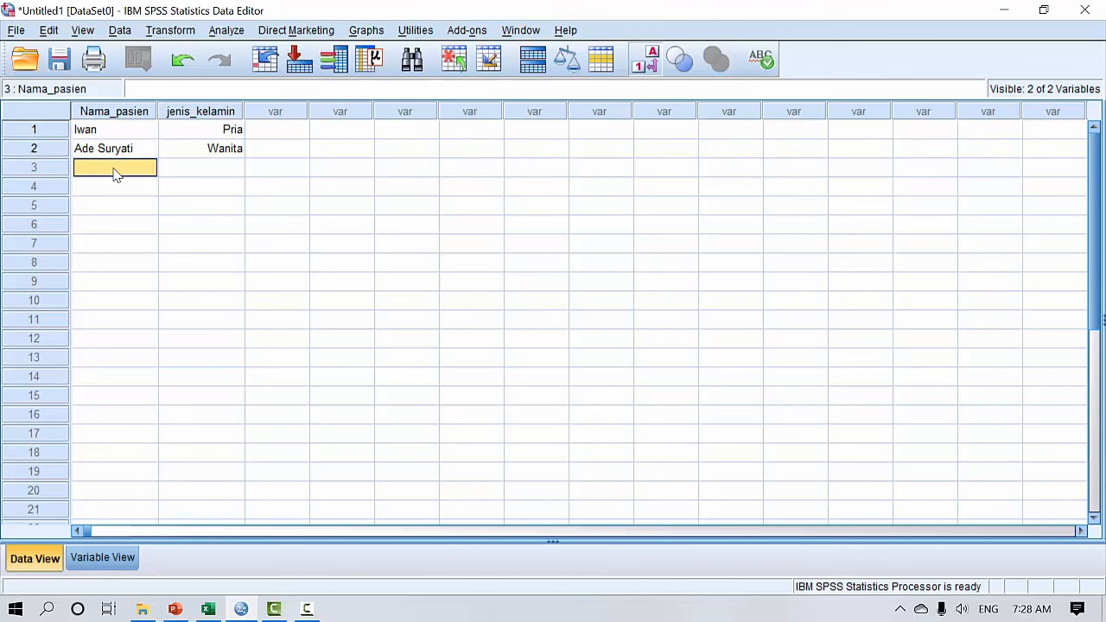
Step: Enter Kurniawan, Kurniati and Kusnadi as the names of patients three to five
type("Kurniawan")
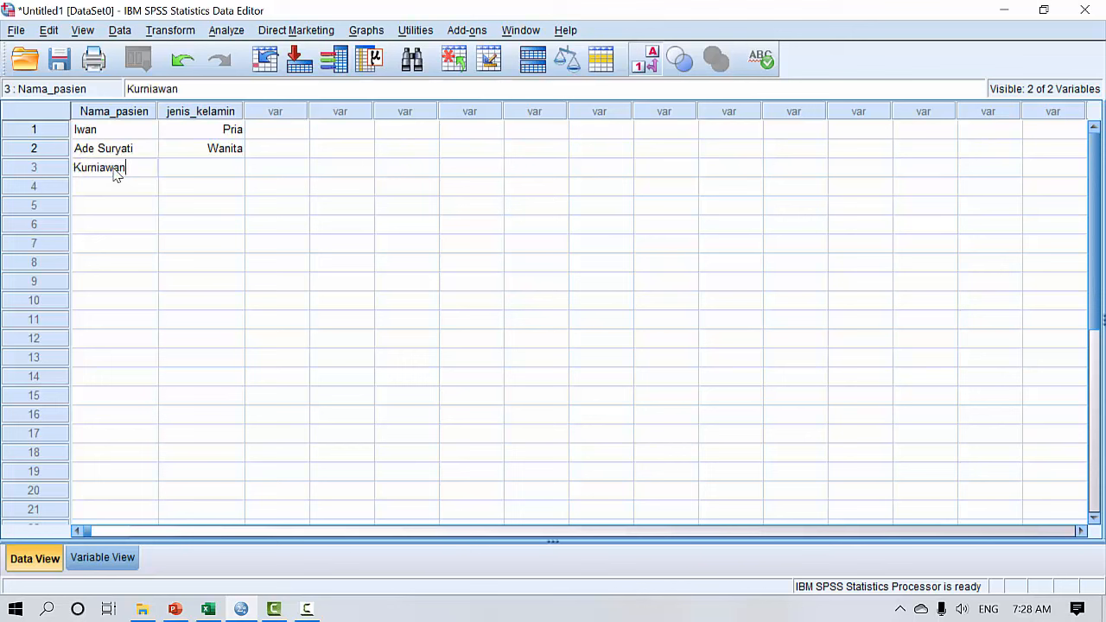
key("Return")
type("Kurniati")
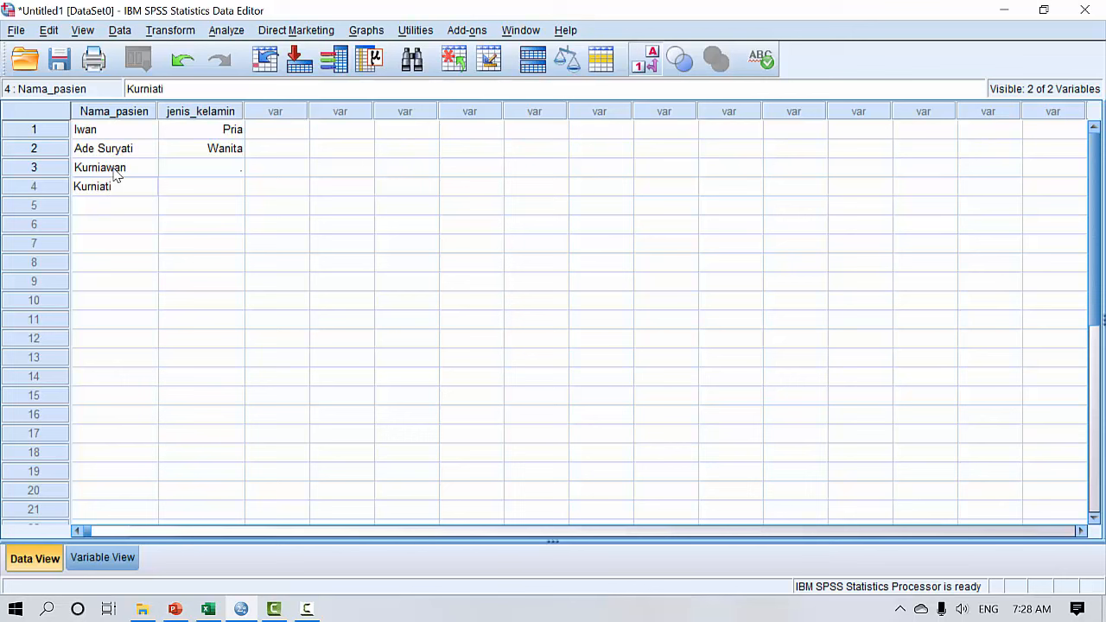
key("Return")
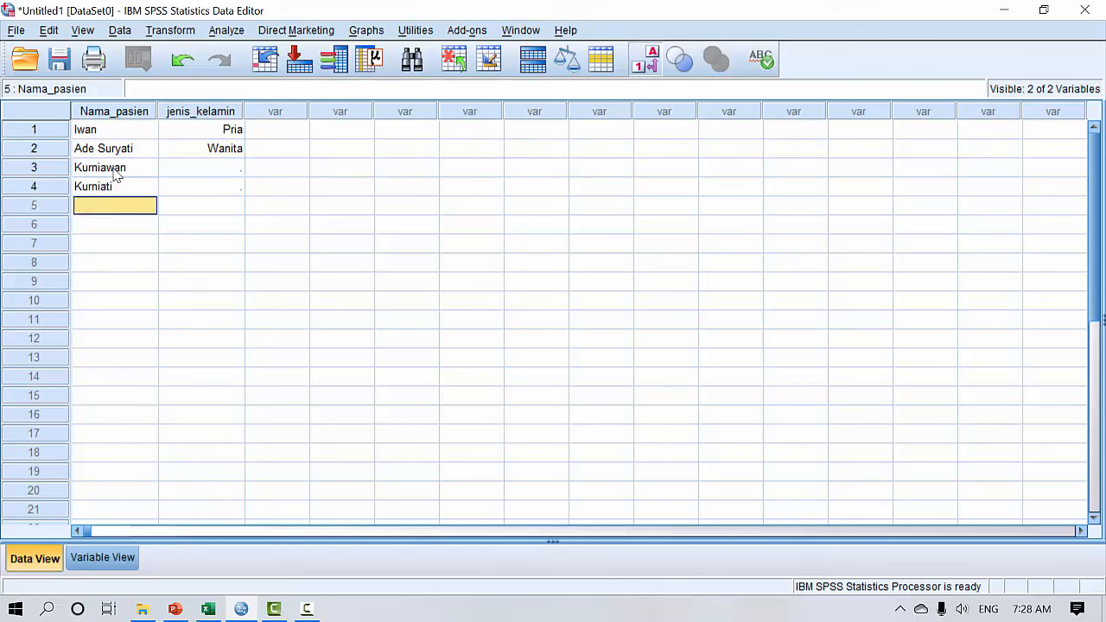
type("kus")
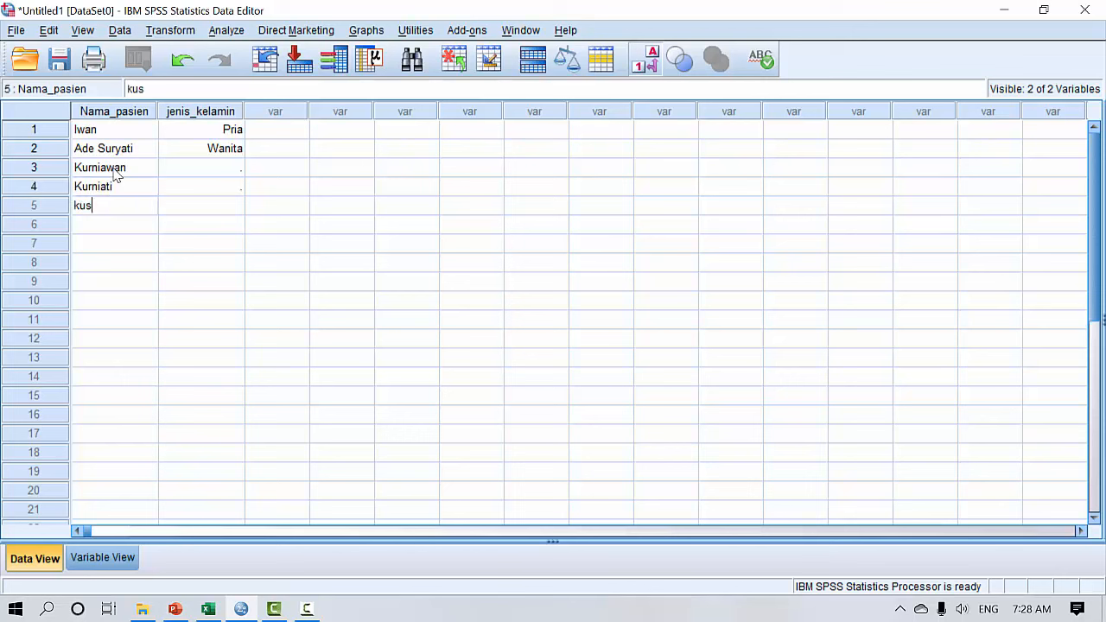
type("nadi\\")
key("BackSpace")
key("BackSpace")
key("BackSpace")
key("BackSpace")
key("BackSpace")
key("BackSpace")
key("BackSpace")
key("BackSpace")
type("Kusnadi")
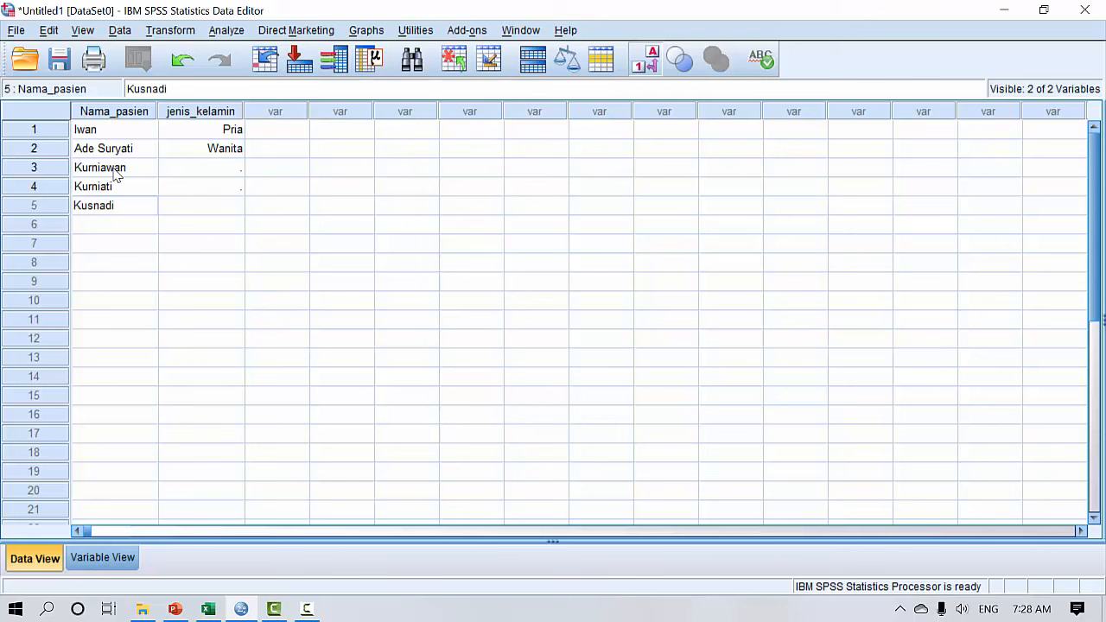
key("Return")
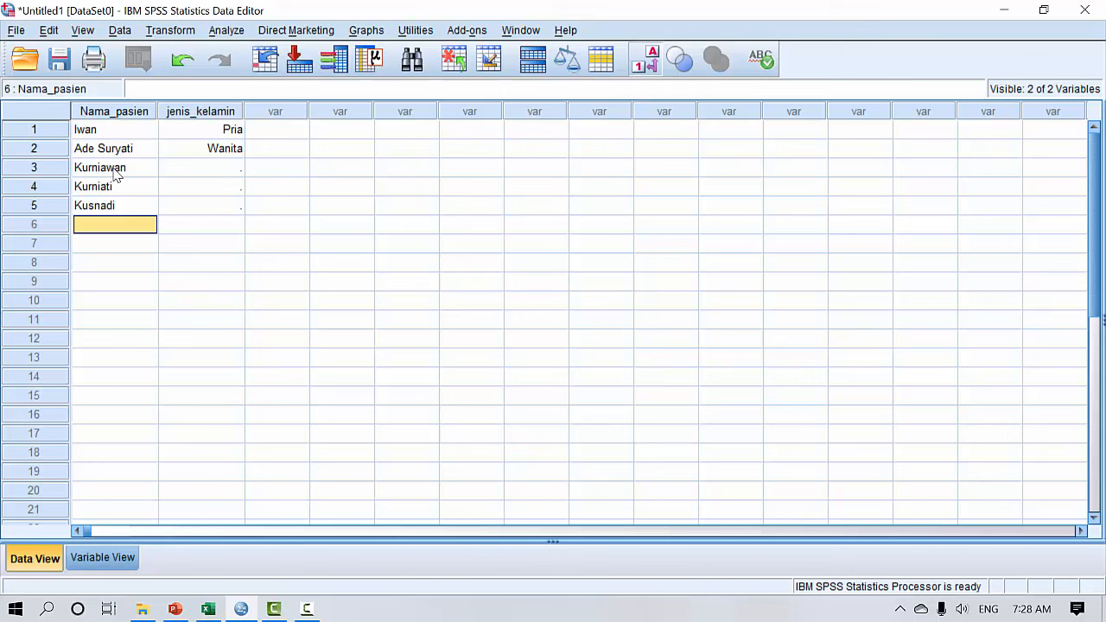
Step: Set jenis_kelamin for patients three to five to Pria, Wanita and Pria
key("Right")
key("Up")
key("Up")
key("Up")
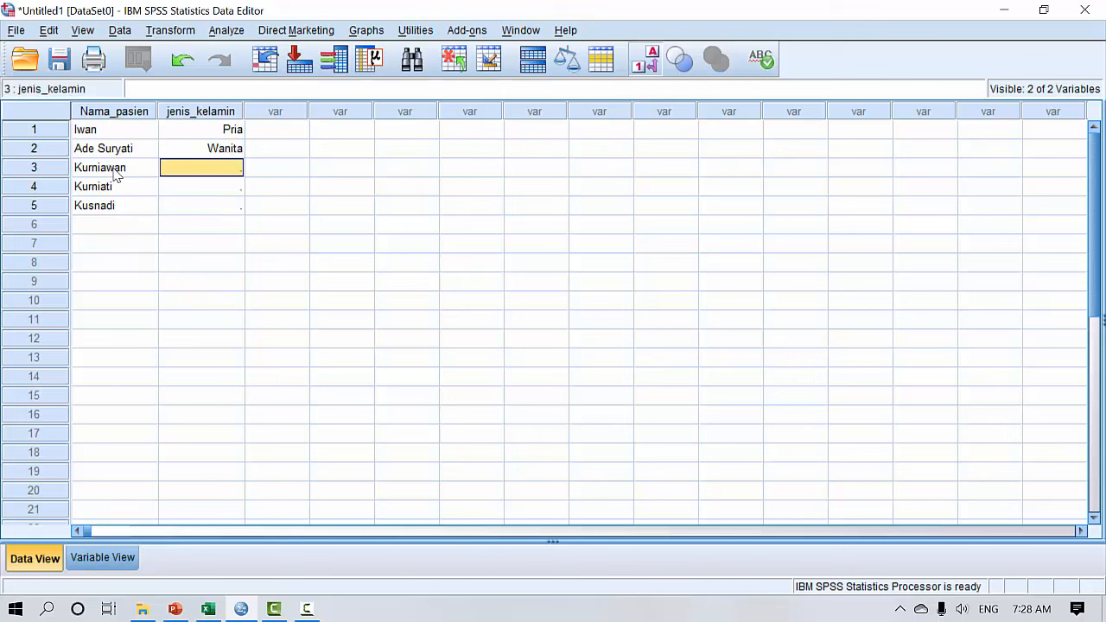
type("1")
key("Return")
type("1")
key("Return")
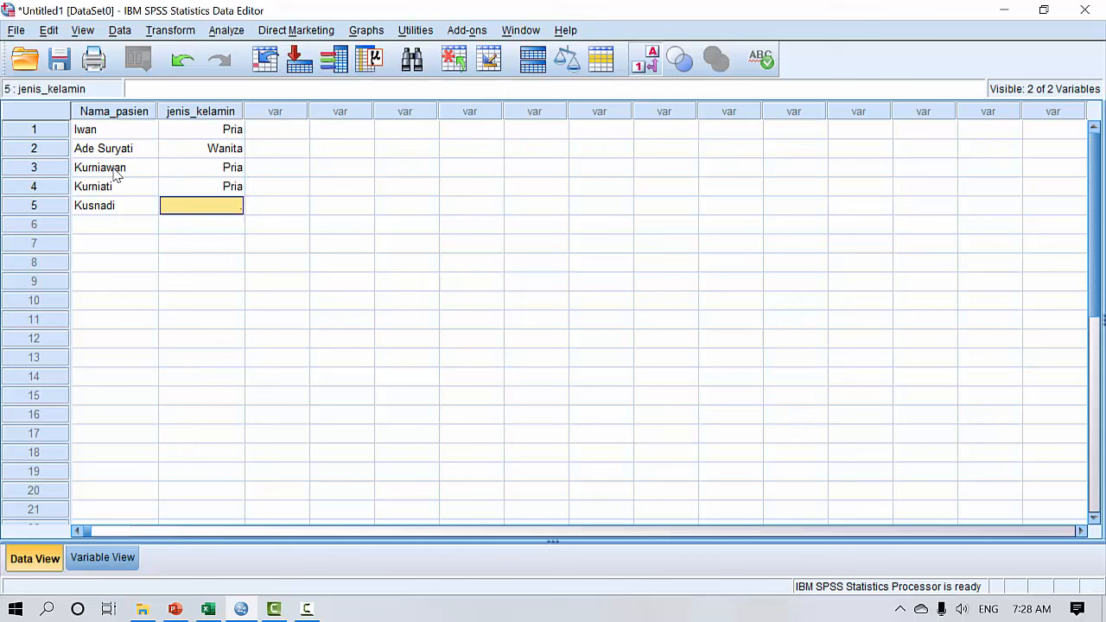
type("1")
key("Return")
key("Up")
key("Up")
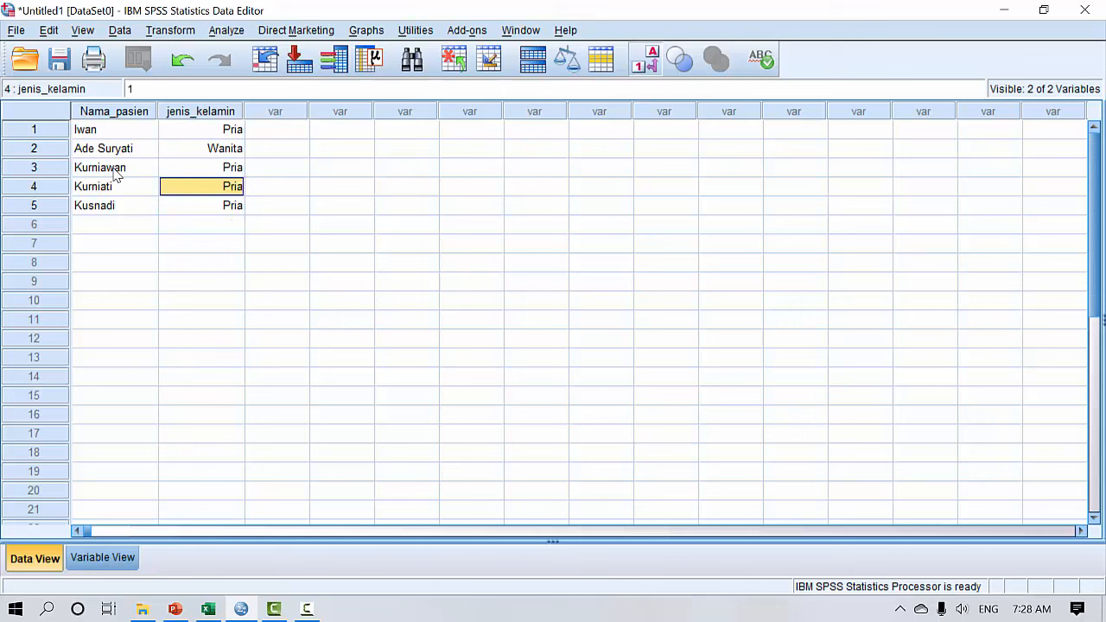
type("2")
key("Return")
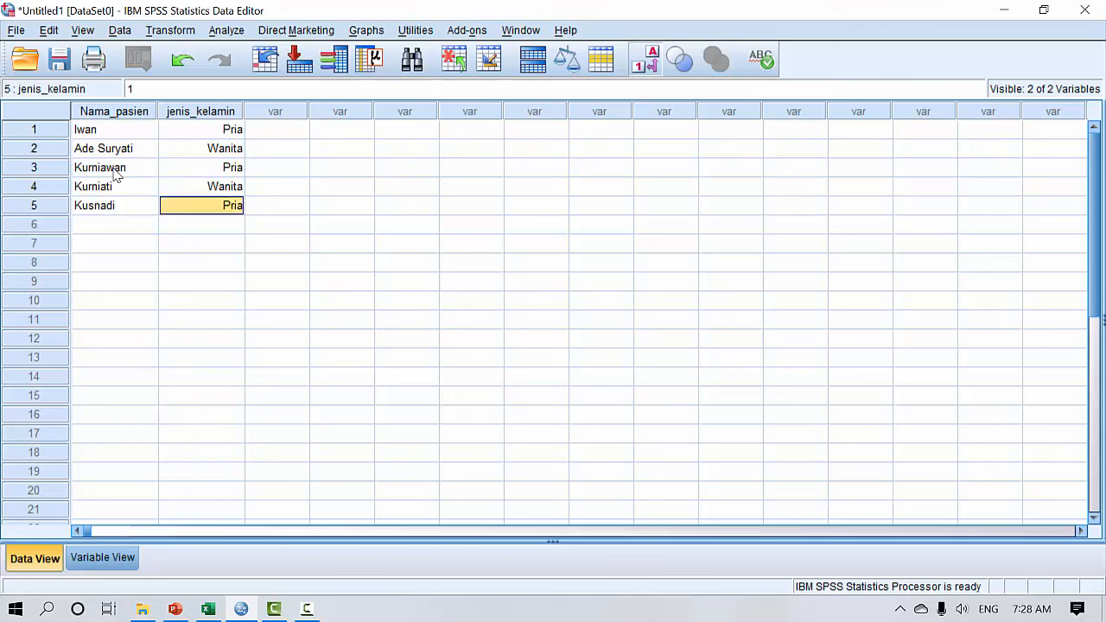
Step: Enter the names Septi, Susan, Tiwi, Ujang and Aang in rows 6 to 10
key("Down")
key("Left")
key("Down")
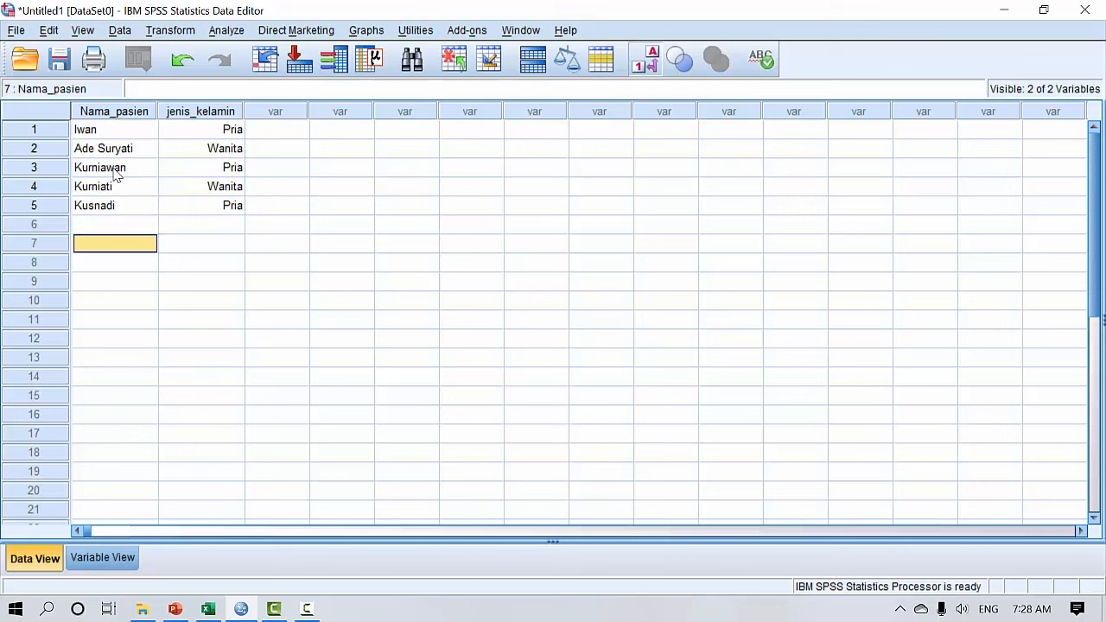
key("Down")
key("Down")
key("Down")
key("Up")
key("Up")
key("Up")
key("Up")
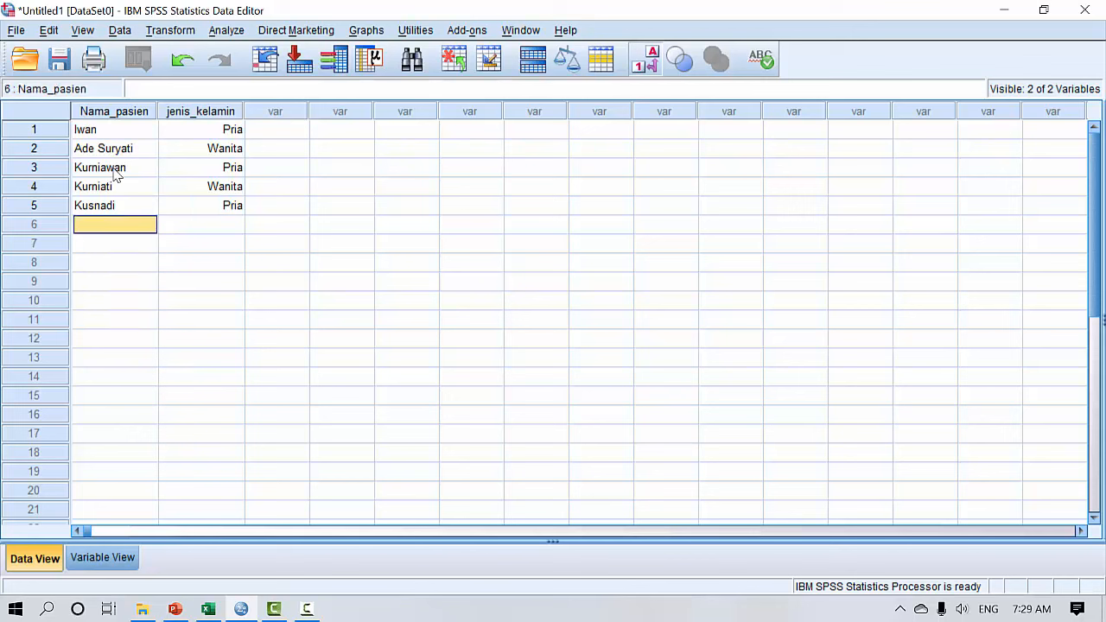
type("Septi")
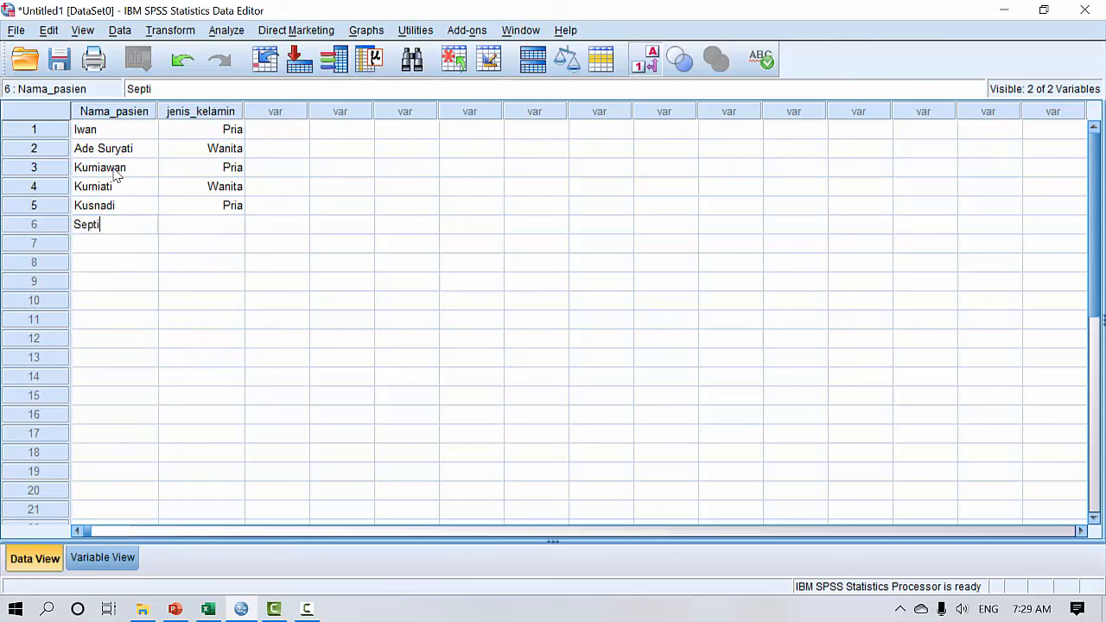
key("Return")
type("Susan")
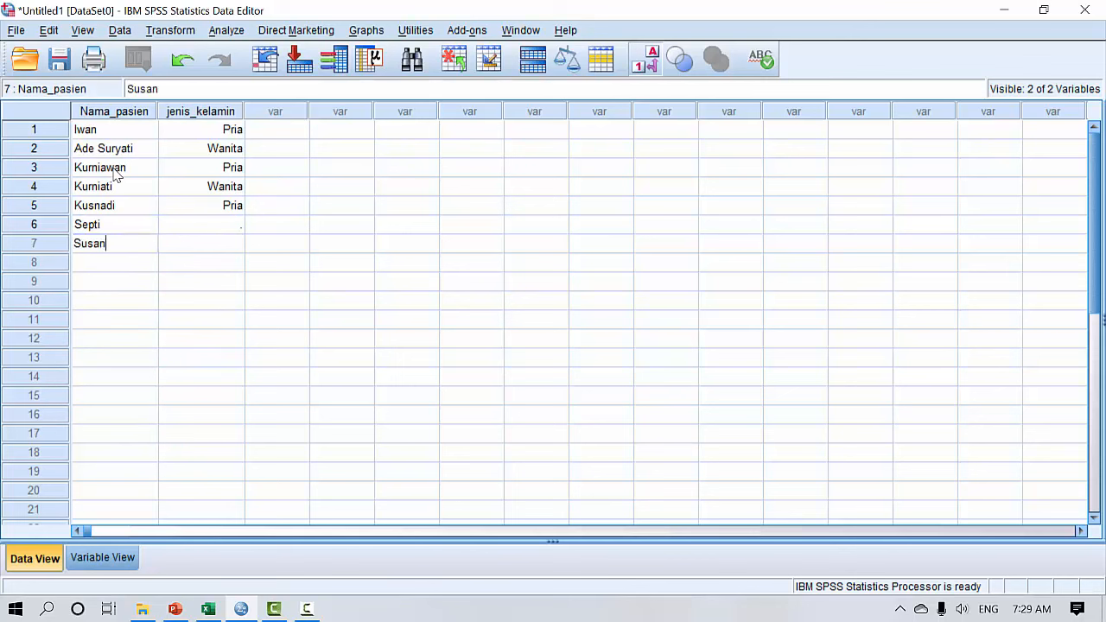
key("Return")
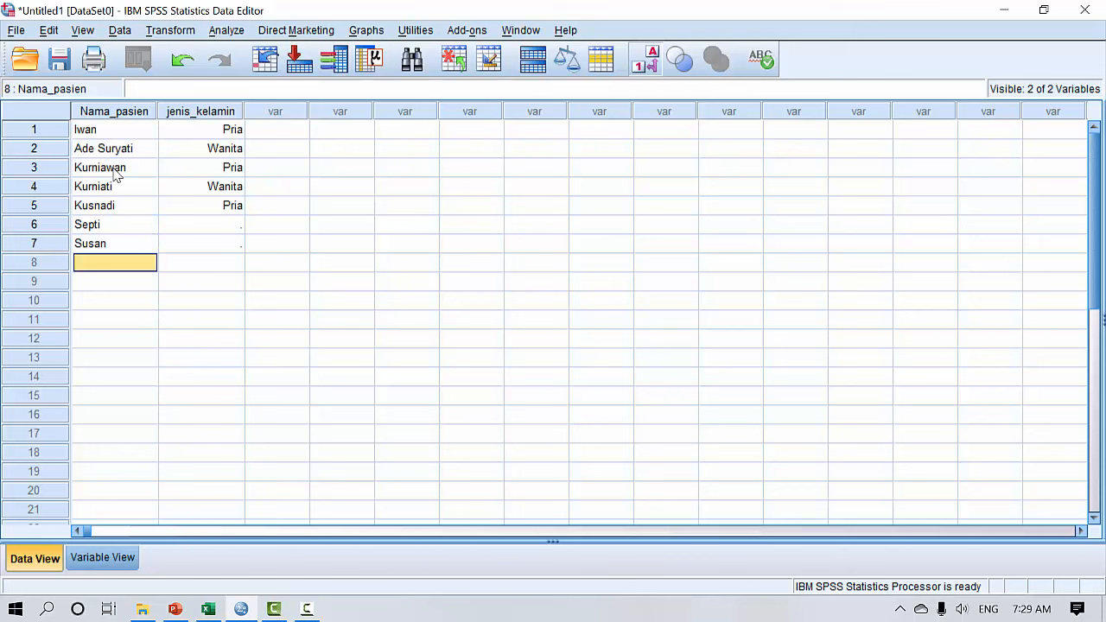
type("Tiwi")
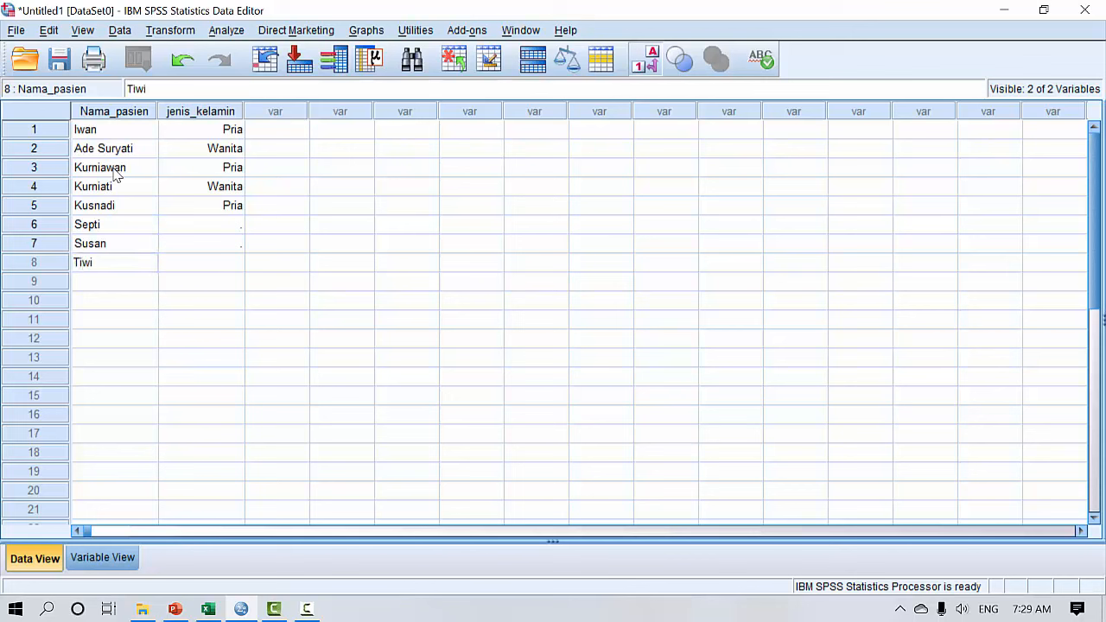
key("Return")
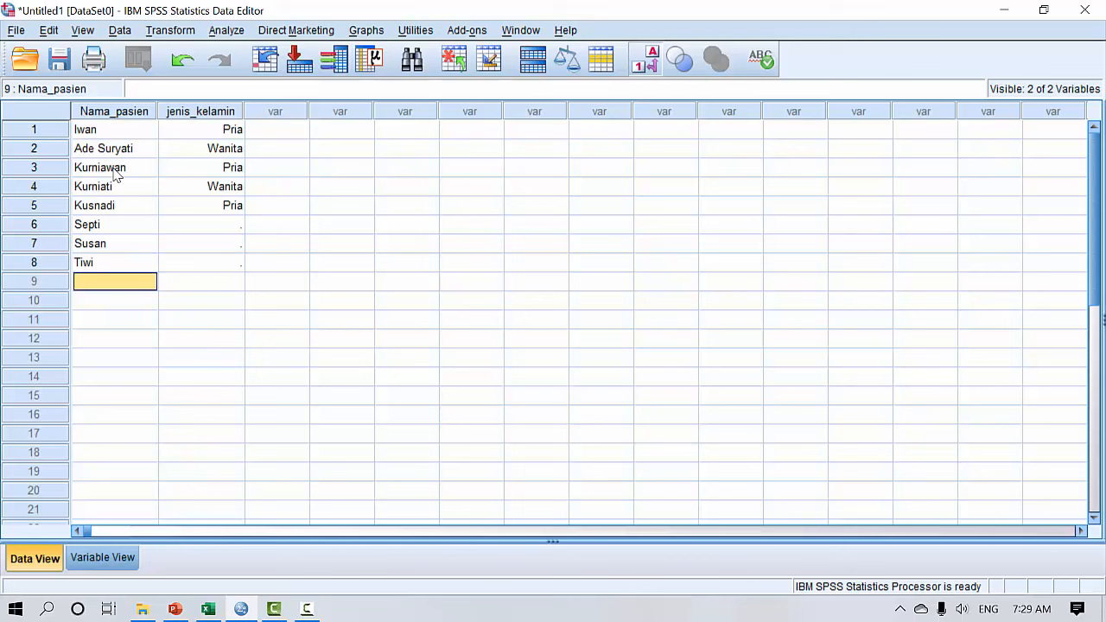
type("Ujang")
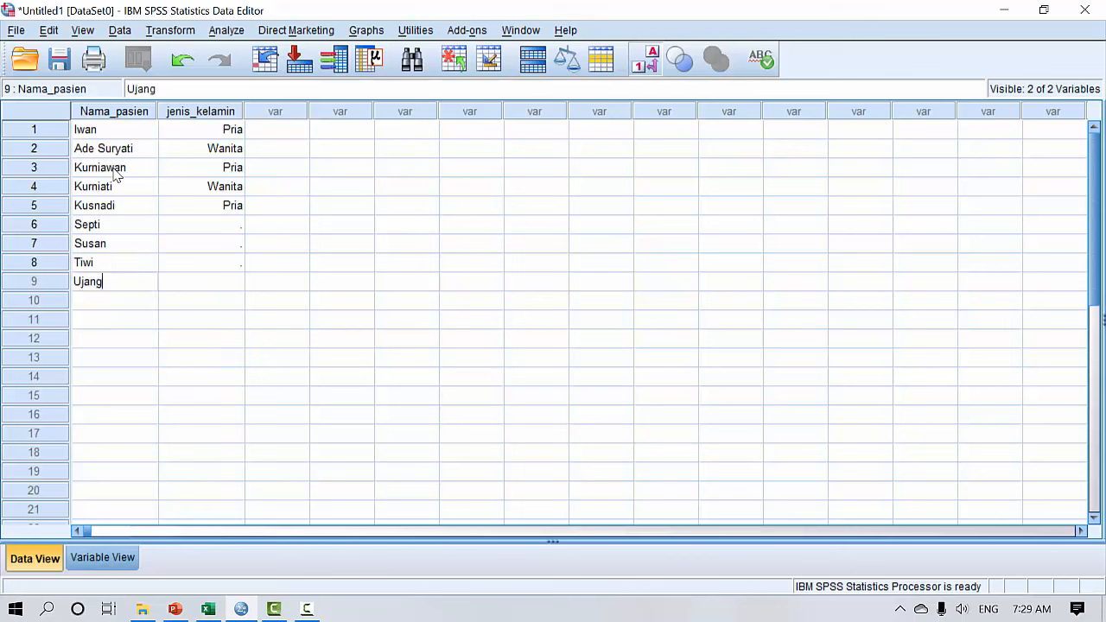
key("Return")
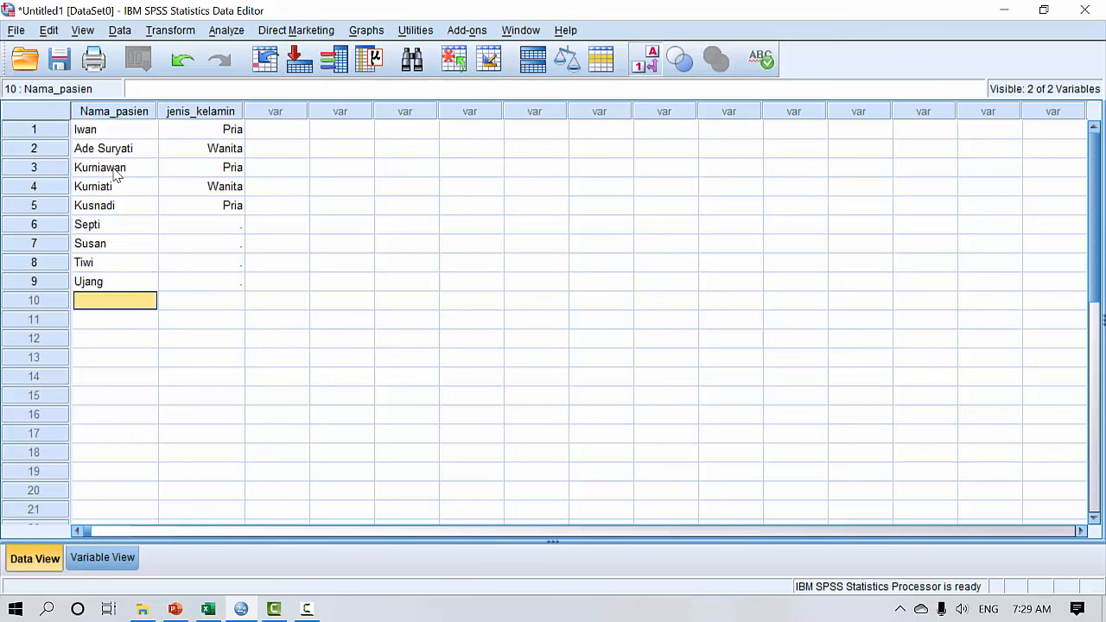
type("Aang")
key("Return")
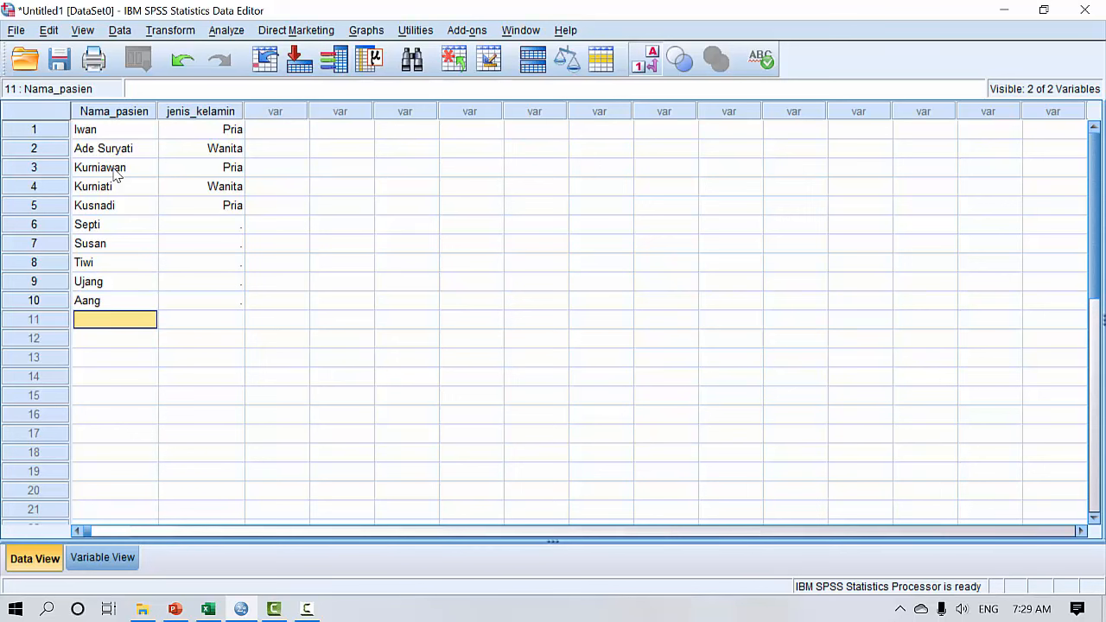
key("Right")
key("Up")
key("Up")
key("Up")
key("Up")
key("Up")
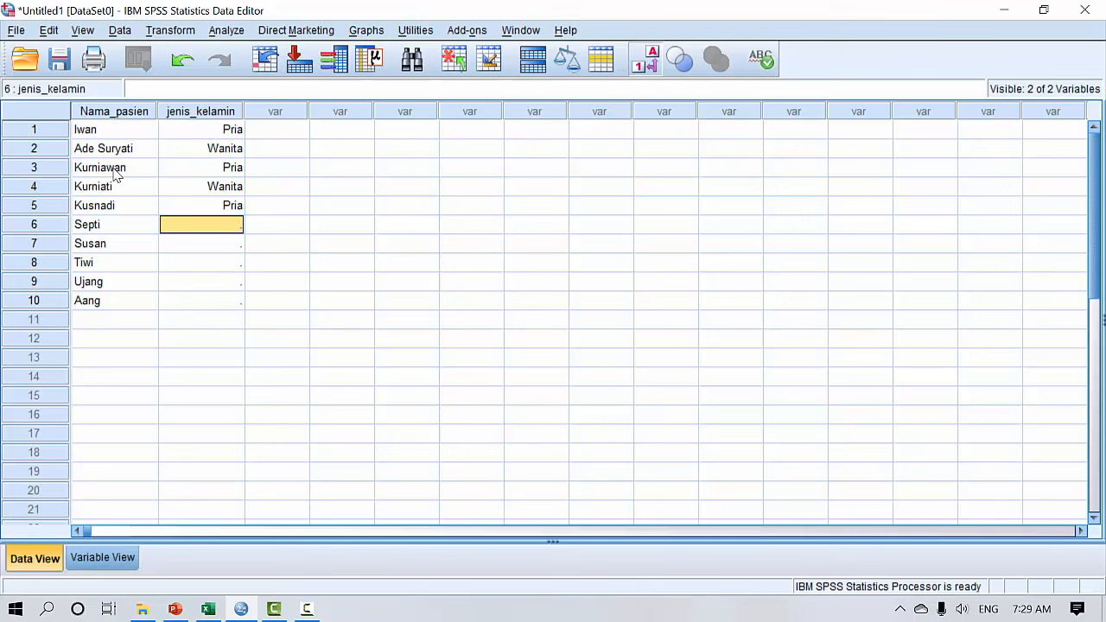
Step: Code rows 6–8 of jenis_kelamin as 2 (Wanita), correcting row 7's mistyped 22
type("2")
key("Return")
type("22")
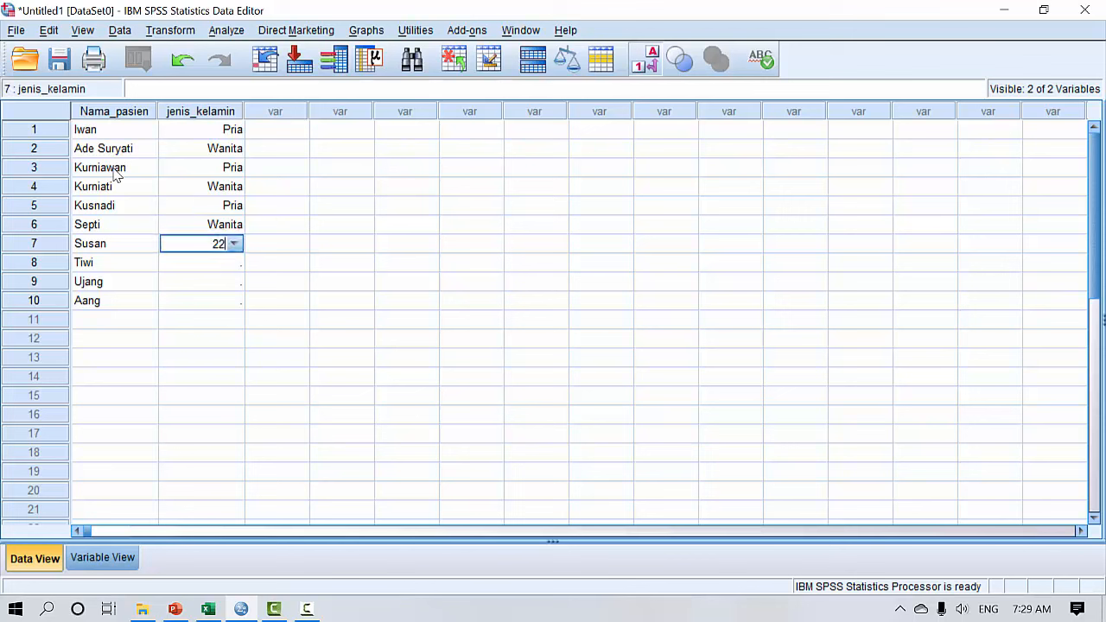
key("Return")
type("2")
key("Return")
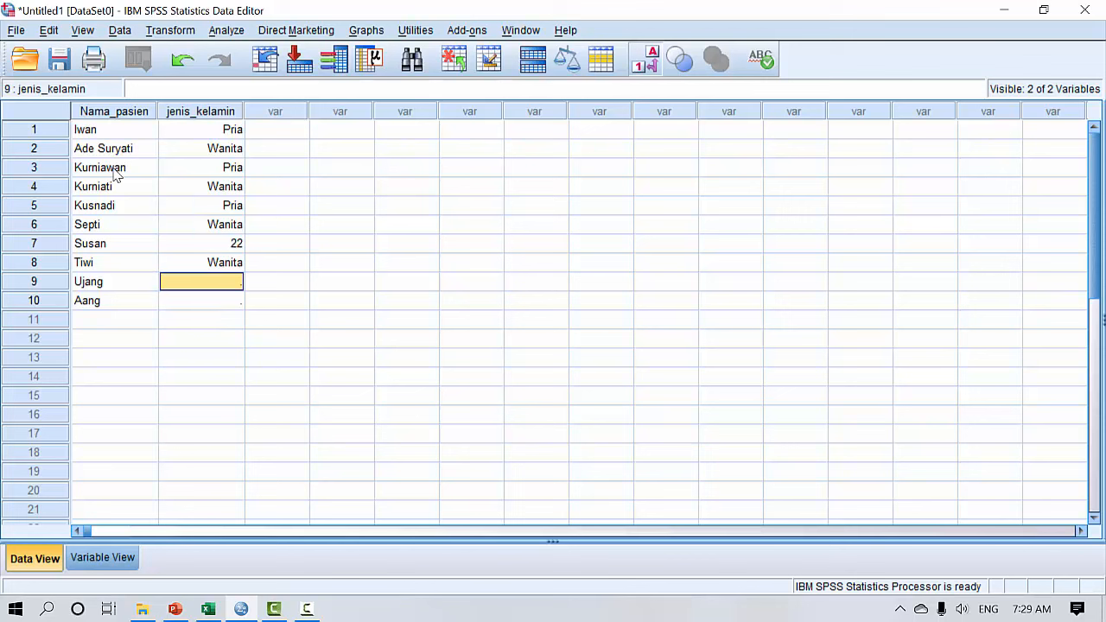
key("Up")
key("Up")
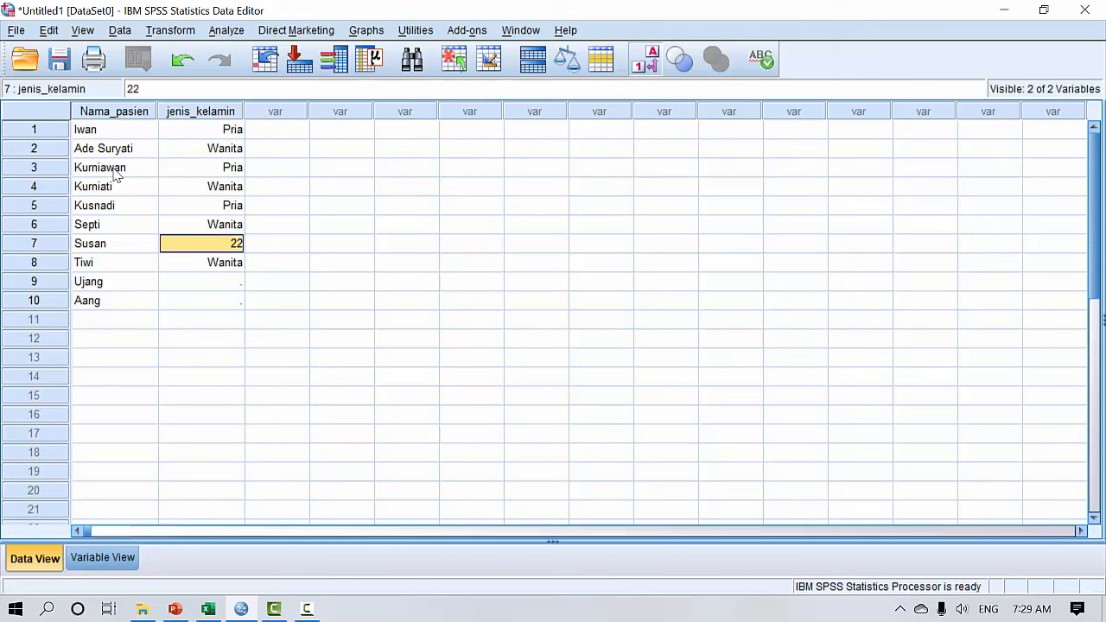
type("2")
key("Return")
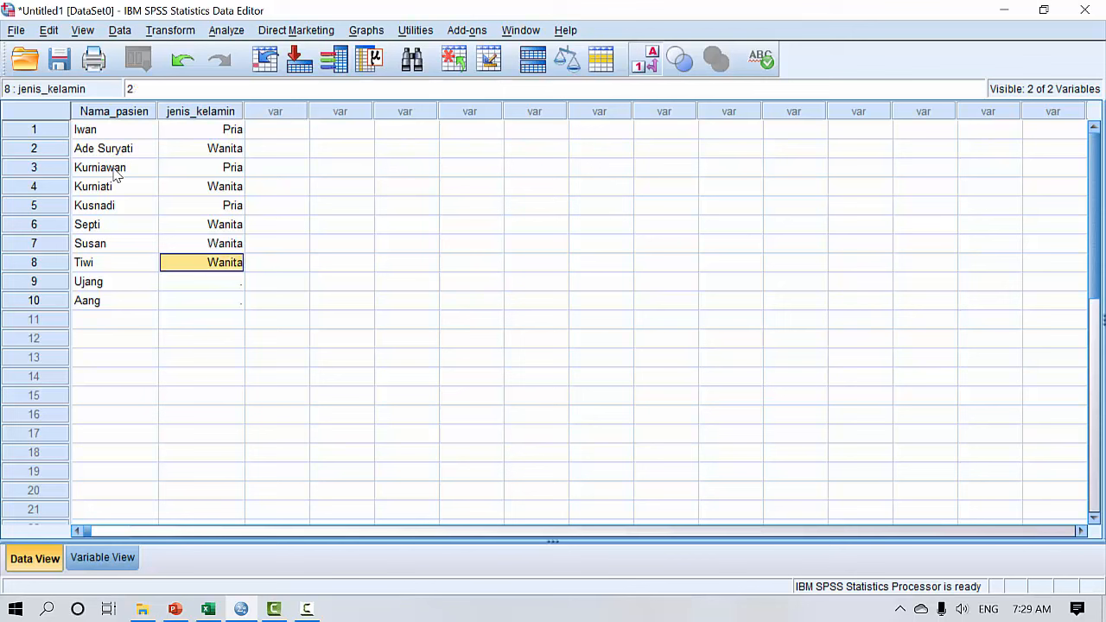
key("Down")
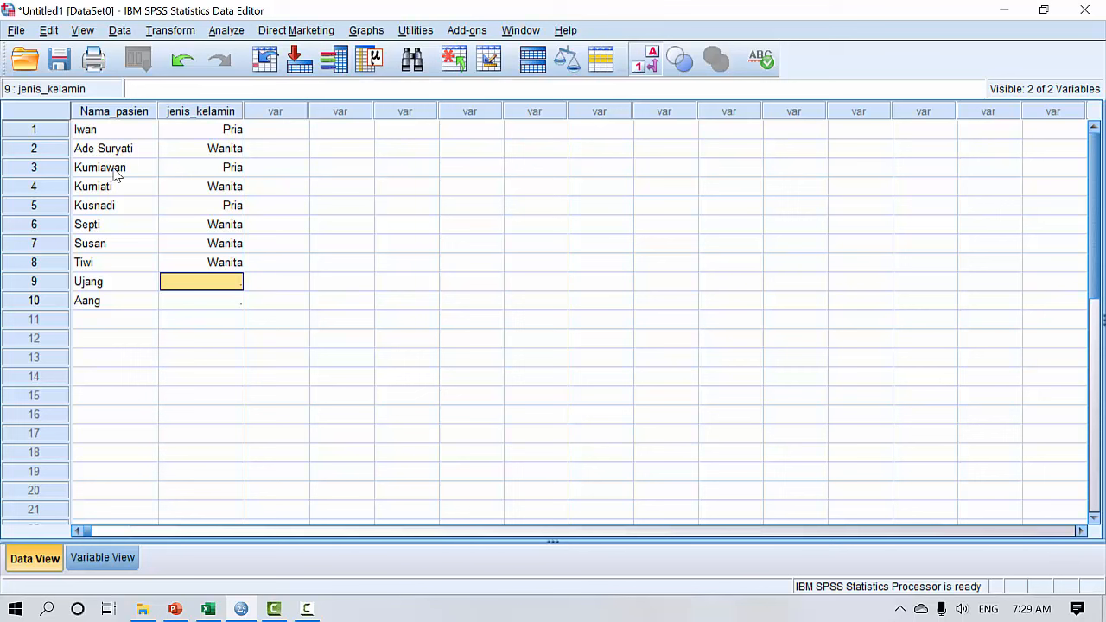
Step: Code rows 9 and 10 as 1 (Pria), correcting row 9's mistyped 11
type("11")
key("Return")
key("Up")
type("1")
key("Return")
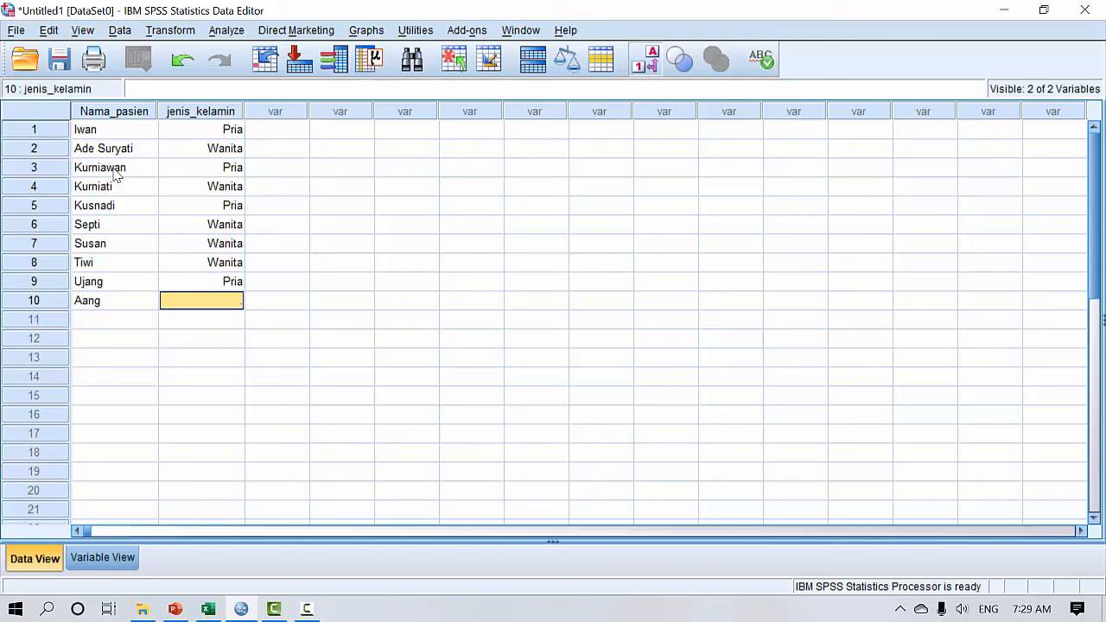
type("1")
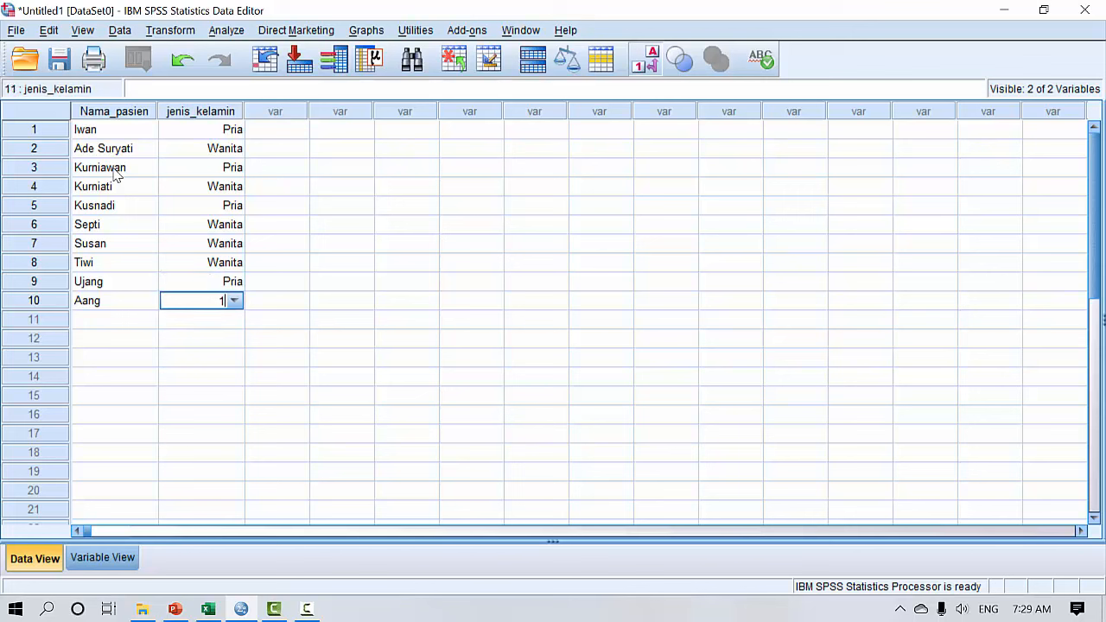
key("Return")
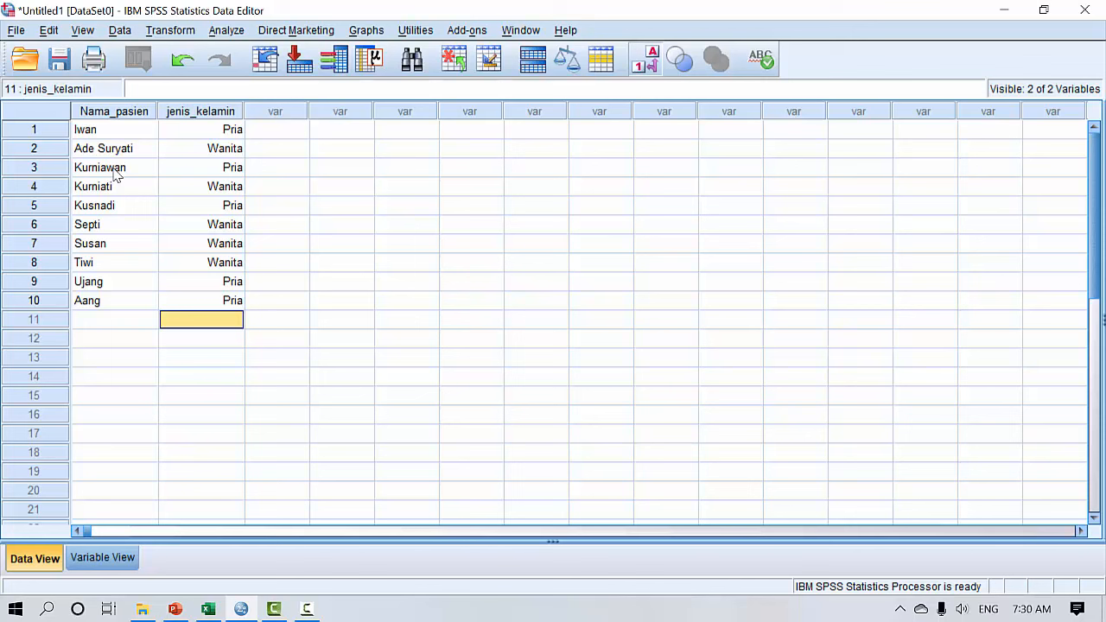
key("Up")
key("Up")
key("Up")
key("Up")
key("Up")
key("Up")
key("Up")
key("Up")
key("Up")
key("Up")
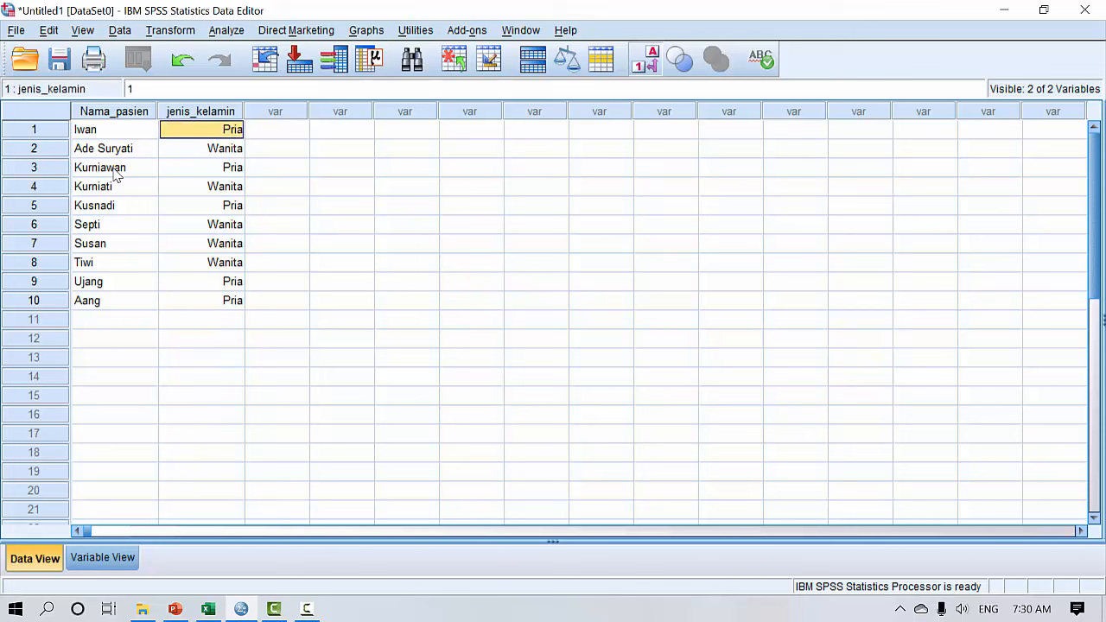
Step: Add a new variable named Usia in row 3 of Variable View
left_click(97, 561)
left_click(135, 151)
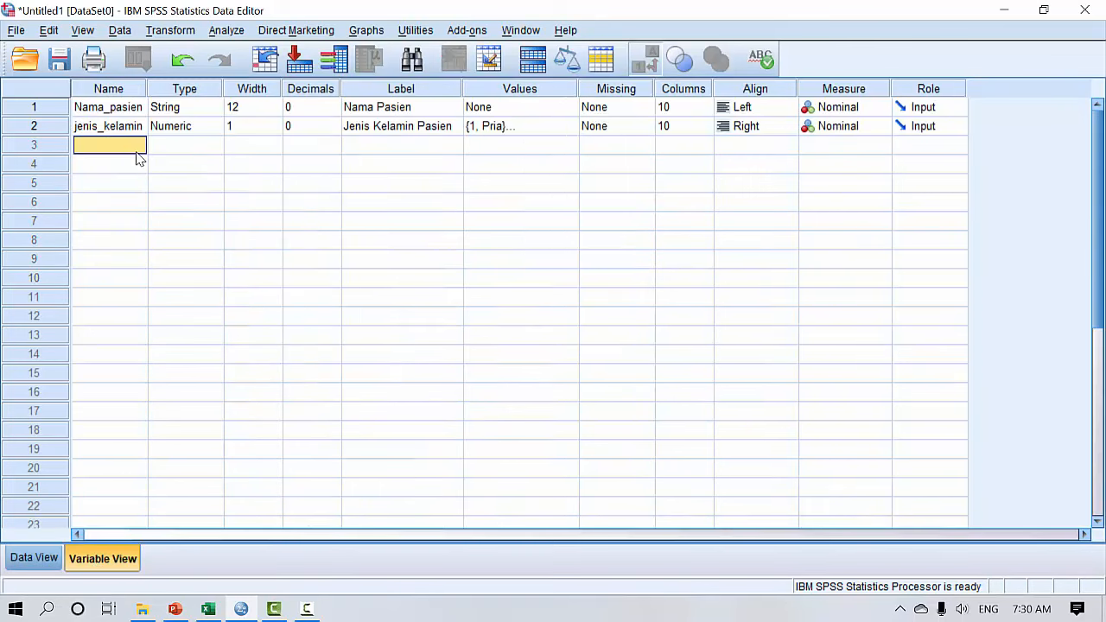
type("Usia")
key("Return")
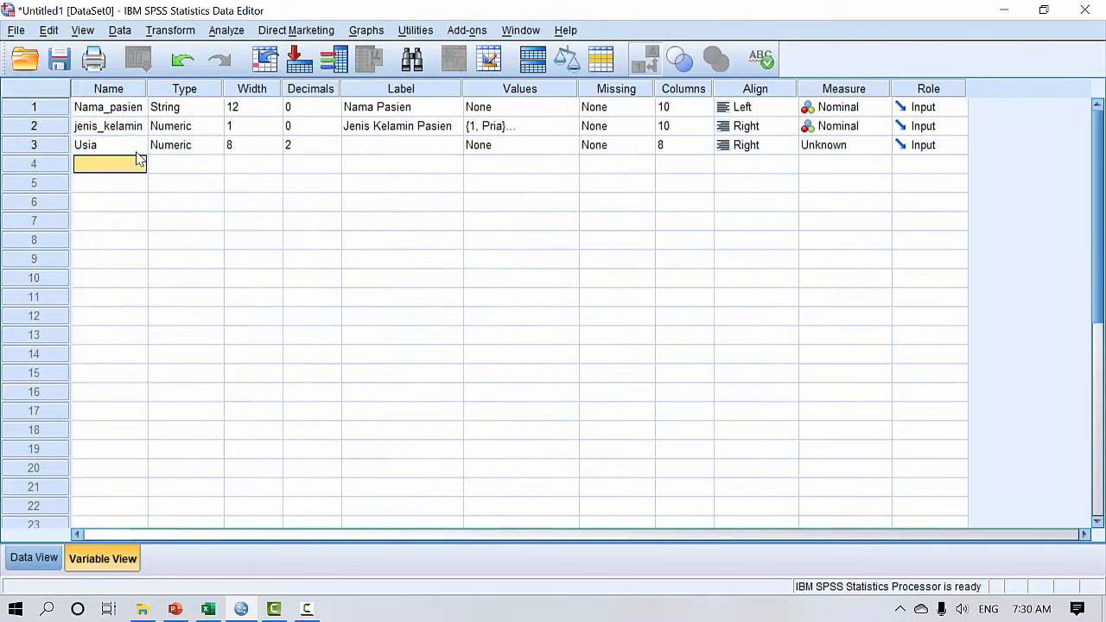
Step: Give Usia width 3, 0 decimals and the label 'Usia Pasien dalam Tahun'
left_click(136, 152)
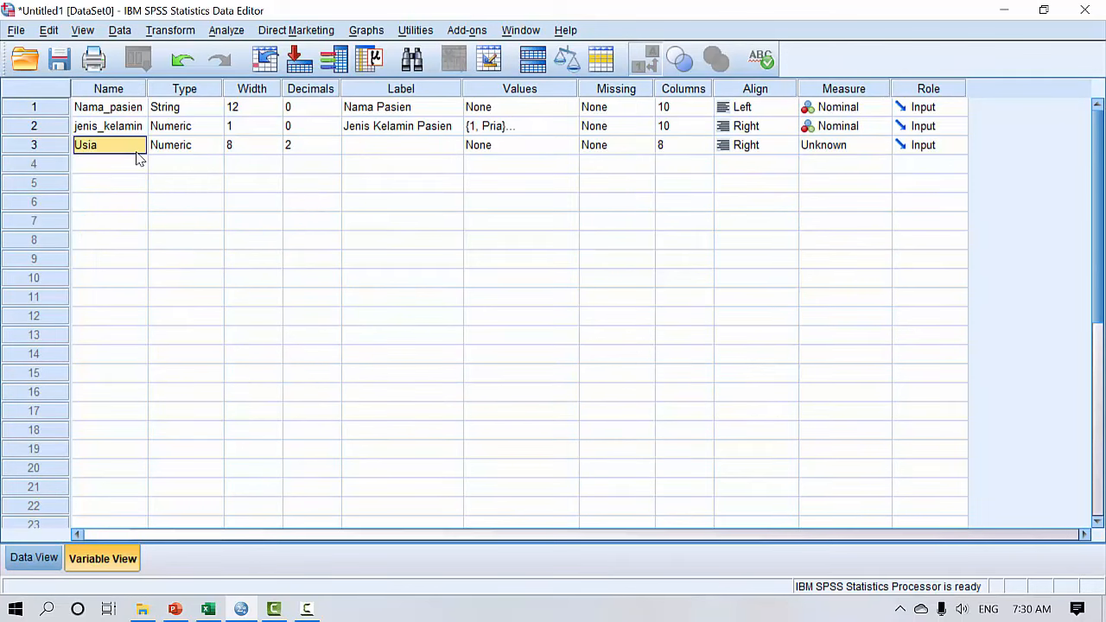
key("Up")
key("Right")
key("Right")
key("Right")
key("Right")
key("Right")
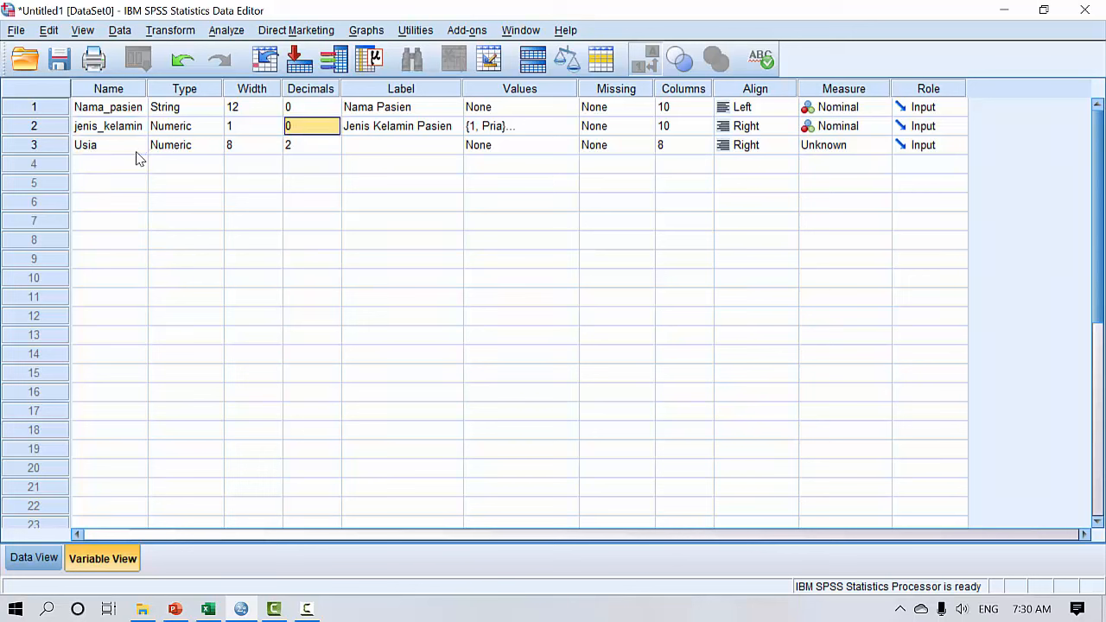
key("Right")
key("Right")
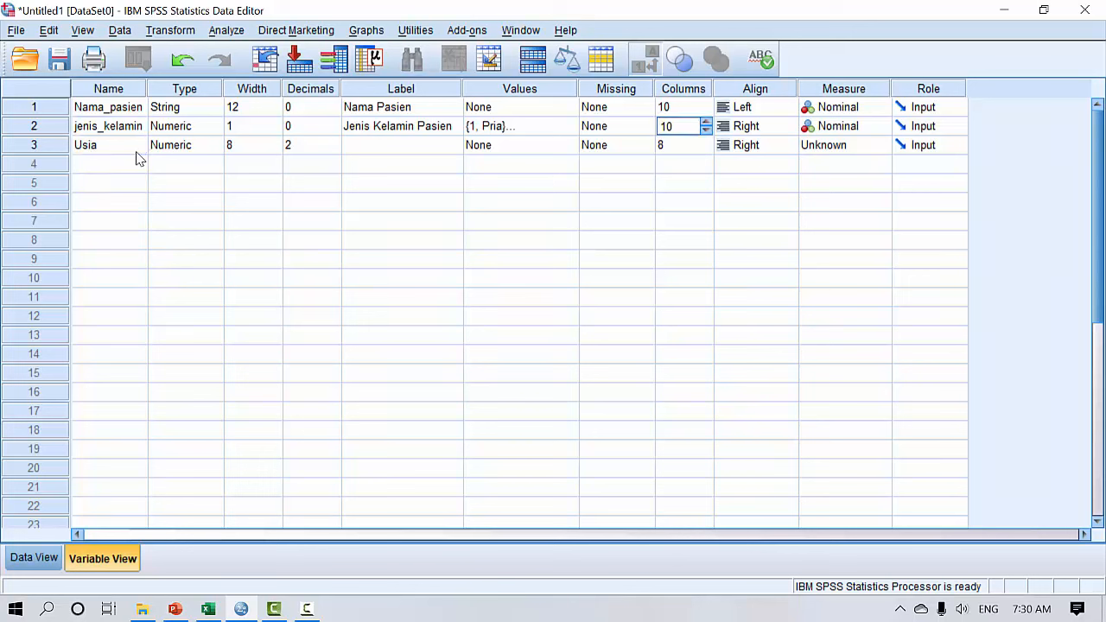
key("Down")
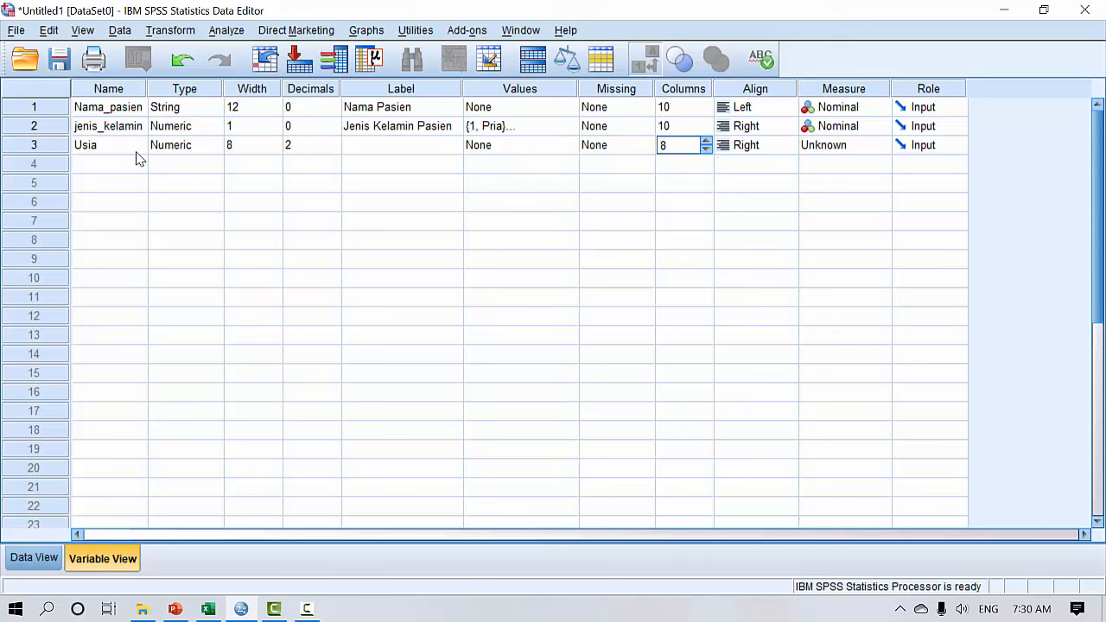
key("Left")
key("Left")
key("Left")
key("Left")
key("Left")
key("Left")
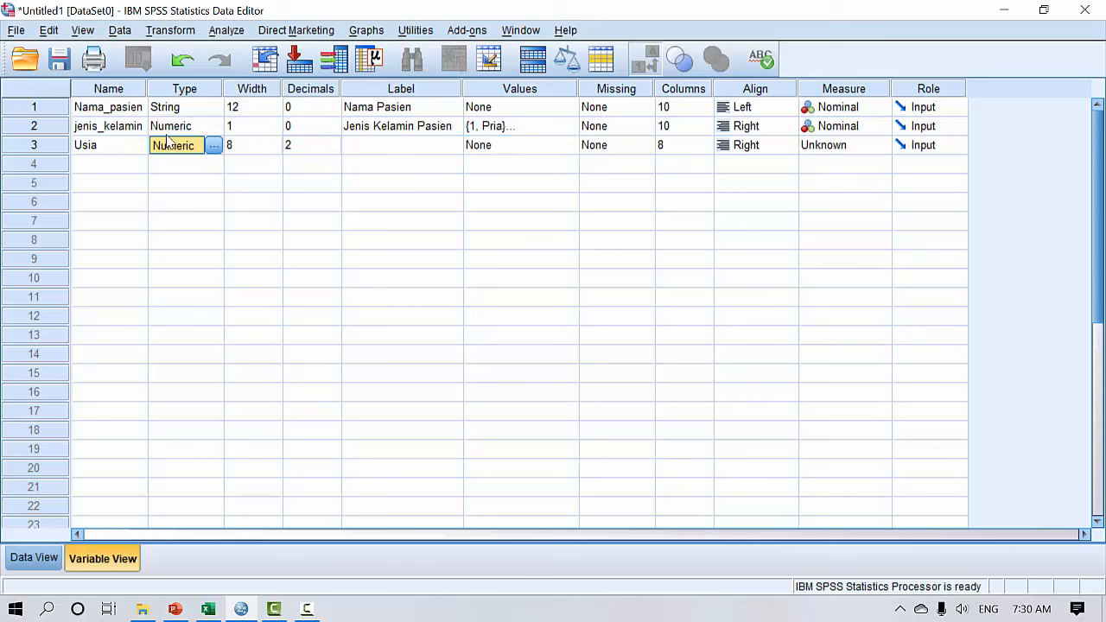
left_click(263, 145)
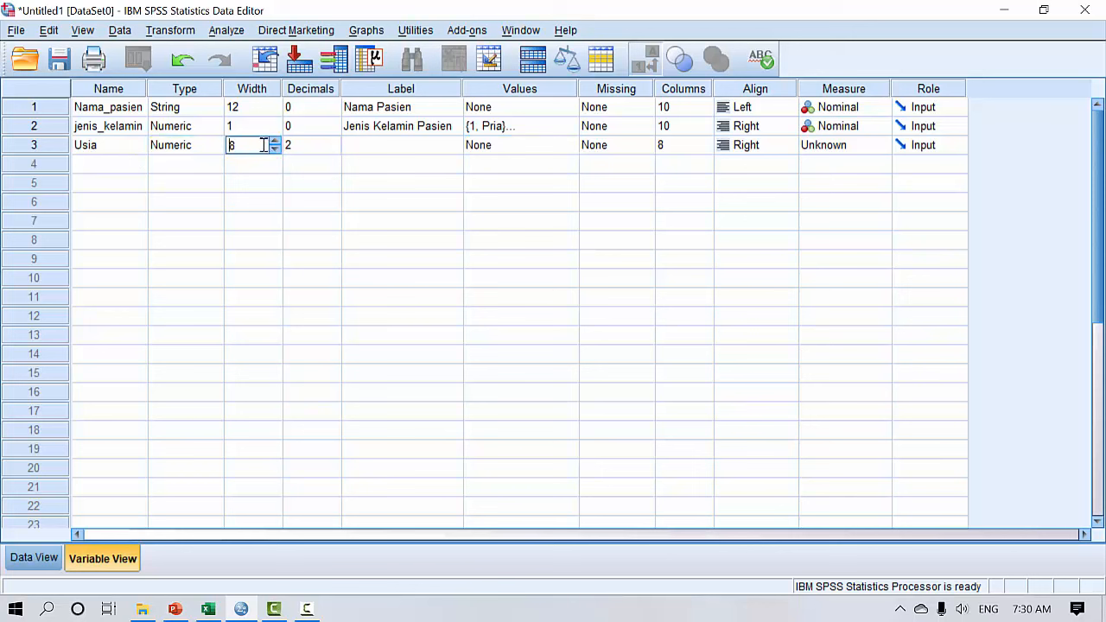
key("BackSpace")
type("3")
key("Tab")
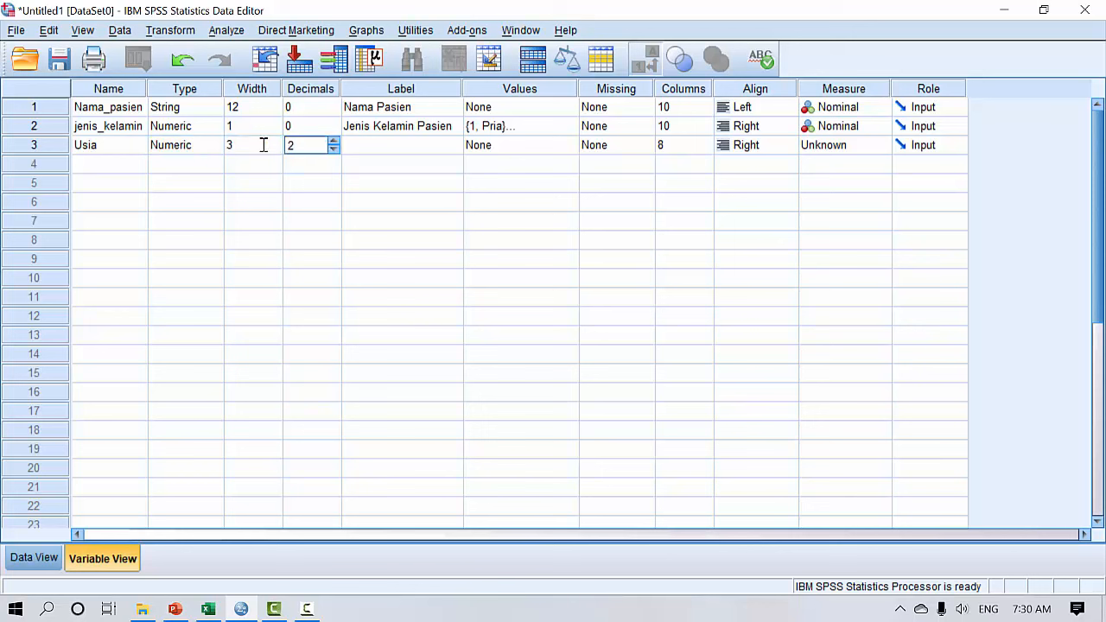
type("0")
key("Tab")
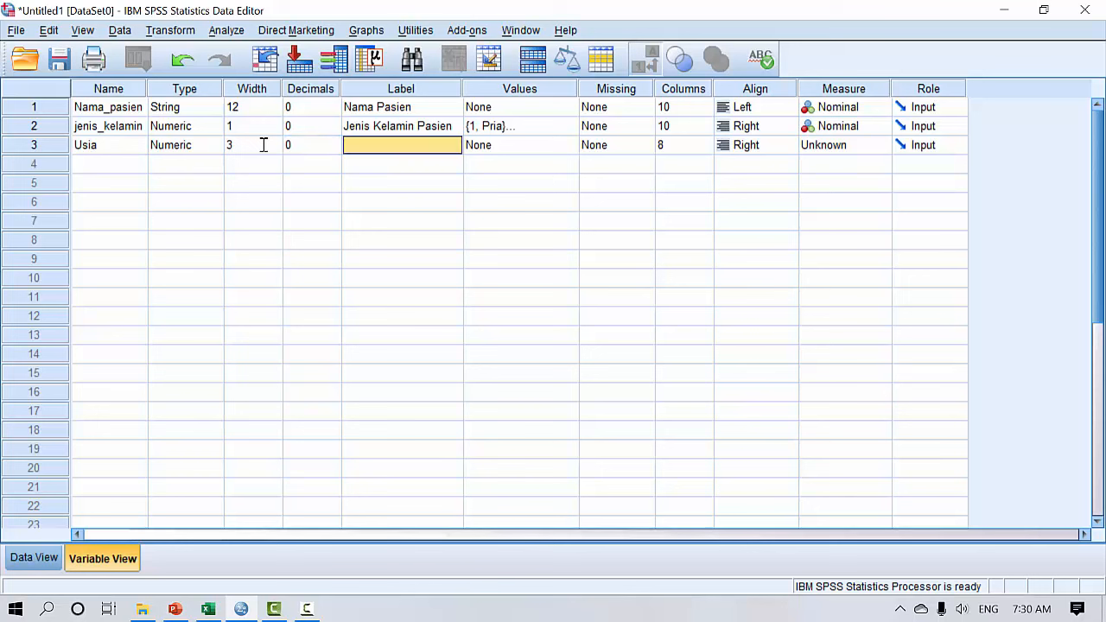
type("Usia")
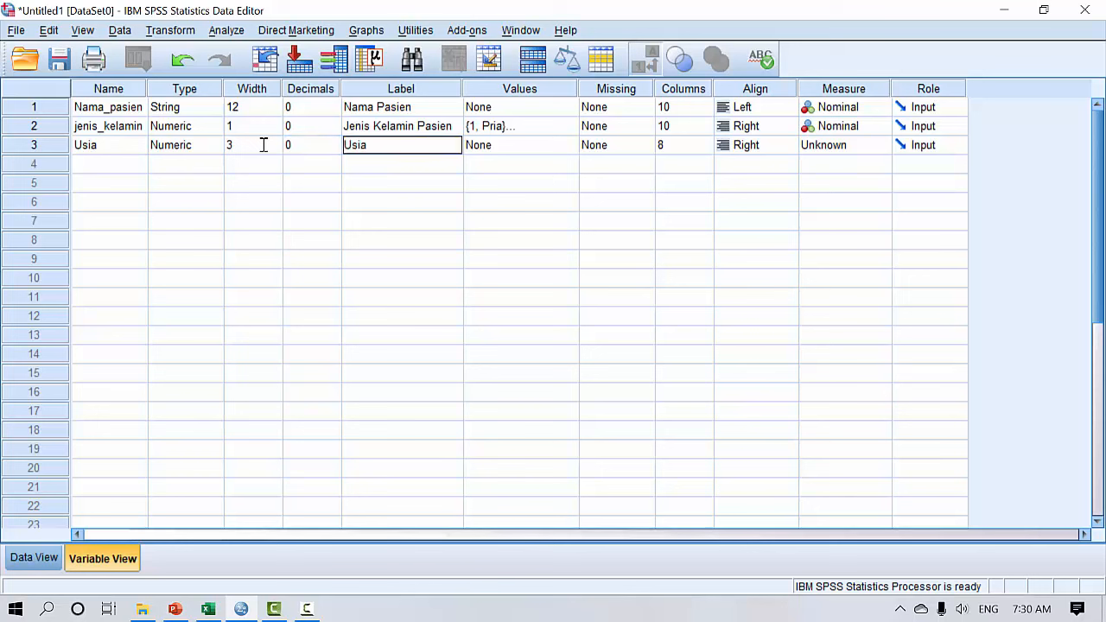
type(" Pasien dalam Tahun")
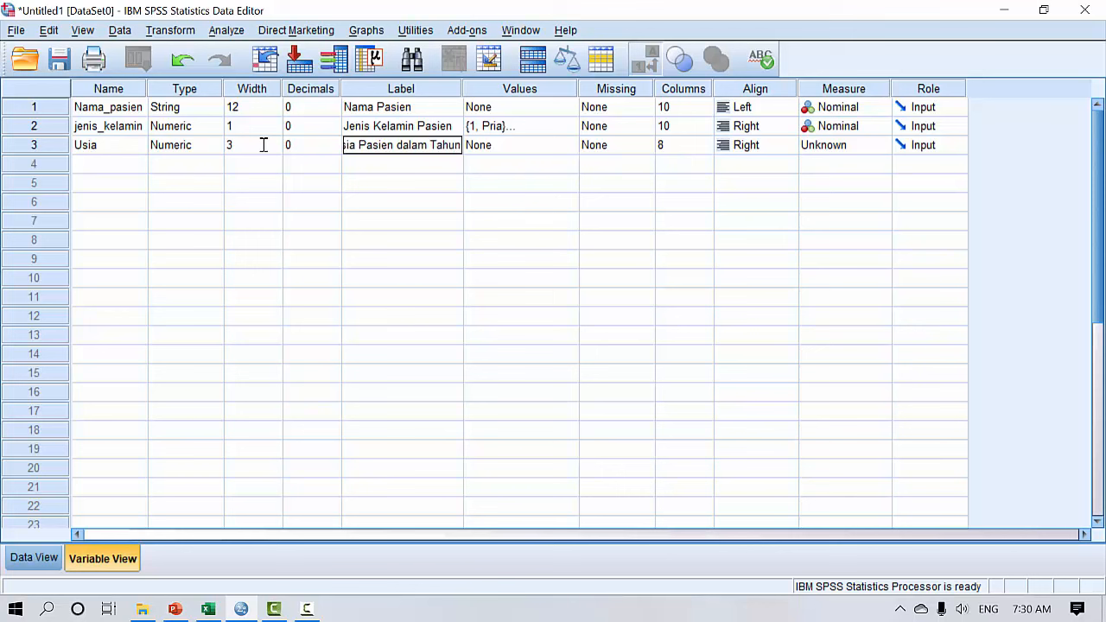
key("Return")
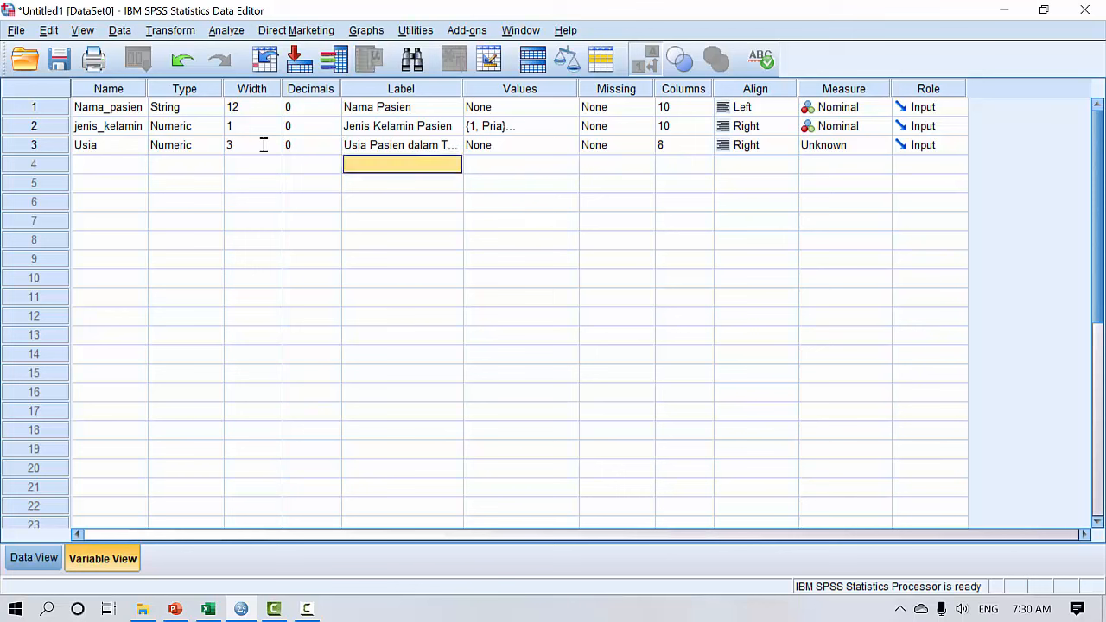
Step: Set Usia's measure to Scale and return to Data View
left_click(546, 147)
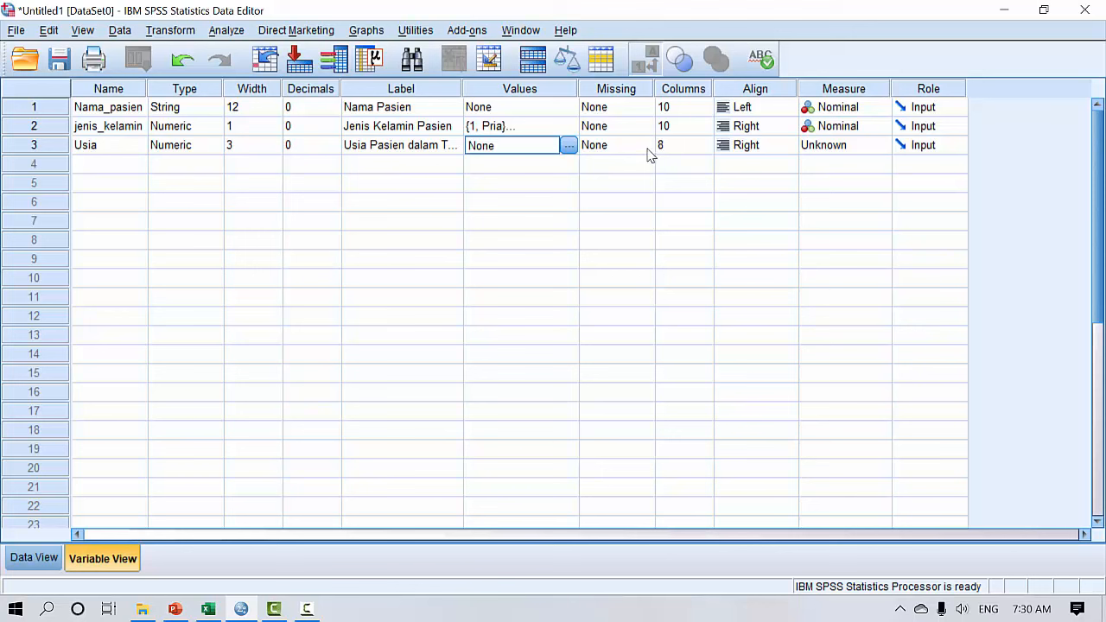
left_click(884, 150)
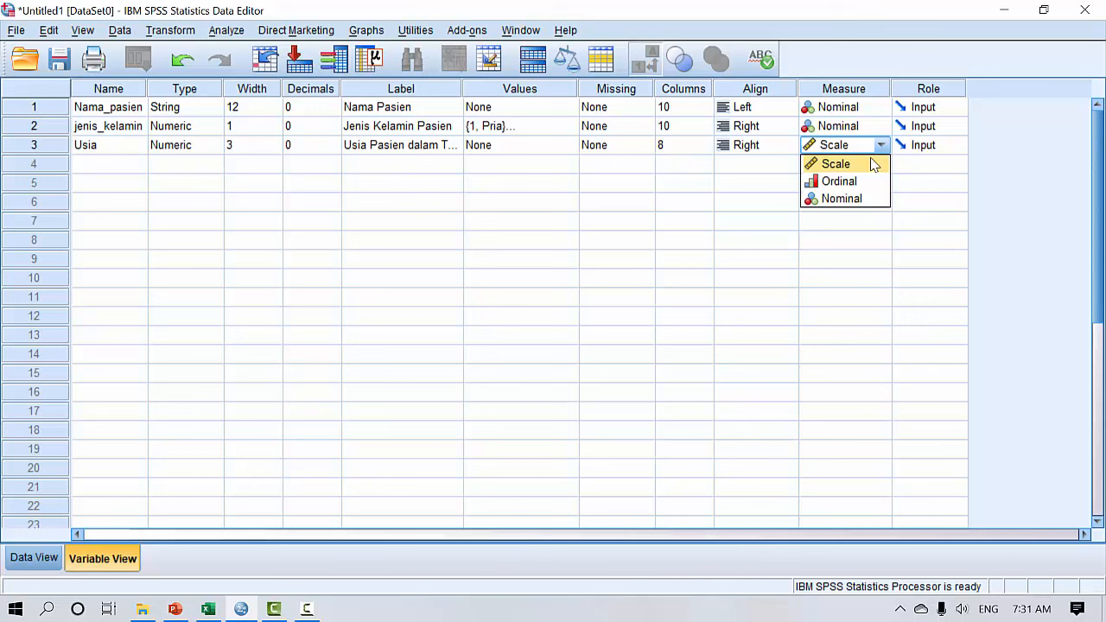
left_click(875, 164)
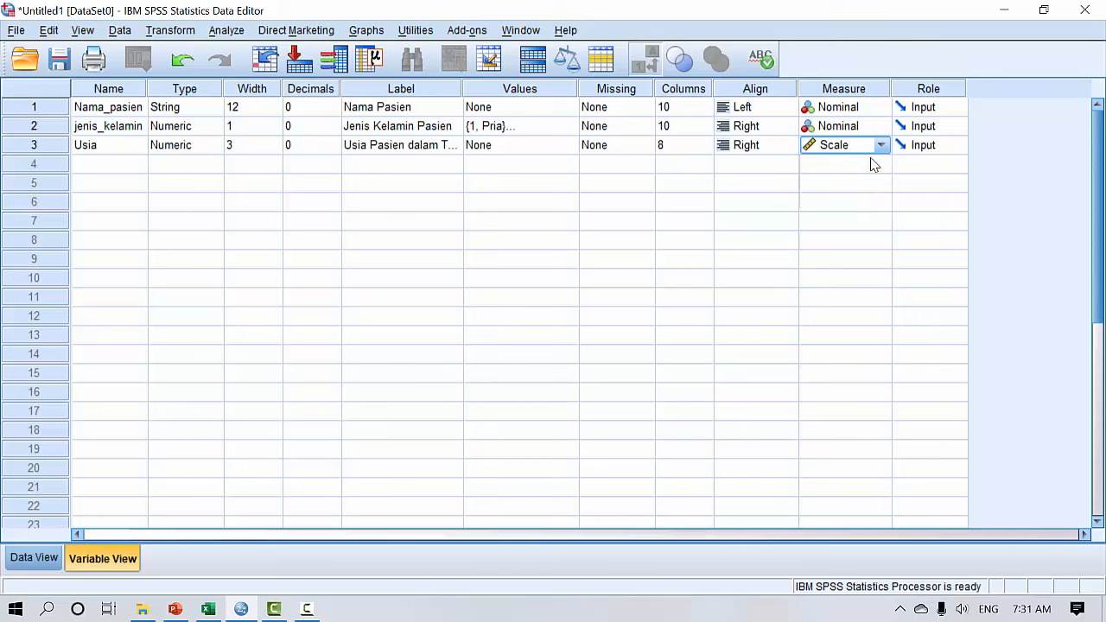
left_click(243, 313)
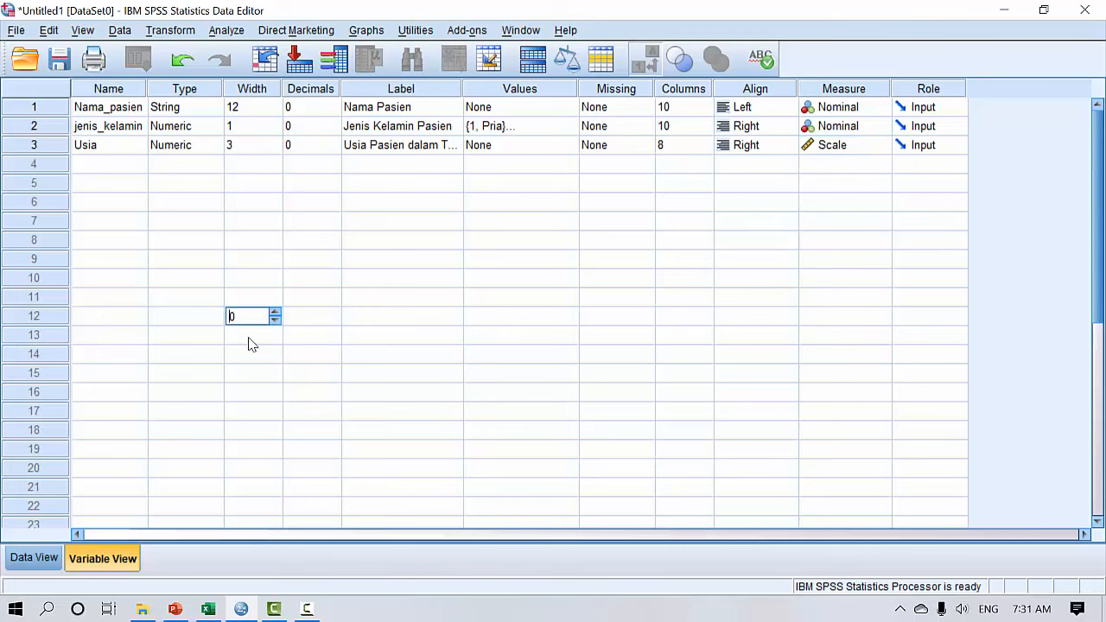
left_click(35, 560)
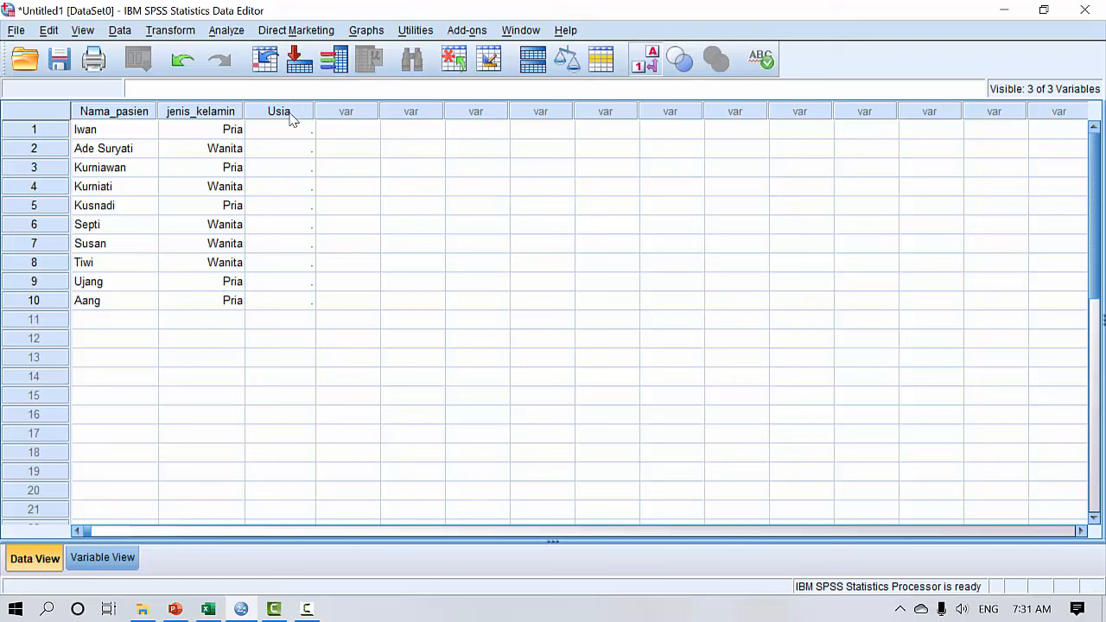
Step: Enter Usia ages 30, 32, 45, 33 and 27 for patients one to five
mouse_move(291, 121)
left_click(302, 135)
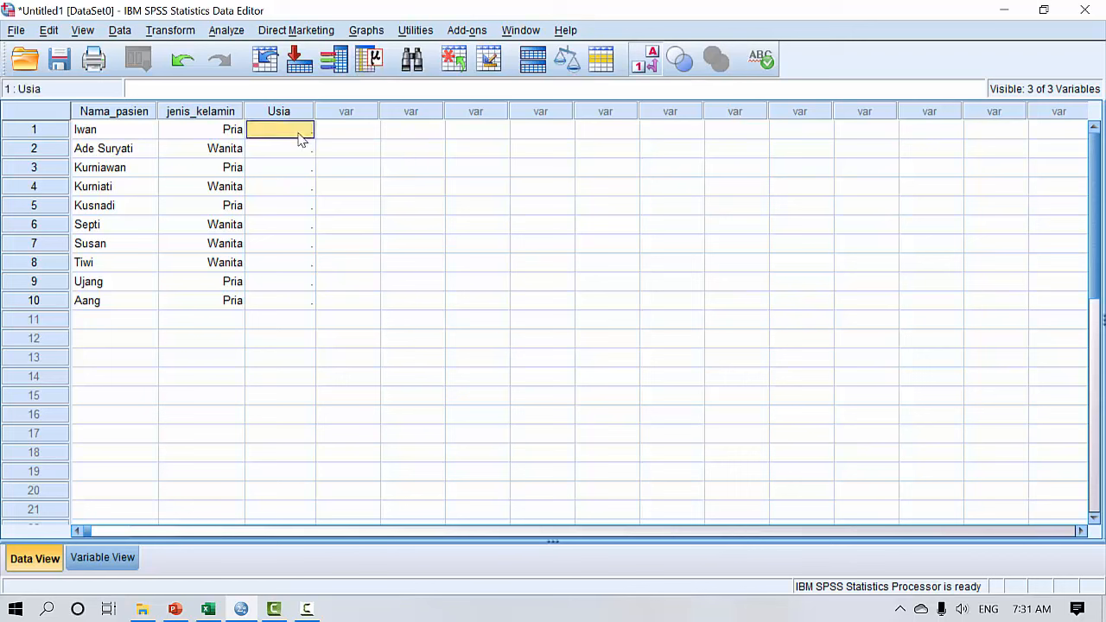
type("30")
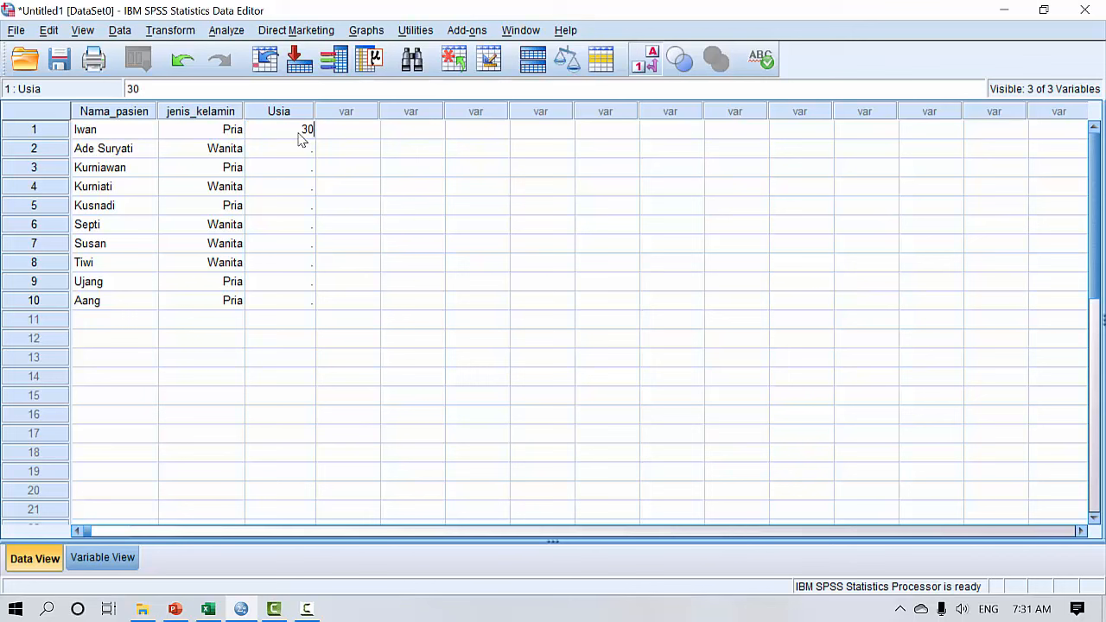
key("Return")
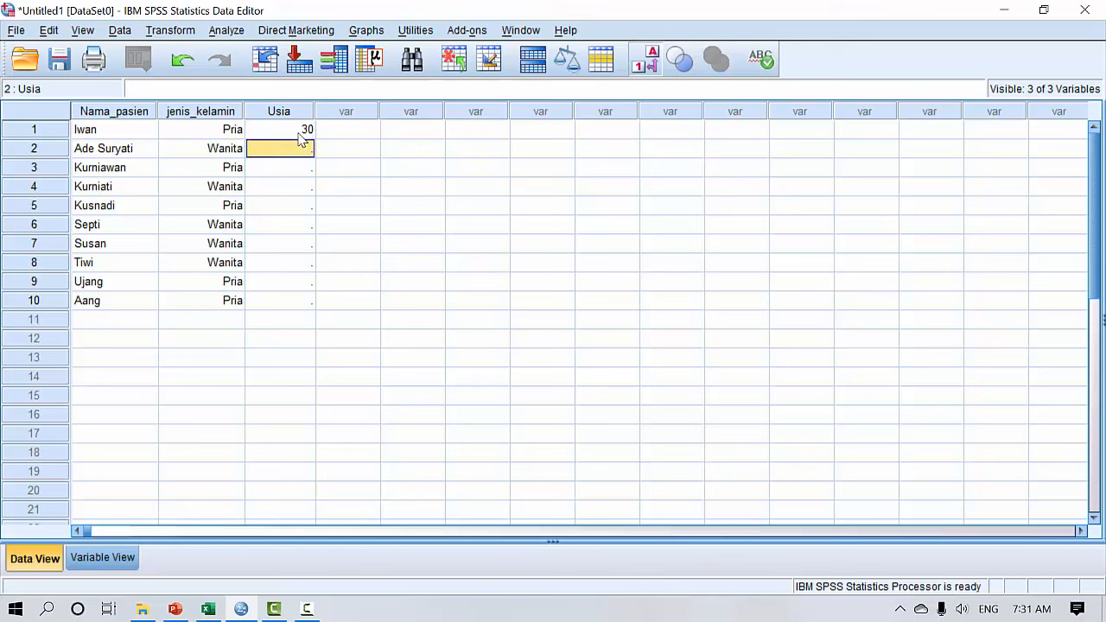
type("32")
key("Return")
type("45")
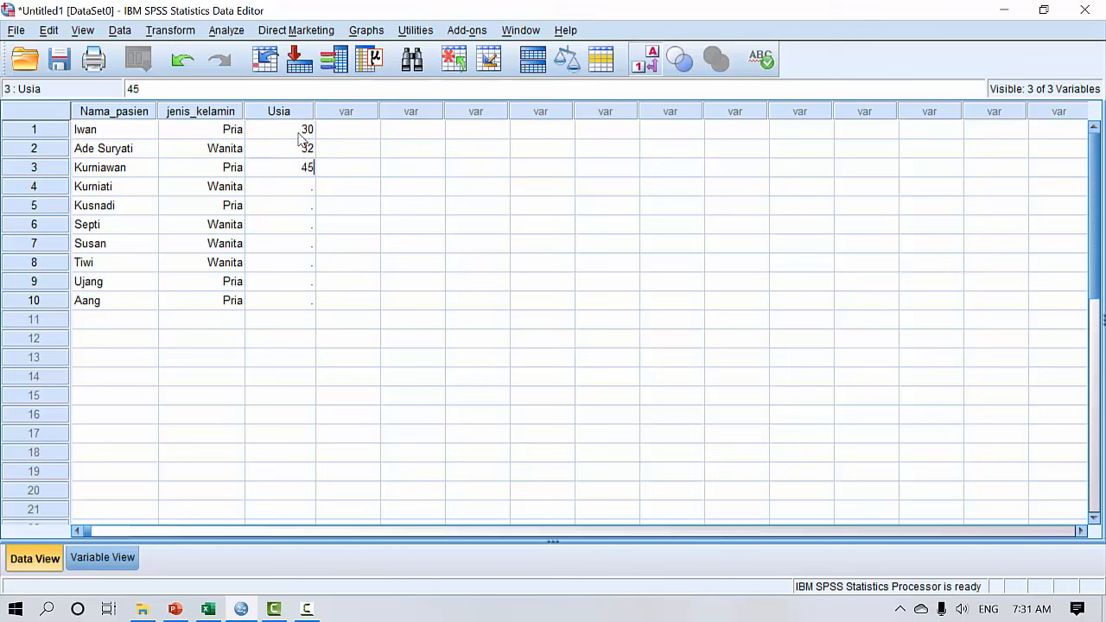
key("Return")
type("33")
key("Return")
type("27")
key("Return")
Step: Enter age 22 for patient six and 25 for patients seven to ten
type("22")
key("Return")
type("25")
key("Return")
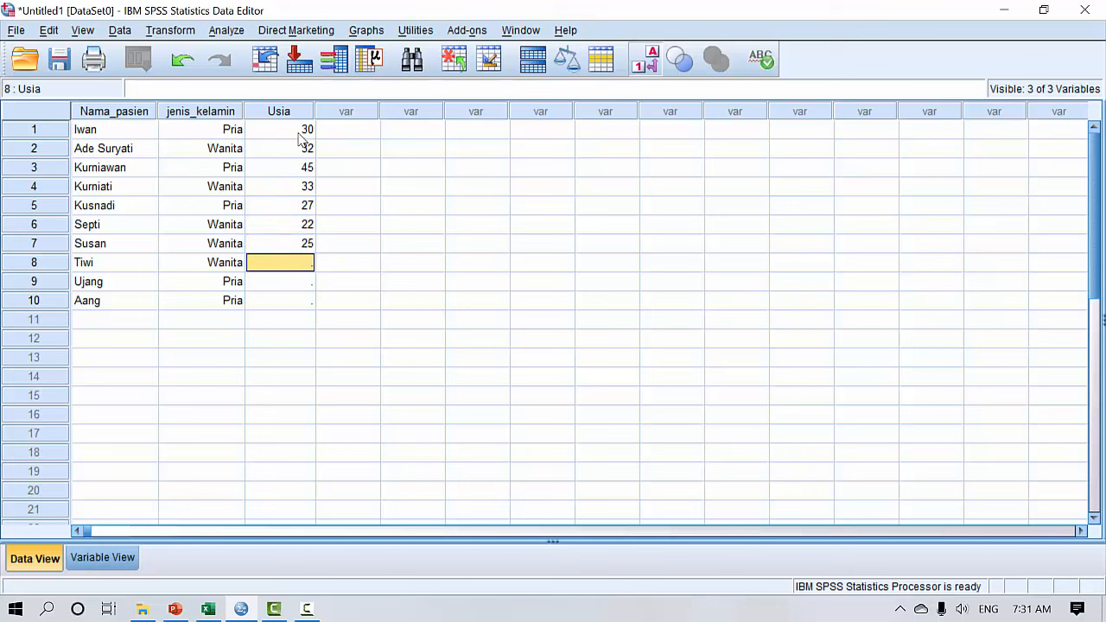
type("25")
key("Return")
type("25")
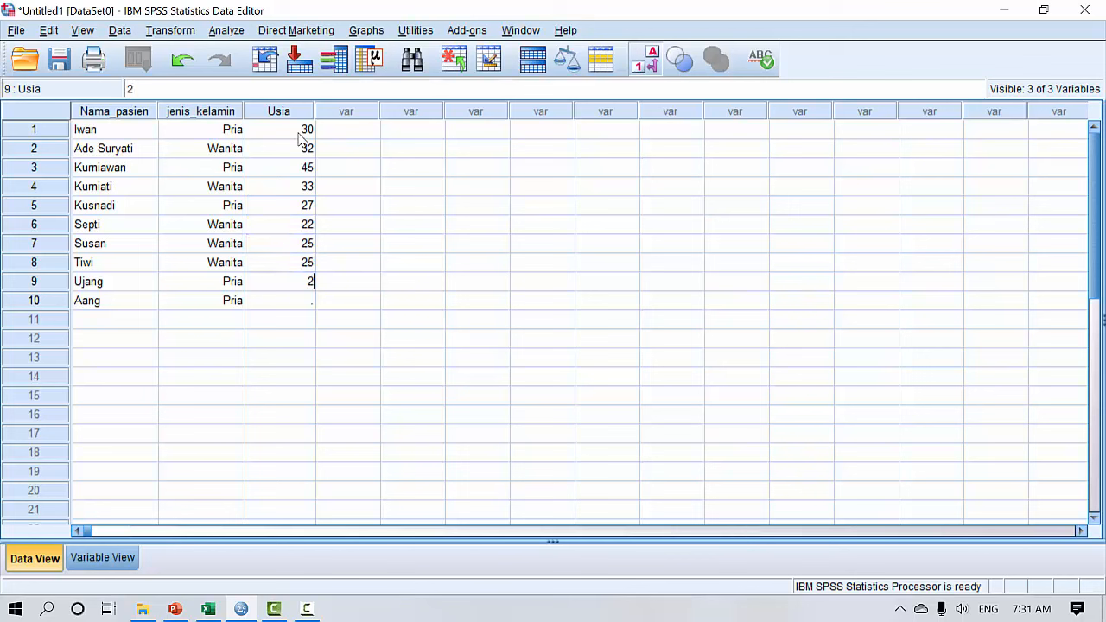
key("Return")
type("25")
key("Return")
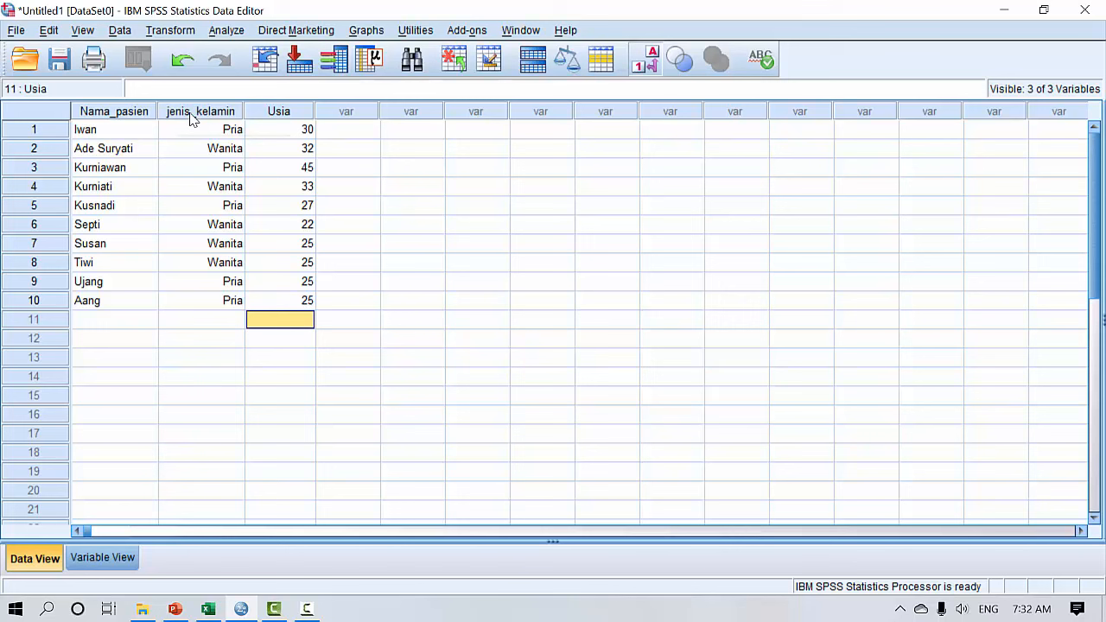
key("Right")
key("Up")
key("Up")
key("Up")
key("Up")
key("Up")
key("Up")
key("Up")
key("Up")
key("Up")
key("Up")
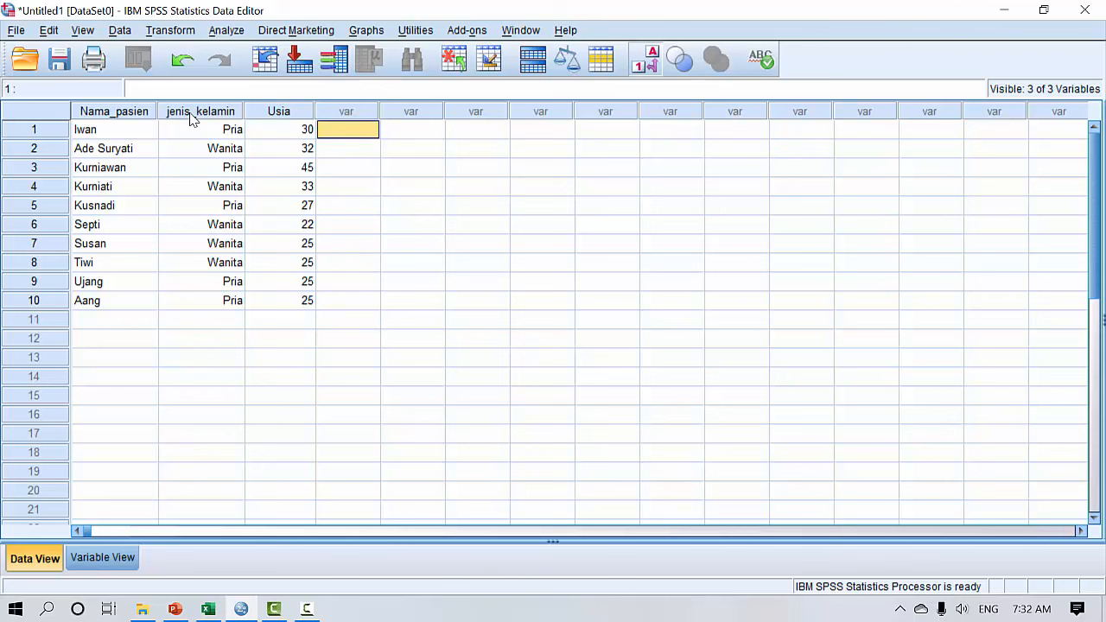
Step: Add a new variable named Hb in row 4 of Variable View
left_click(100, 562)
left_click(115, 170)
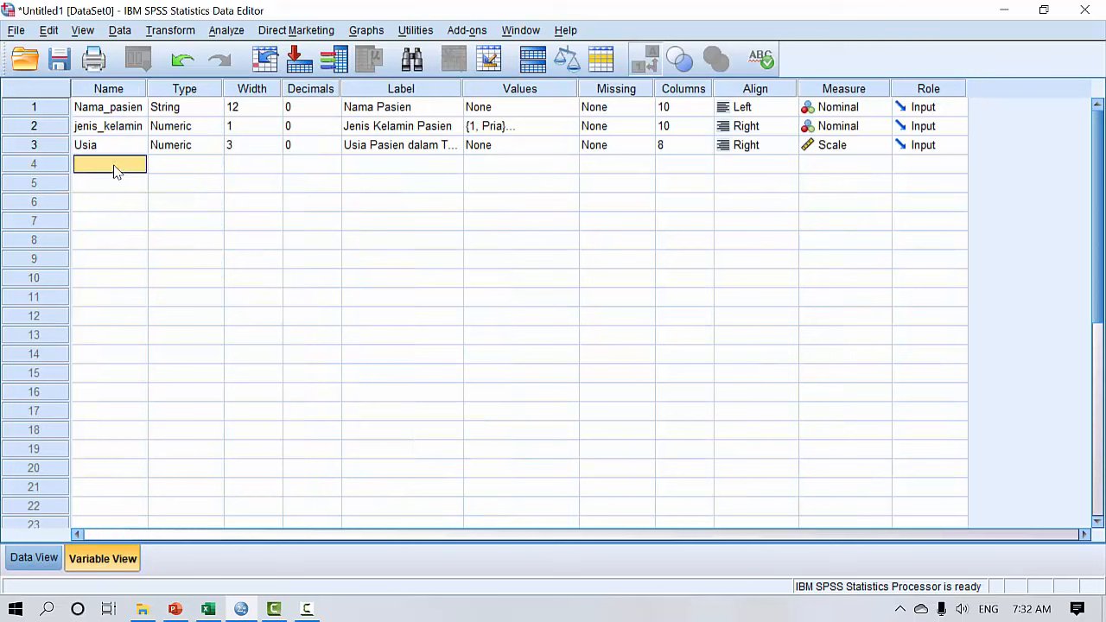
type("Hb")
key("Return")
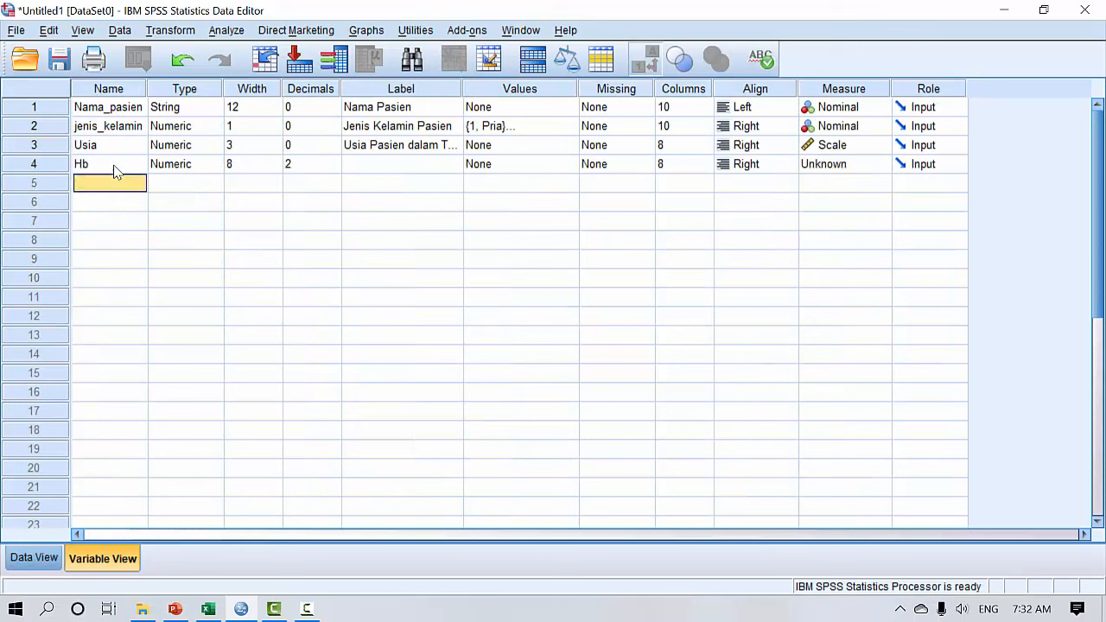
Step: Give Hb width 3, 1 decimal and the label 'Kadar Hemoglobin (g/dL)'
key("Tab")
key("Tab")
key("Up")
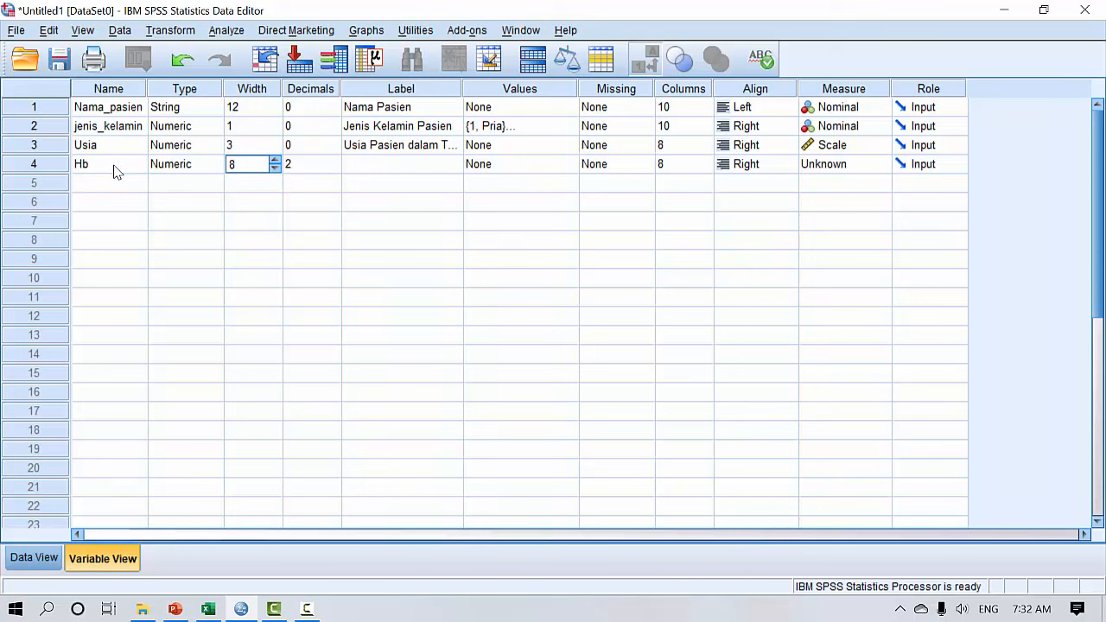
type("3")
key("Tab")
type("1")
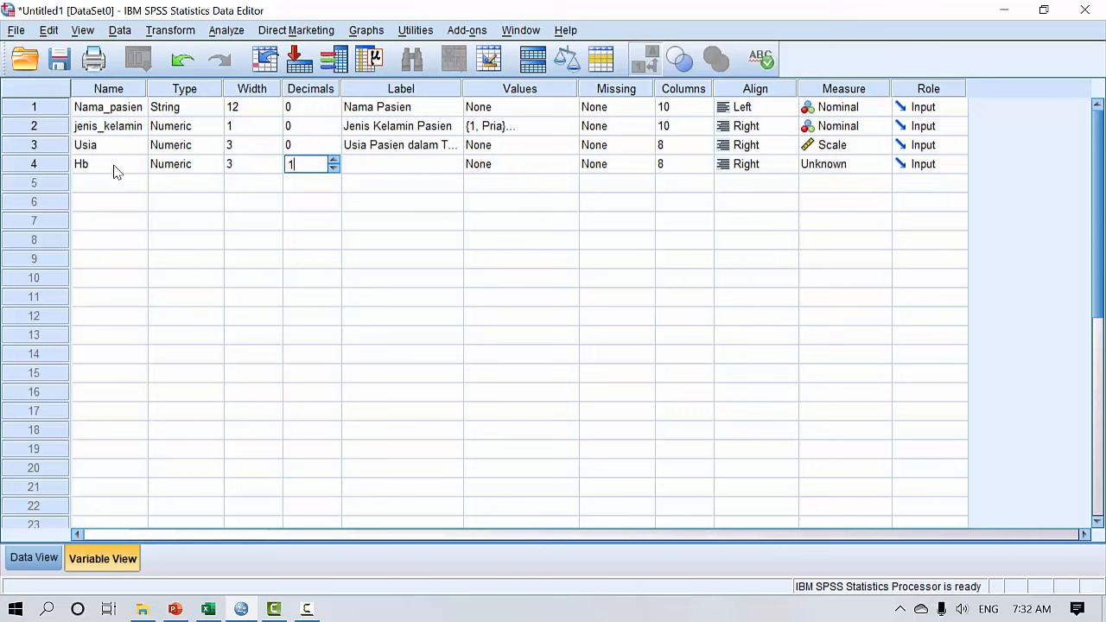
key("Tab")
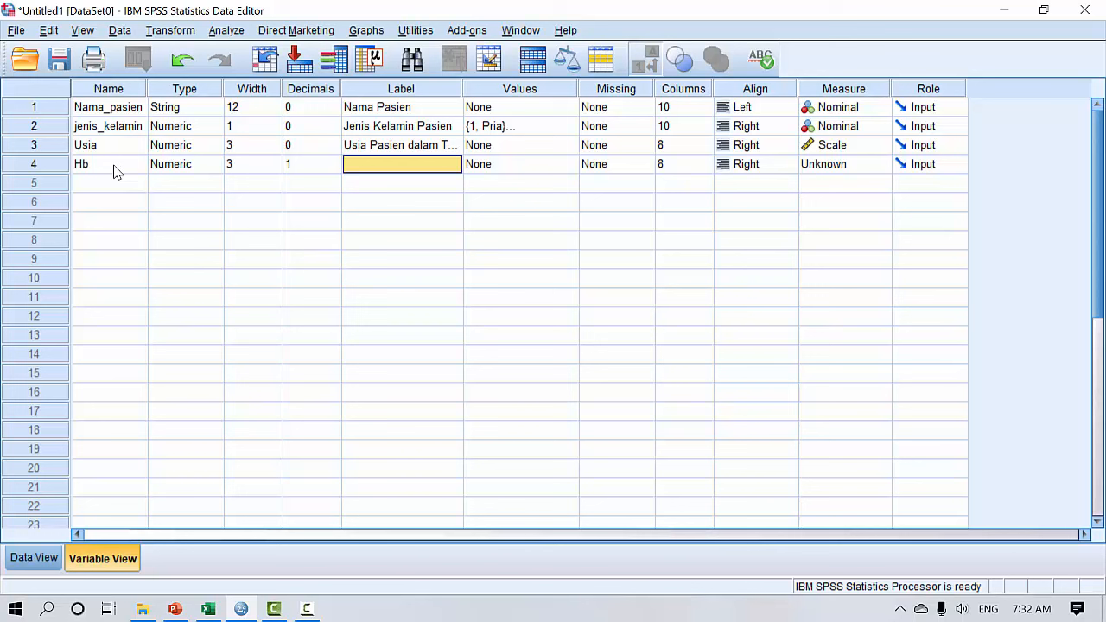
type("Kadar")
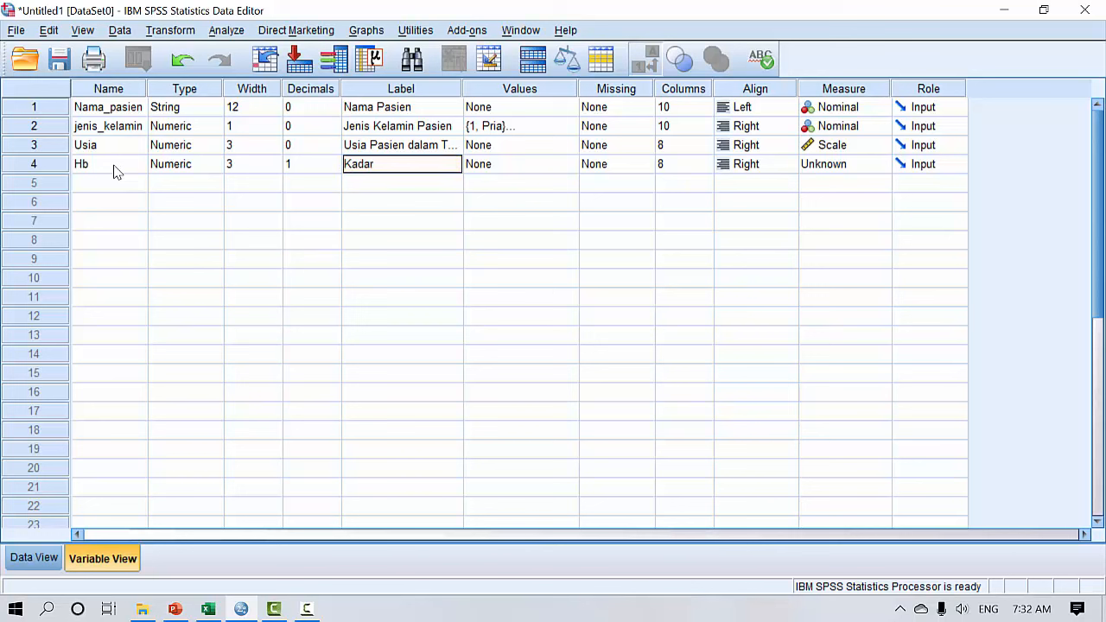
type(" Hemoglobin (g/dL)")
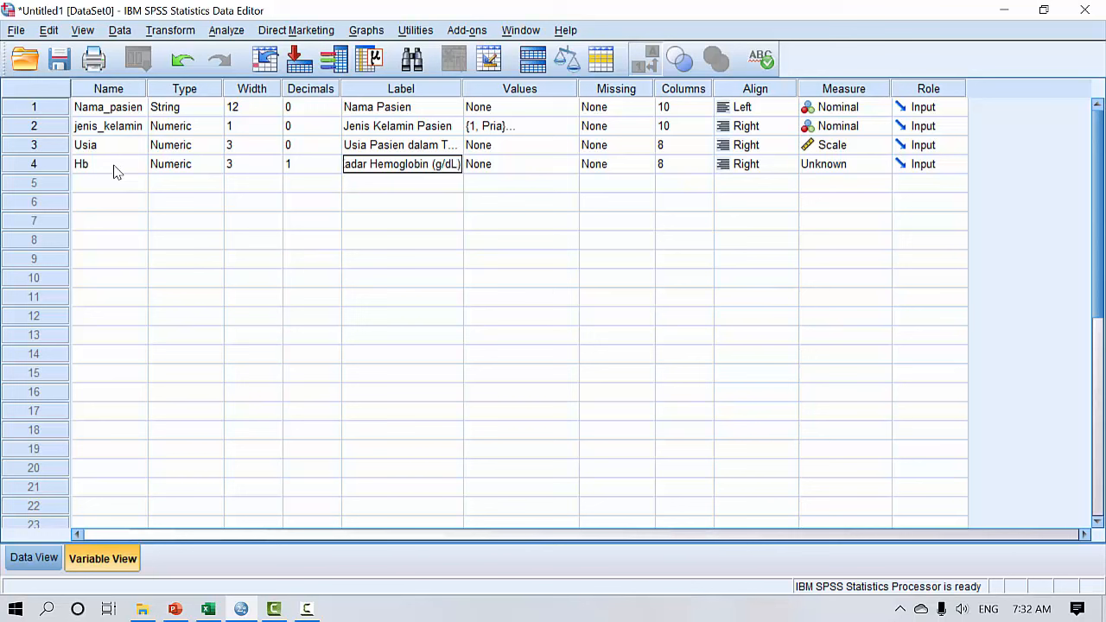
key("Return")
Step: Check that Hb's measurement level is Scale
key("Right")
key("Up")
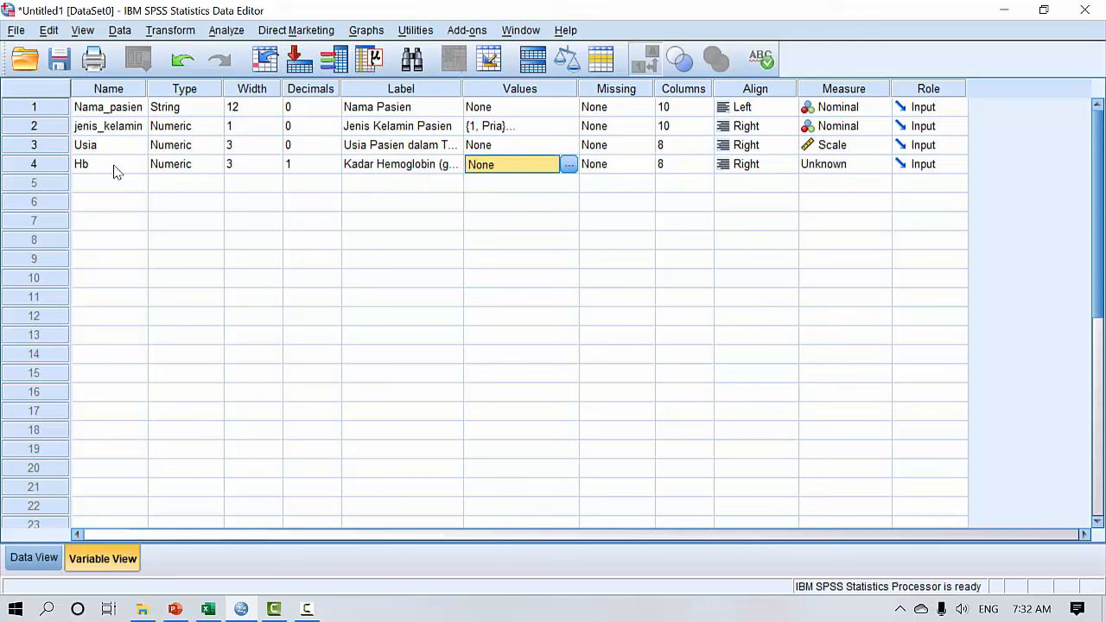
key("Right")
key("Right")
key("Right")
key("Right")
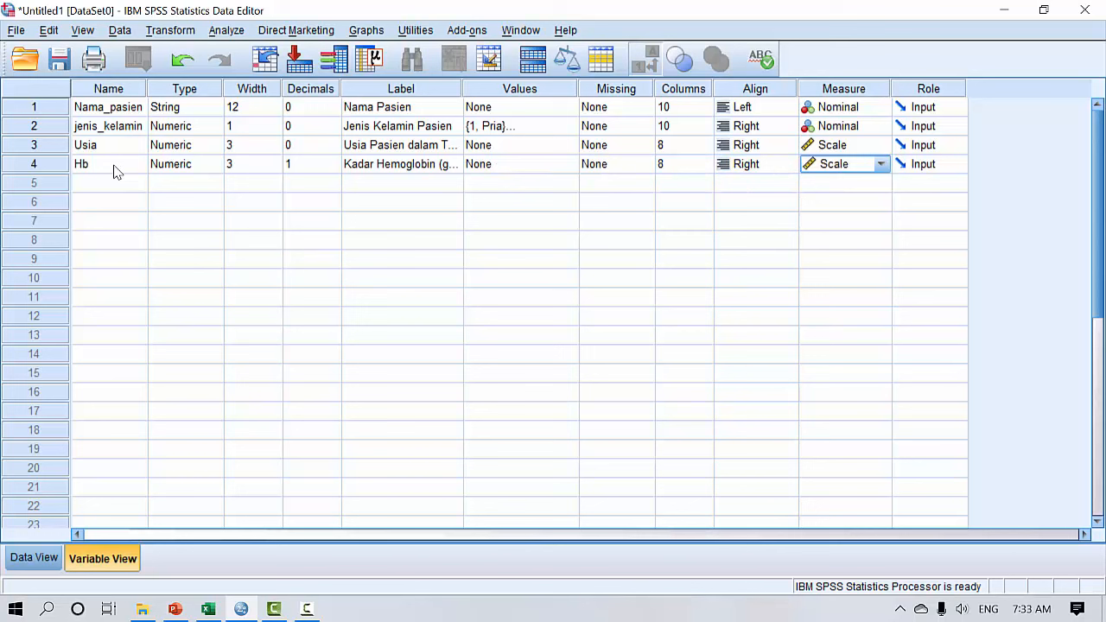
key("Left")
key("Left")
key("Left")
key("Left")
key("Left")
key("Left")
key("Left")
key("Left")
key("Left")
key("Down")
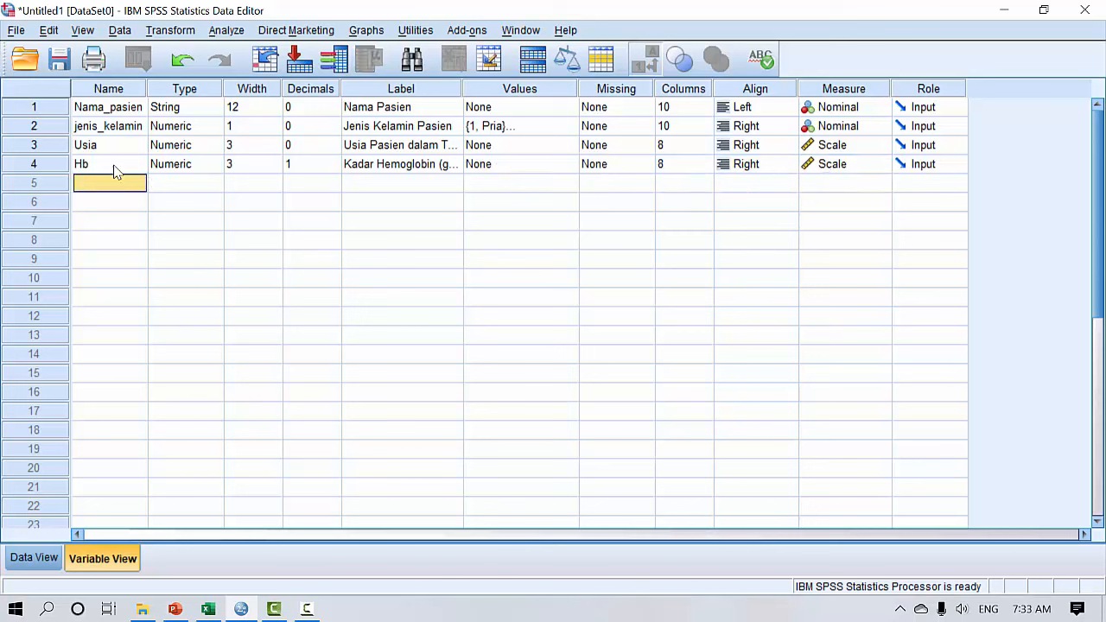
key("Right")
key("Right")
key("Right")
key("Right")
key("Right")
key("Right")
key("Right")
key("Right")
key("Right")
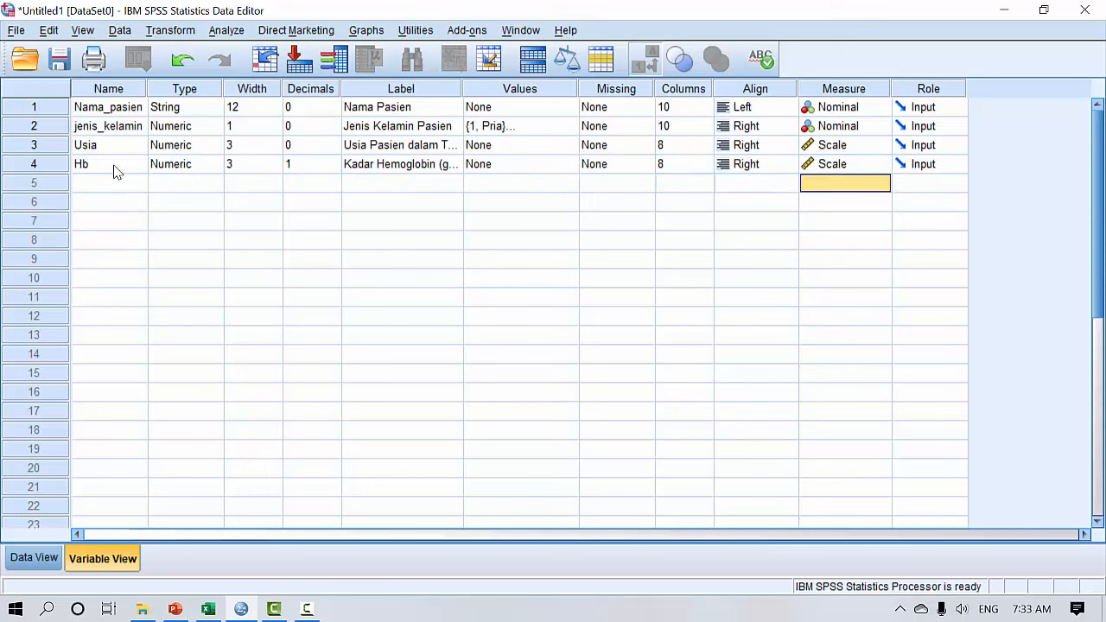
key("Up")
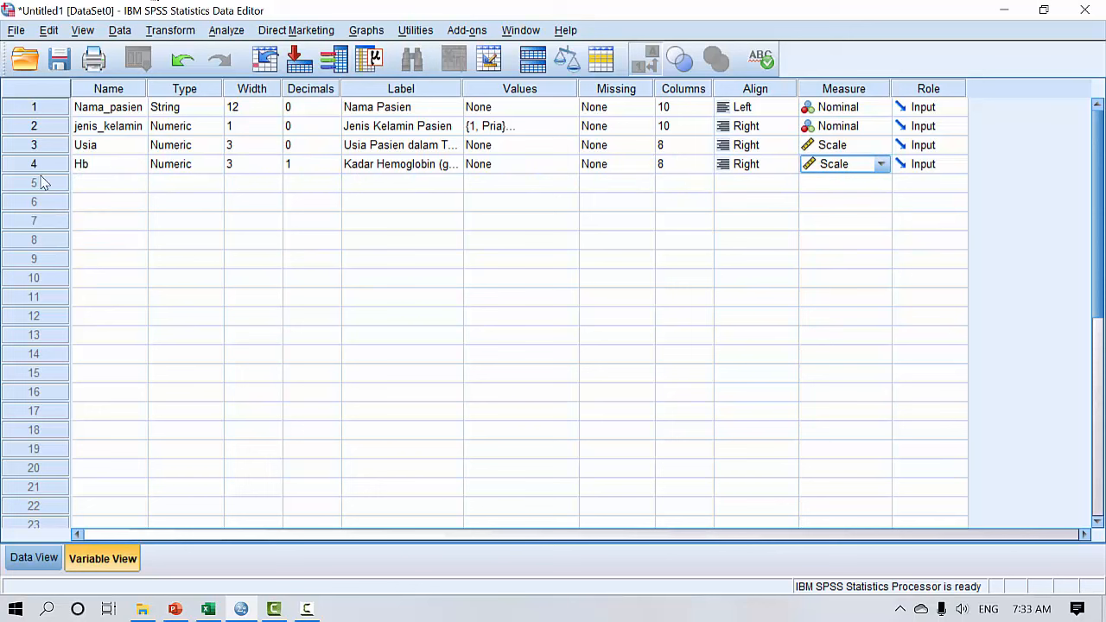
Step: In Data View, enter Hb values 11.2, 10.5, 13 and 14 for the first four patients
left_click(33, 558)
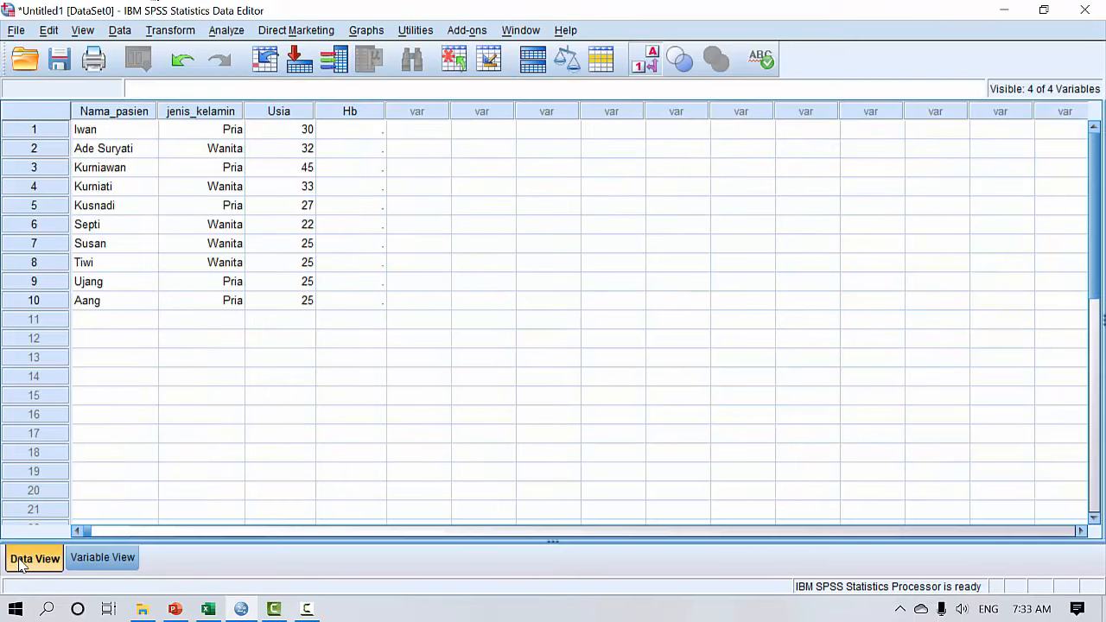
left_click(349, 133)
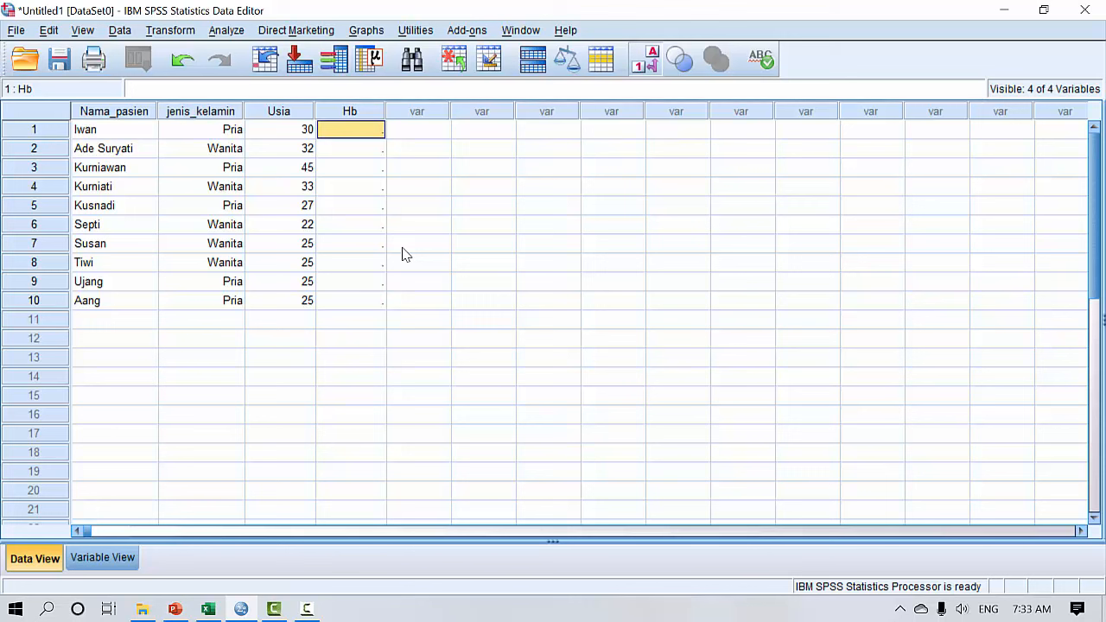
type("11.0")
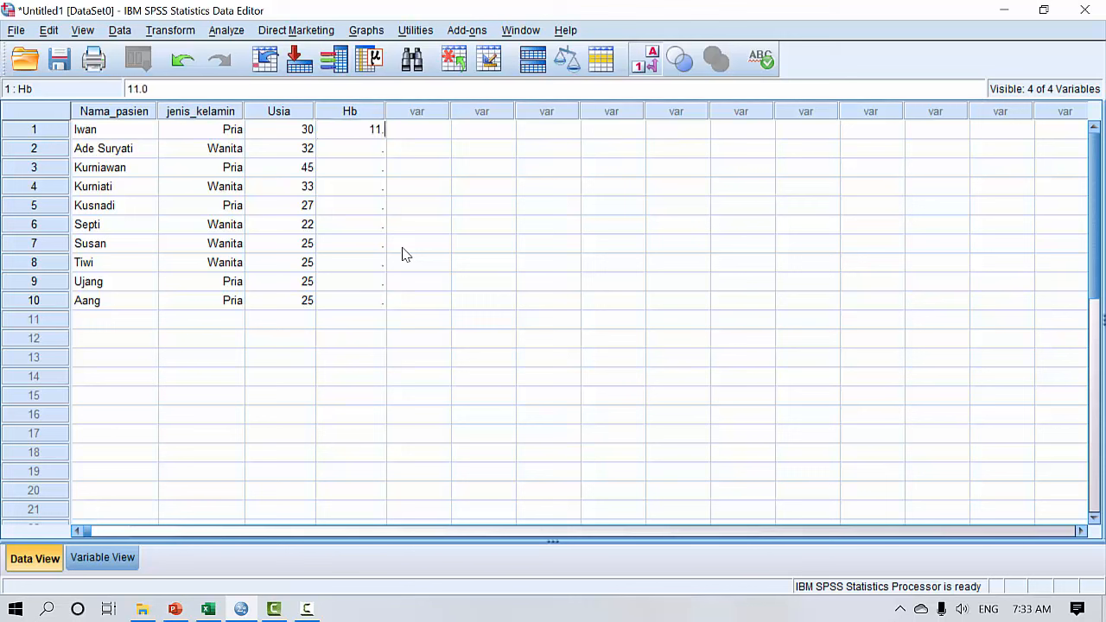
key("BackSpace")
type("2")
key("Return")
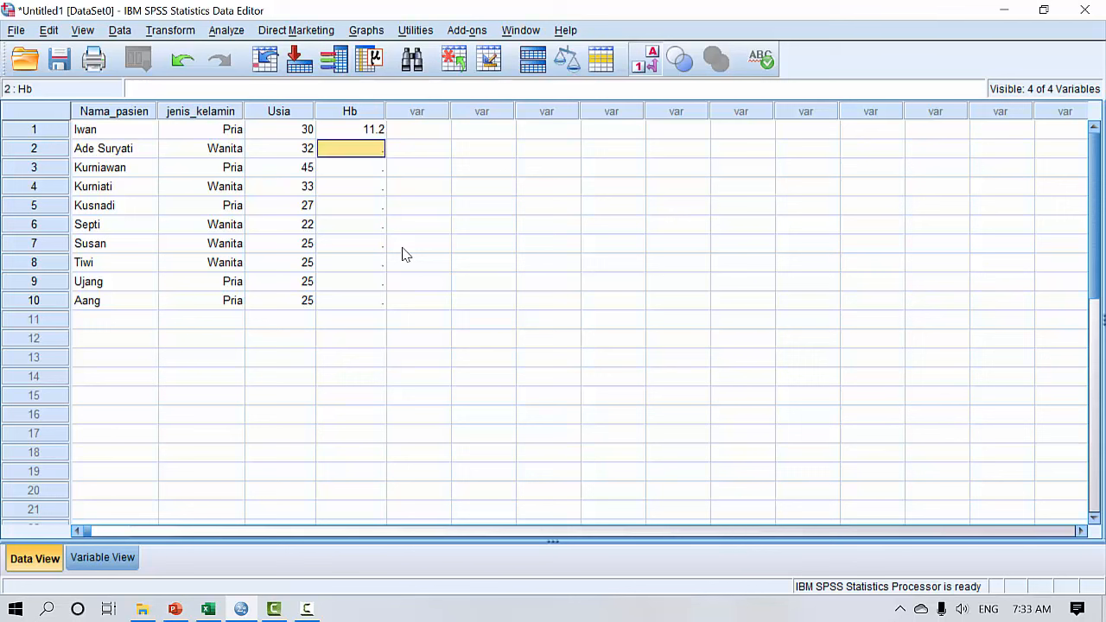
type("10.")
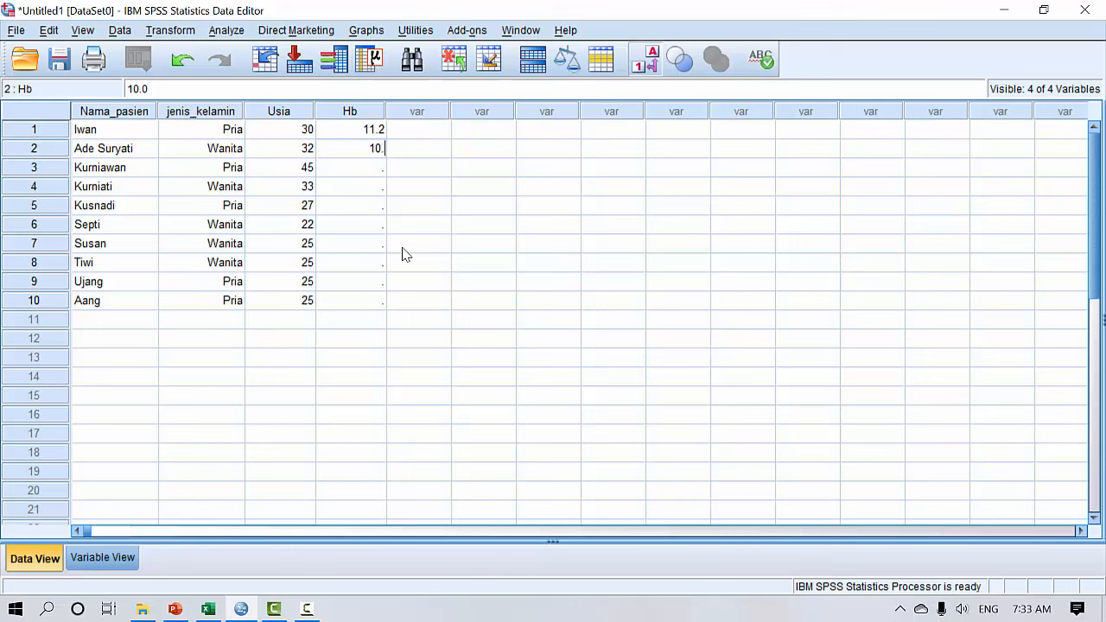
key("BackSpace")
type("5")
key("Return")
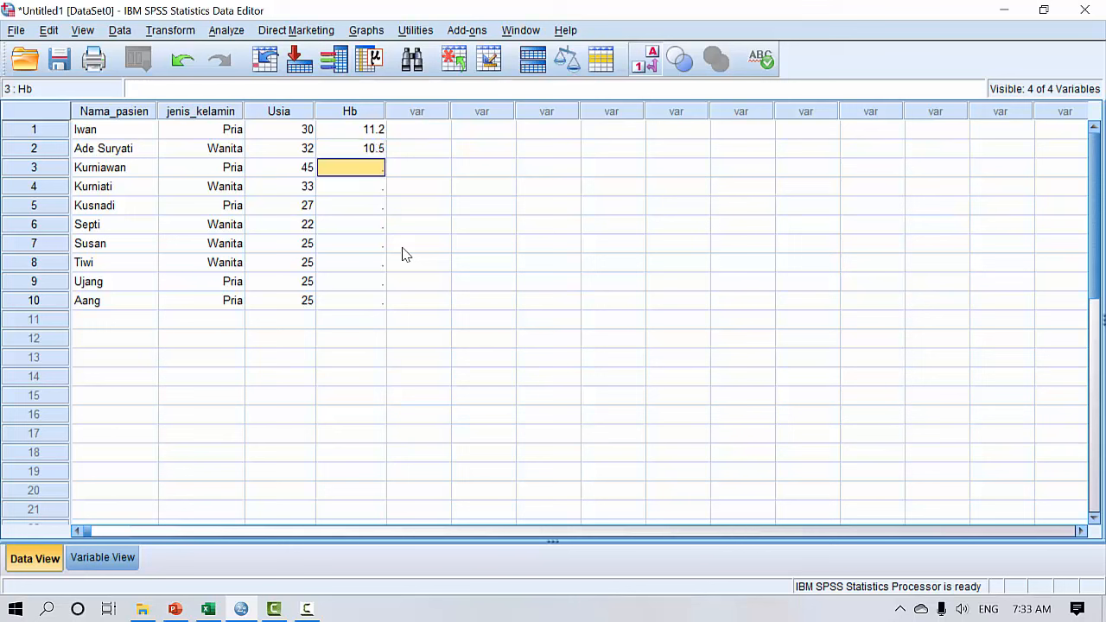
type("13")
key("Return")
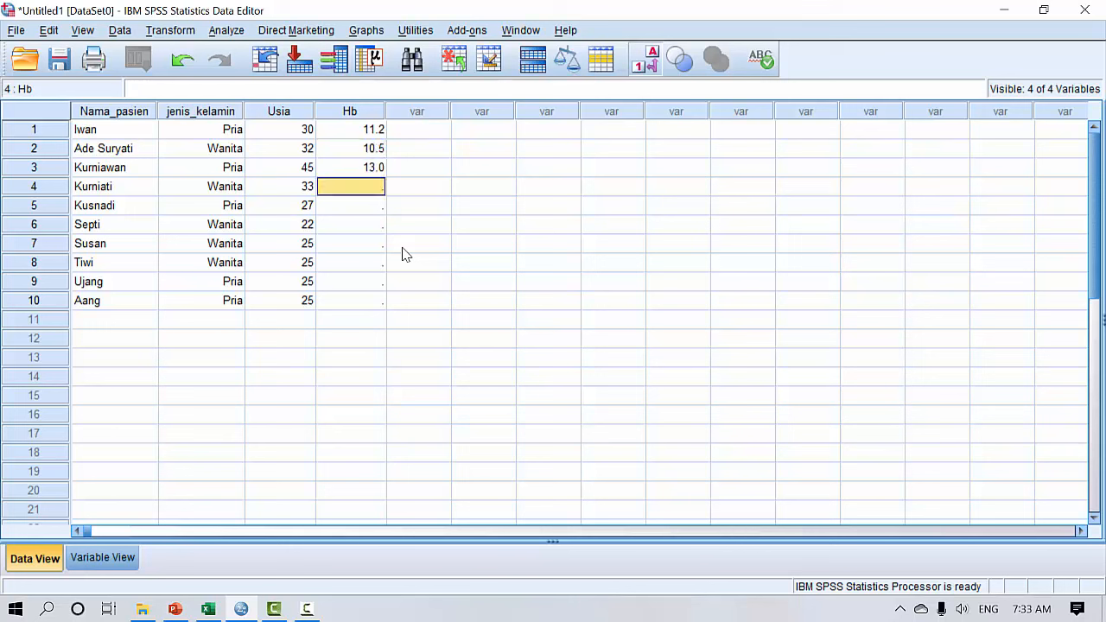
type("14")
key("Return")
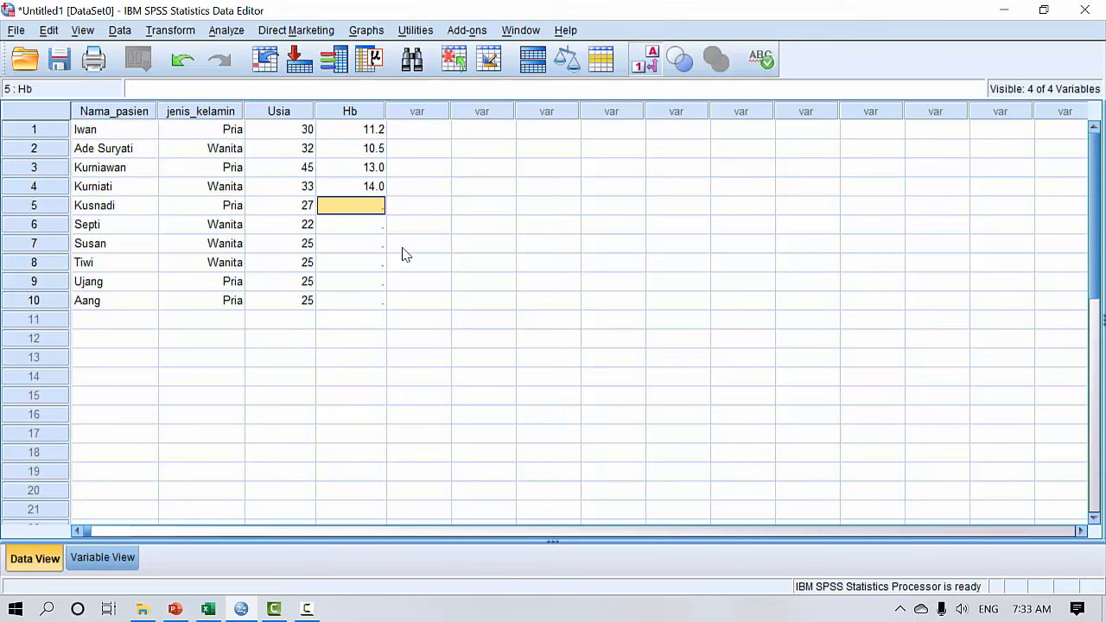
Step: Enter Hb values 13, 12, 9, 8, 10 and 10 for patients five through ten
type("13")
key("Return")
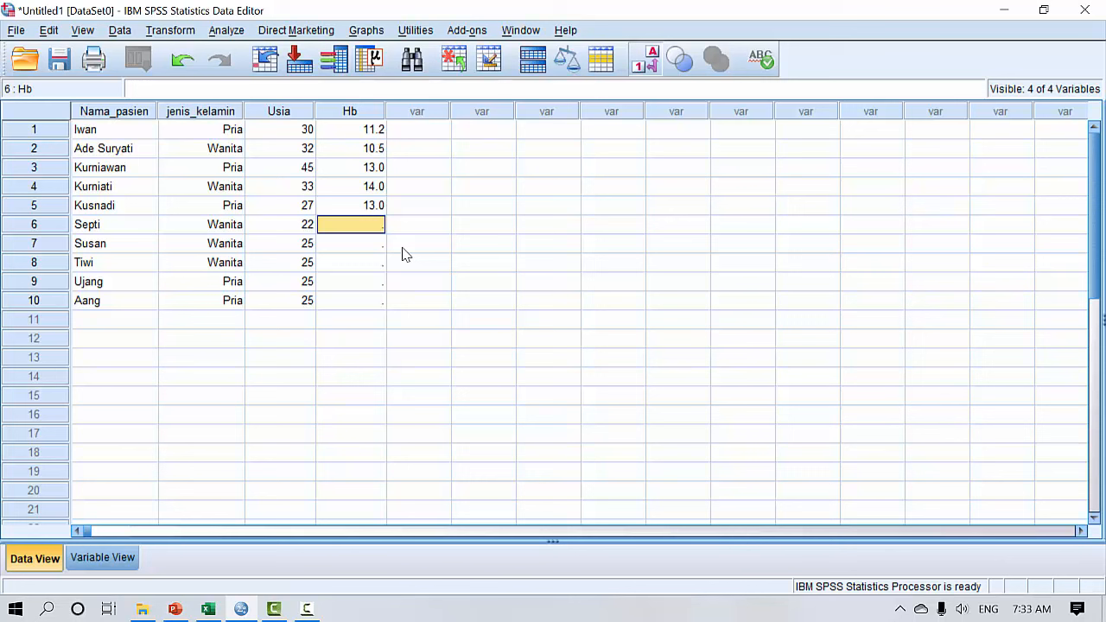
type("12")
key("Return")
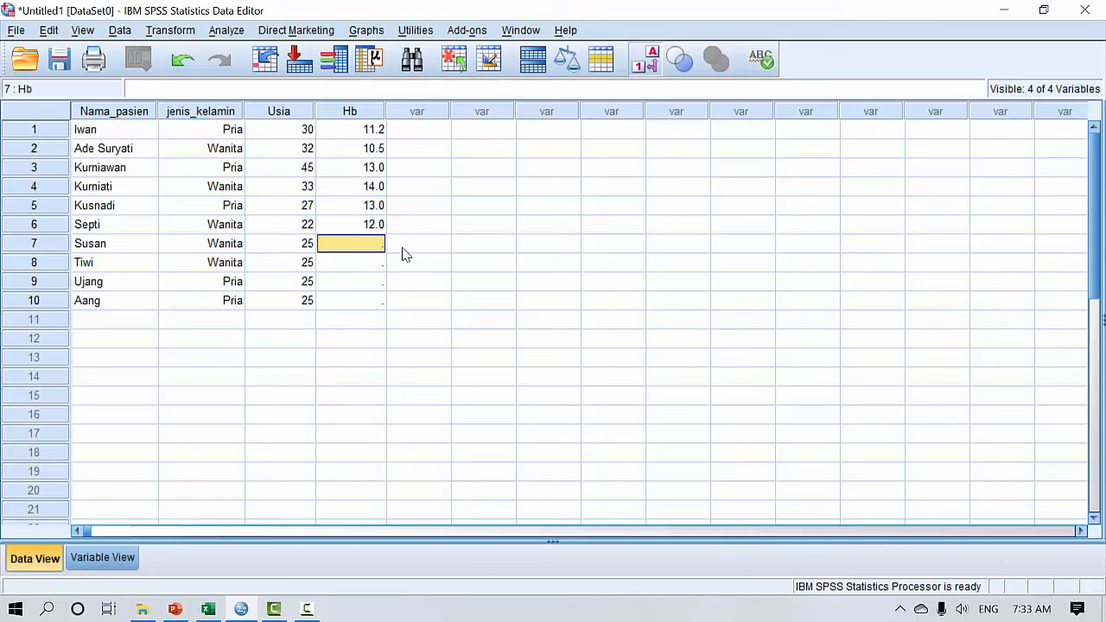
type("9")
key("Return")
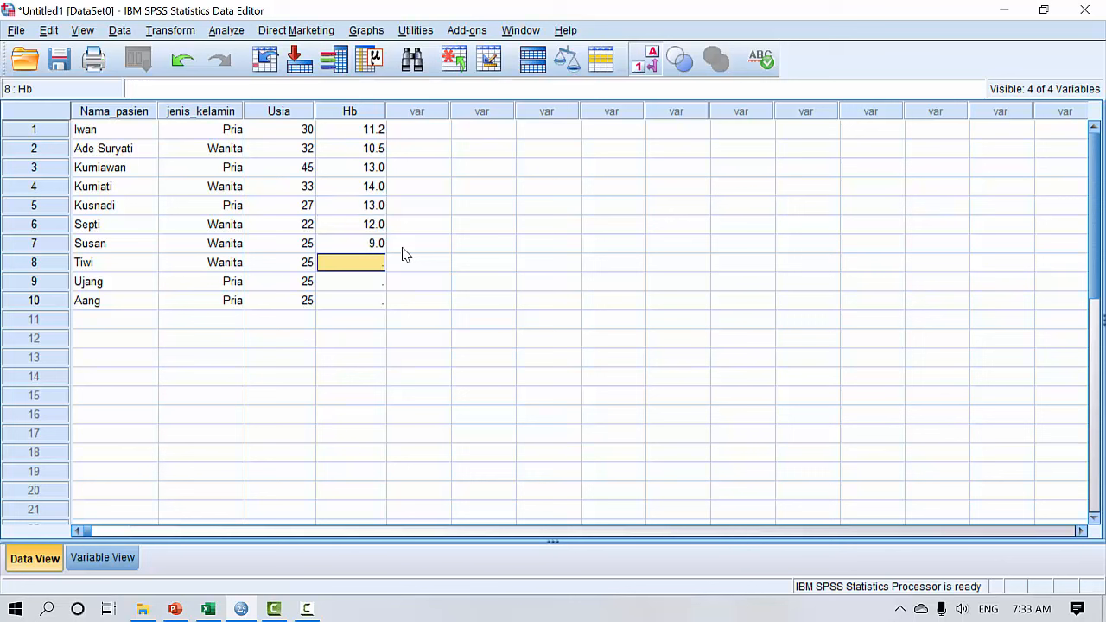
type("8")
key("Return")
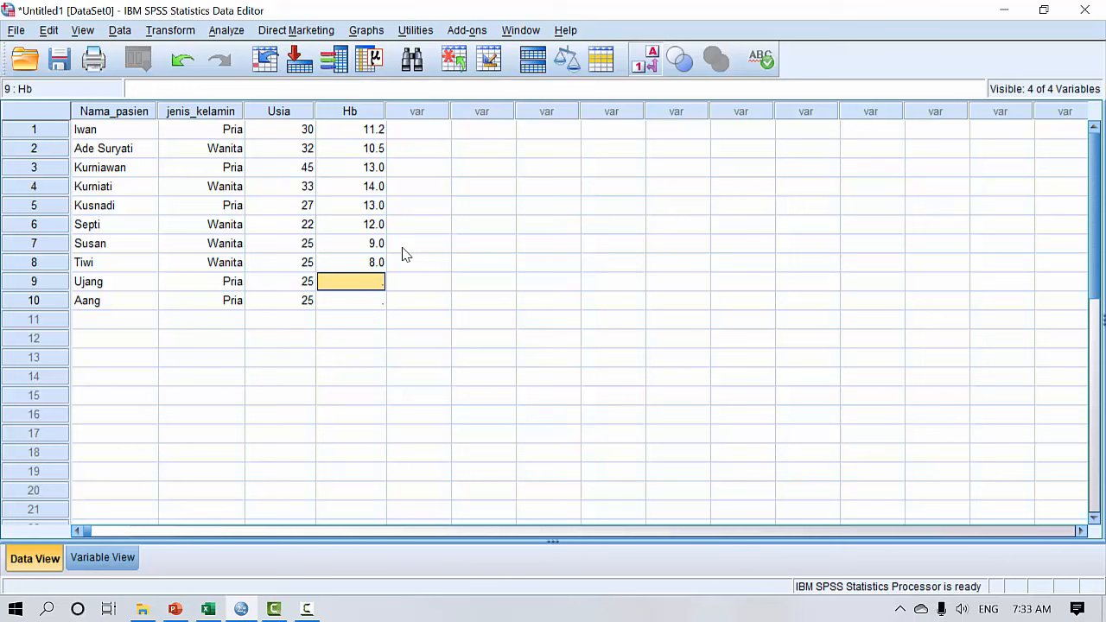
type("10")
key("Return")
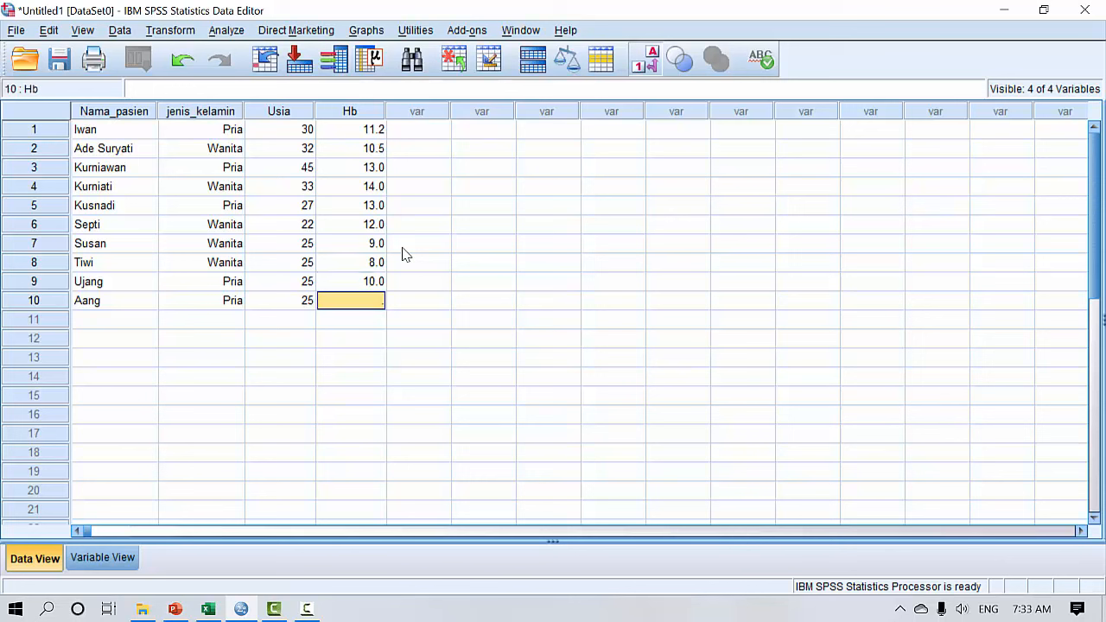
type("10")
key("Return")
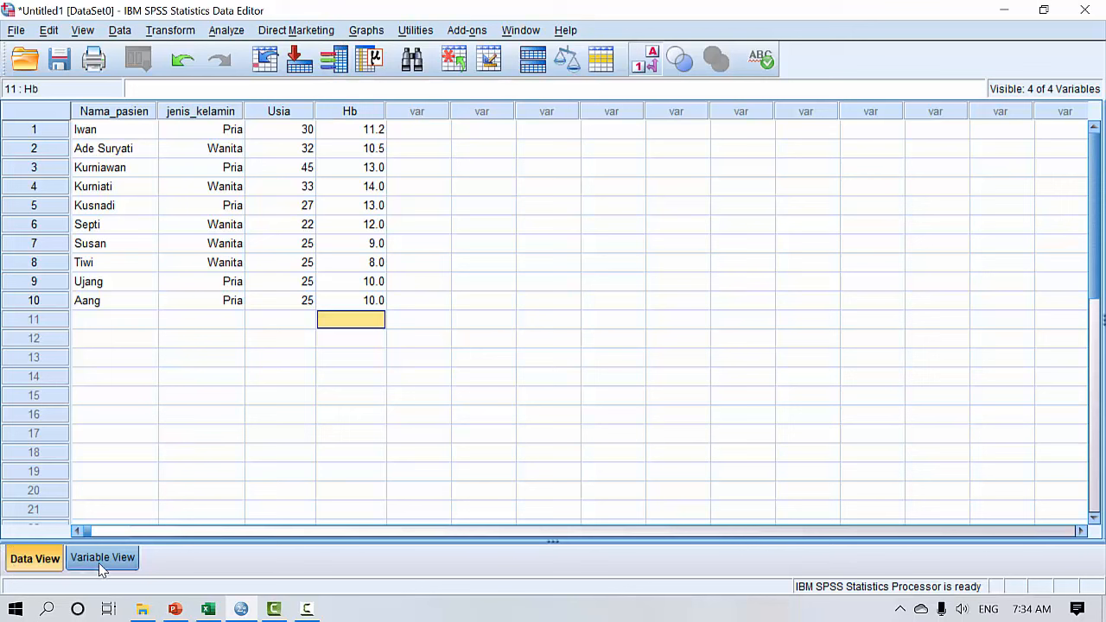
mouse_move(350, 121)
left_click(114, 558)
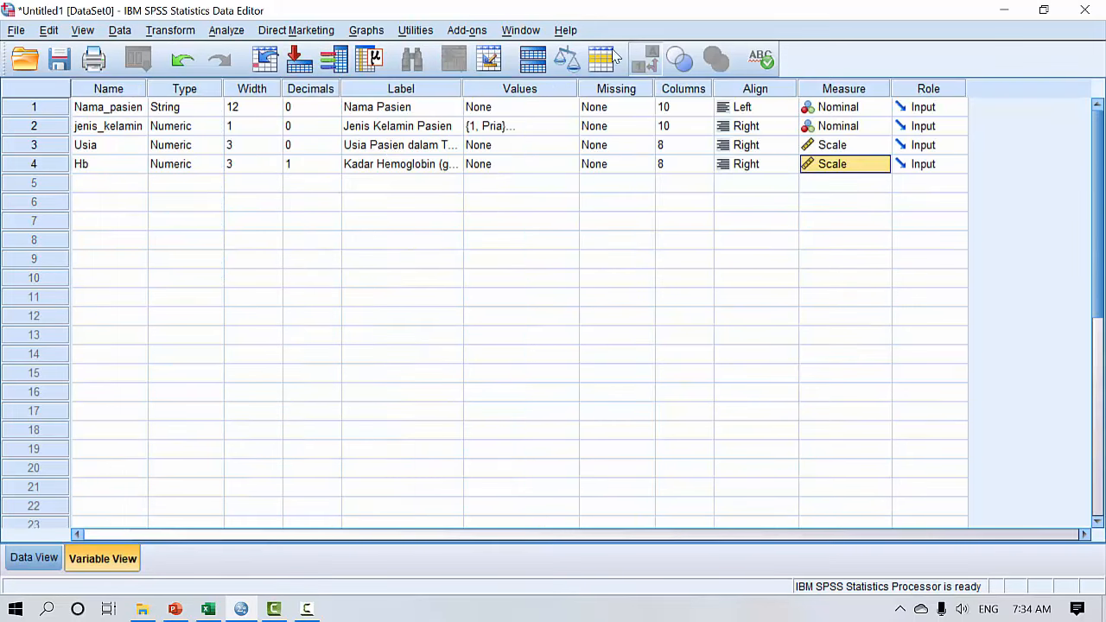
left_click(35, 559)
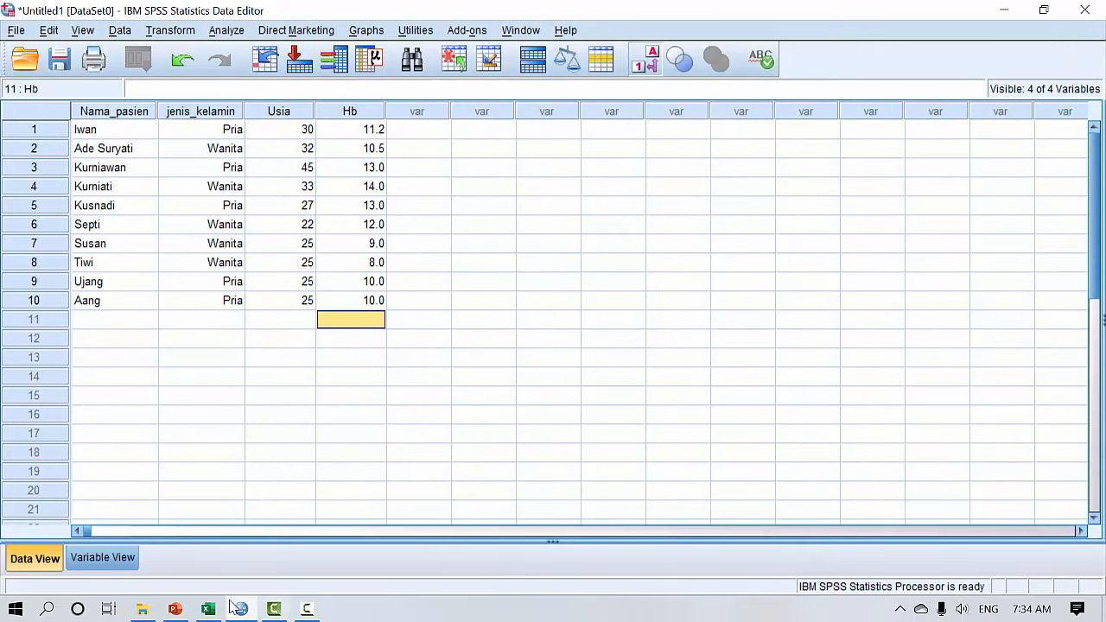
left_click(306, 609)
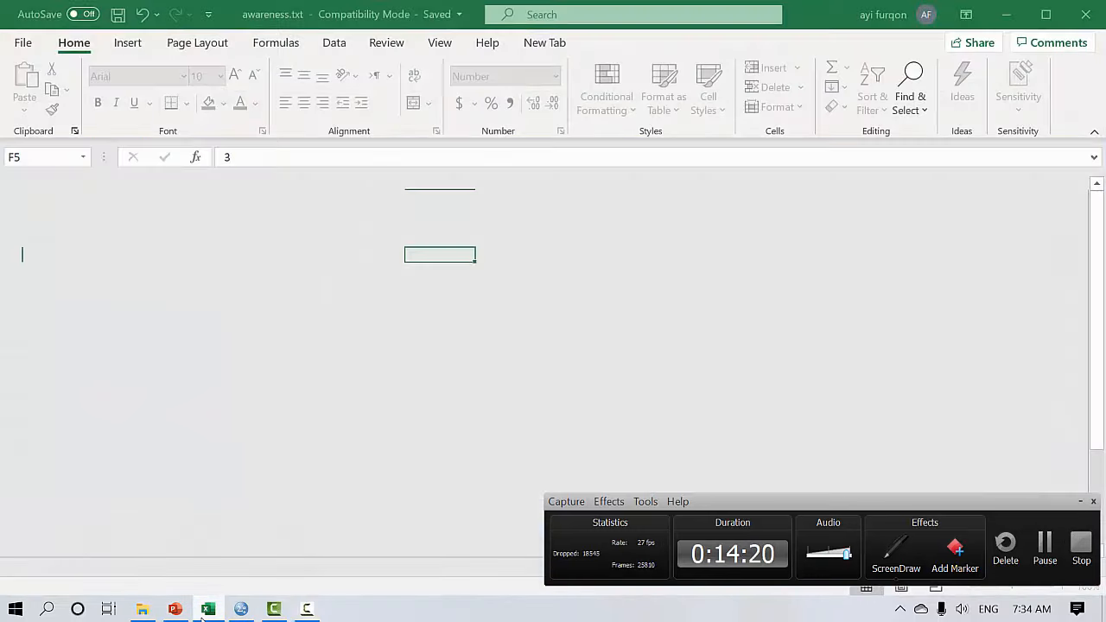
Step: Switch to the awareness.txt workbook in Excel and scroll through its patient records from cell F9
left_click(206, 610)
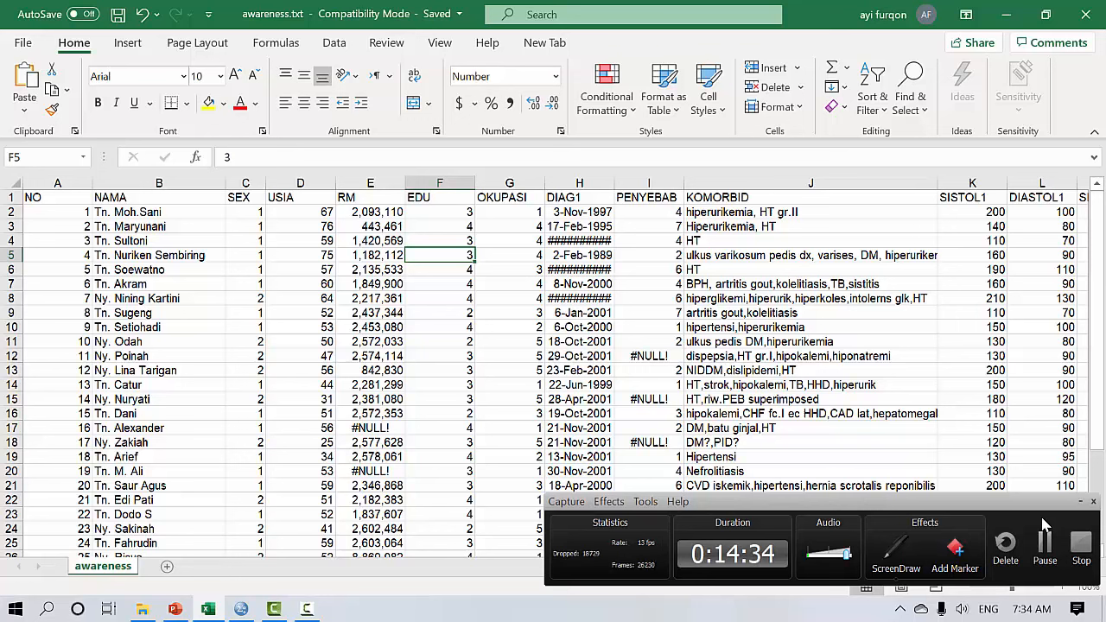
left_click(411, 313)
scroll(411, 313, "down", 4)
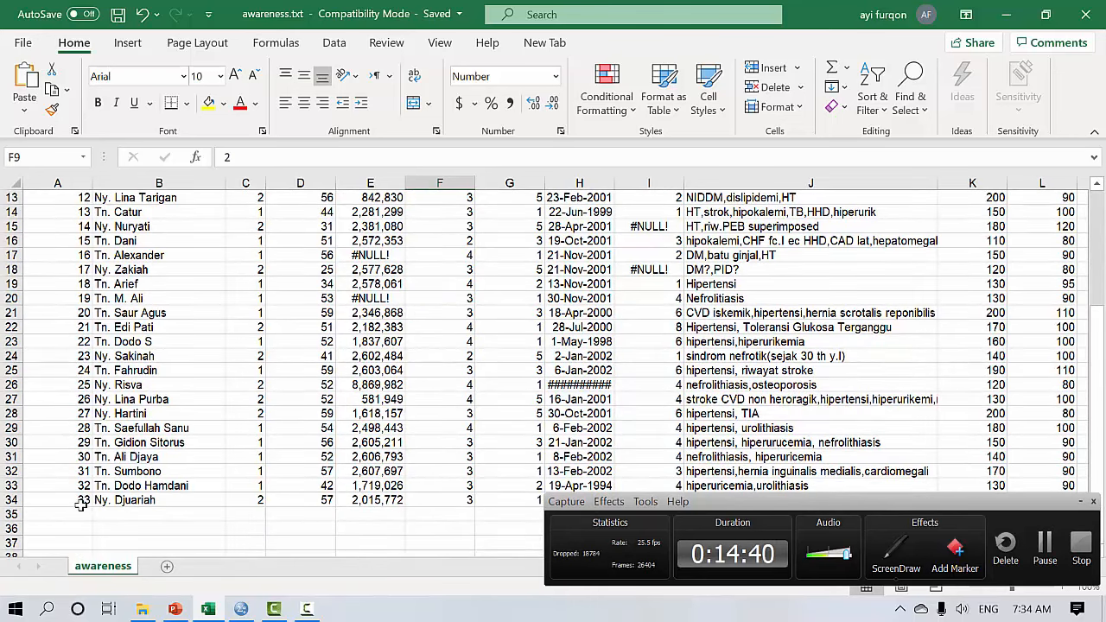
scroll(80, 505, "up", 4)
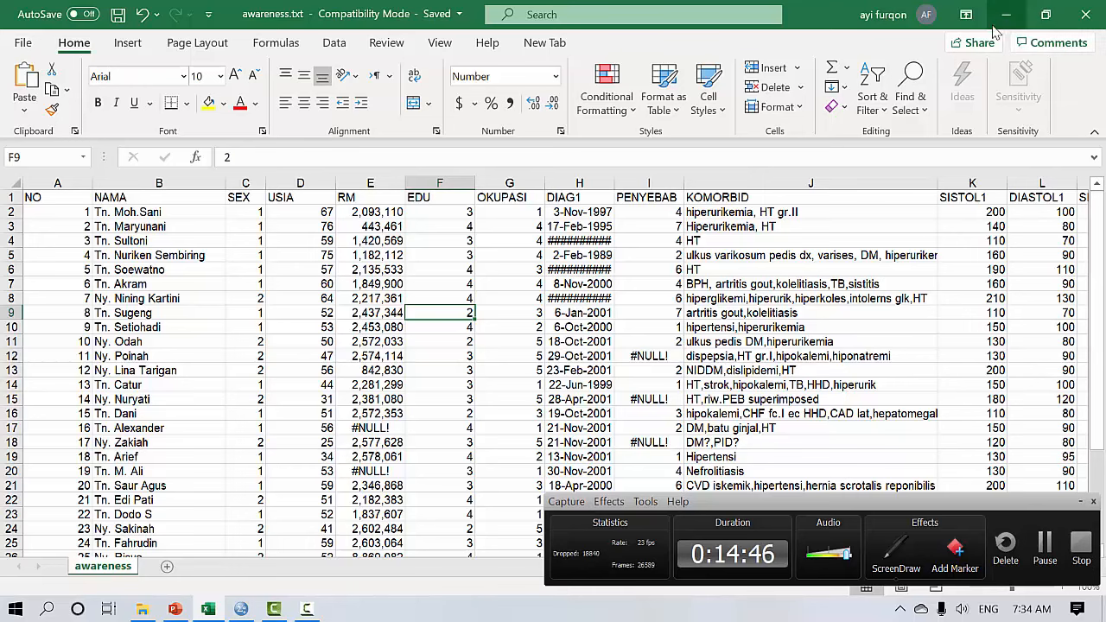
Step: Minimize Excel and show Variable View of the empty Untitled1 dataset in SPSS
left_click(1007, 18)
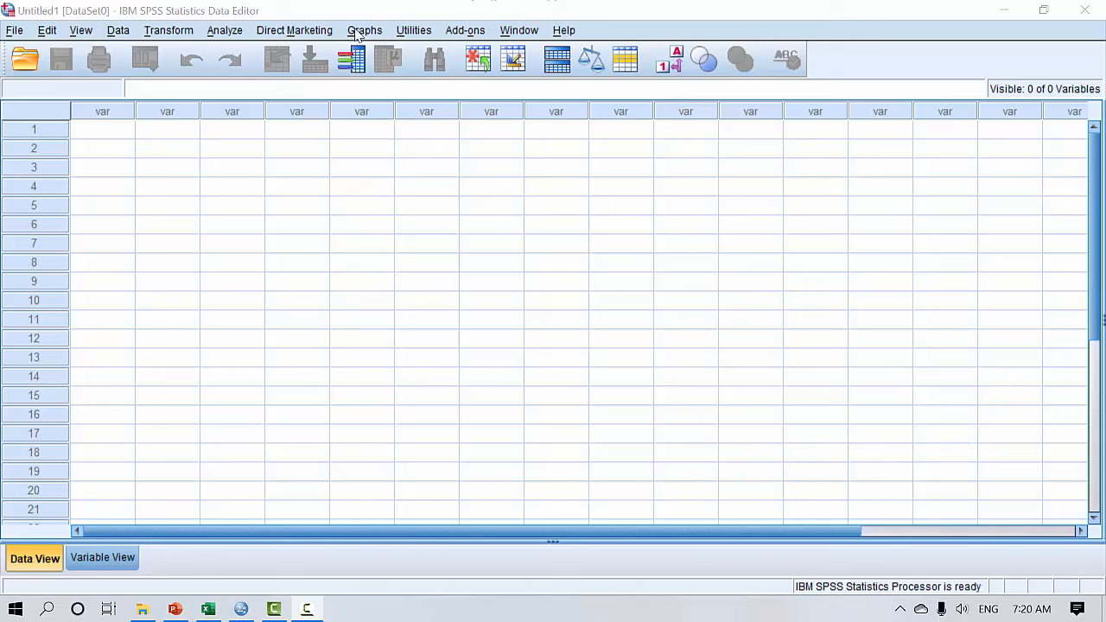
left_click(355, 18)
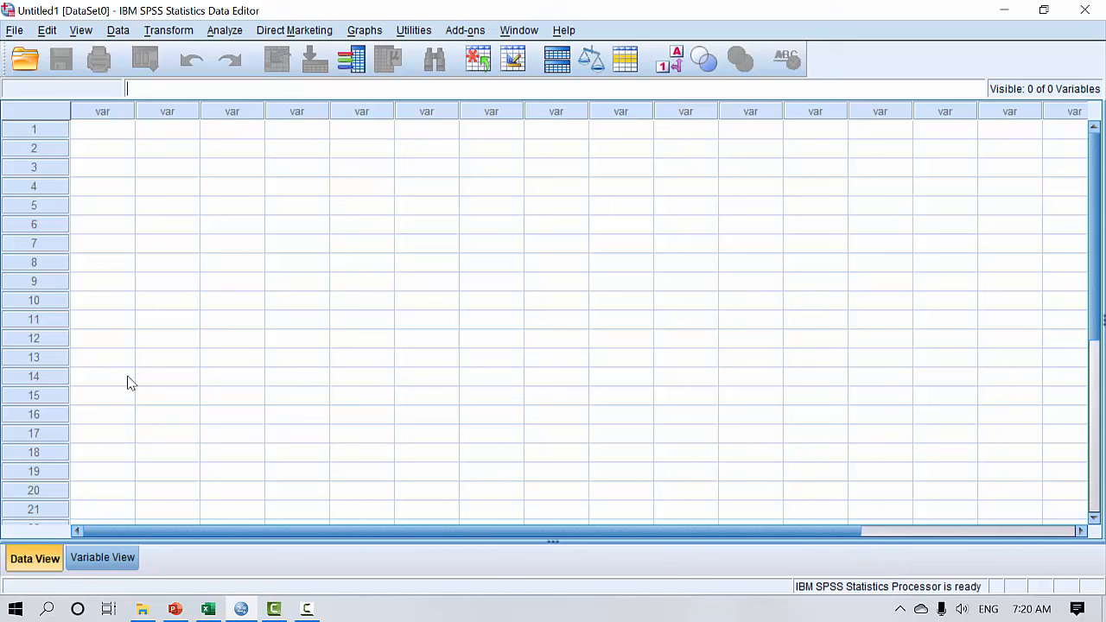
left_click(103, 558)
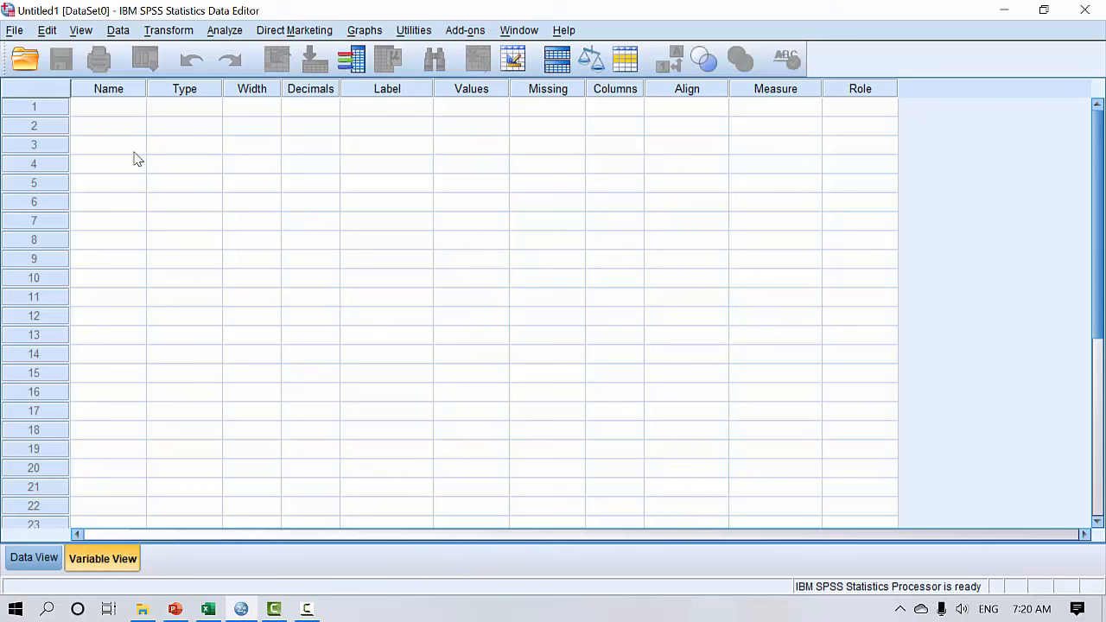
Step: Open the Variable Type dialog for the first, unnamed variable row
left_click(131, 113)
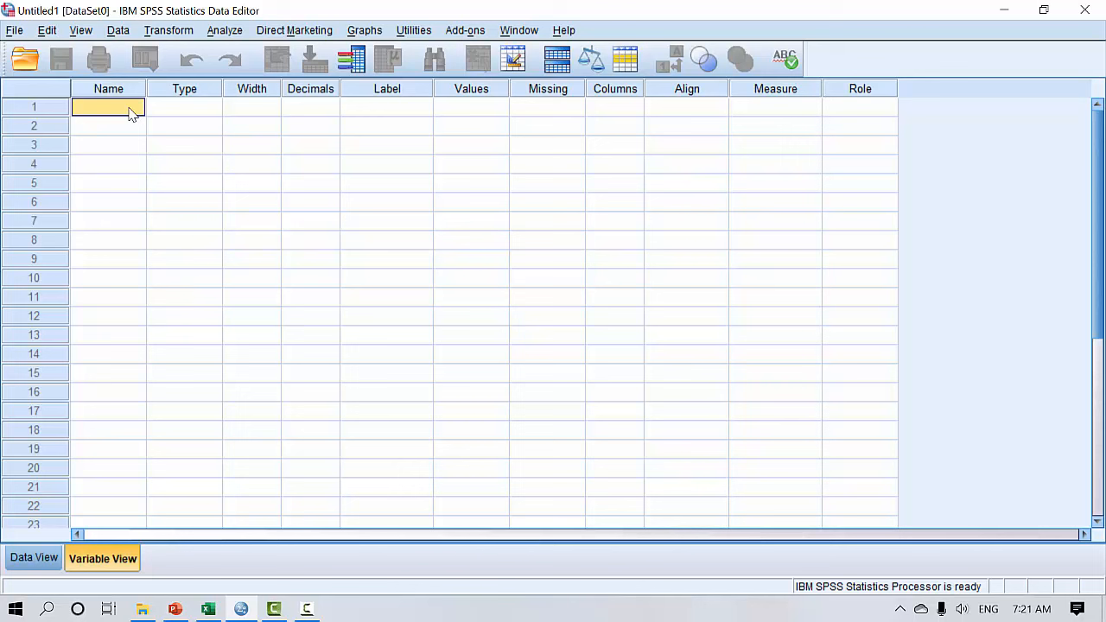
left_click(211, 107)
left_click(212, 107)
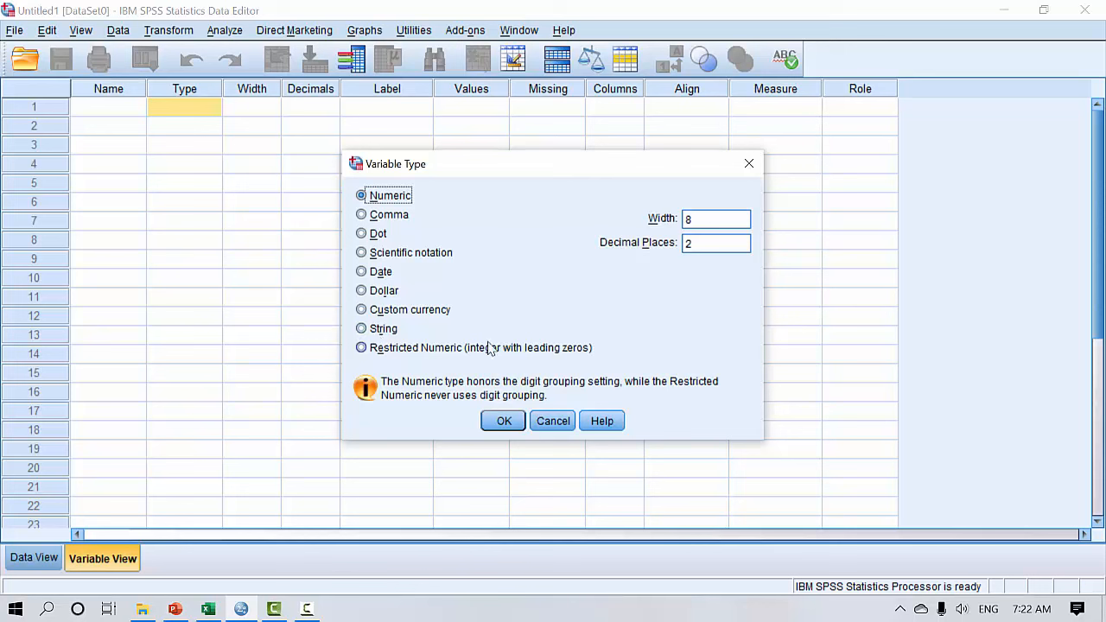
Step: Try Width 1 and 0 decimal places in Variable Type, then cancel without keeping them
left_click(708, 251)
key("BackSpace")
type("1")
key("Tab")
type("0")
left_click(562, 420)
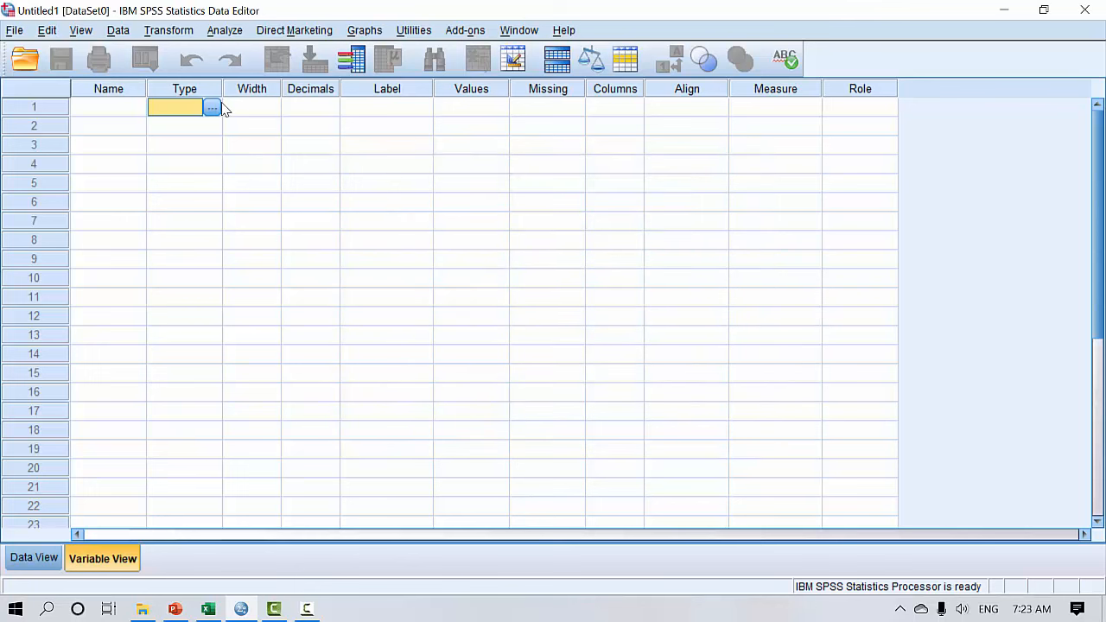
Step: Name the first variable v01
left_click(274, 109)
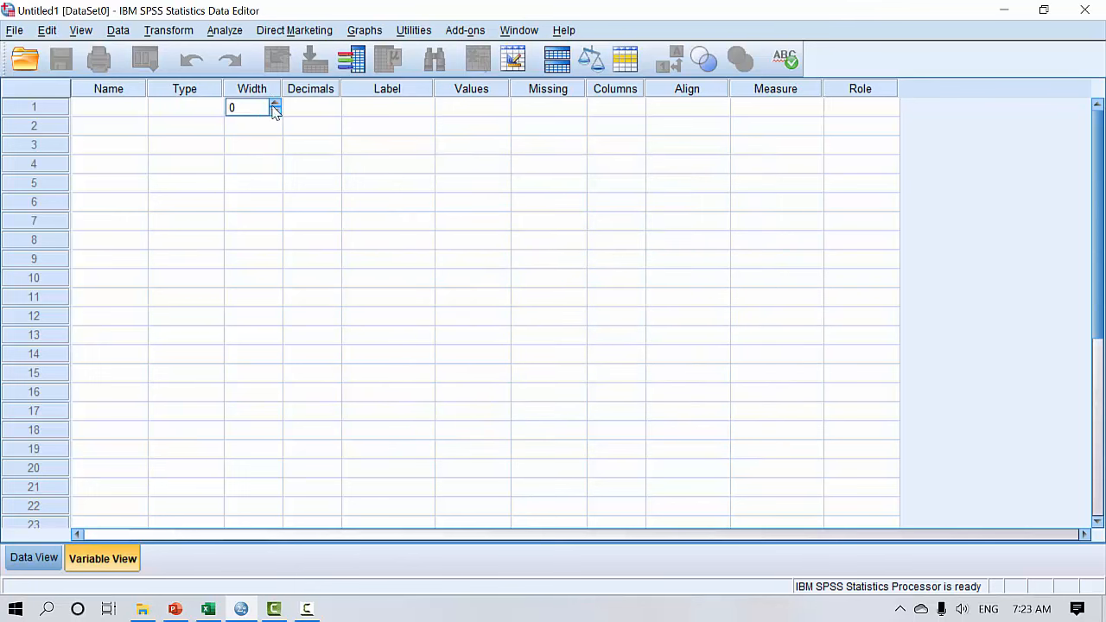
left_click(198, 117)
left_click(255, 107)
left_click(311, 111)
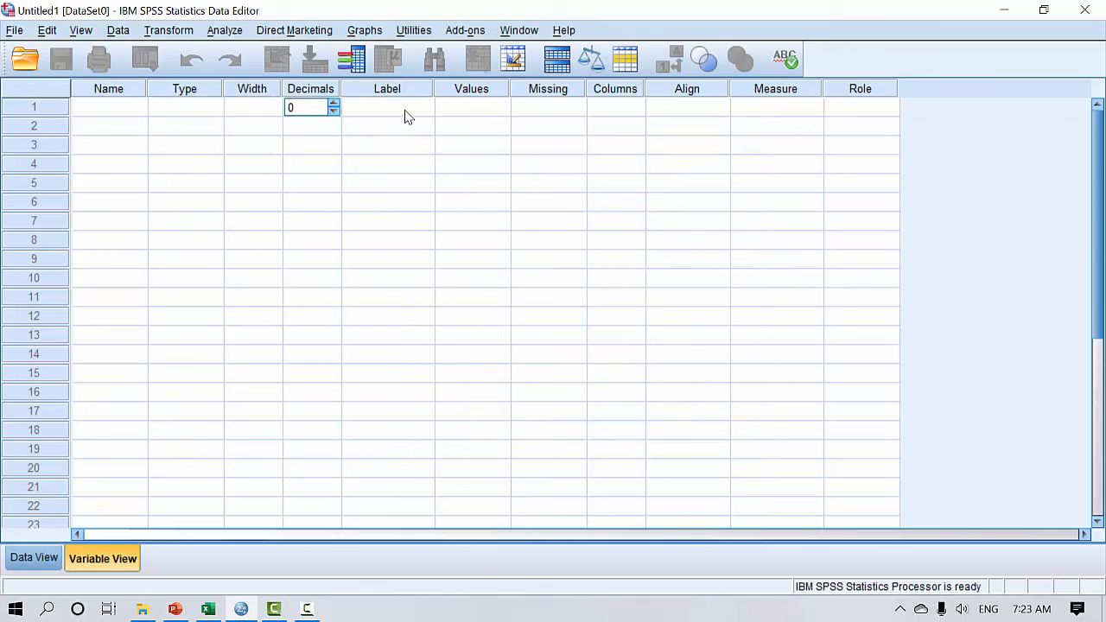
left_click(406, 115)
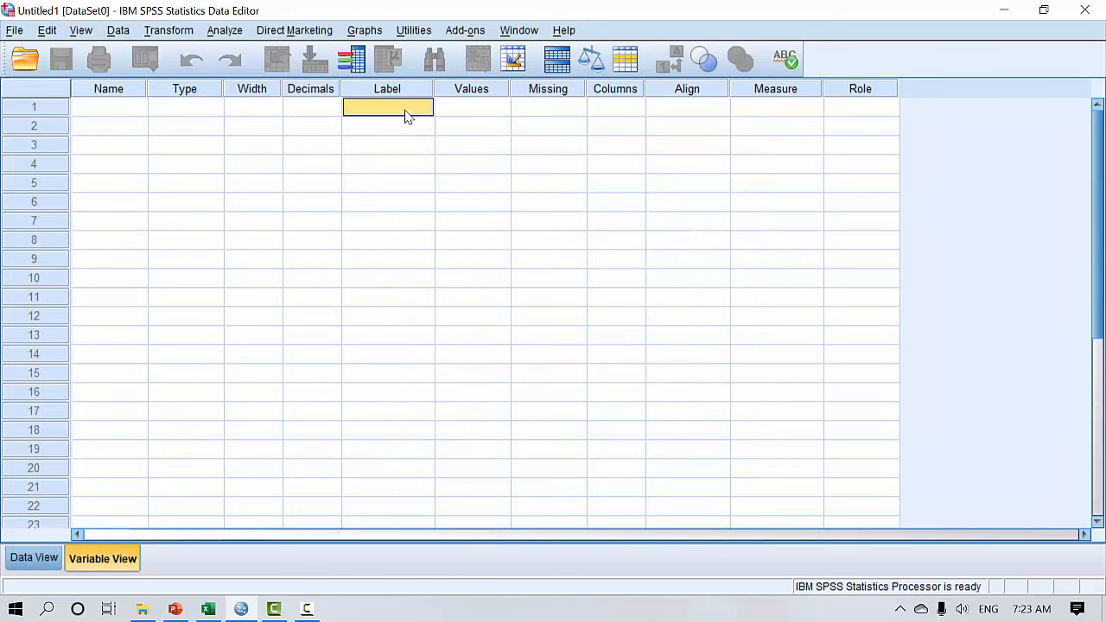
left_click(115, 114)
type("v01")
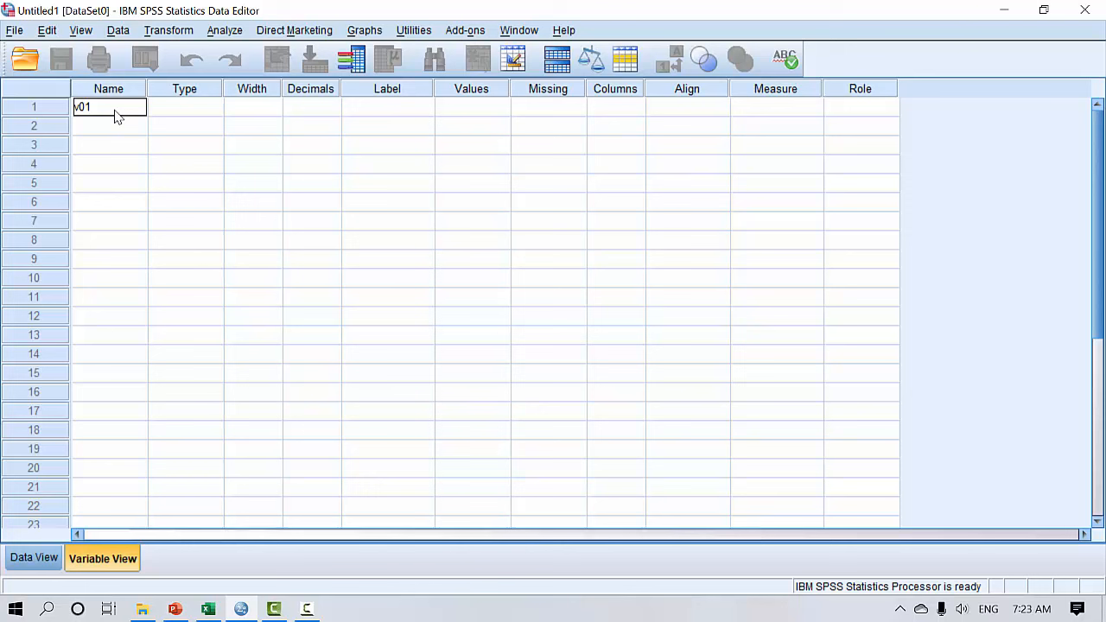
left_click(397, 105)
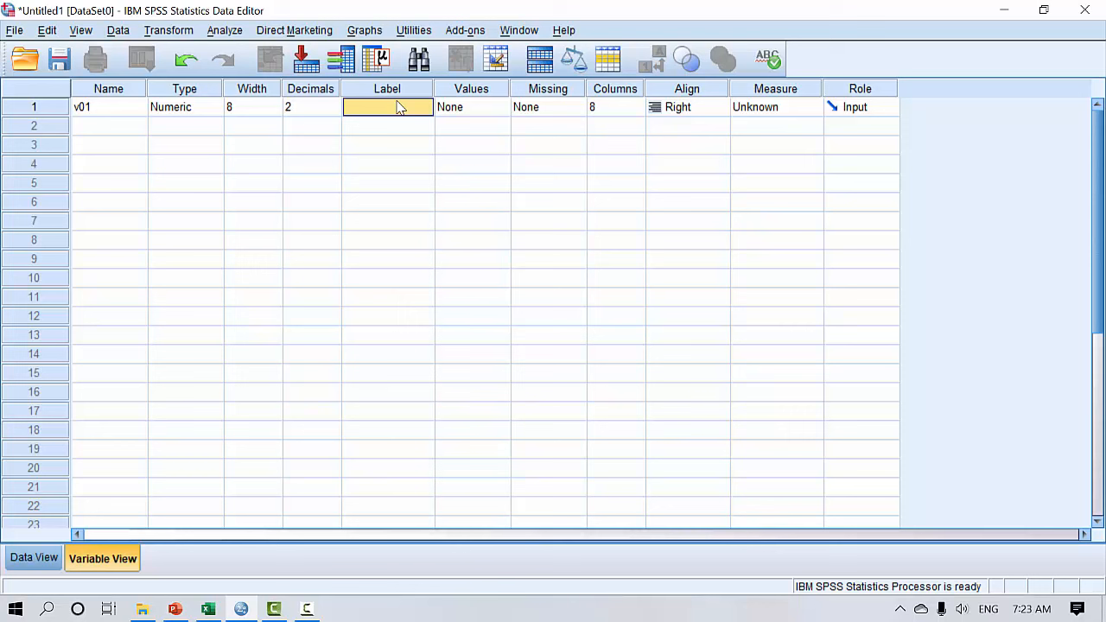
Step: Give v01 the label 'Nama Pasien'
type("Nama Pasien")
key("Return")
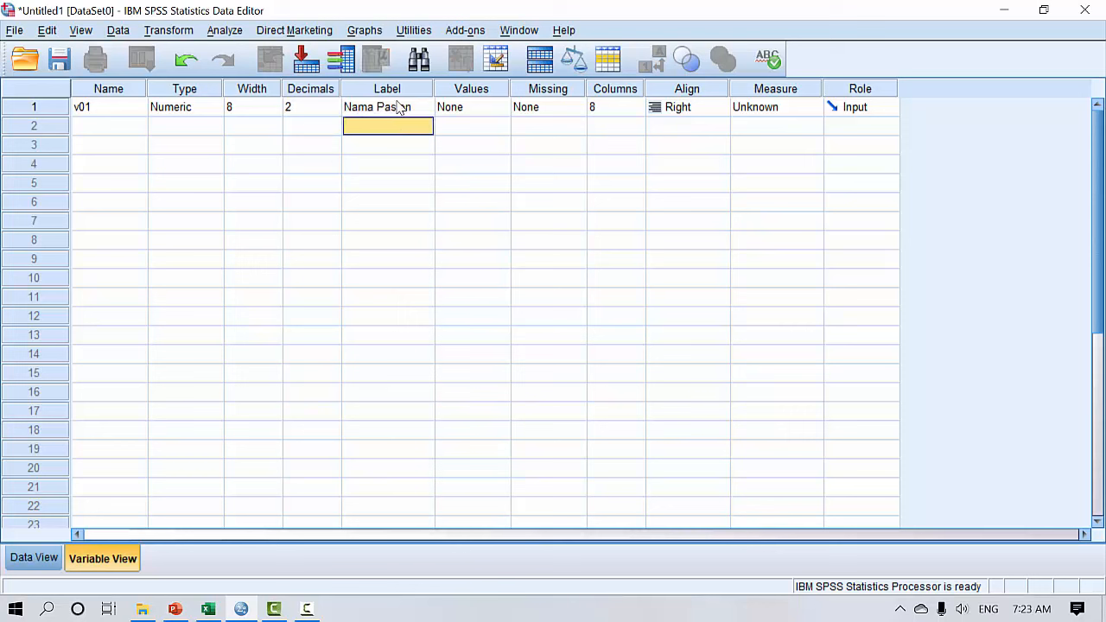
left_click(442, 109)
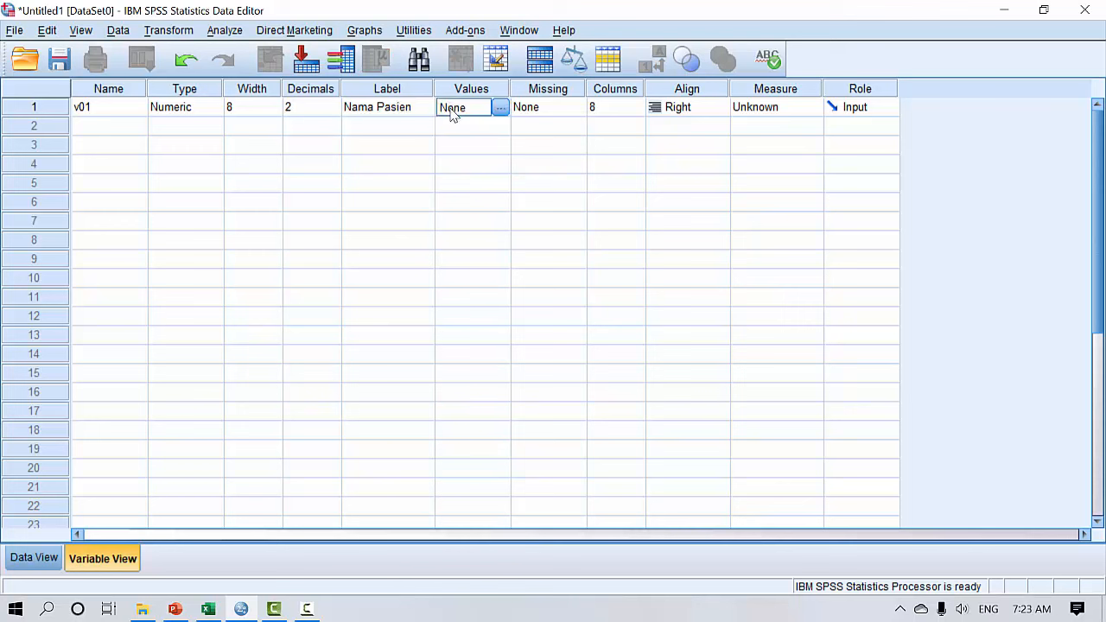
left_click(501, 108)
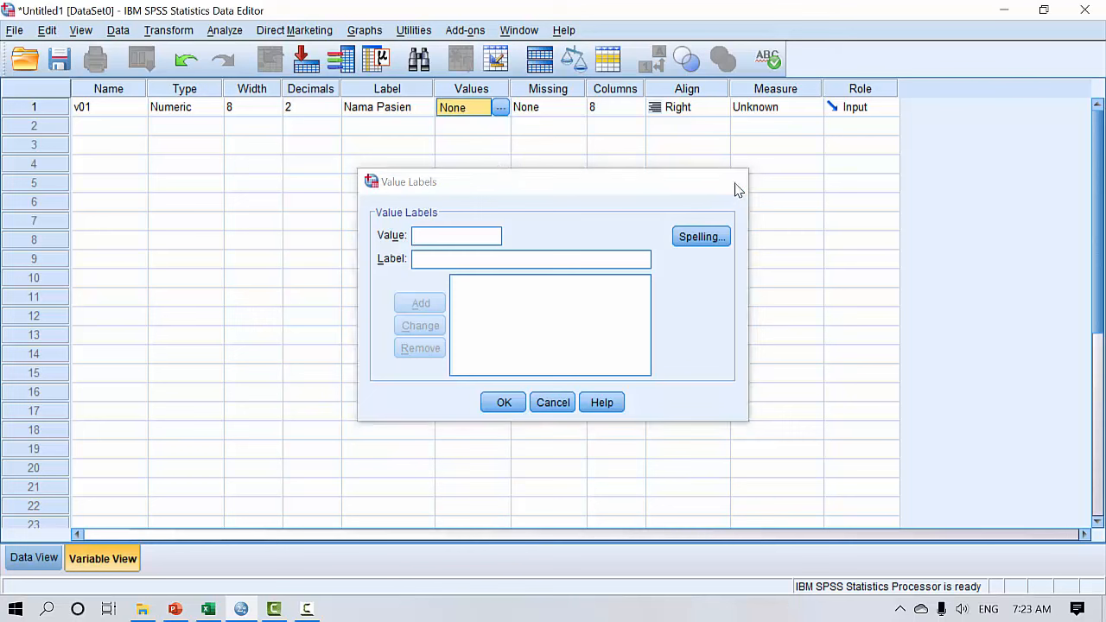
left_click(734, 183)
left_click(129, 132)
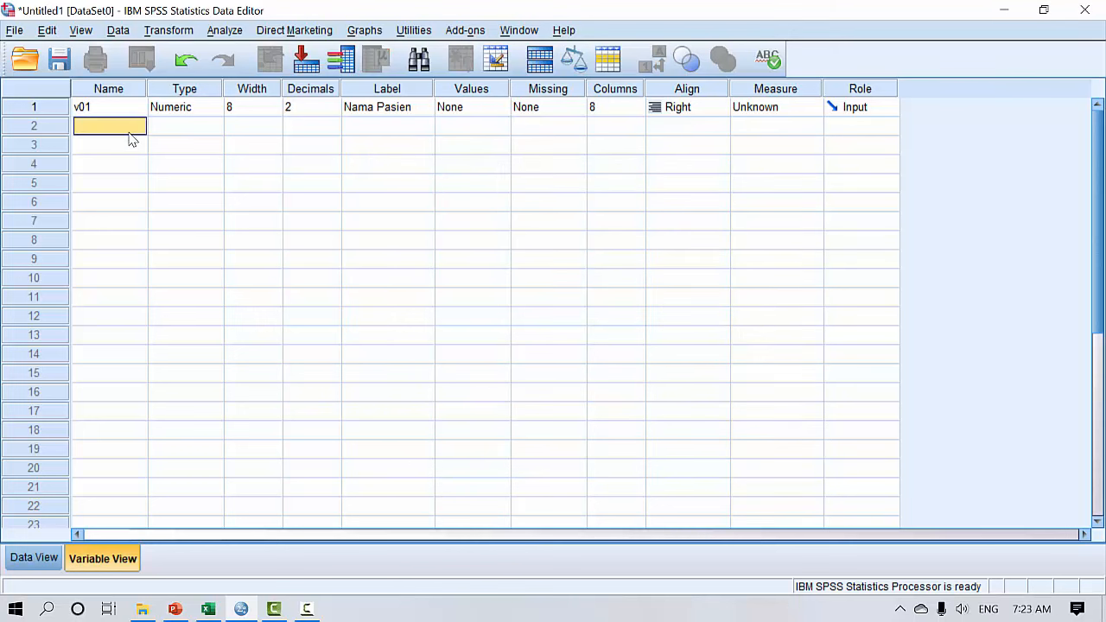
Step: Name the row 2 variable jenis_kelamin, cancelling a String type change to keep Numeric
type("jenis_kelamin")
key("Return")
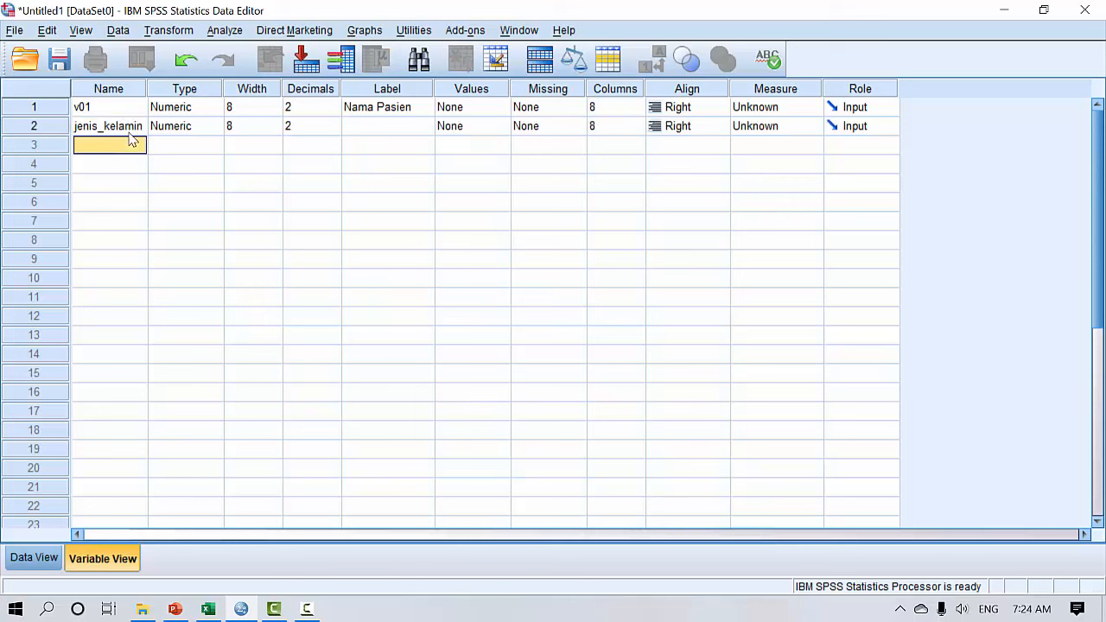
left_click(185, 136)
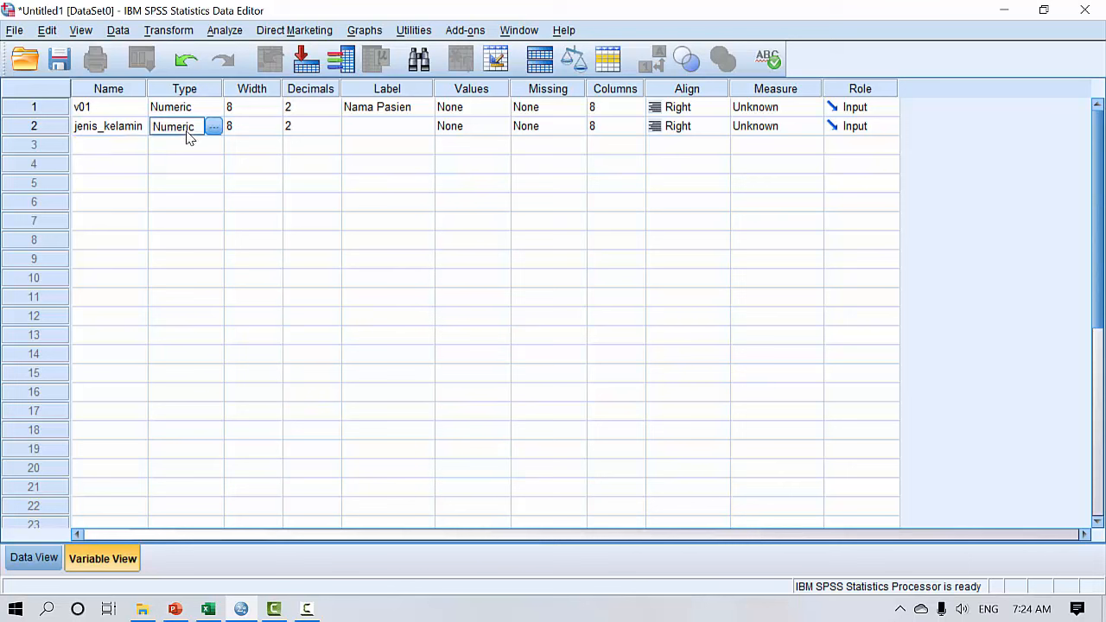
left_click(212, 126)
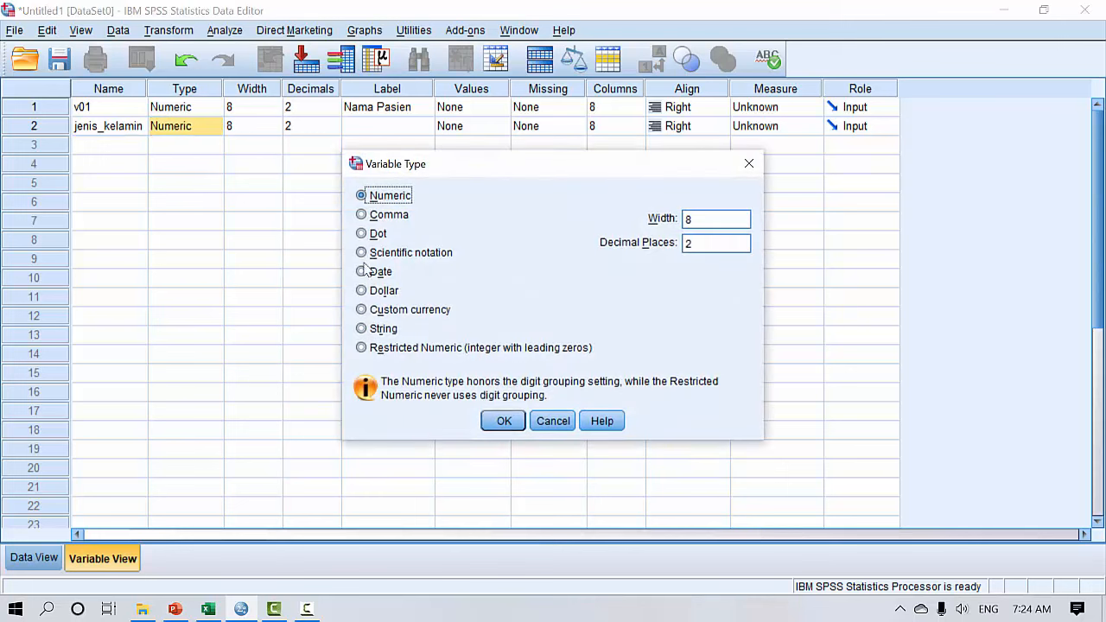
left_click(388, 329)
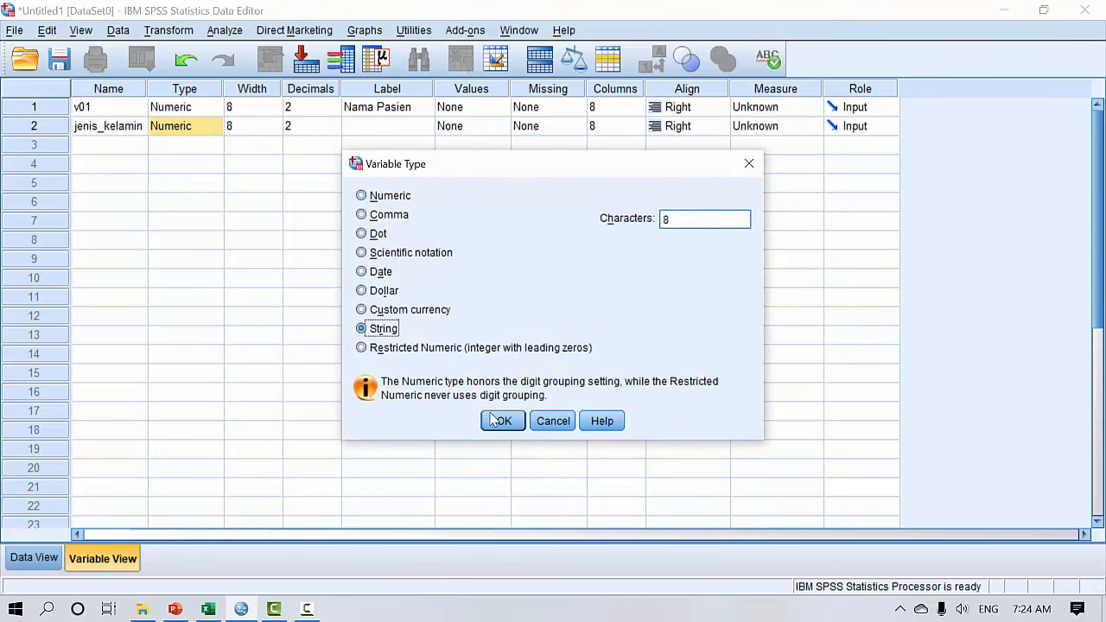
left_click(541, 426)
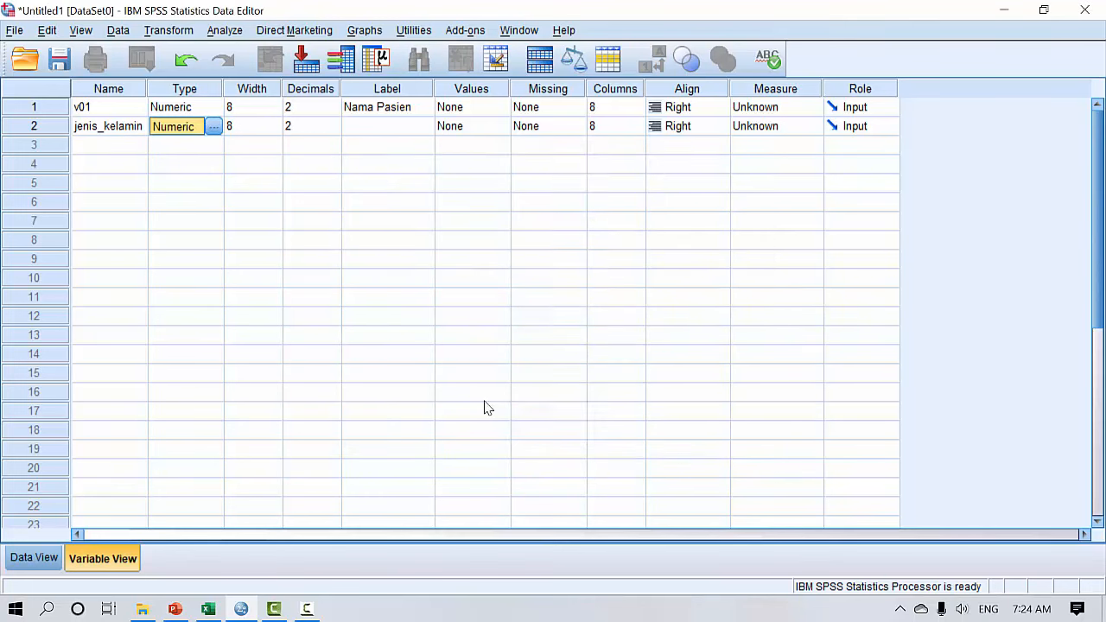
Step: Rename v01 to Nama_pasien and make it a String variable with 12 characters
left_click(119, 107)
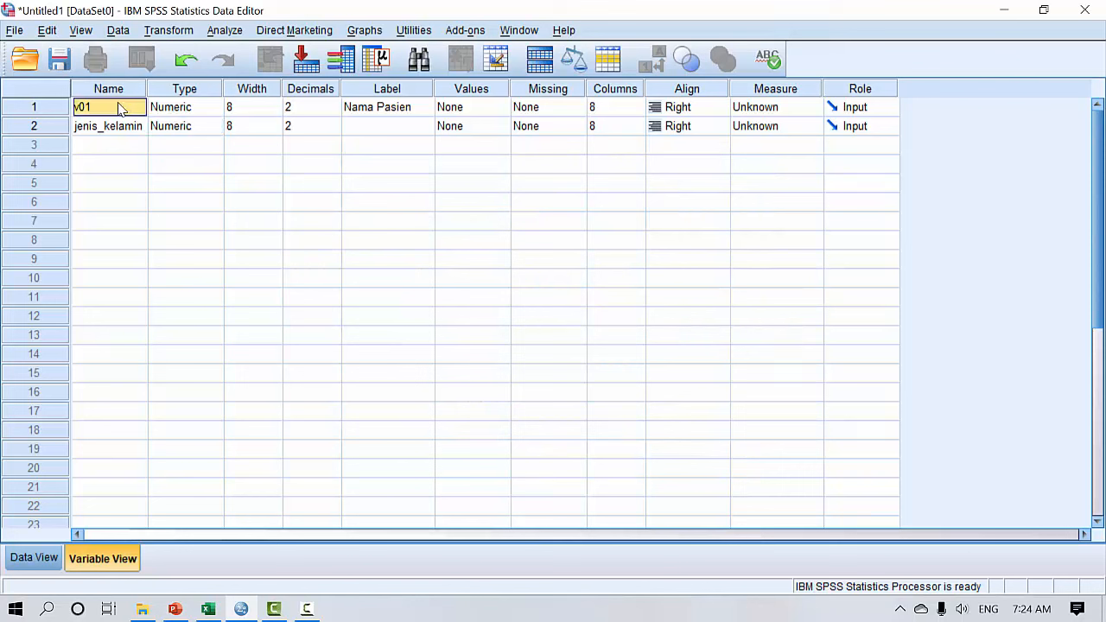
type("Nama_pasien")
key("Return")
key("Right")
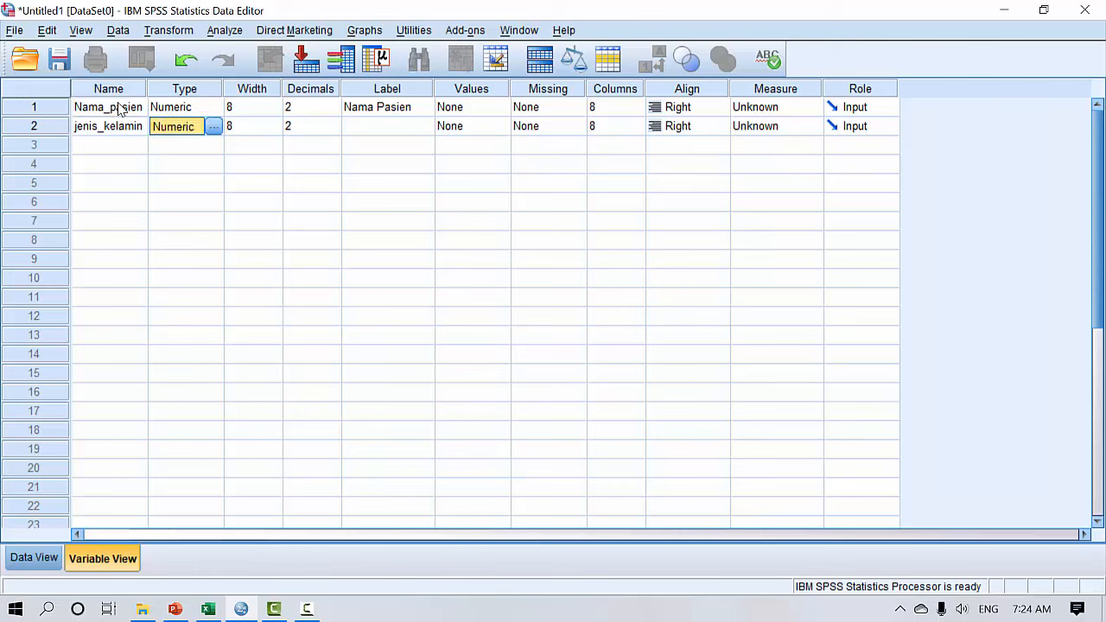
key("Up")
key("space")
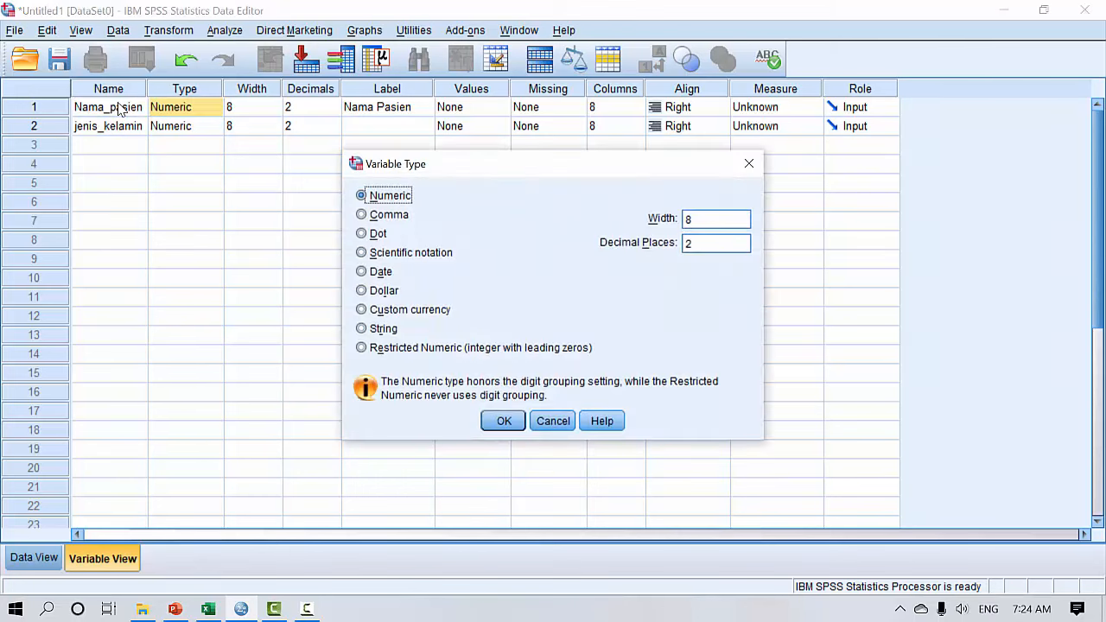
left_click(362, 329)
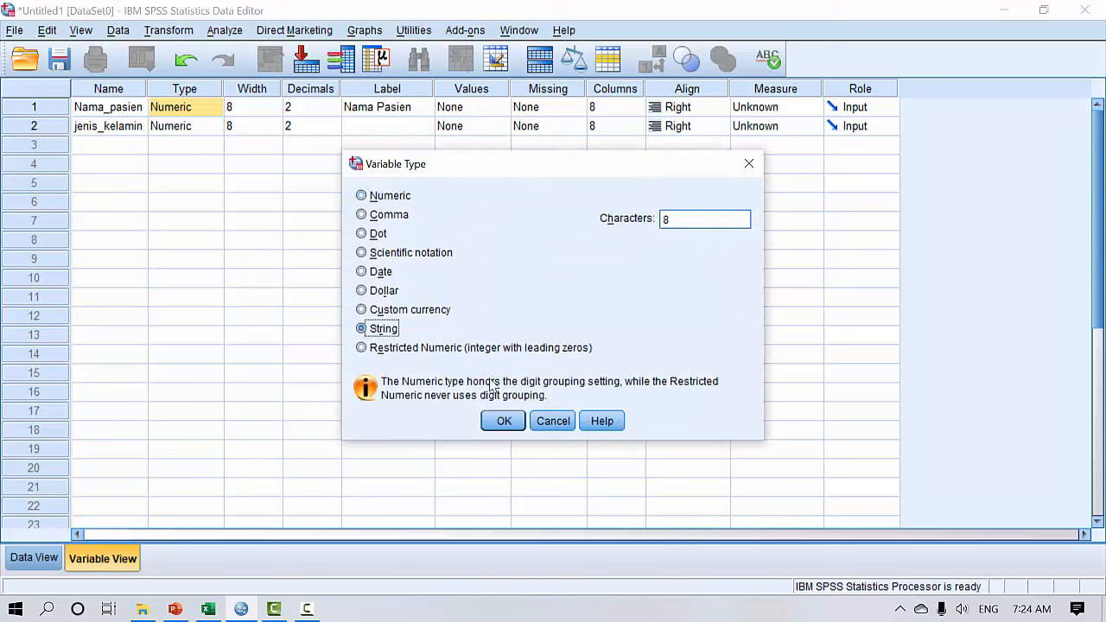
left_click_drag(721, 219, 620, 207)
type("12")
left_click(508, 423)
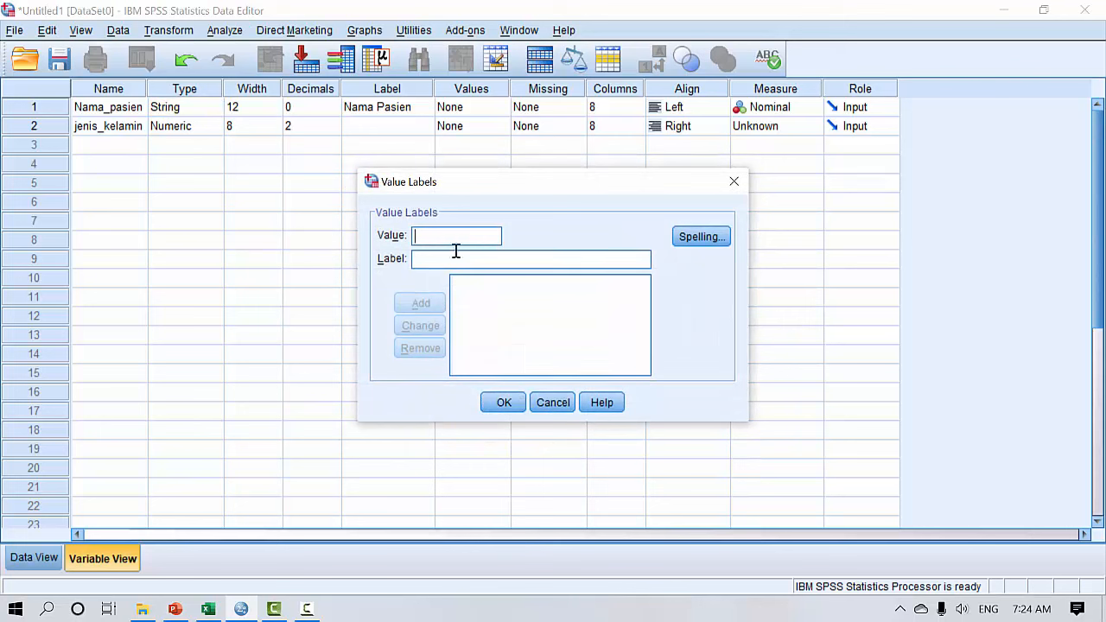
left_click(732, 183)
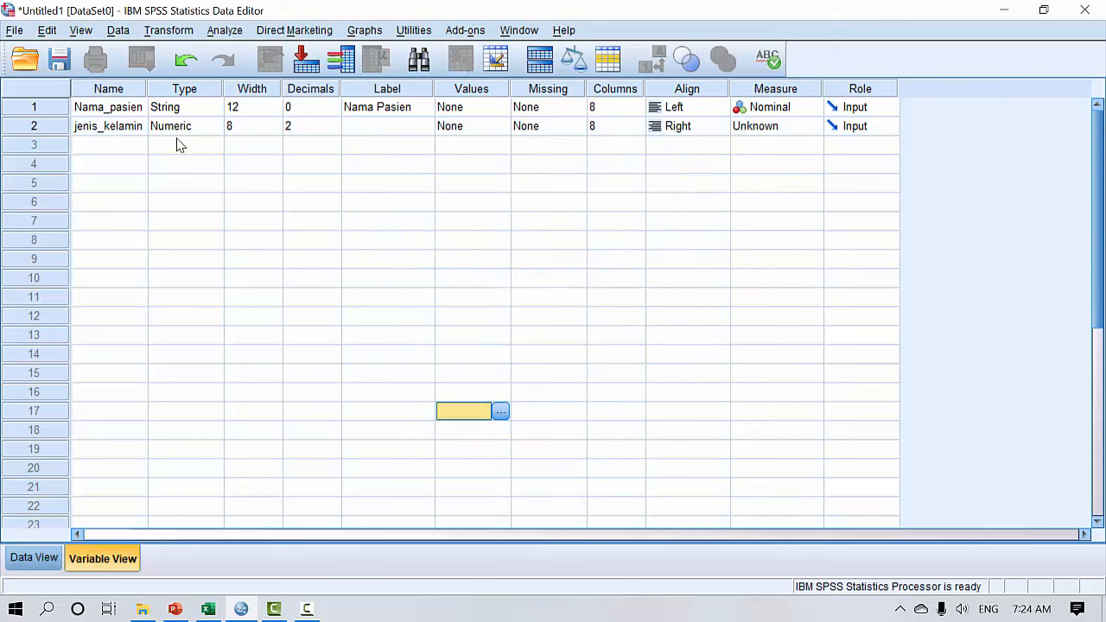
Step: Set jenis_kelamin to width 1 with 0 decimal places
left_click(243, 129)
key("BackSpace")
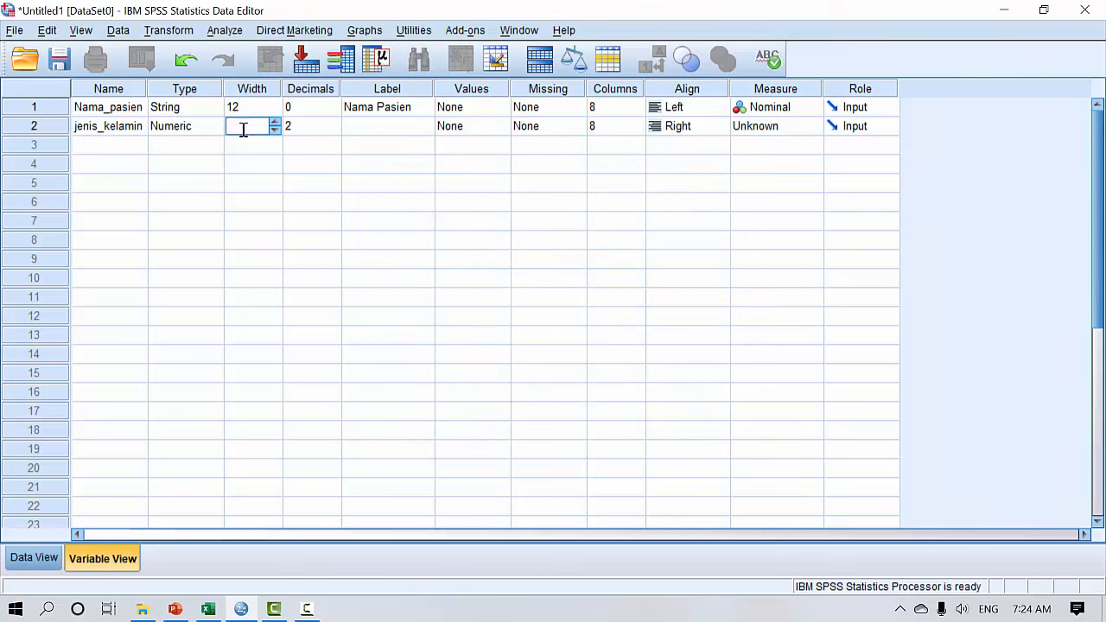
type("1")
key("Return")
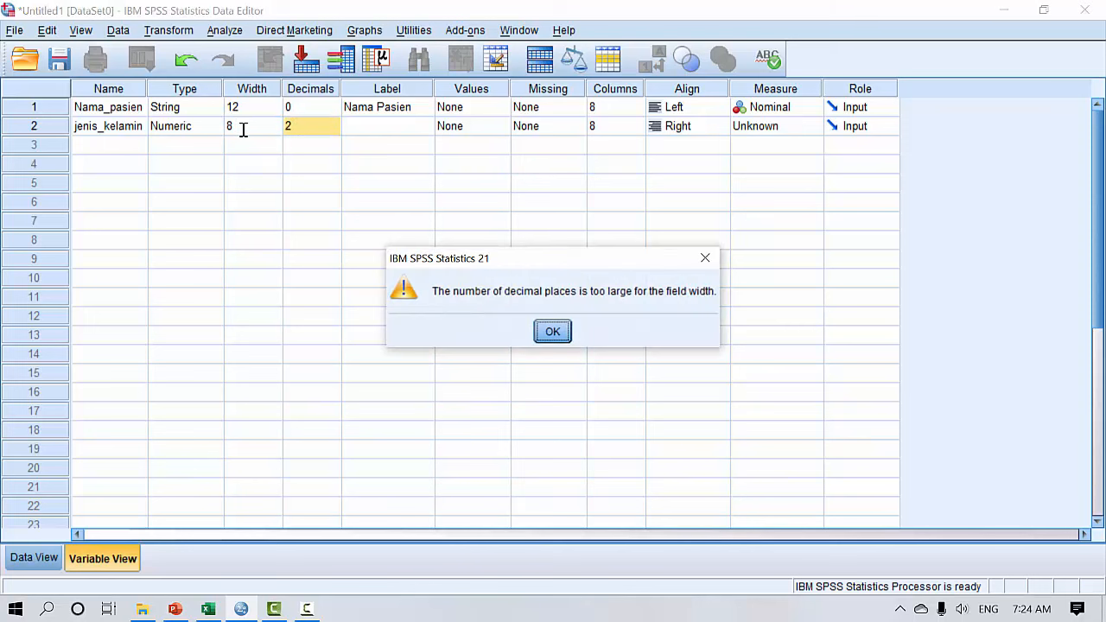
key("Return")
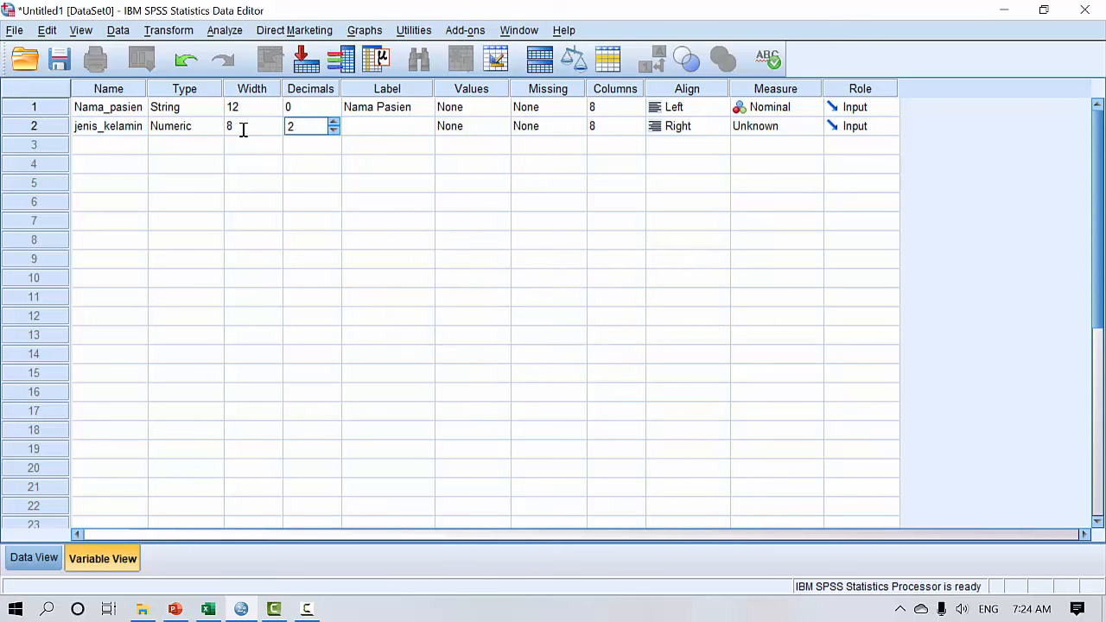
key("BackSpace")
type("0")
key("Return")
key("Left")
key("Left")
type("1")
key("Return")
key("Return")
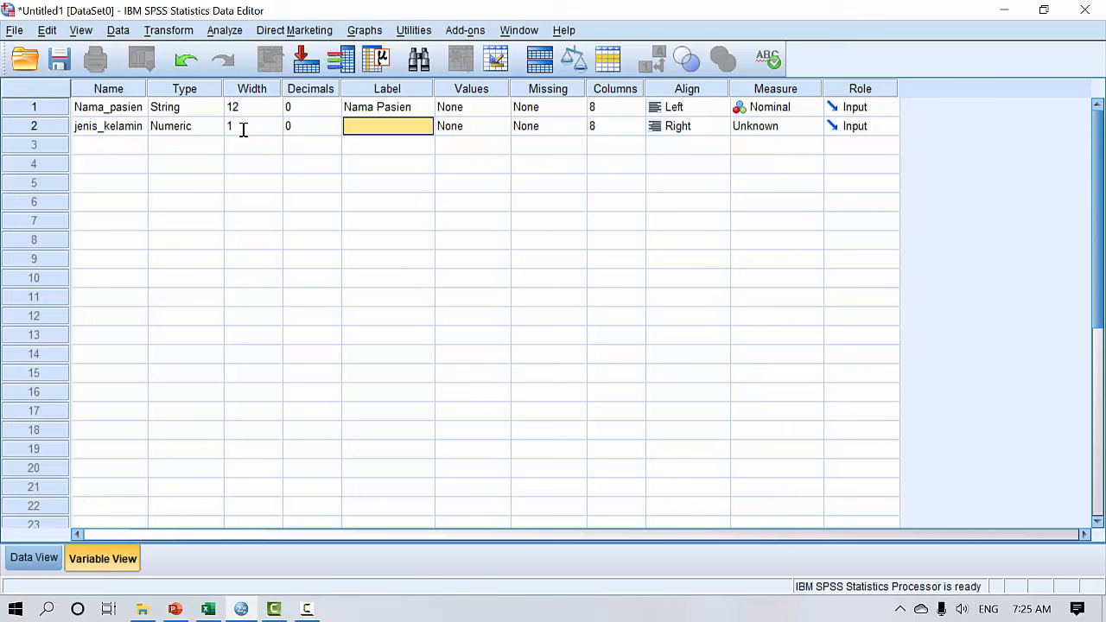
Step: Label jenis_kelamin 'Jenis Kelamin Pasien'
type("Jenis Kelamin")
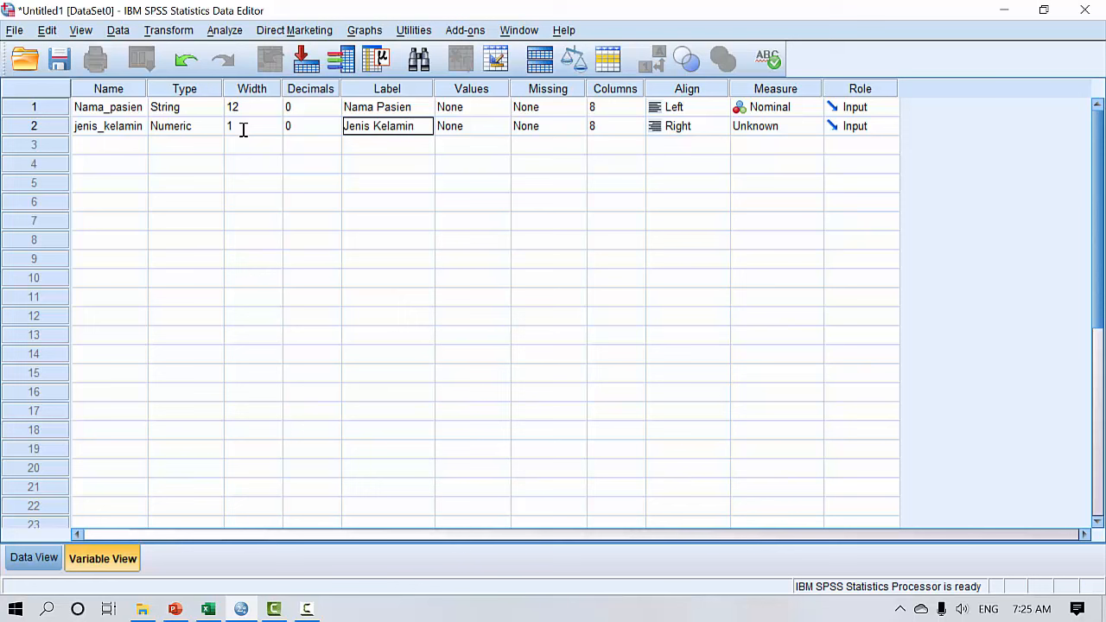
type("sien")
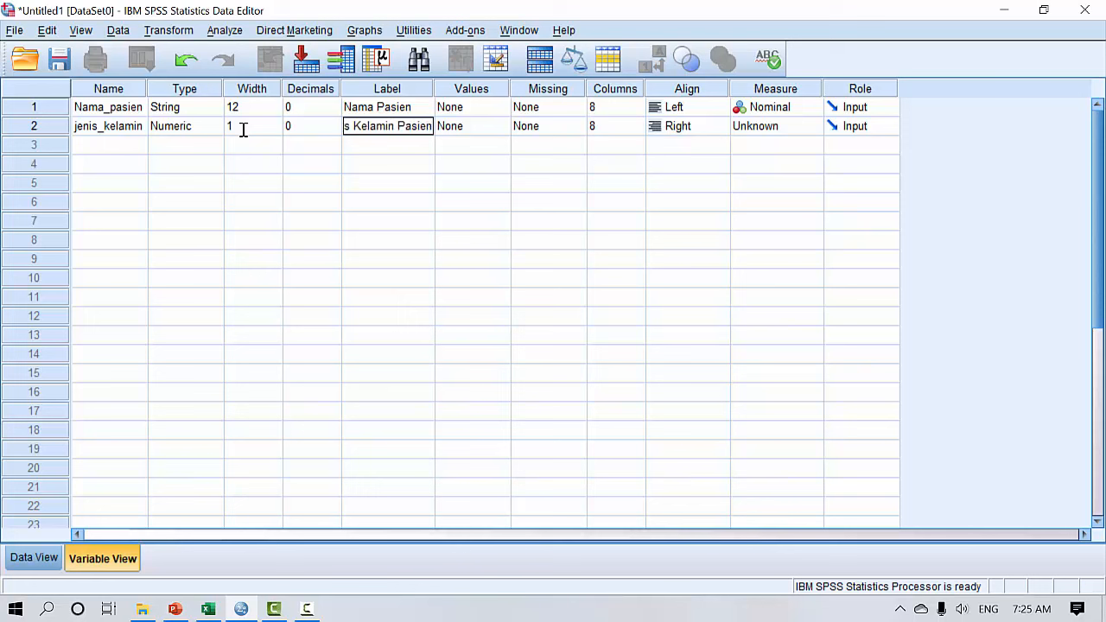
key("Return")
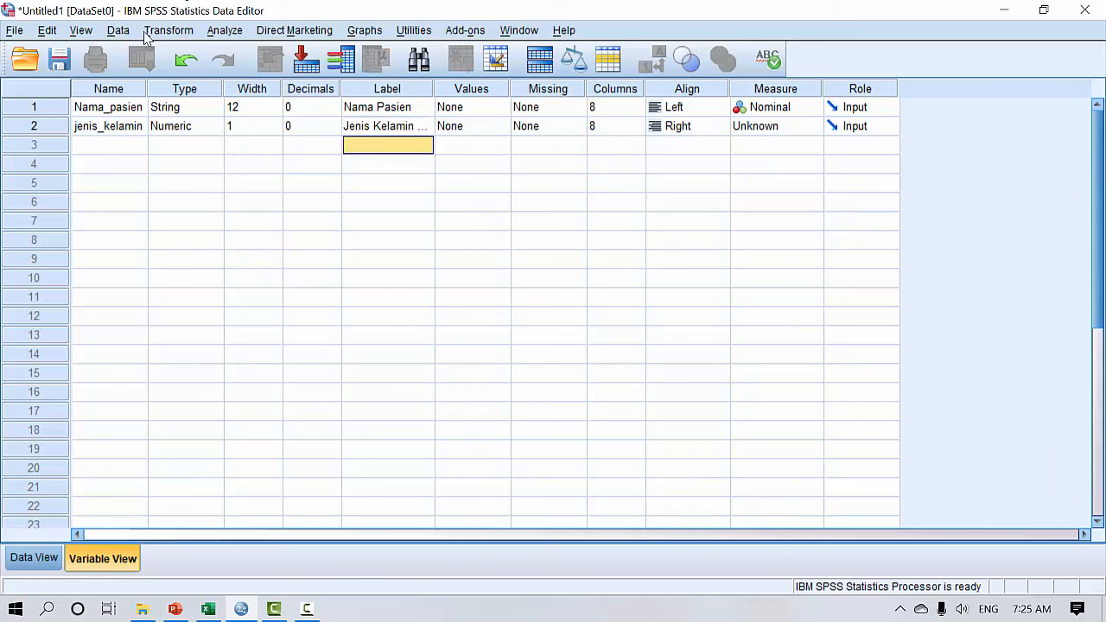
Step: Widen the Label column and add the value label 1 = Pria for jenis_kelamin
left_click_drag(433, 92, 462, 91)
left_click(536, 130)
left_click(533, 127)
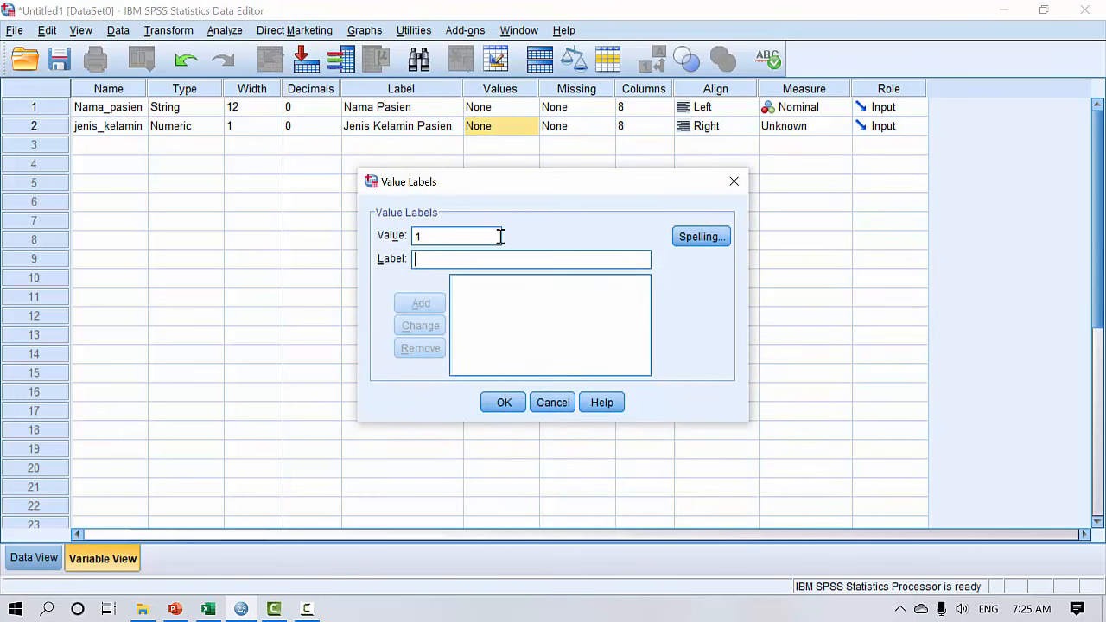
type("Laki")
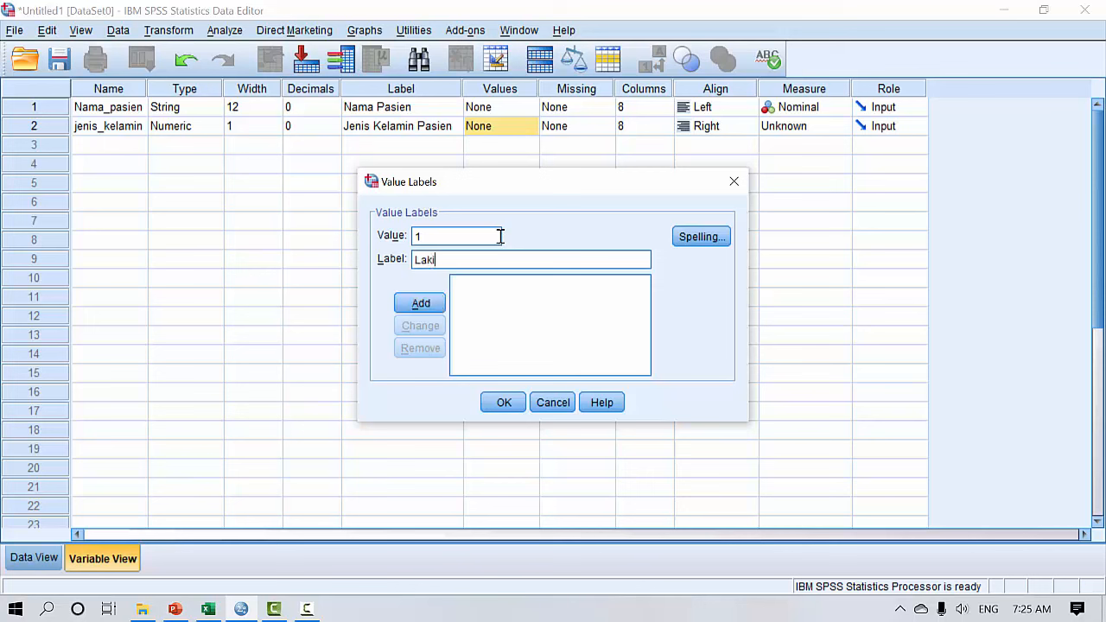
type("=lak")
key("BackSpace")
key("BackSpace")
key("BackSpace")
key("BackSpace")
key("BackSpace")
key("BackSpace")
key("BackSpace")
type("Pria")
left_click(432, 303)
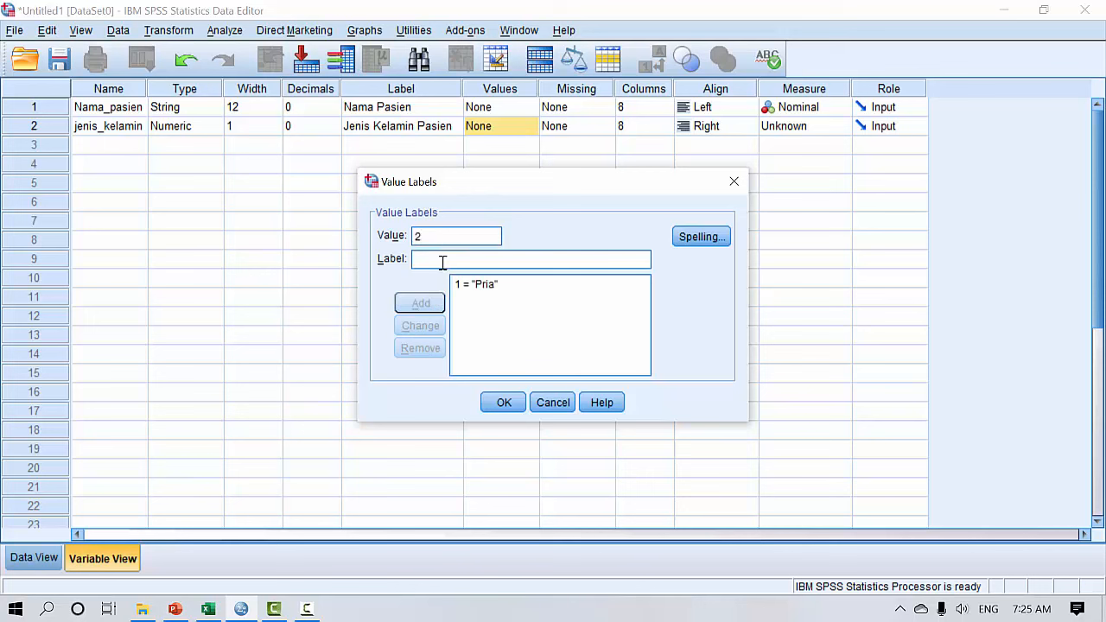
Step: Add the value label 2 = Wanita and confirm the value labels
type("Perem")
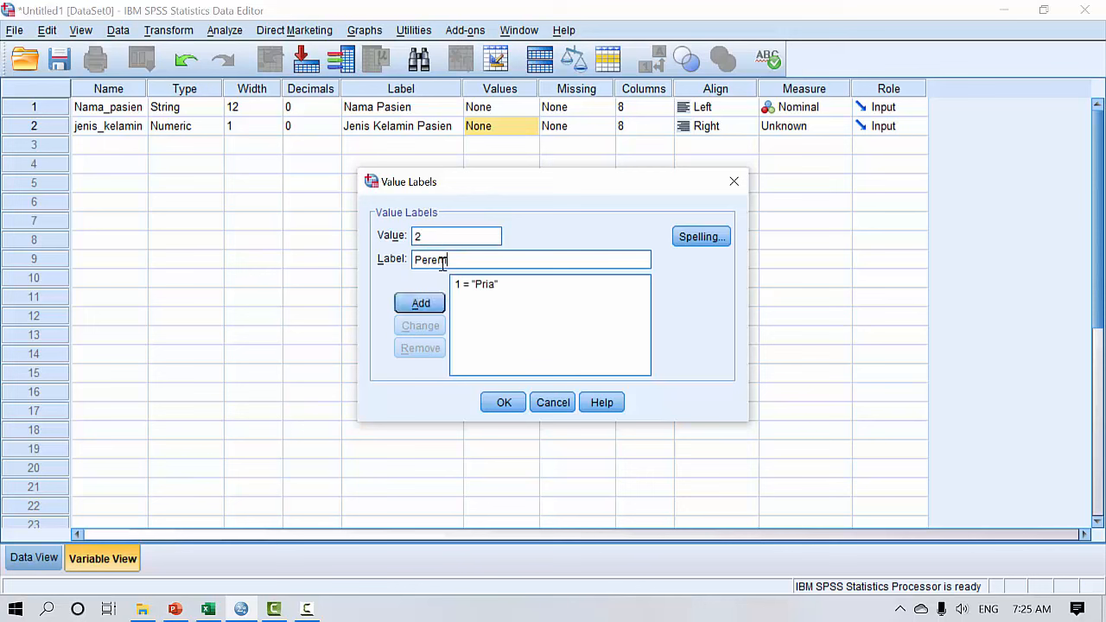
key("BackSpace")
key("BackSpace")
key("BackSpace")
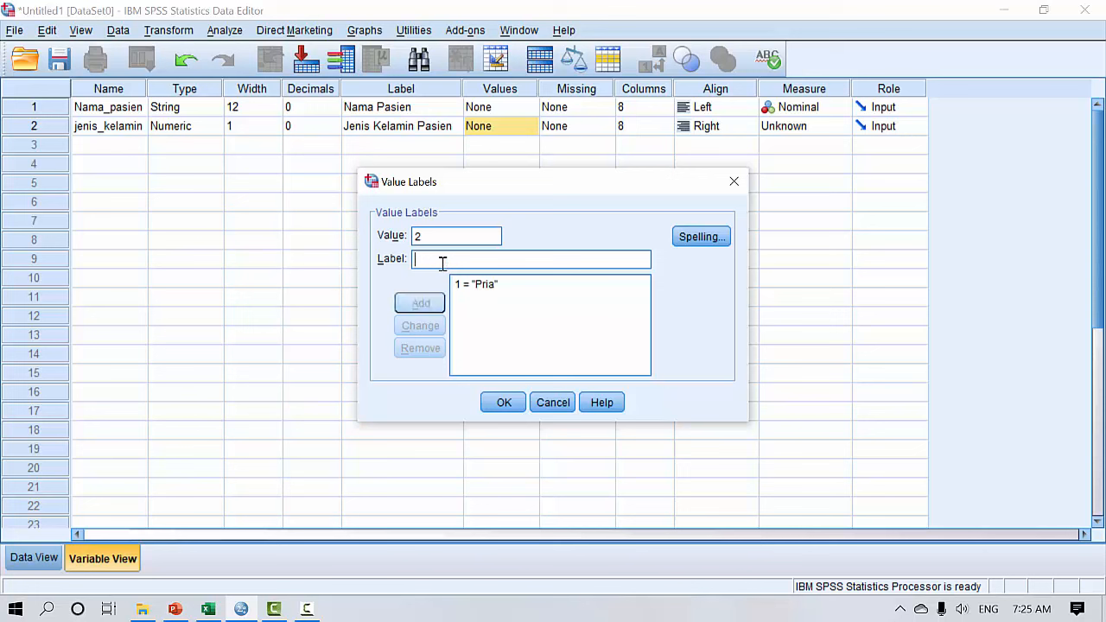
type("Wa")
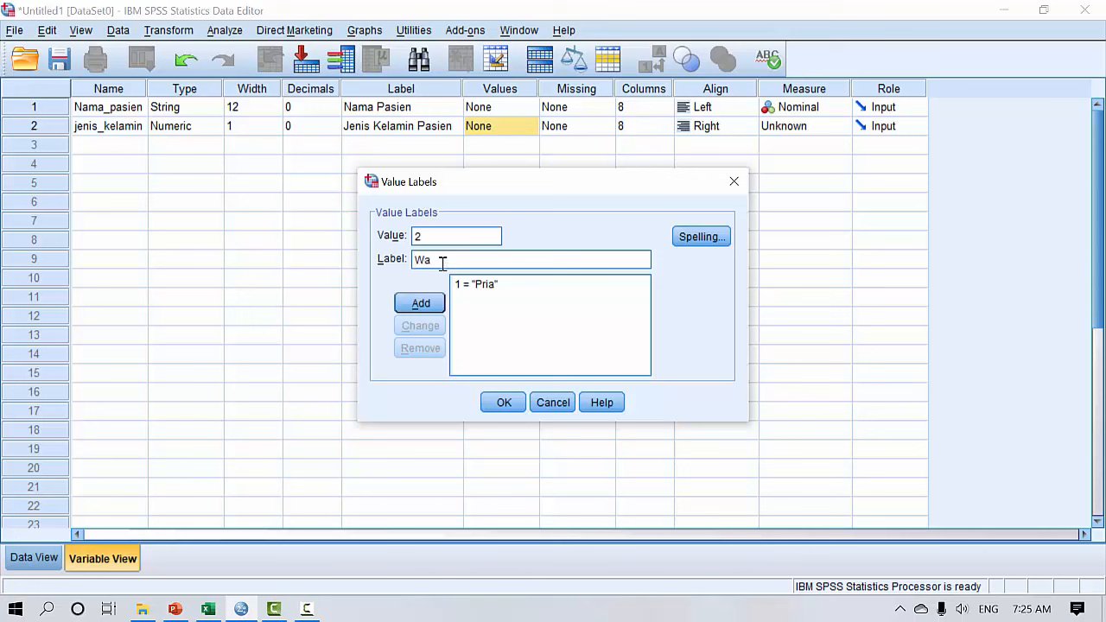
type("nita")
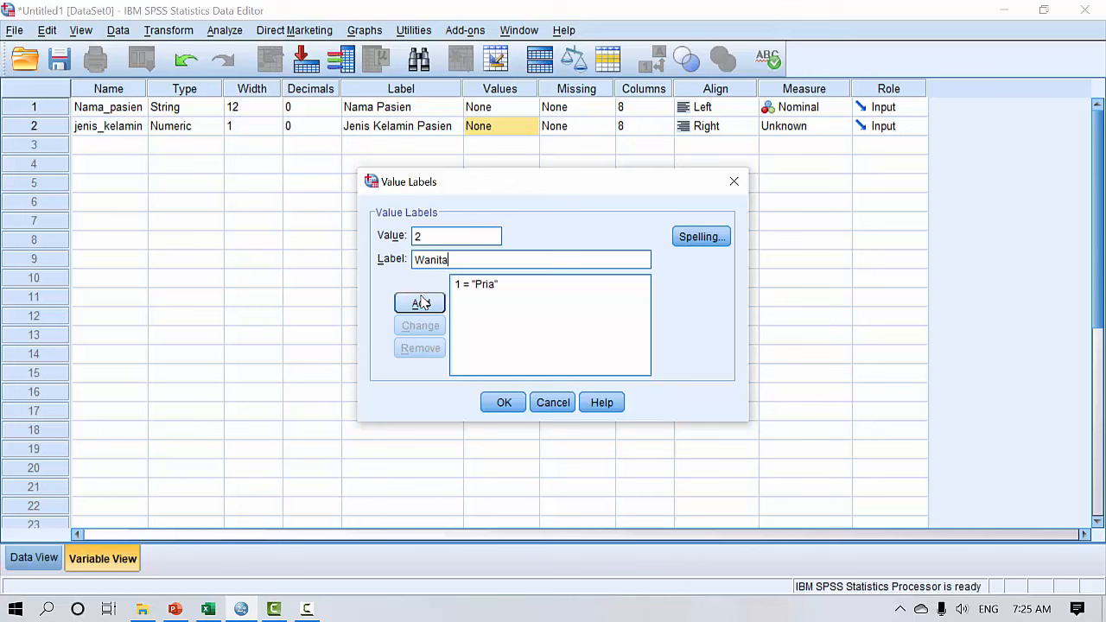
left_click(422, 302)
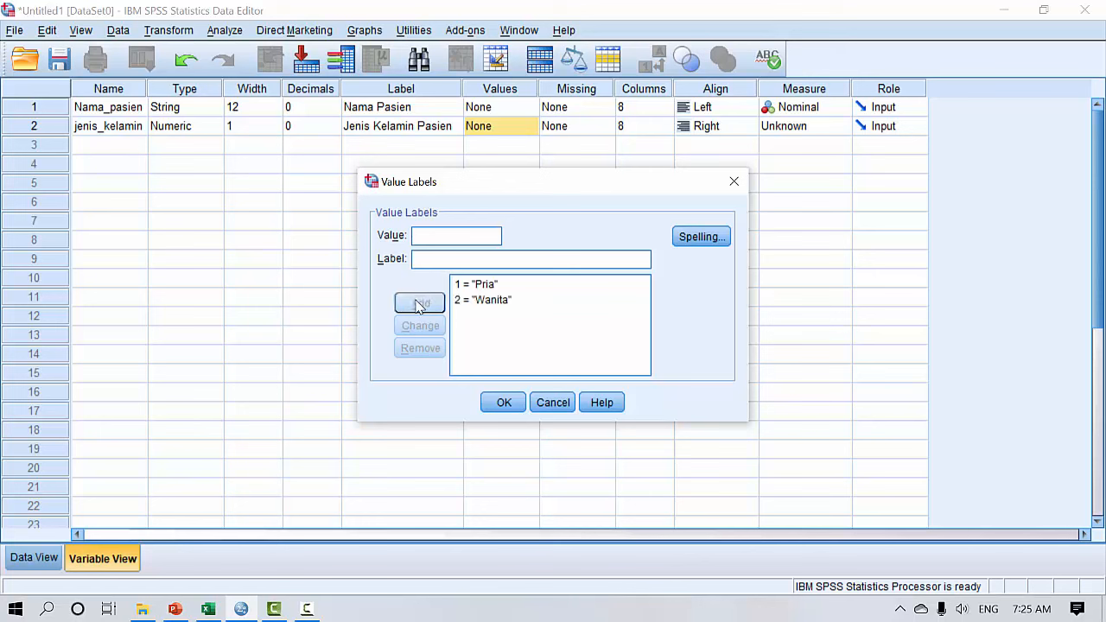
left_click(503, 403)
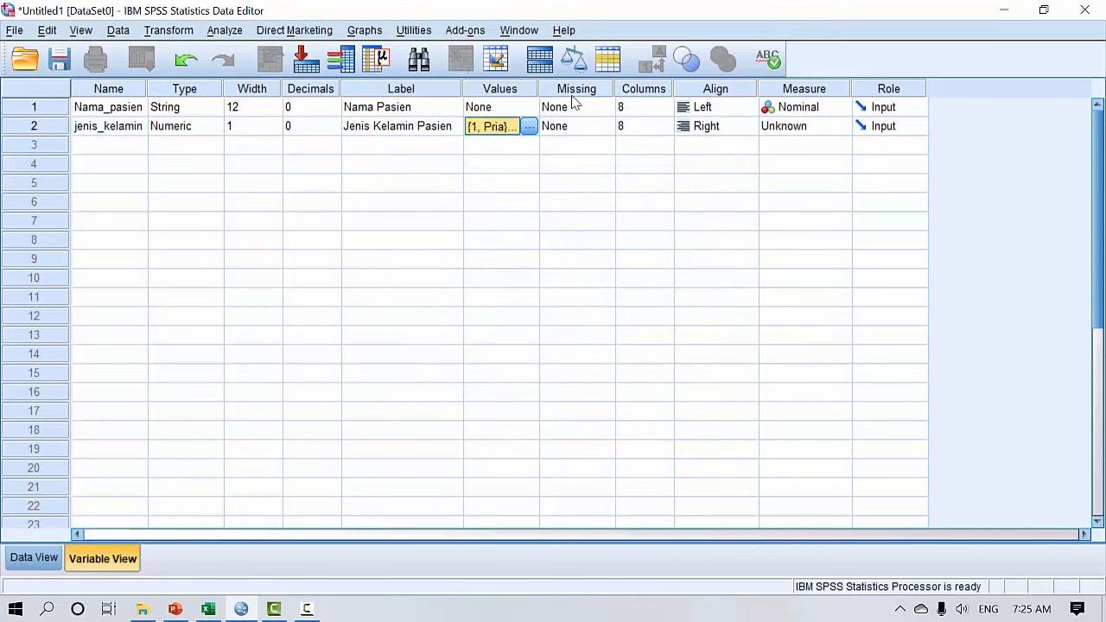
Step: Widen the Values column so the labels show, leaving Nama_pasien's measure at Nominal
left_click_drag(537, 84, 579, 83)
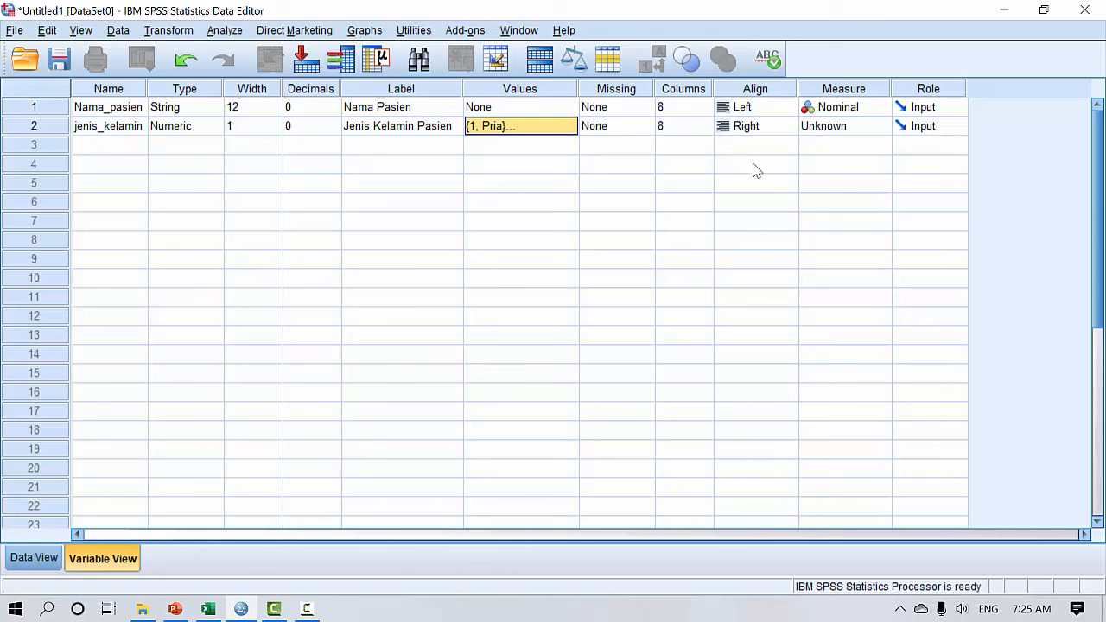
left_click(869, 113)
left_click(869, 114)
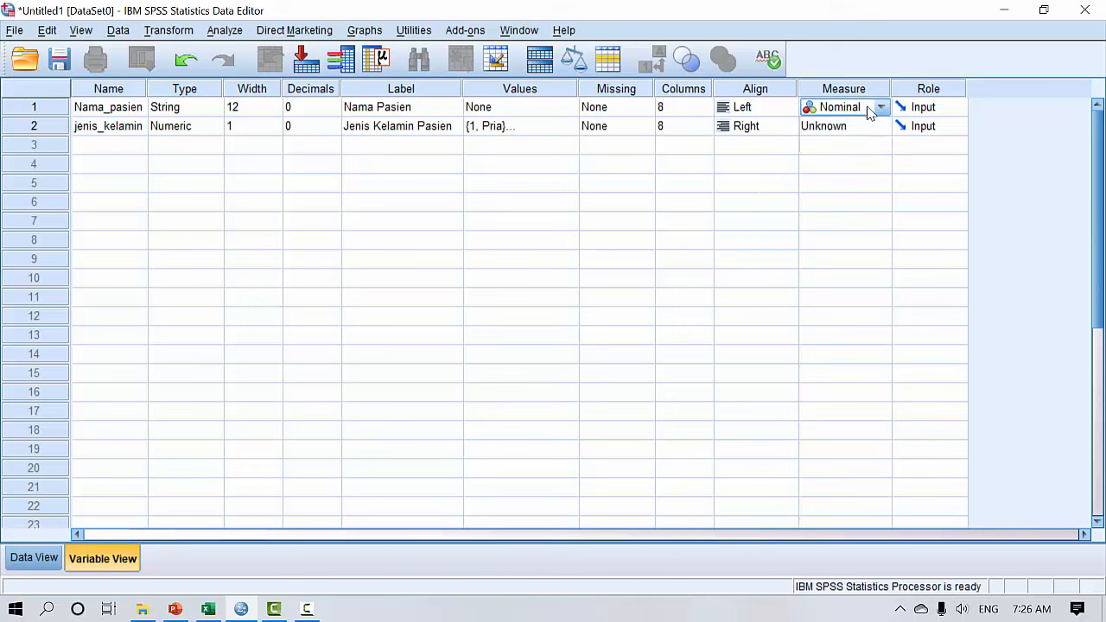
left_click(870, 113)
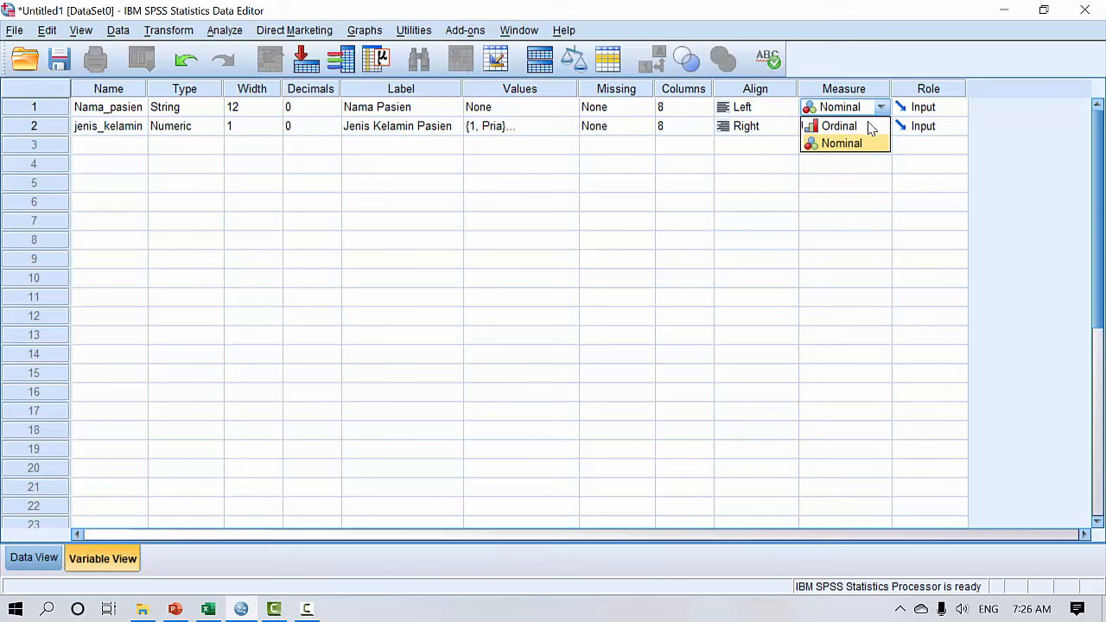
left_click(871, 138)
left_click(880, 109)
Step: Change jenis_kelamin's measurement level from Scale to Nominal
left_click(883, 170)
left_click(880, 128)
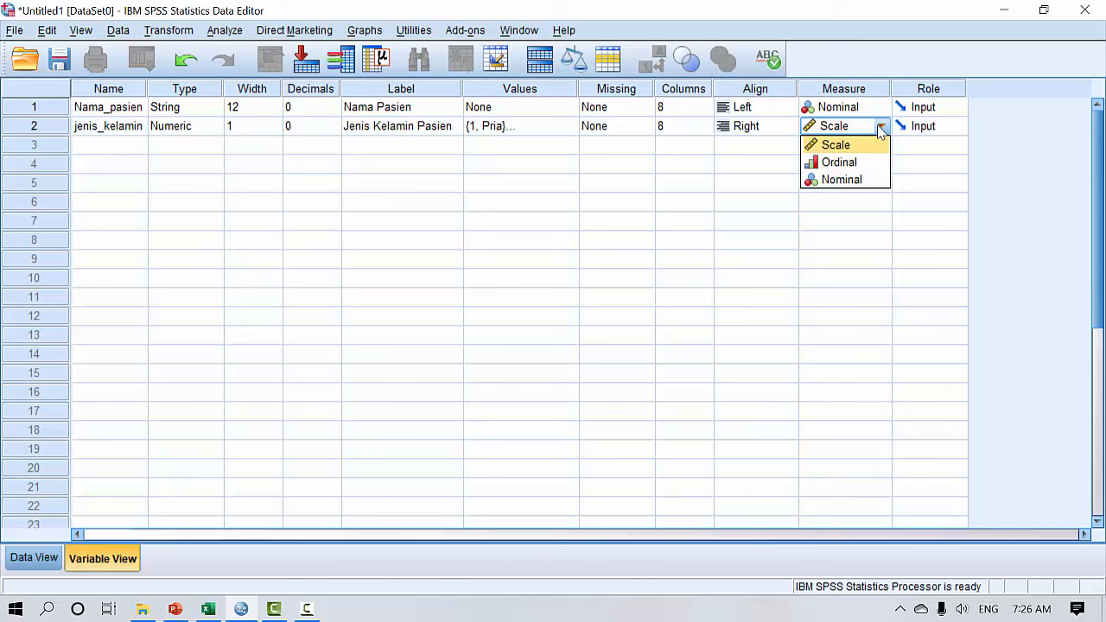
left_click(868, 179)
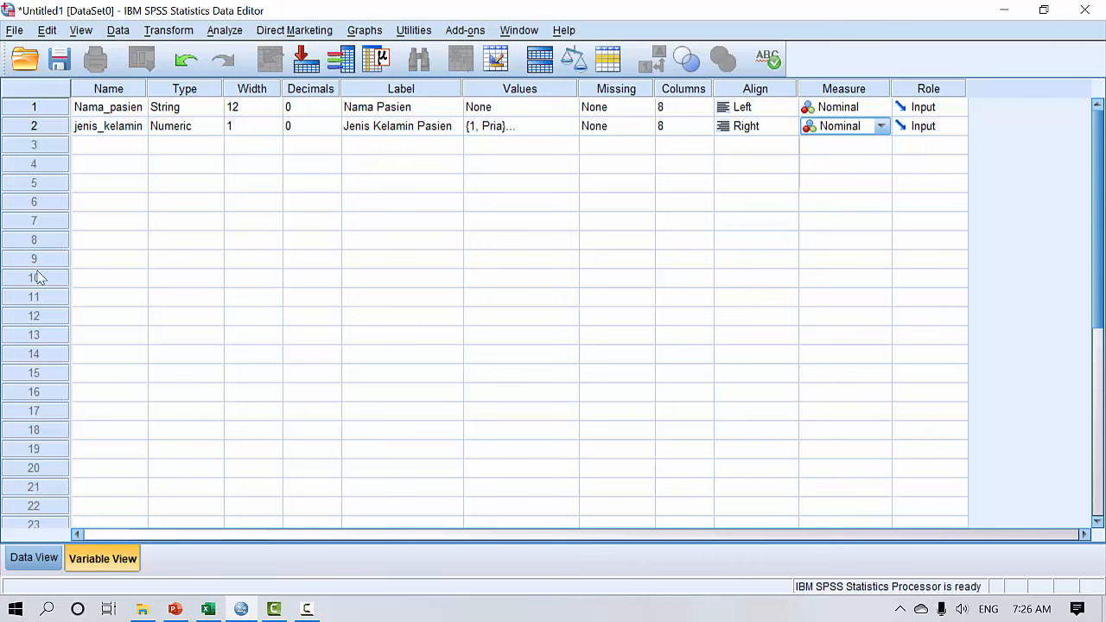
Step: In Data View, widen the Nama_pasien and jenis_kelamin columns
left_click(34, 558)
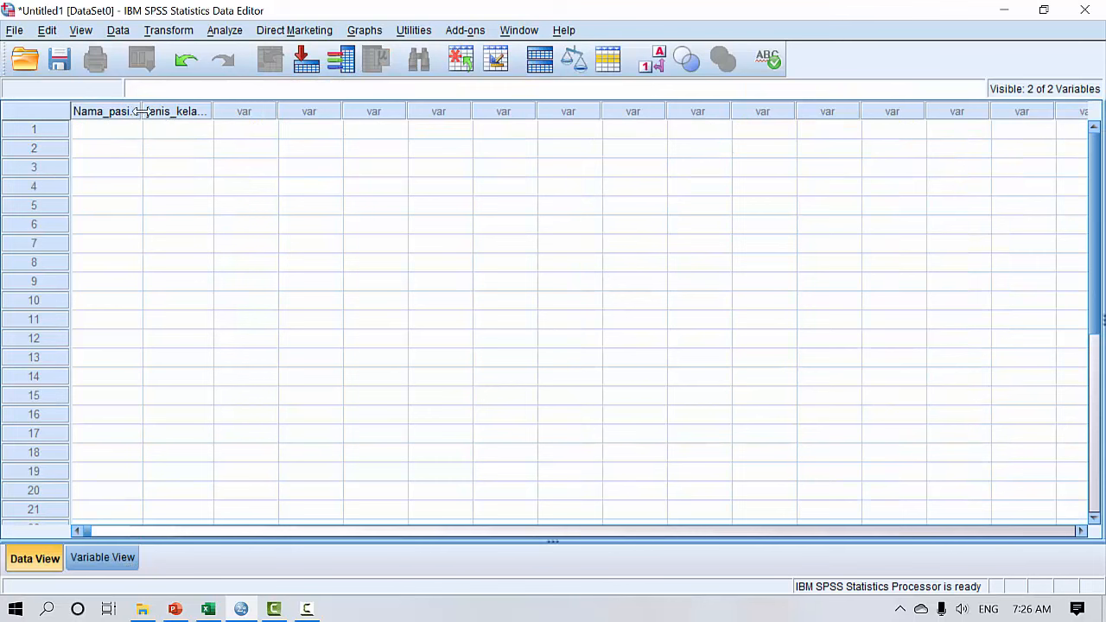
left_click_drag(143, 112, 159, 111)
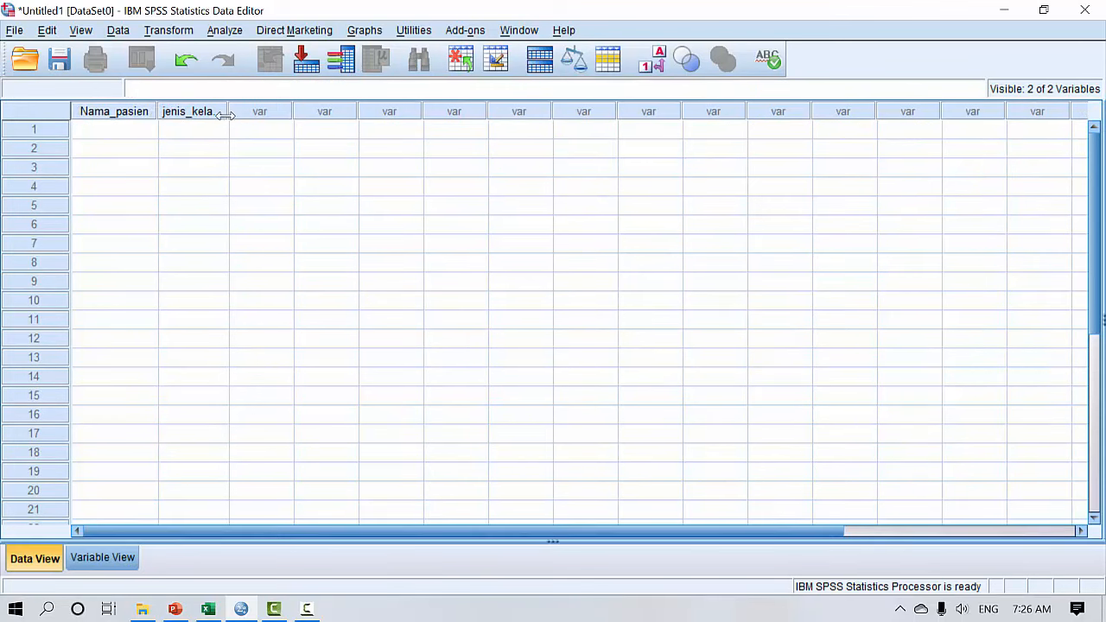
left_click_drag(227, 112, 245, 112)
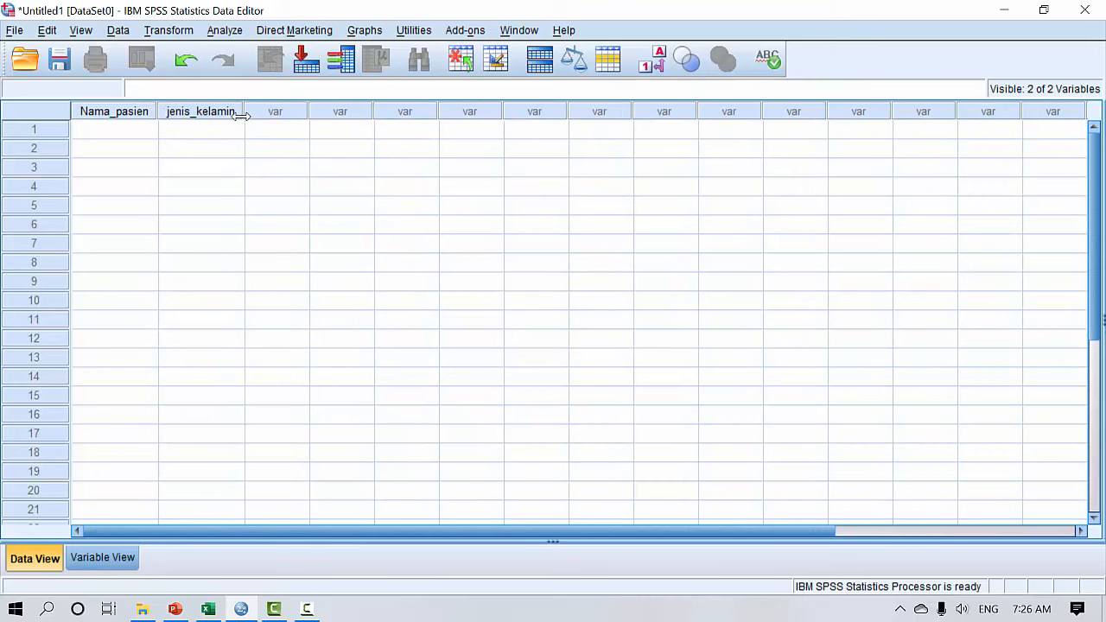
Step: Enter the two patients' names in rows 1 and 2 of Nama_pasien
left_click(125, 130)
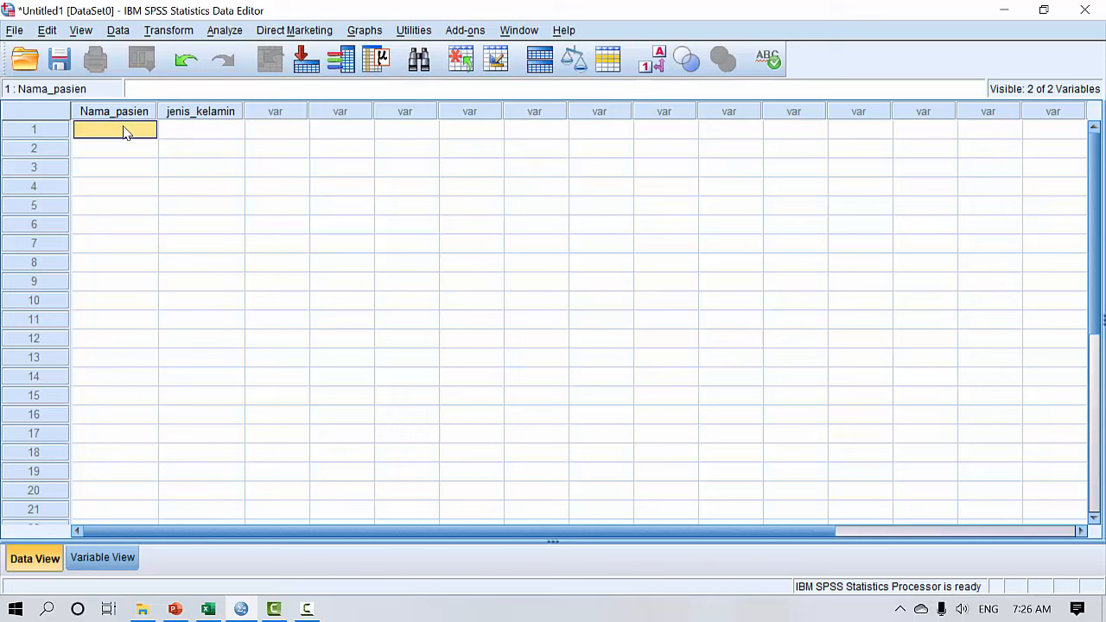
type("Iwan")
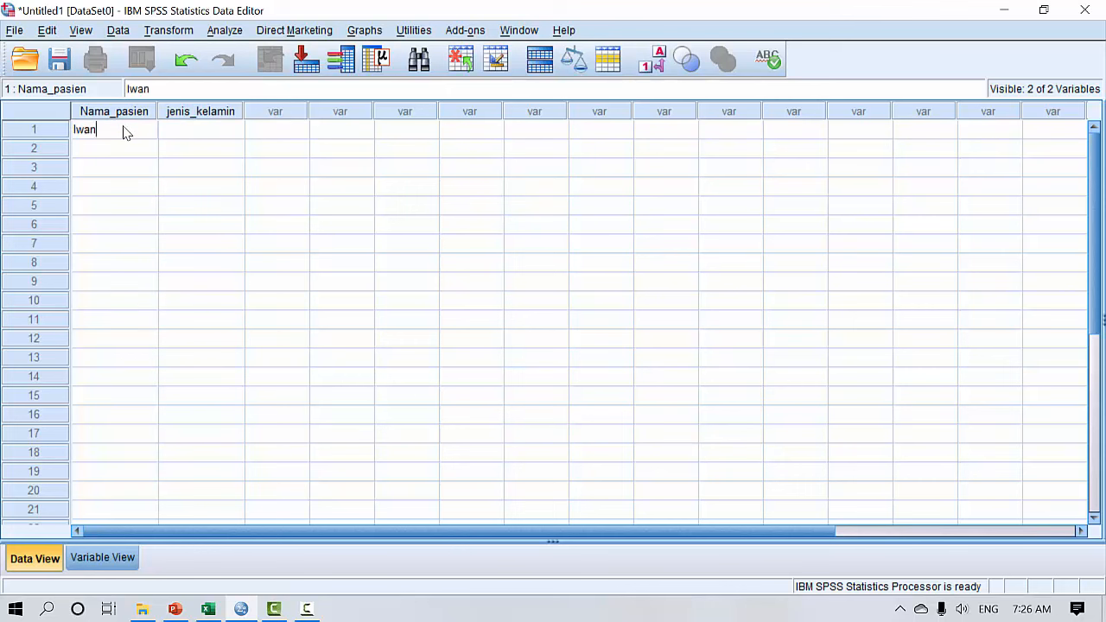
key("Return")
type("Ade")
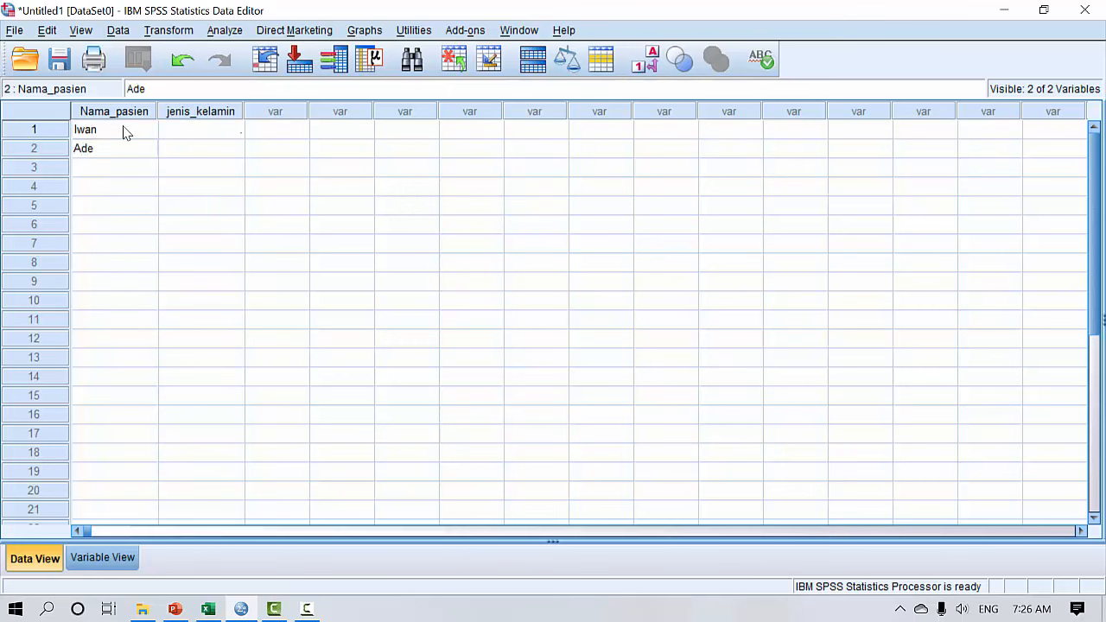
key("Return")
Step: Code jenis_kelamin as 1 for the first patient and 2 for the second
key("Up")
key("Up")
key("Right")
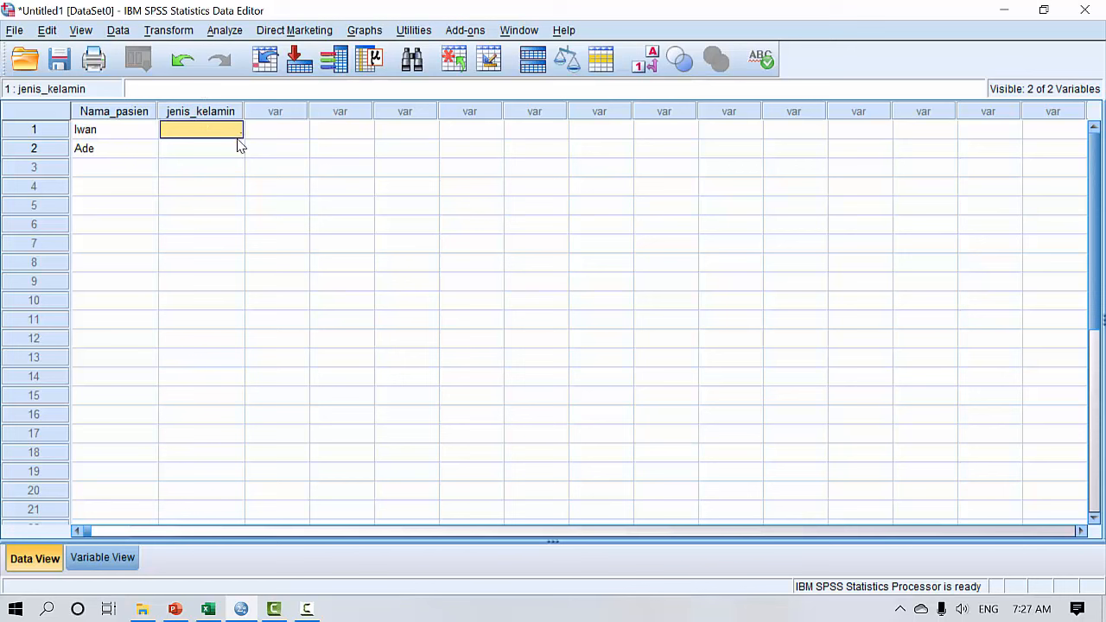
type("1")
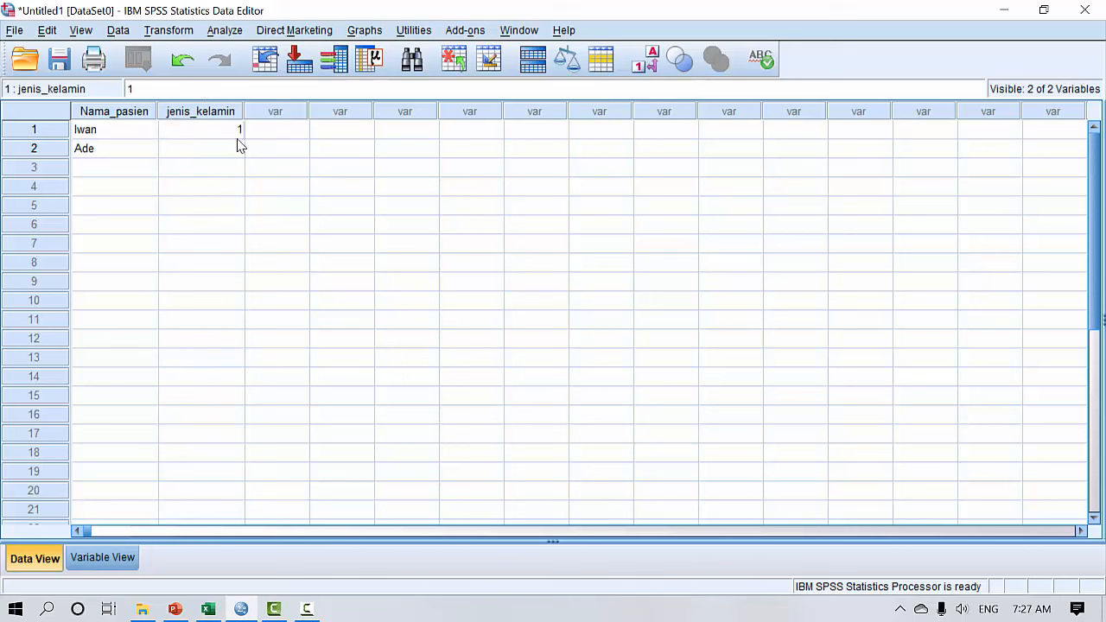
left_click(241, 146)
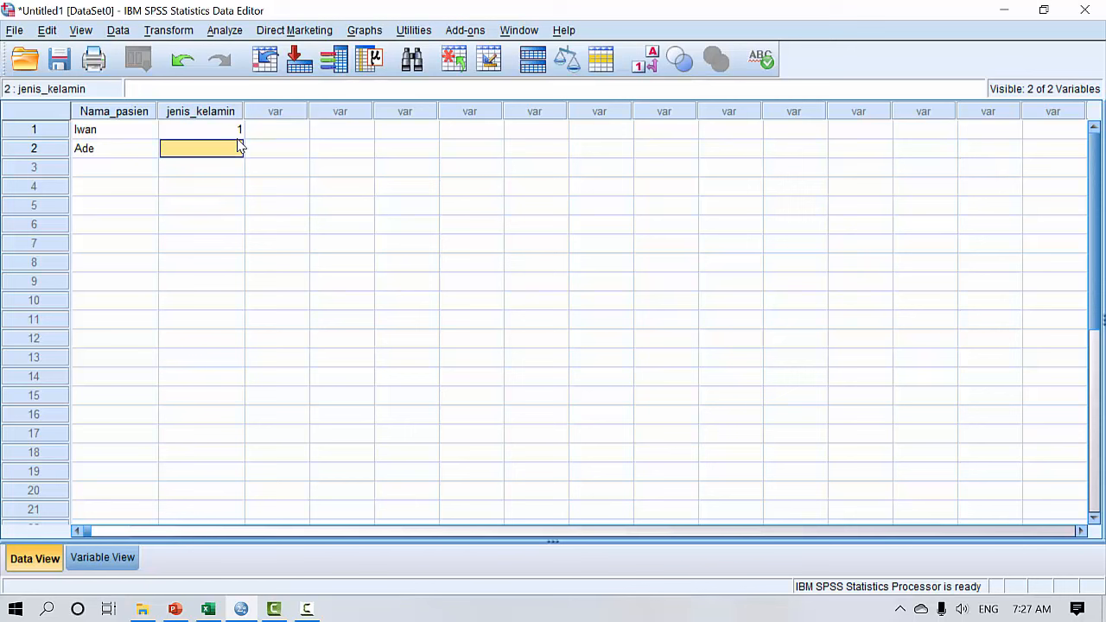
type("2")
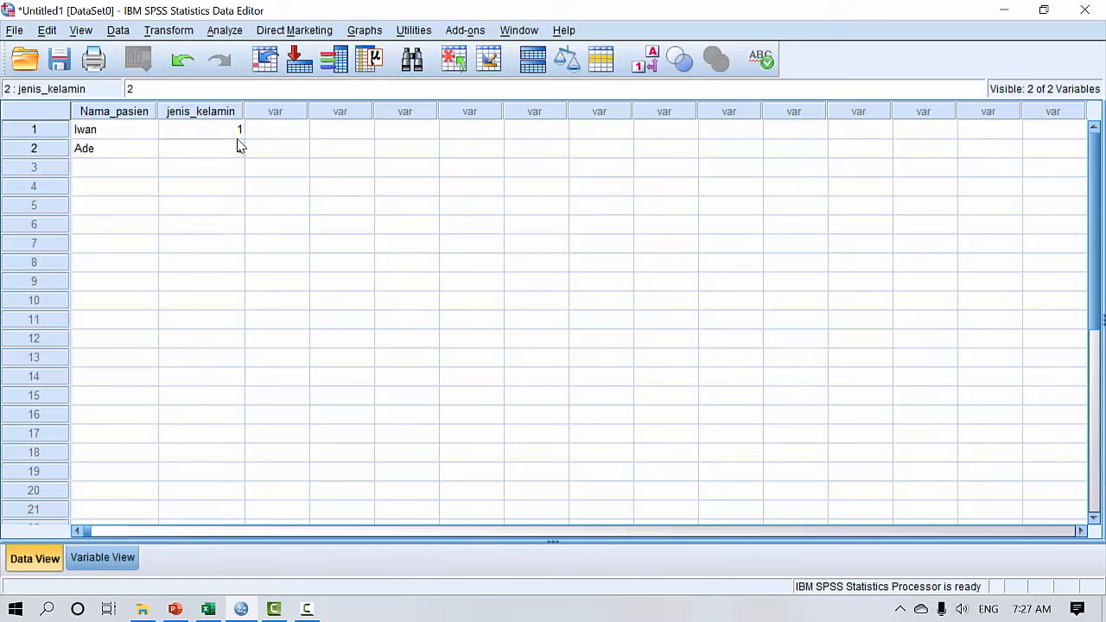
key("Return")
Step: Complete the second patient's full name in Nama_pasien and recheck their jenis_kelamin value
key("Left")
key("Up")
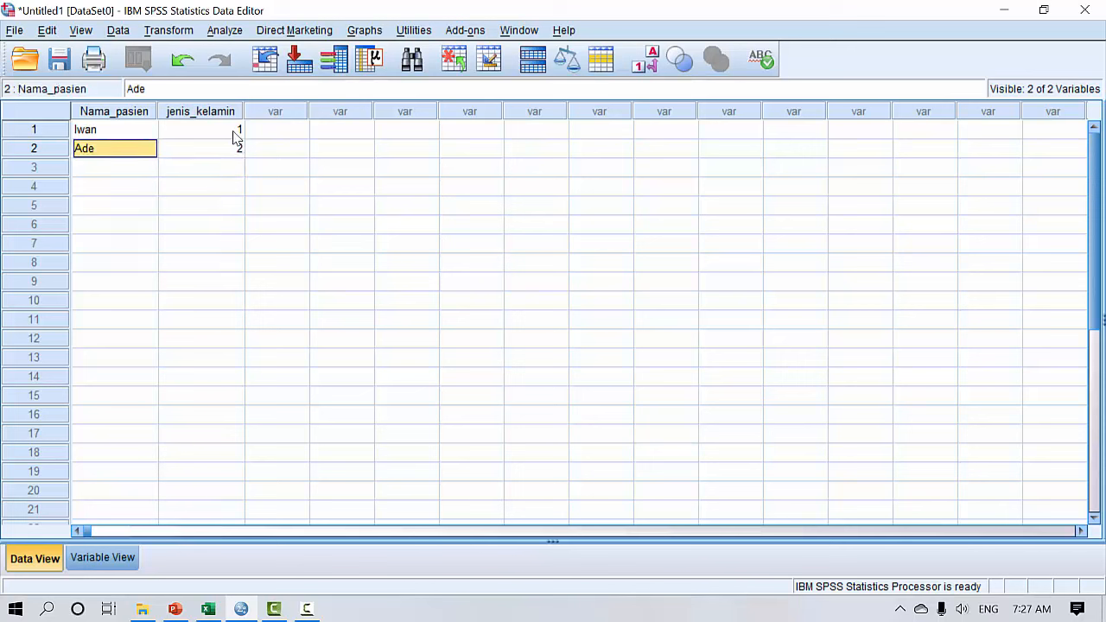
left_click(240, 96)
type("Suryati")
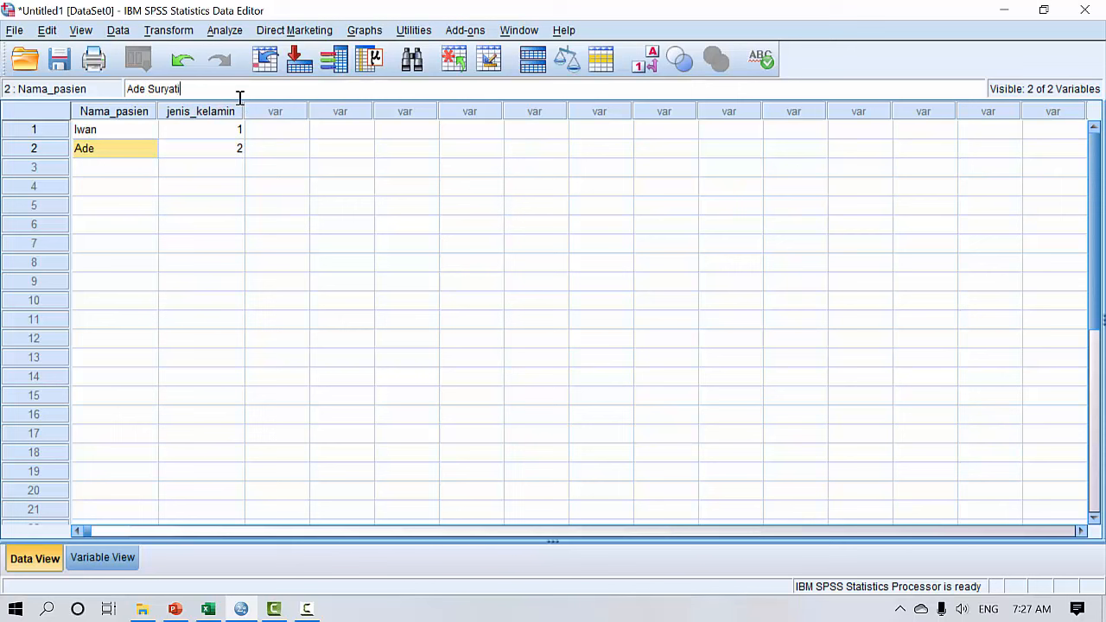
key("Return")
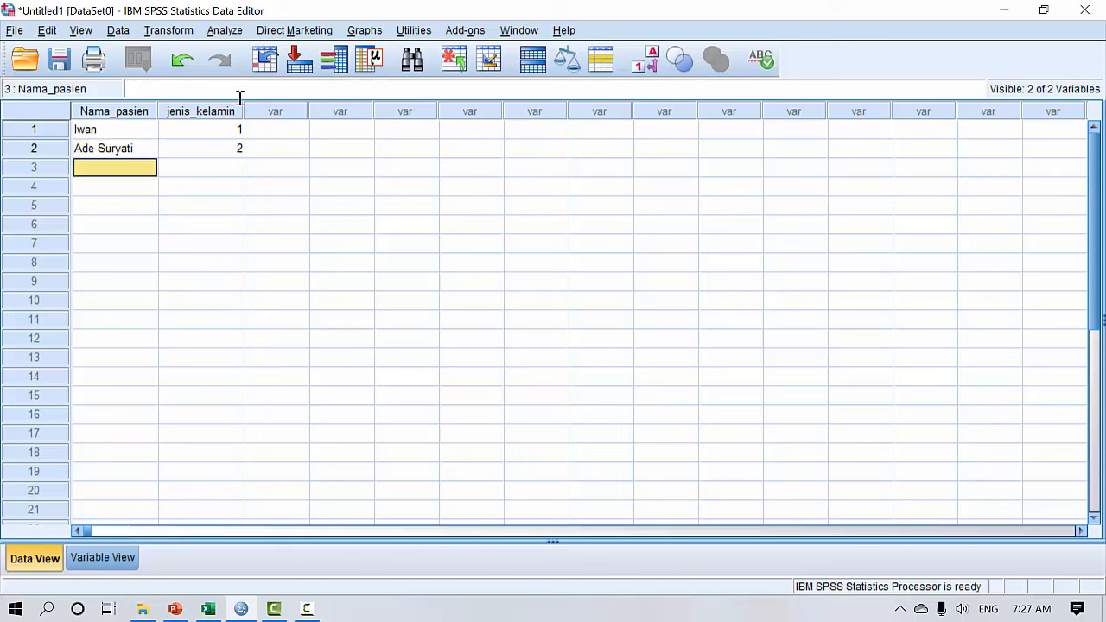
left_click(230, 153)
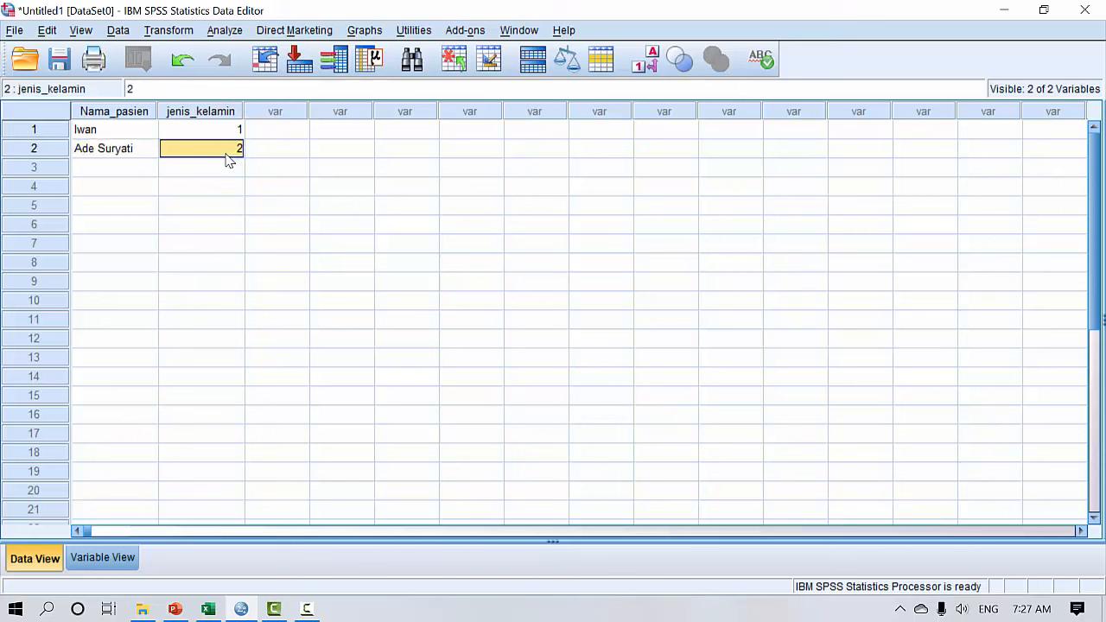
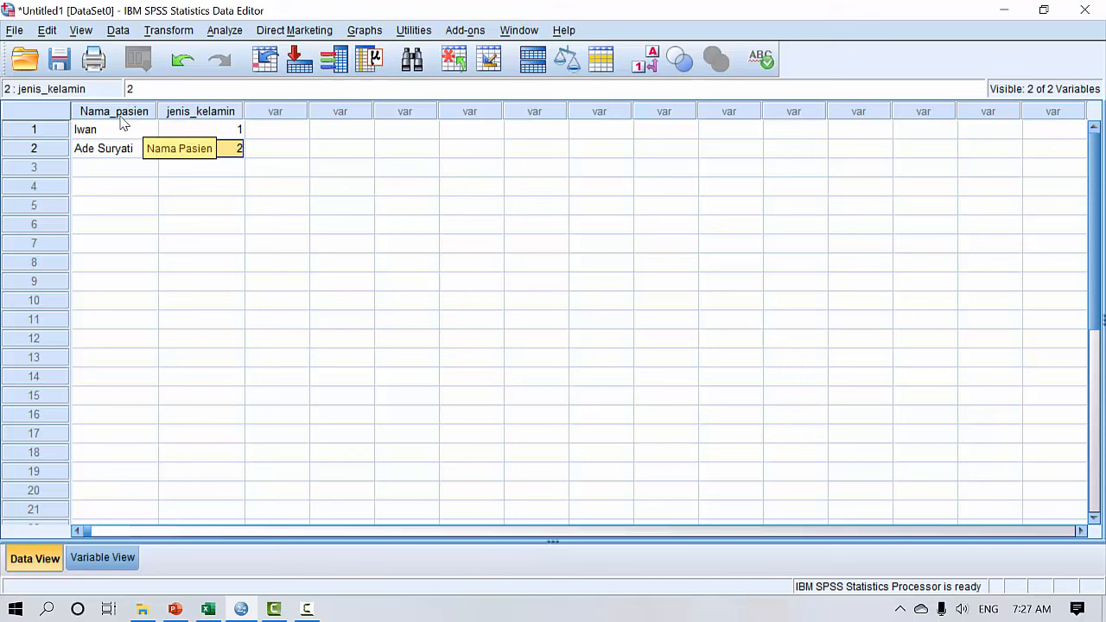
Step: Turn on Value Labels so jenis_kelamin codes 1 and 2 display as Pria and Wanita
left_click(228, 130)
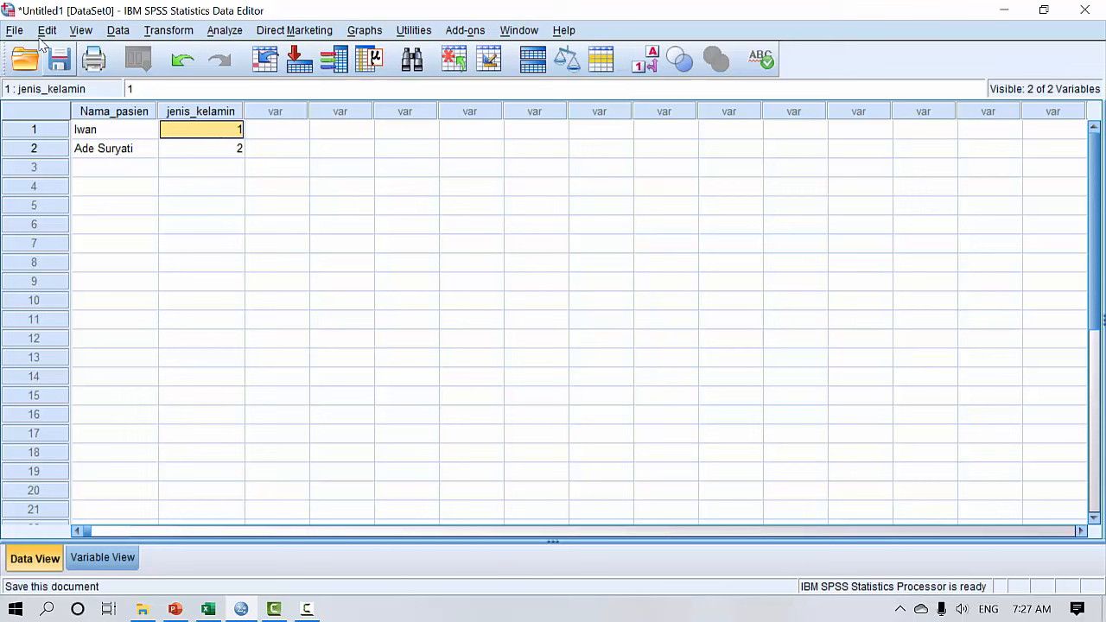
left_click(81, 31)
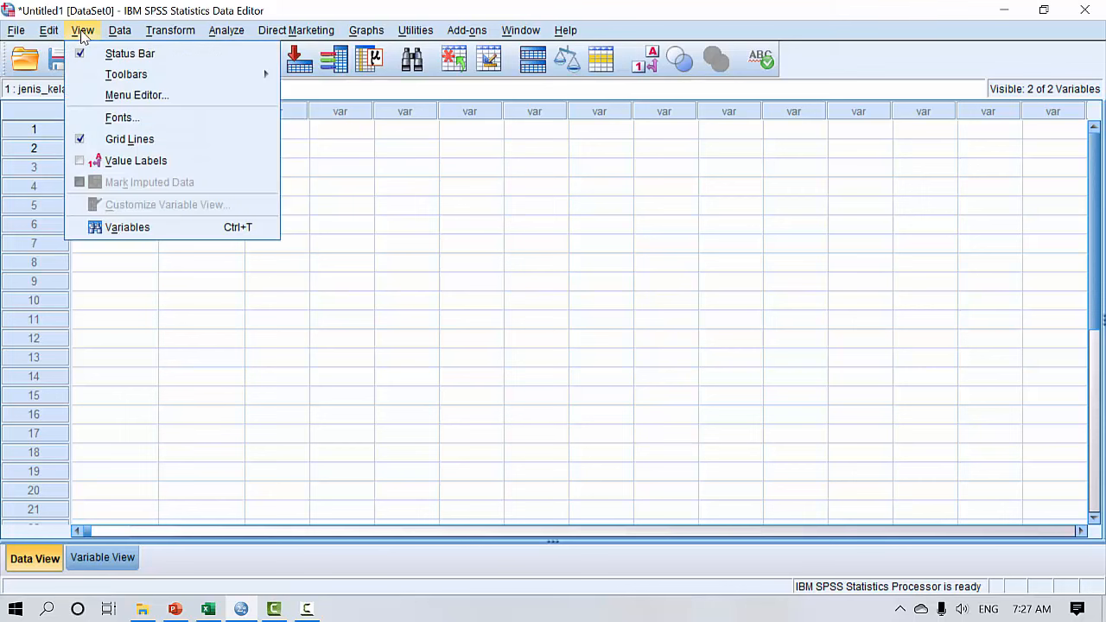
left_click(111, 160)
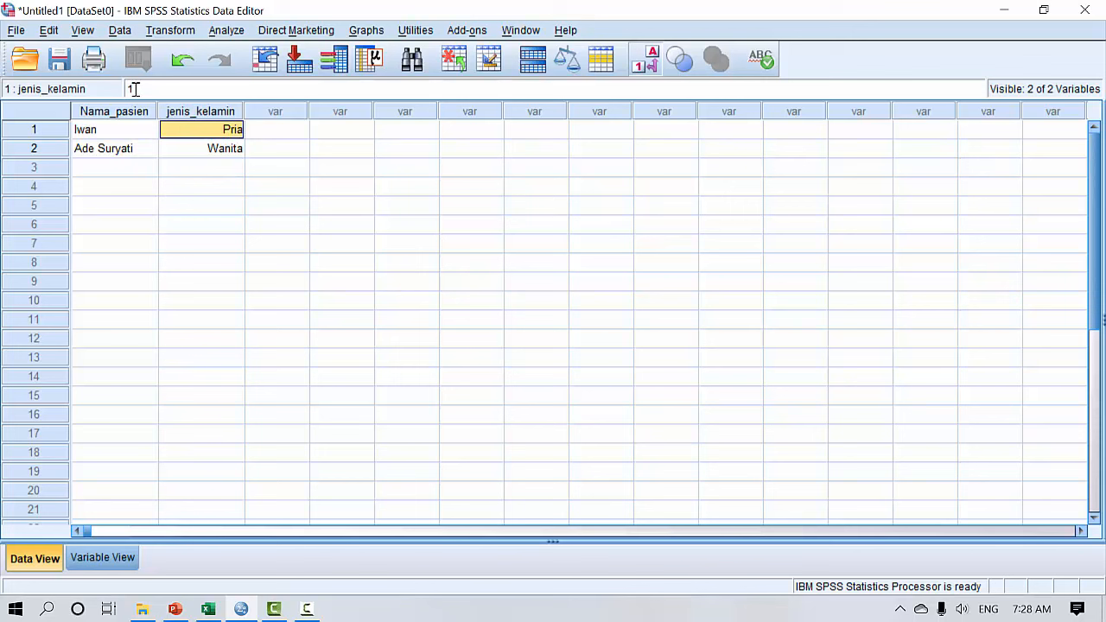
left_click(228, 152)
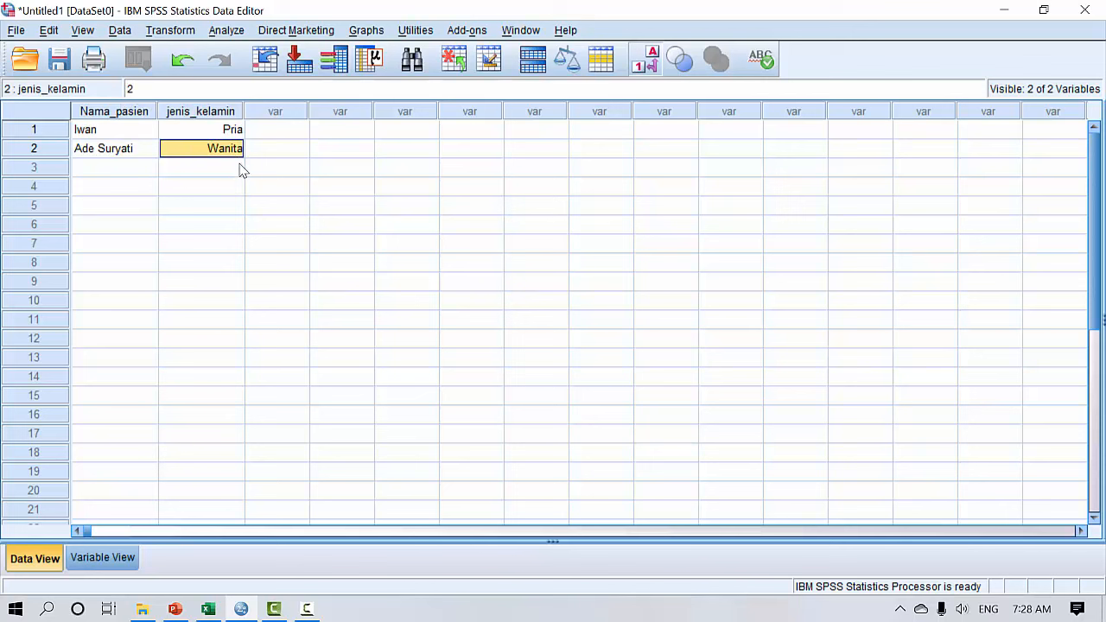
left_click(112, 169)
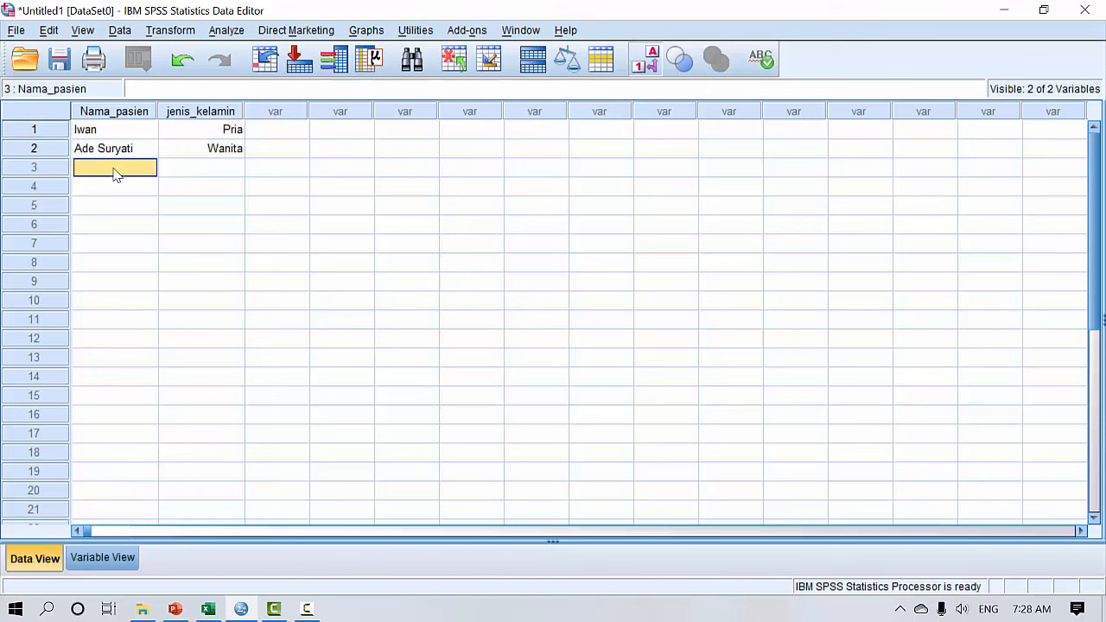
Step: Enter names Kurniawan, Kurniati and Kusnadi in Nama_pasien rows 3–5
type("Kurniawan")
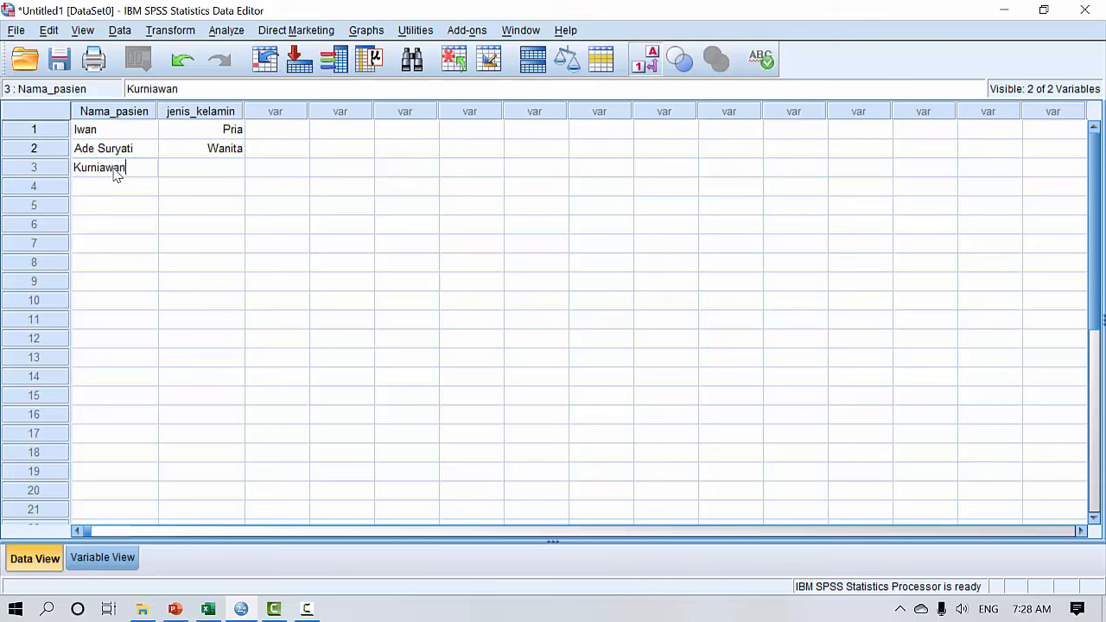
key("Return")
type("Kur")
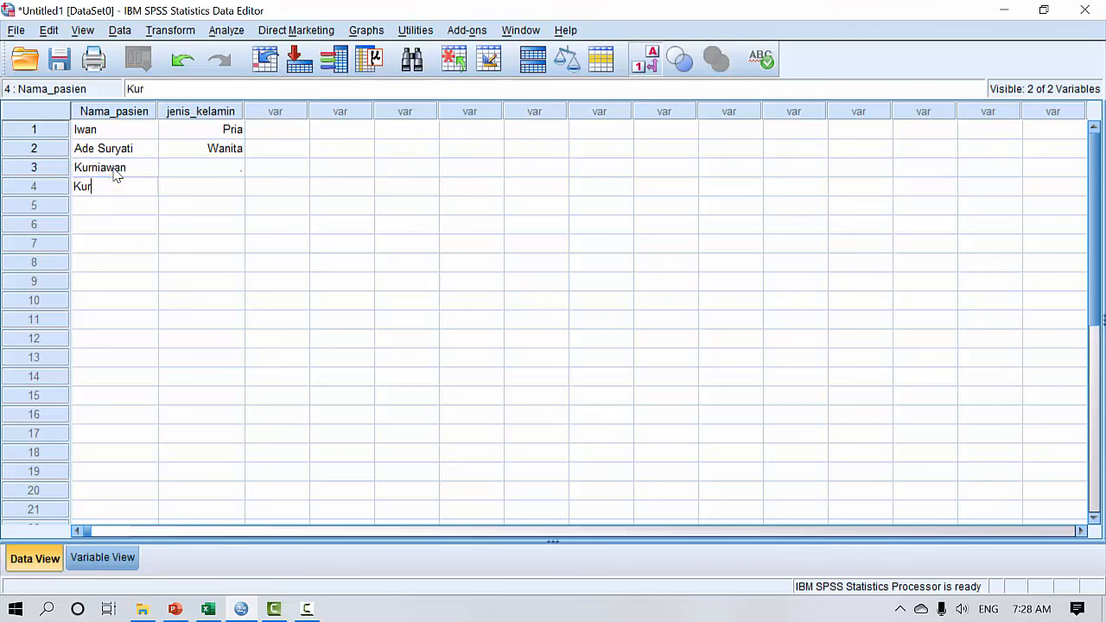
type("niati")
key("Return")
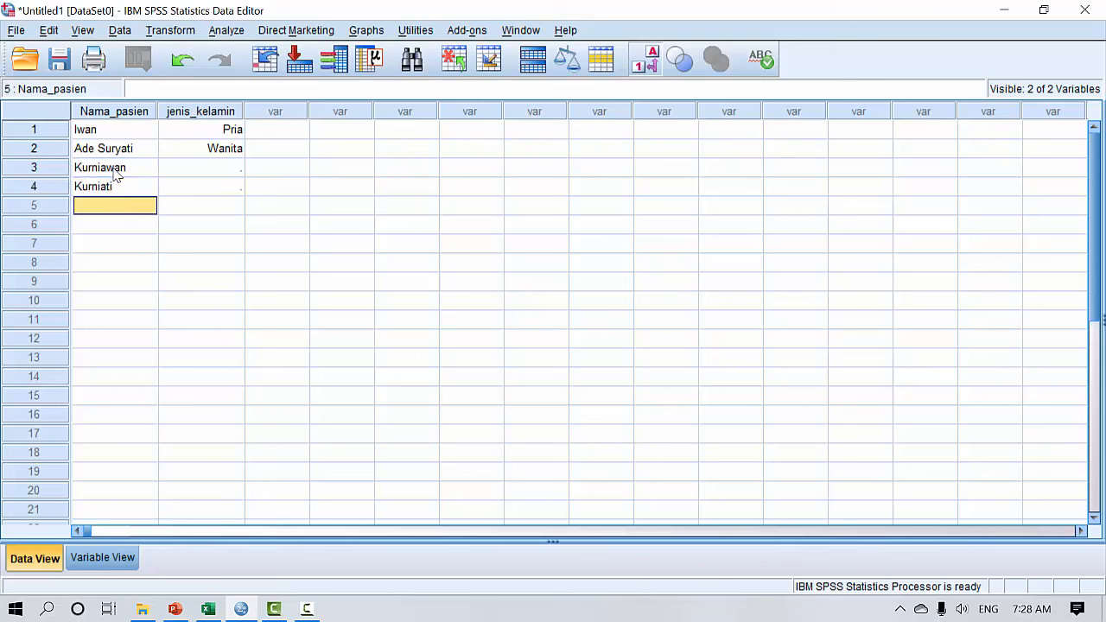
type("kus")
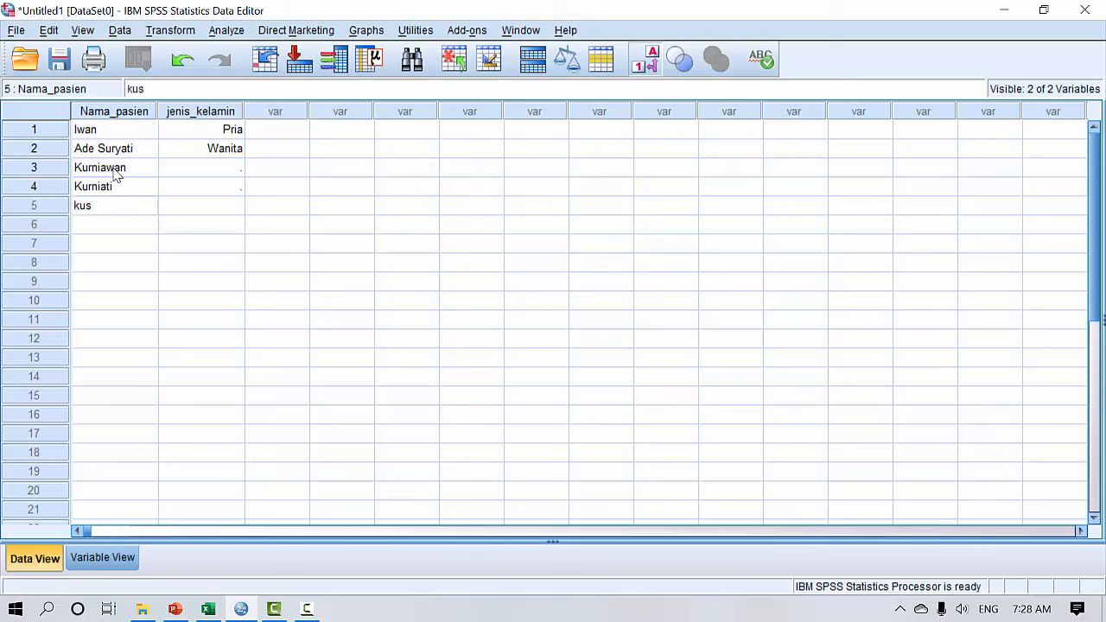
type("nadi")
key("BackSpace")
key("BackSpace")
key("BackSpace")
key("BackSpace")
key("BackSpace")
key("BackSpace")
key("BackSpace")
type("Kusnadi")
key("Return")
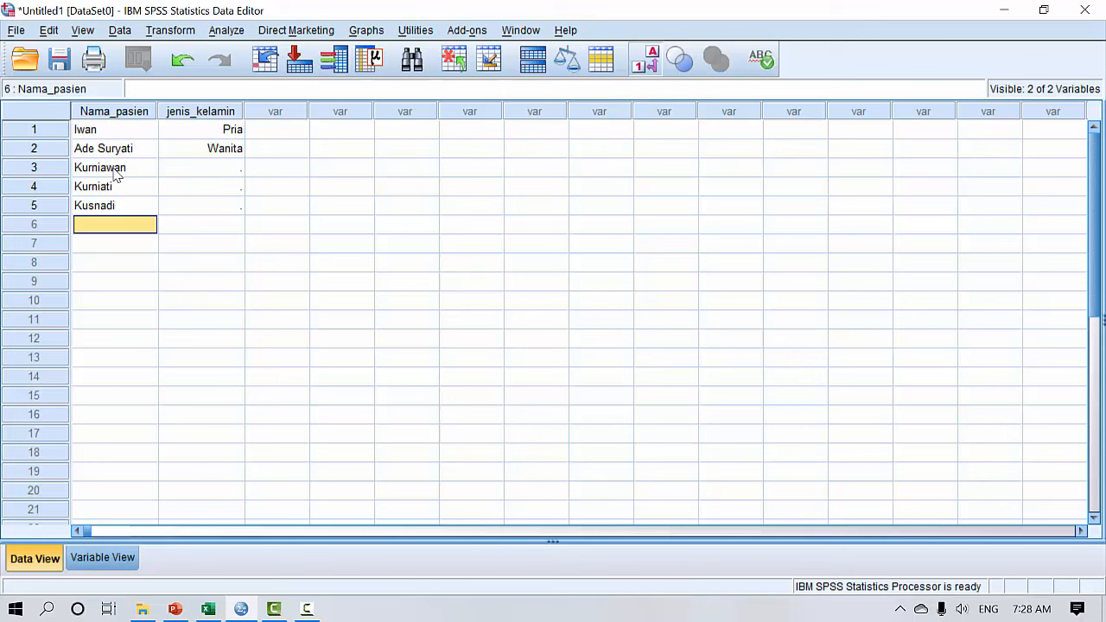
Step: Set jenis_kelamin for rows 3–5 to 1, 2, 1 (Pria, Wanita, Pria)
key("Right")
key("Up")
key("Up")
key("Up")
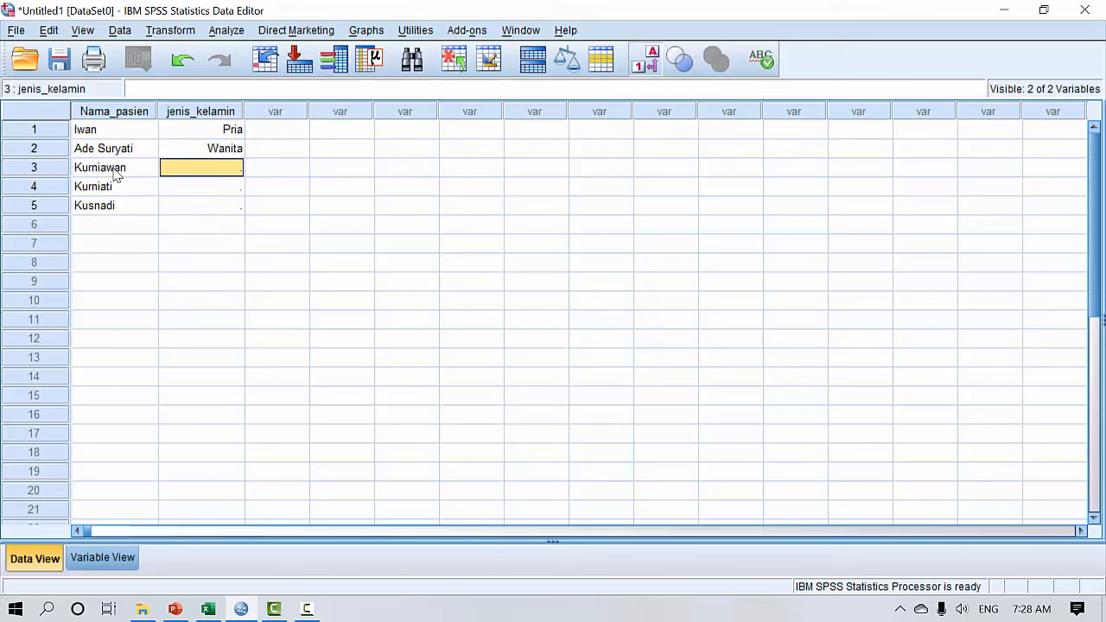
type("1")
key("Return")
type("1")
key("Return")
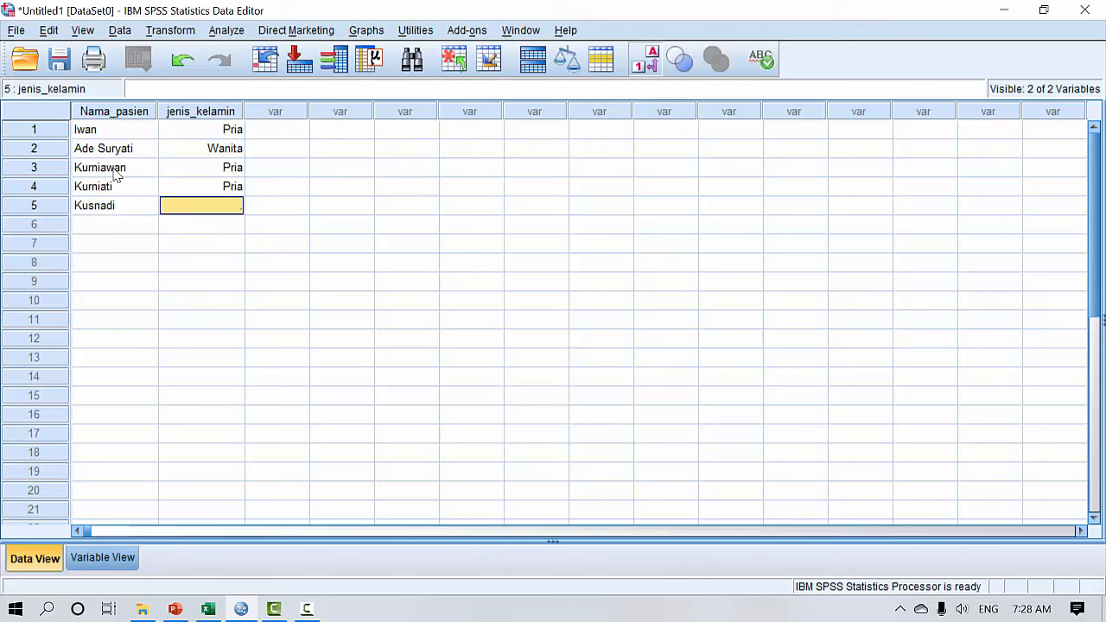
type("1")
key("Return")
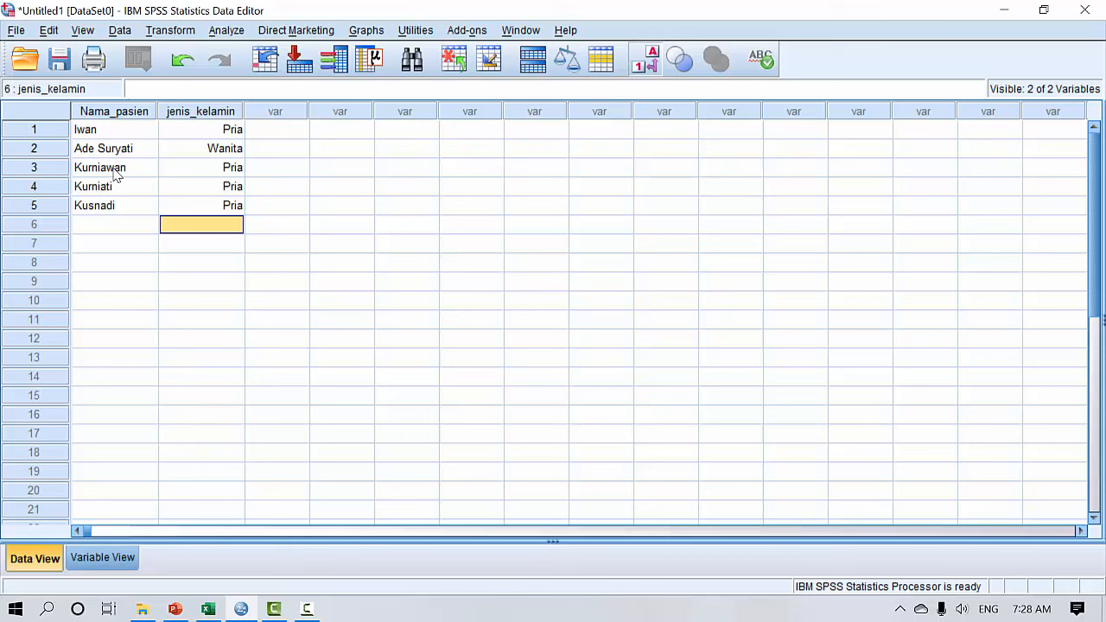
key("Up")
key("Up")
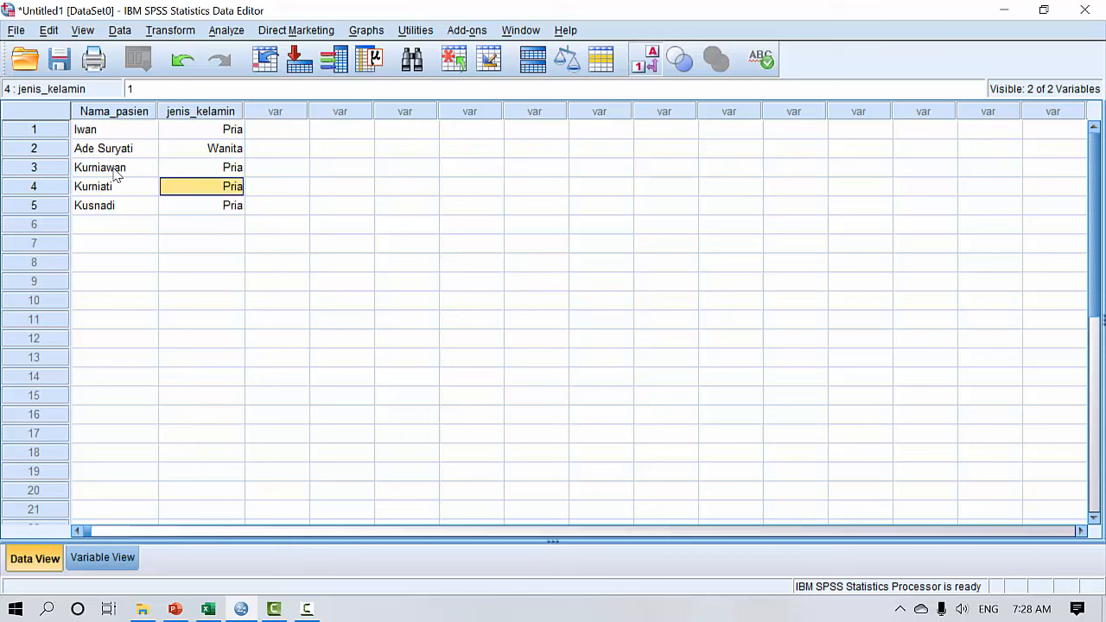
type("2")
key("Return")
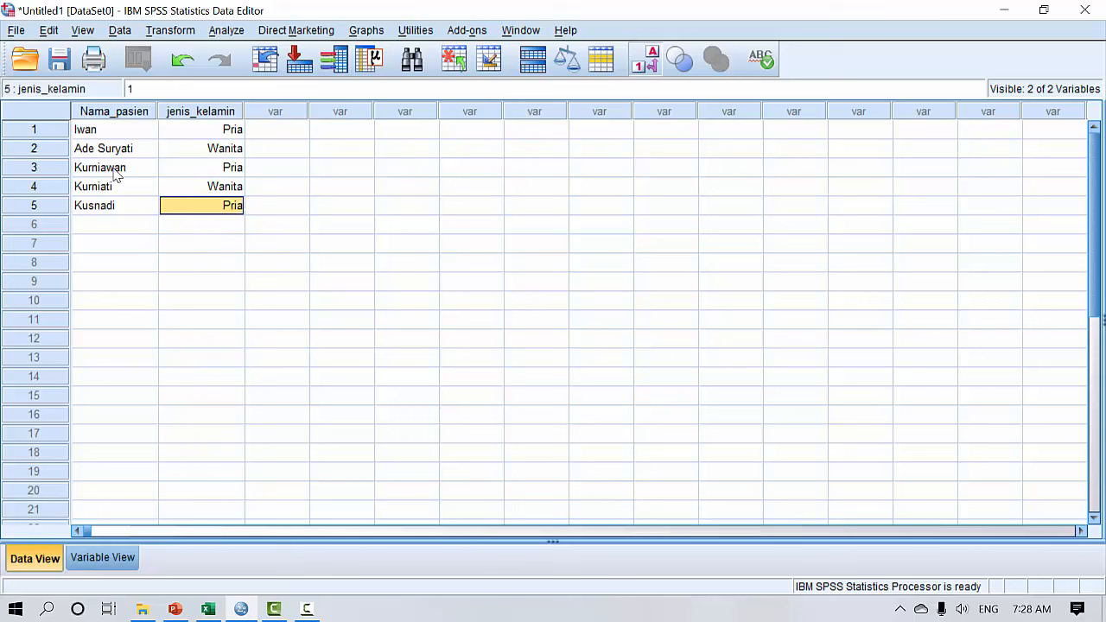
Step: Enter names Septi, Susan, Tiwi, Ujang and Aang in Nama_pasien rows 6–10
key("Down")
key("Left")
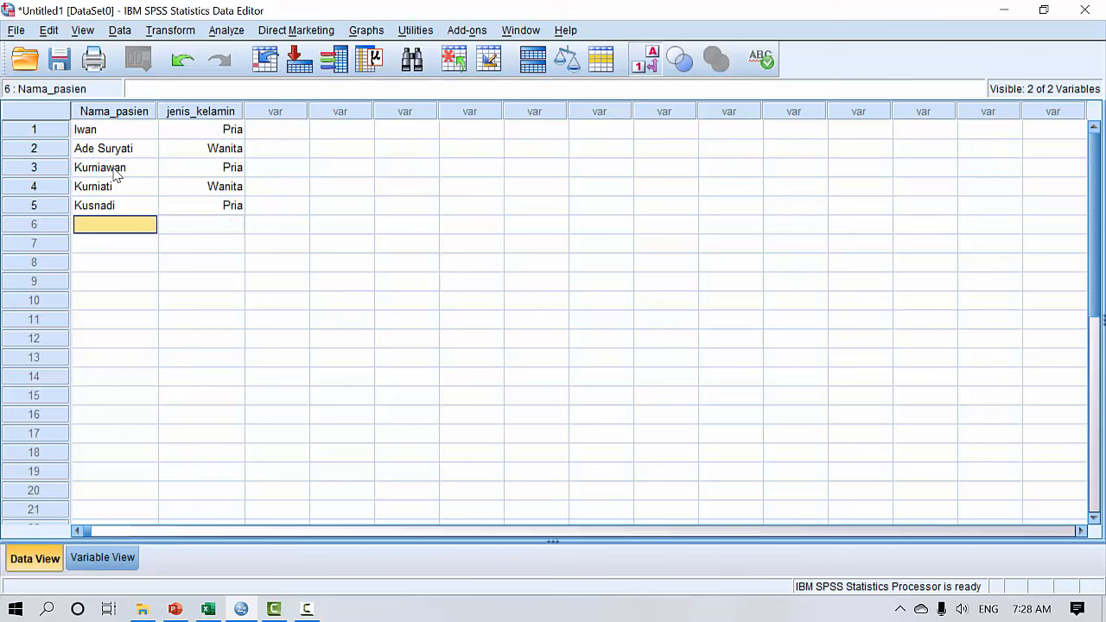
key("Down")
key("Down")
key("Down")
key("Down")
key("Up")
key("Up")
key("Up")
key("Up")
type("Septi")
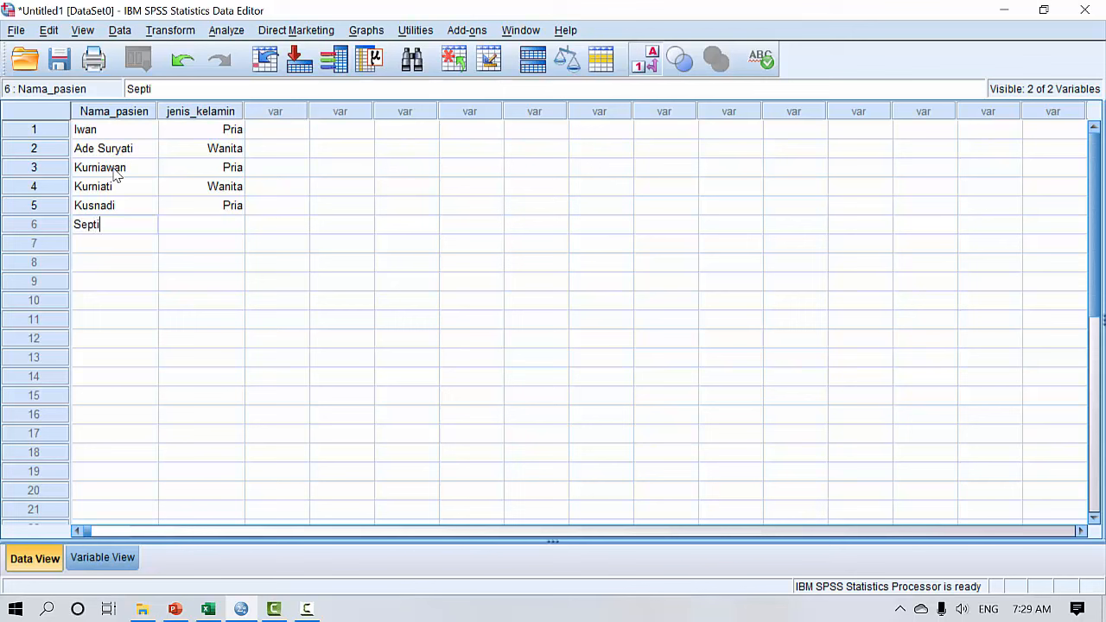
key("Return")
type("Susan")
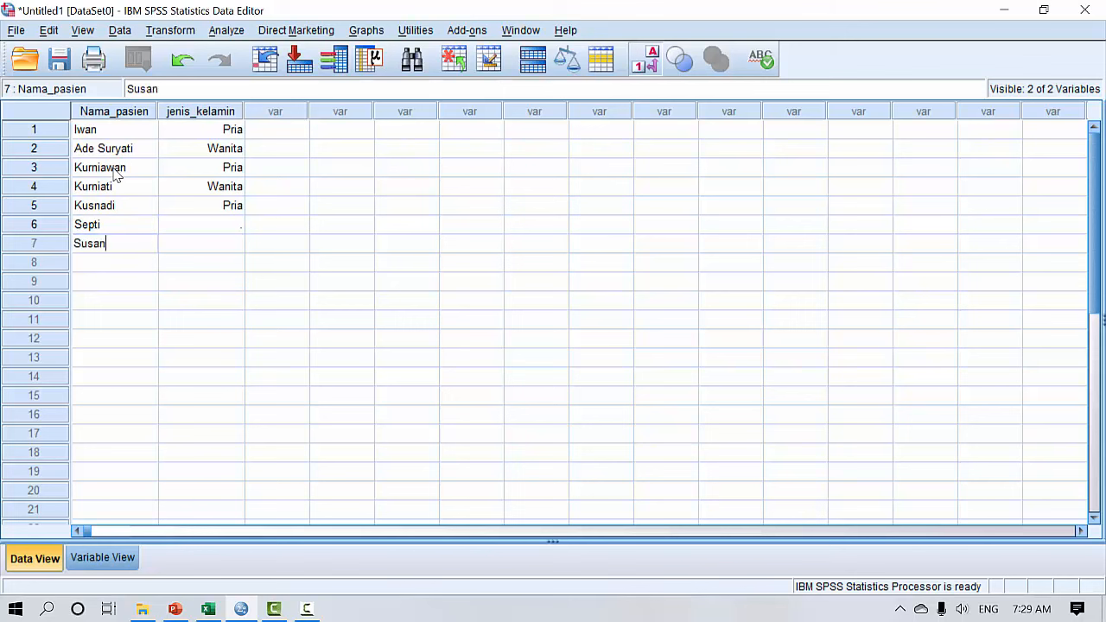
key("Return")
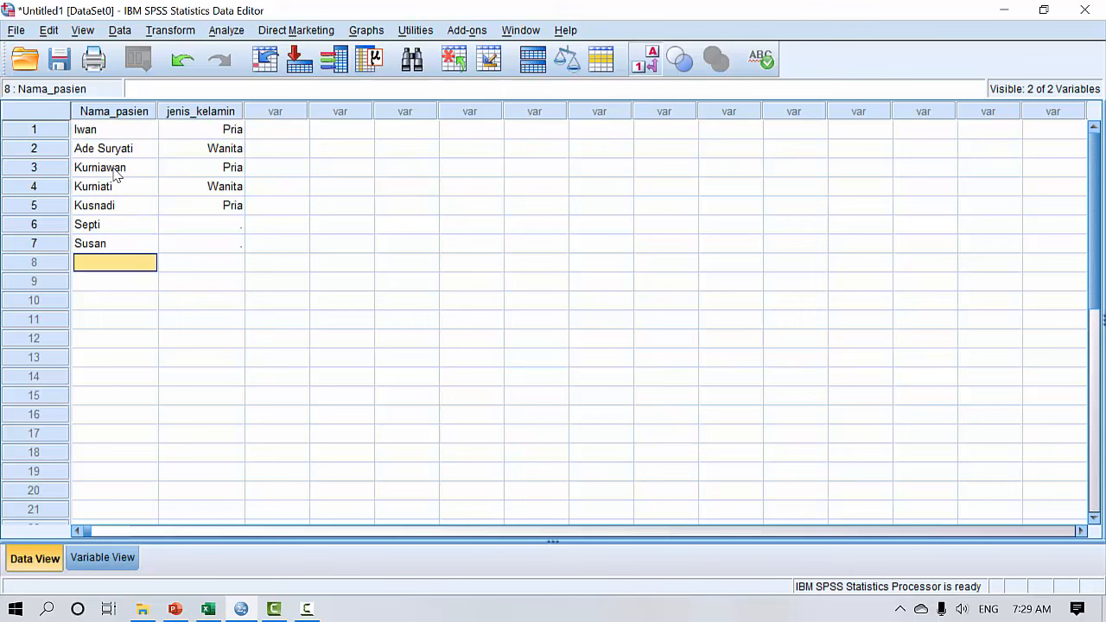
type("Tiwi")
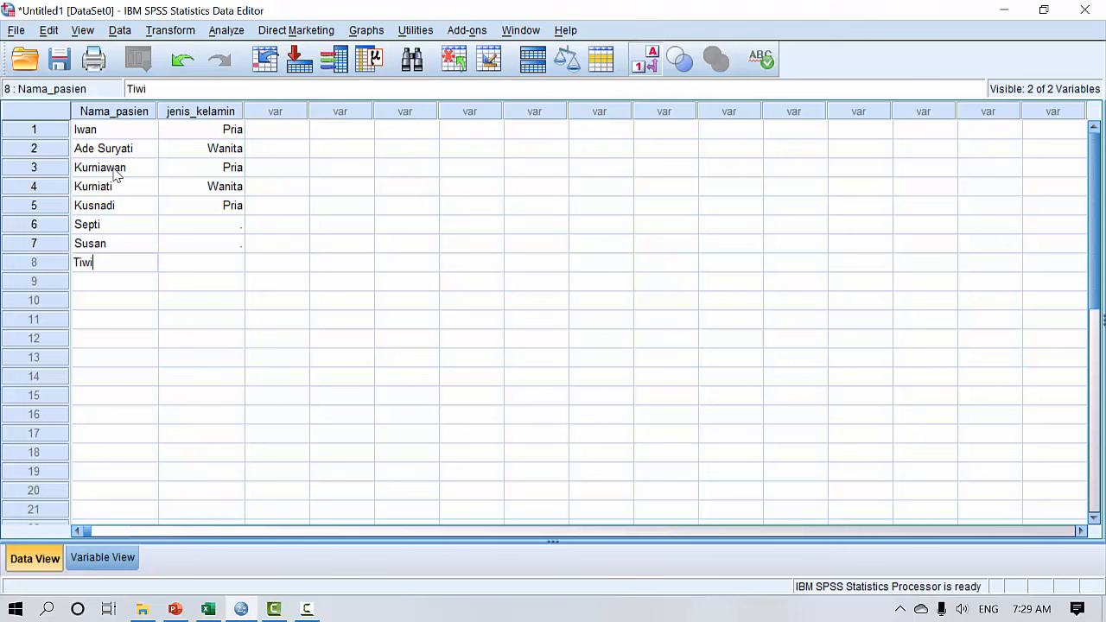
key("Return")
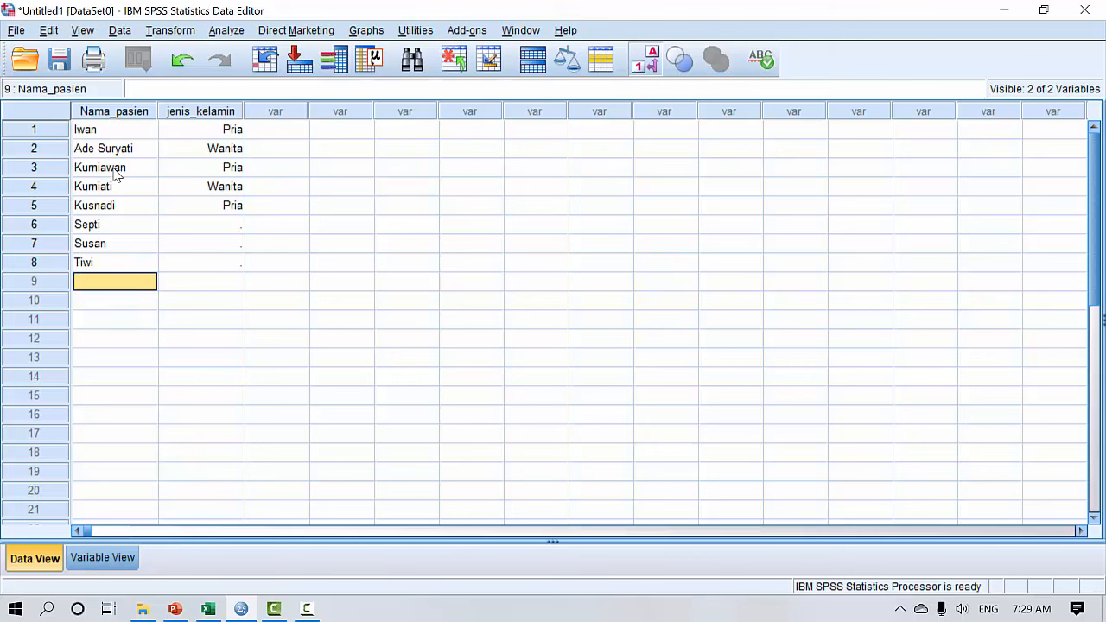
type("Ujang")
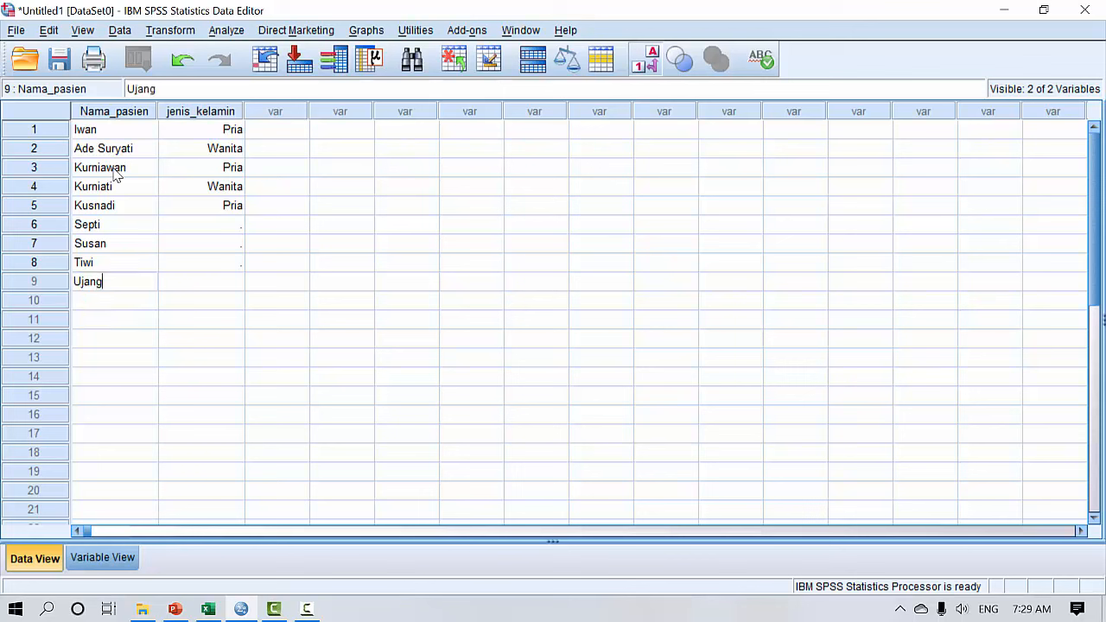
key("Return")
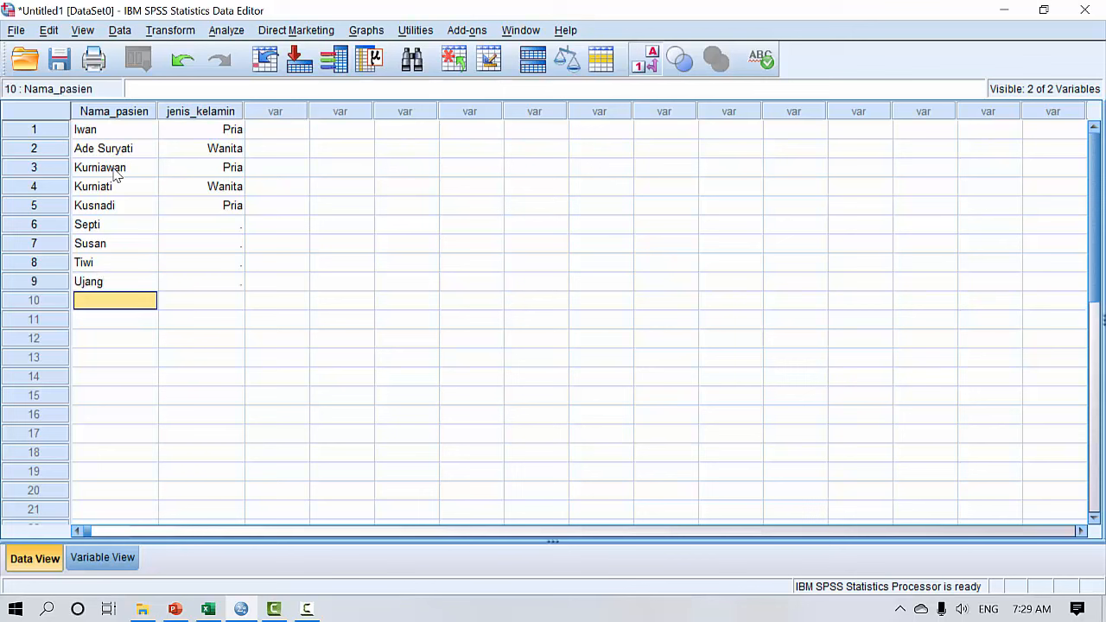
type("Aang")
key("Return")
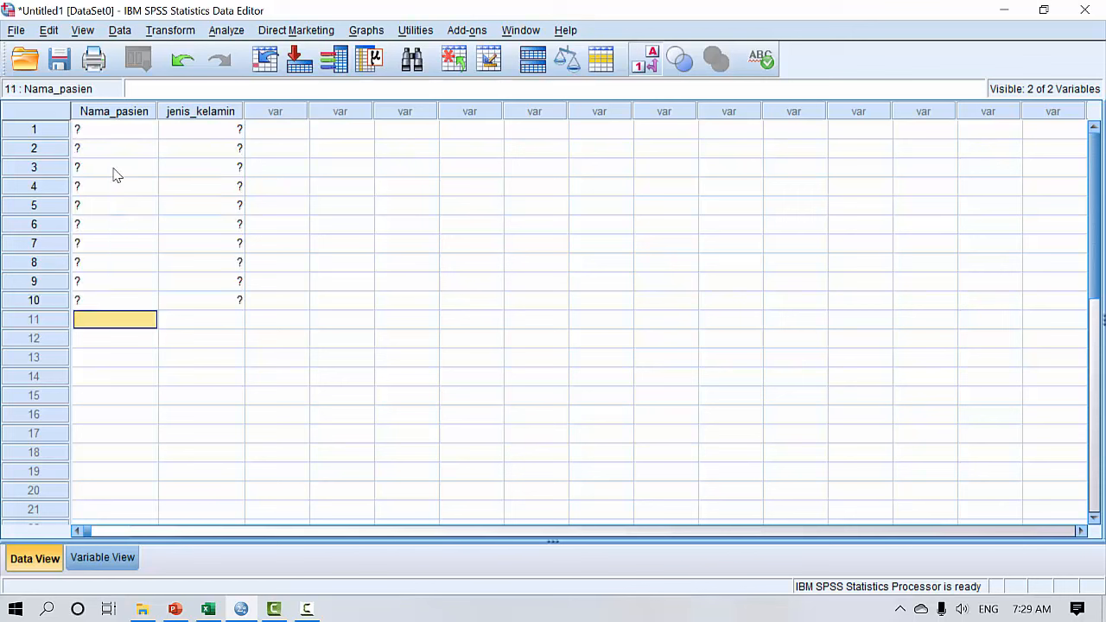
Step: Set jenis_kelamin for rows 6–8 to 2 (Wanita), correcting row 7's mistyped 22
key("Right")
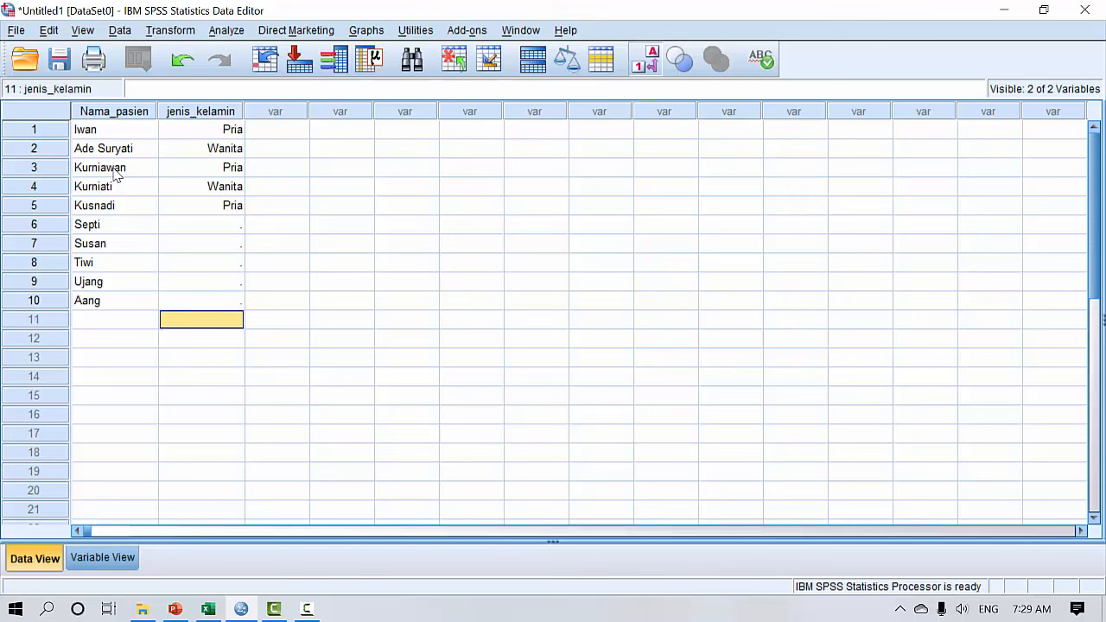
key("Up")
key("Up")
key("Up")
key("Up")
key("Up")
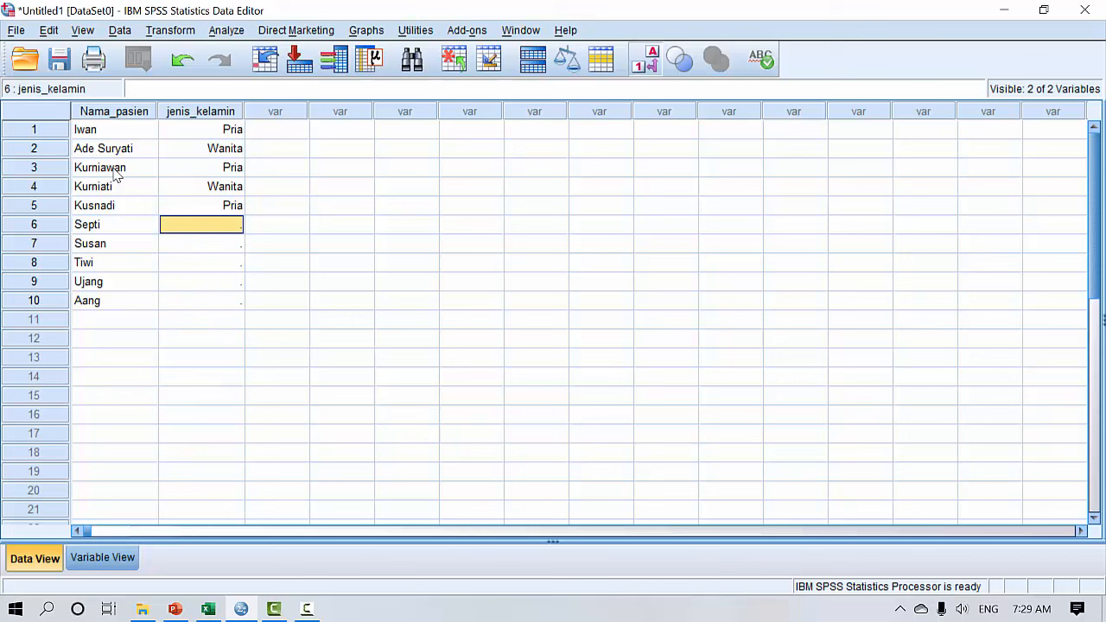
type("2")
key("Return")
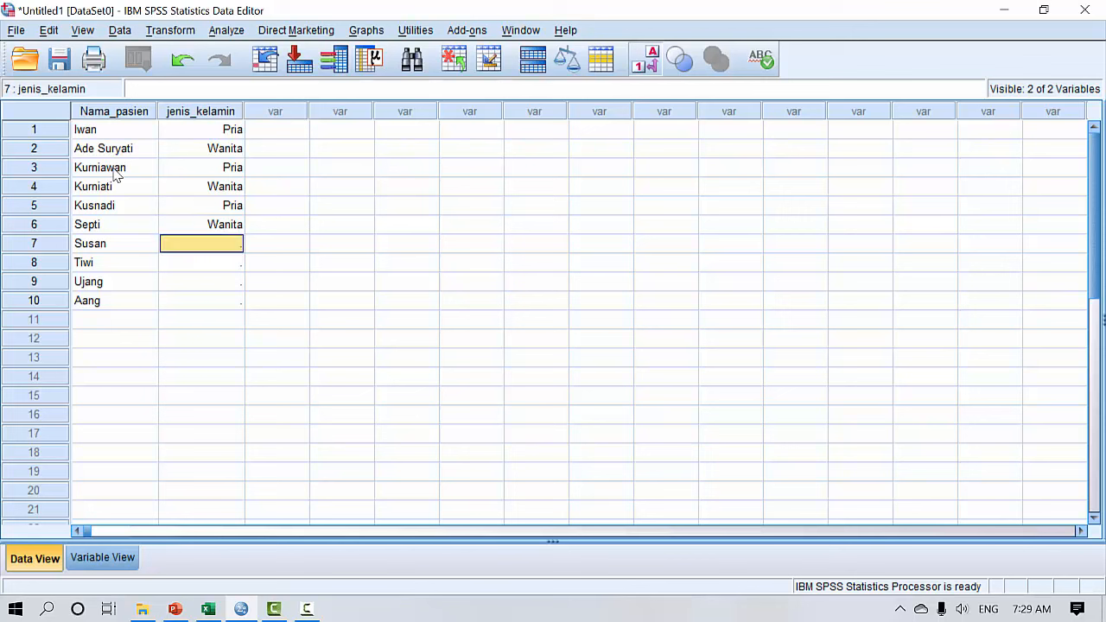
type("22")
key("Return")
type("2")
key("Return")
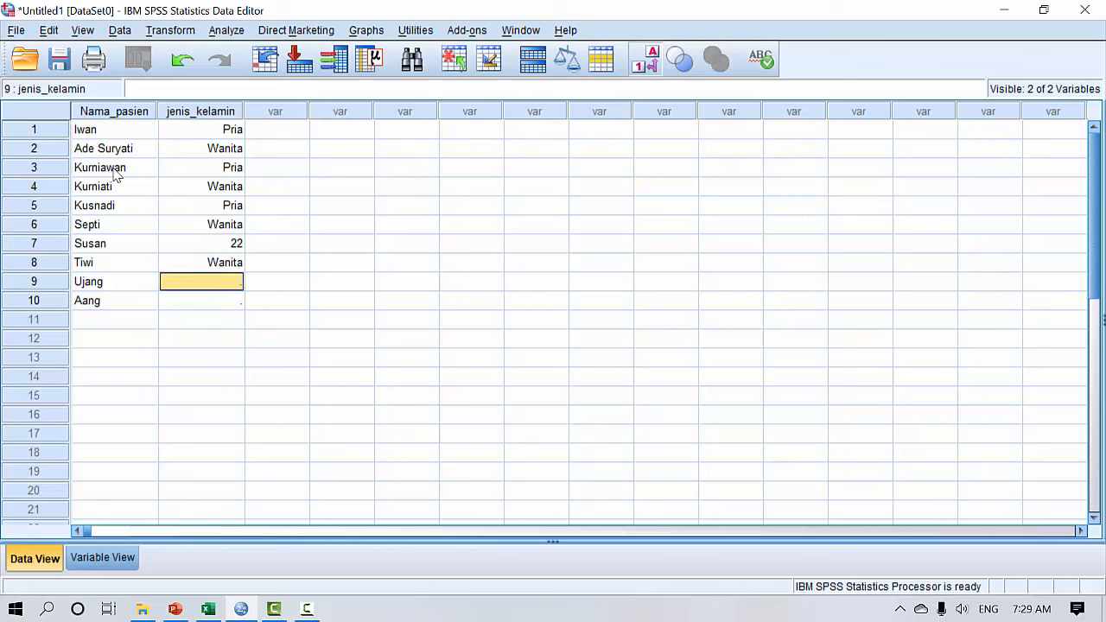
key("Up")
key("Up")
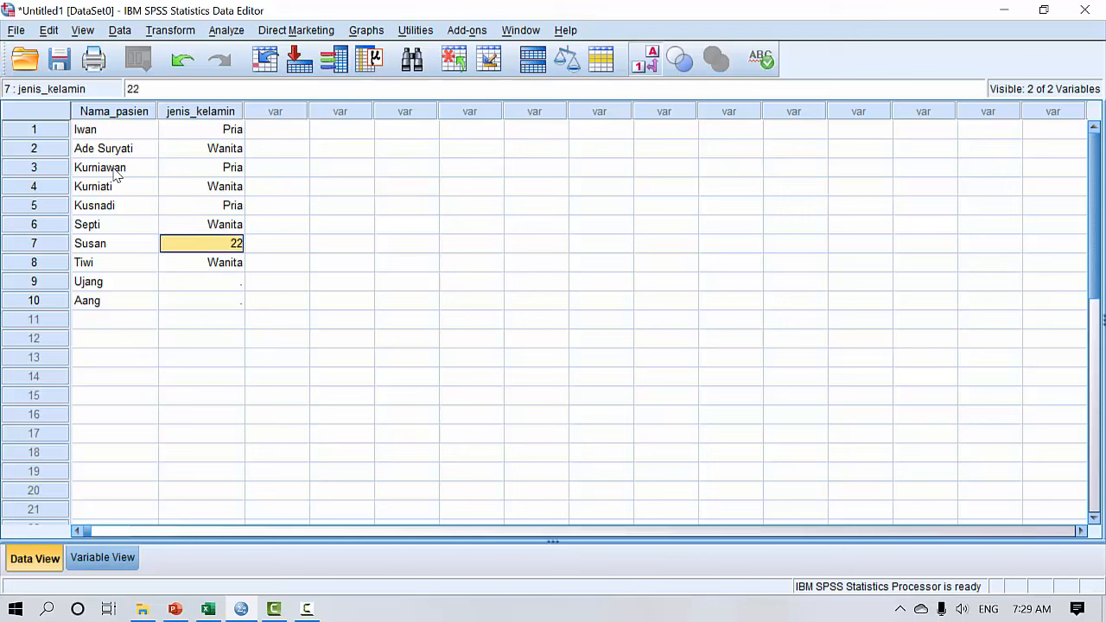
type("2")
key("Return")
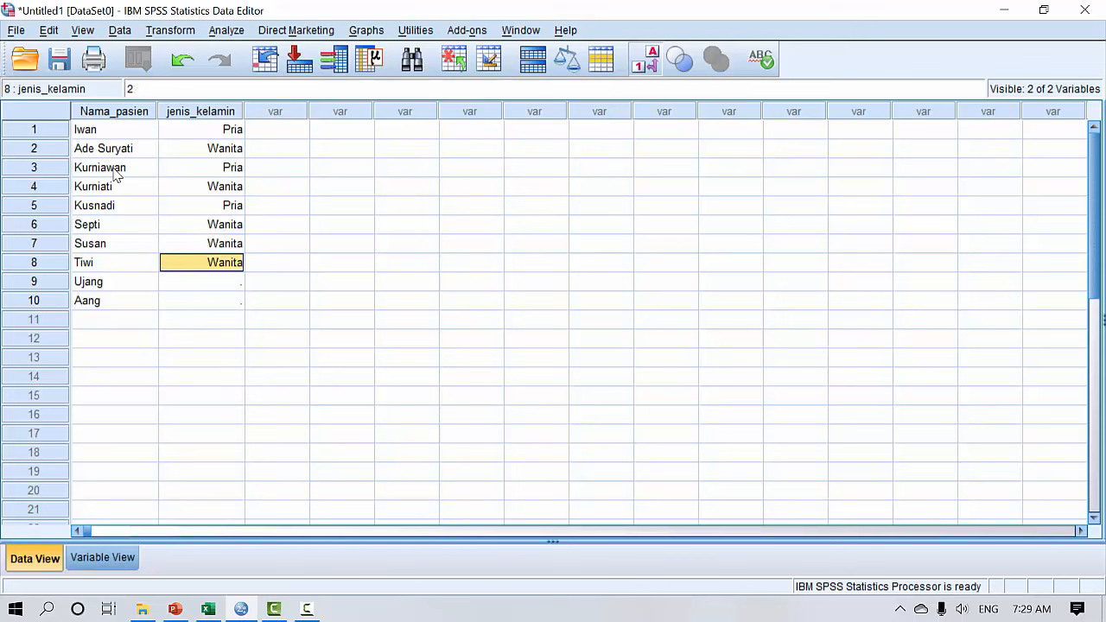
Step: Set rows 9 and 10 of jenis_kelamin to 1 (Pria), fixing a mistyped 11
key("Down")
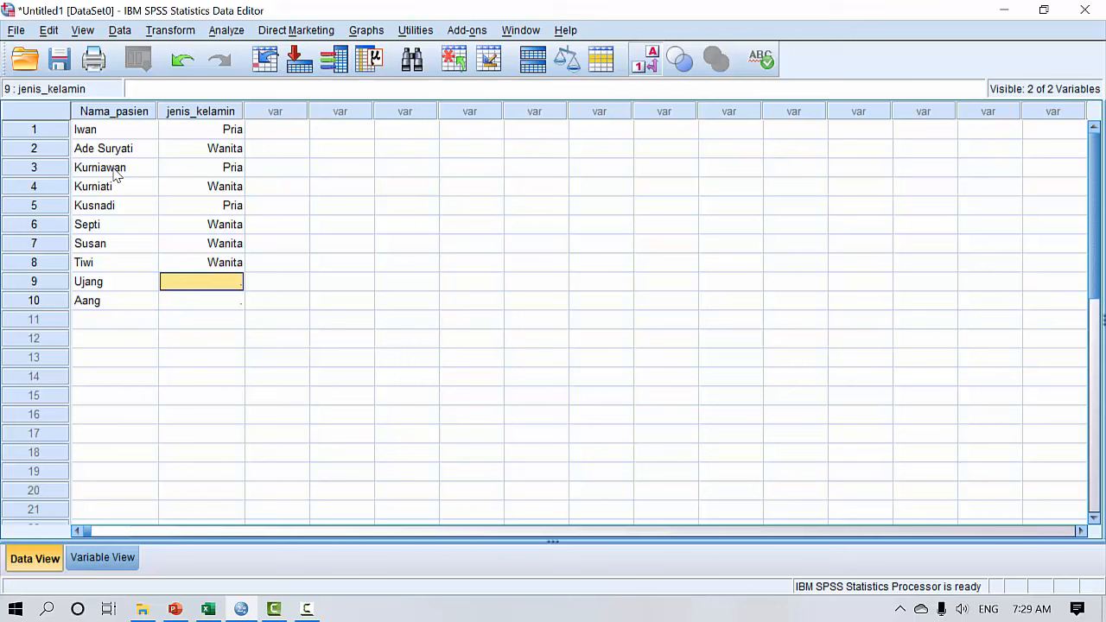
type("11")
key("Return")
key("Up")
type("1")
key("Return")
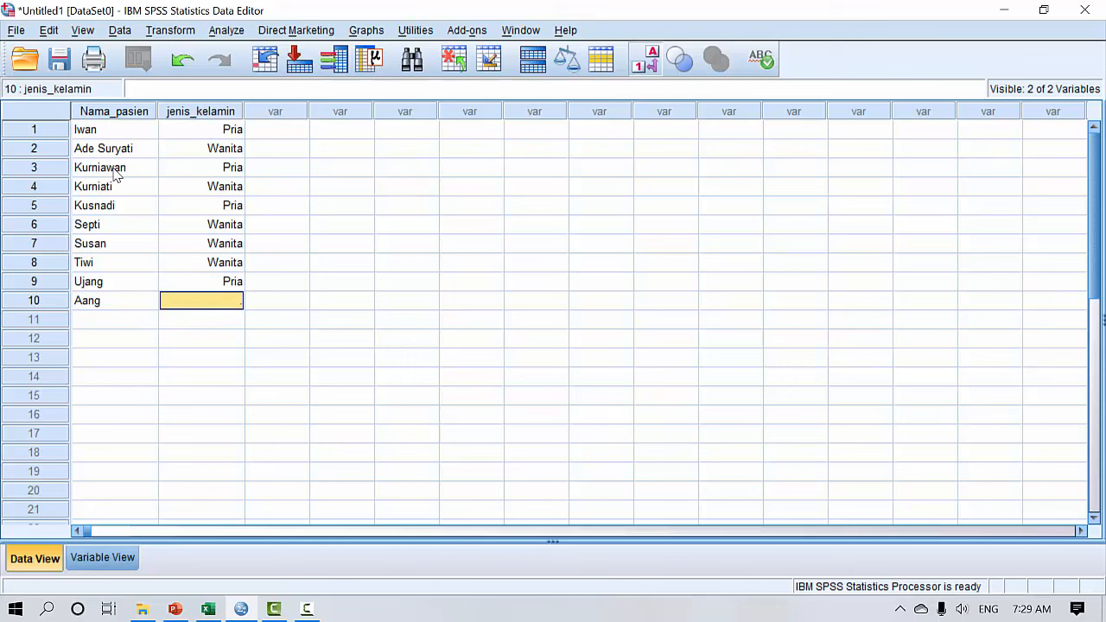
type("1")
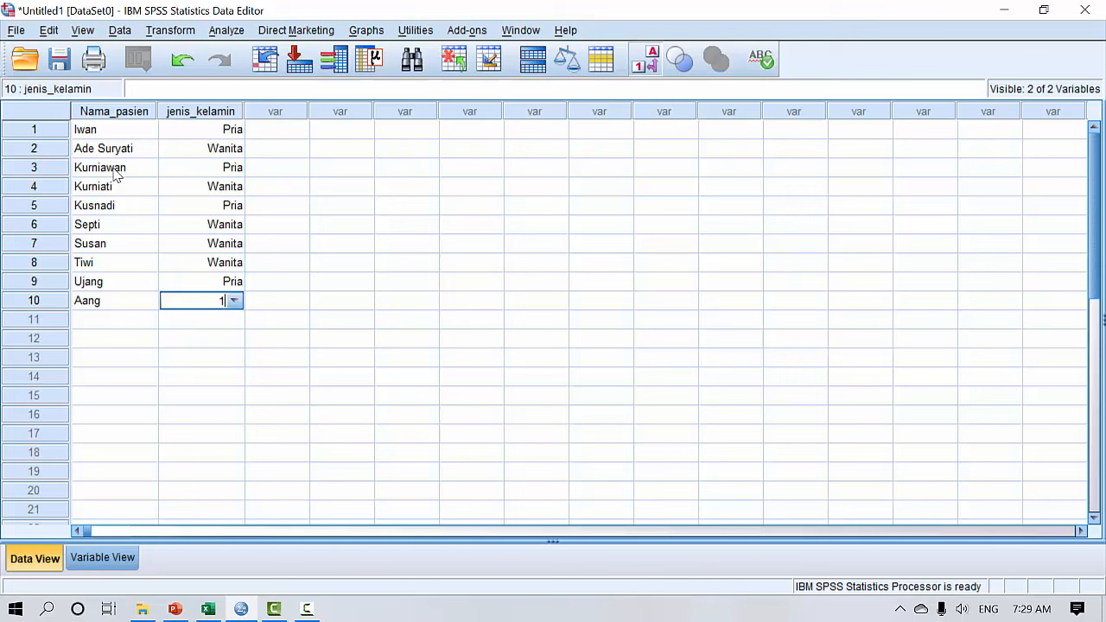
key("Return")
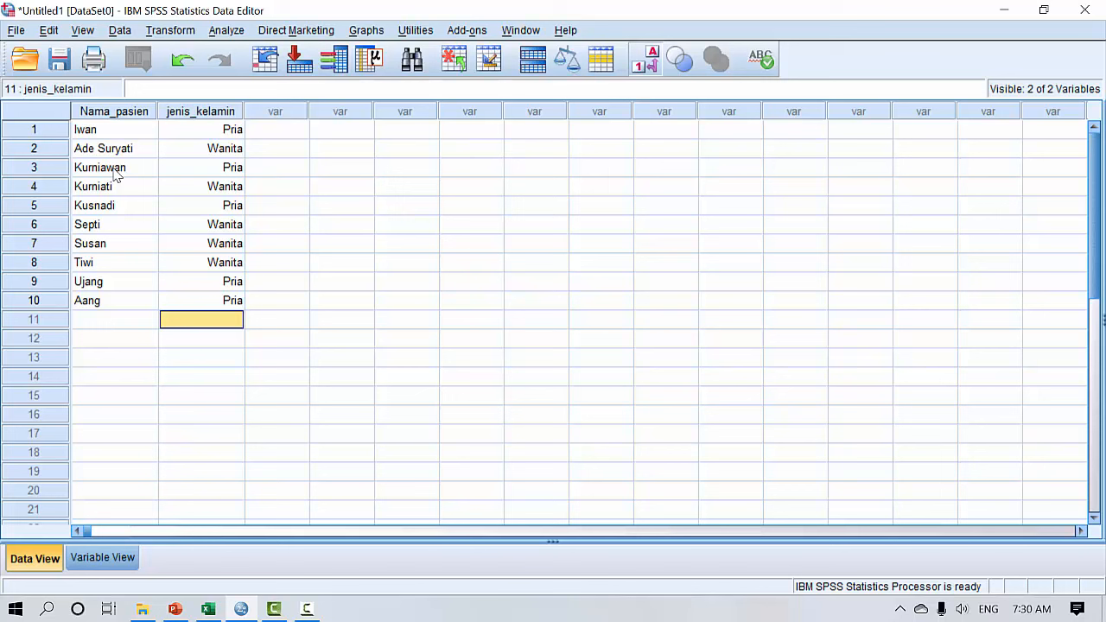
key("Up")
key("Up")
key("Up")
key("Up")
key("Up")
key("Up")
key("Up")
key("Up")
key("Up")
key("Up")
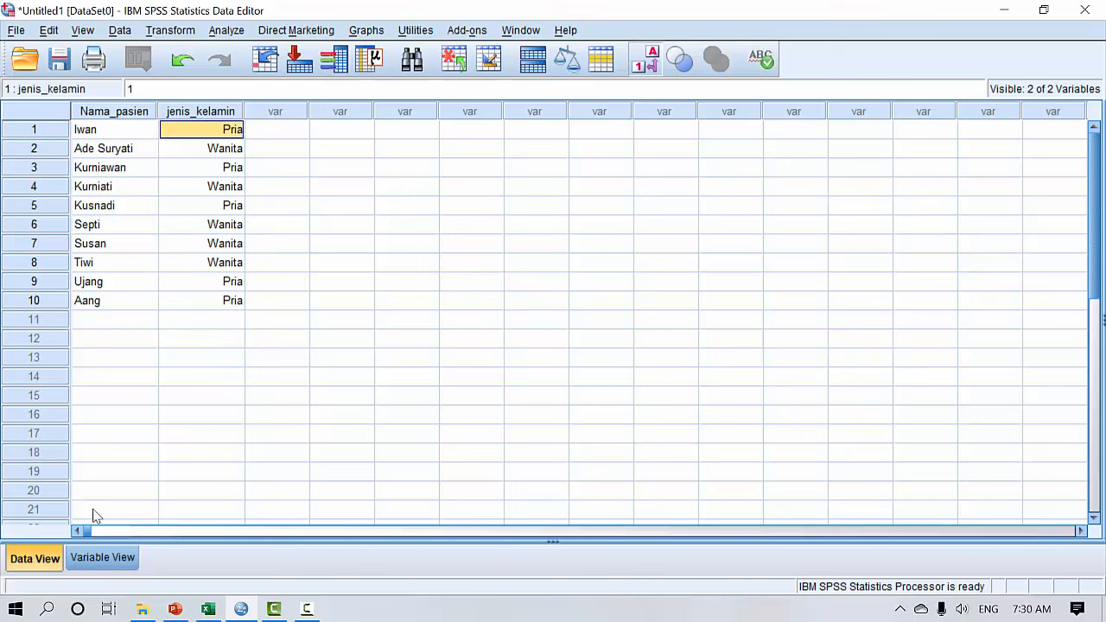
Step: Create a new variable named Usia in row 3 of Variable View
left_click(102, 558)
left_click(136, 152)
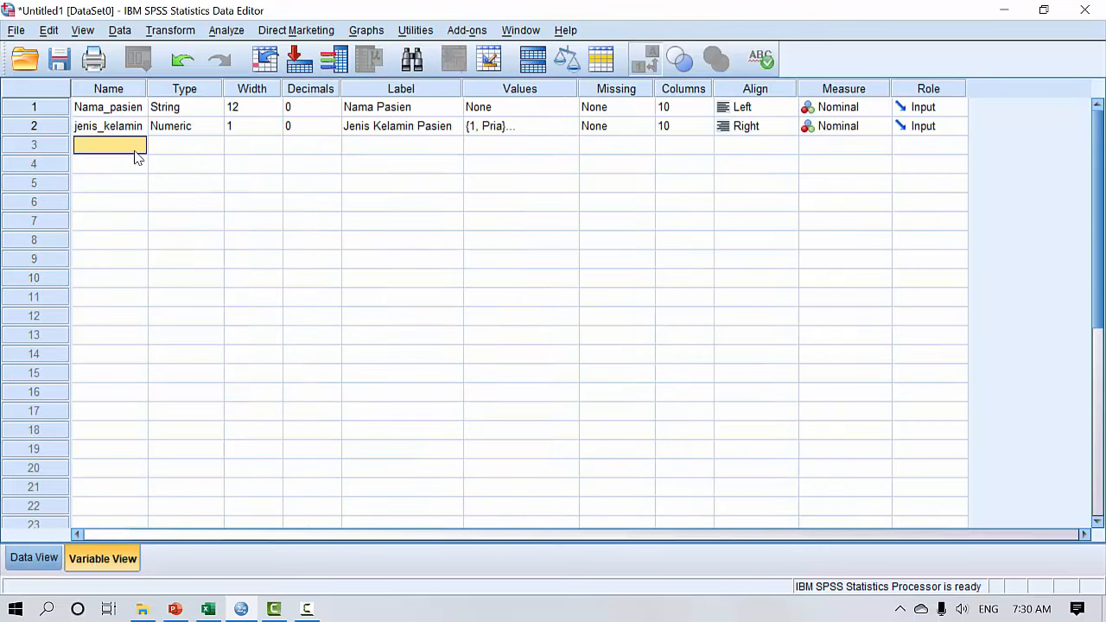
type("Usia")
key("Return")
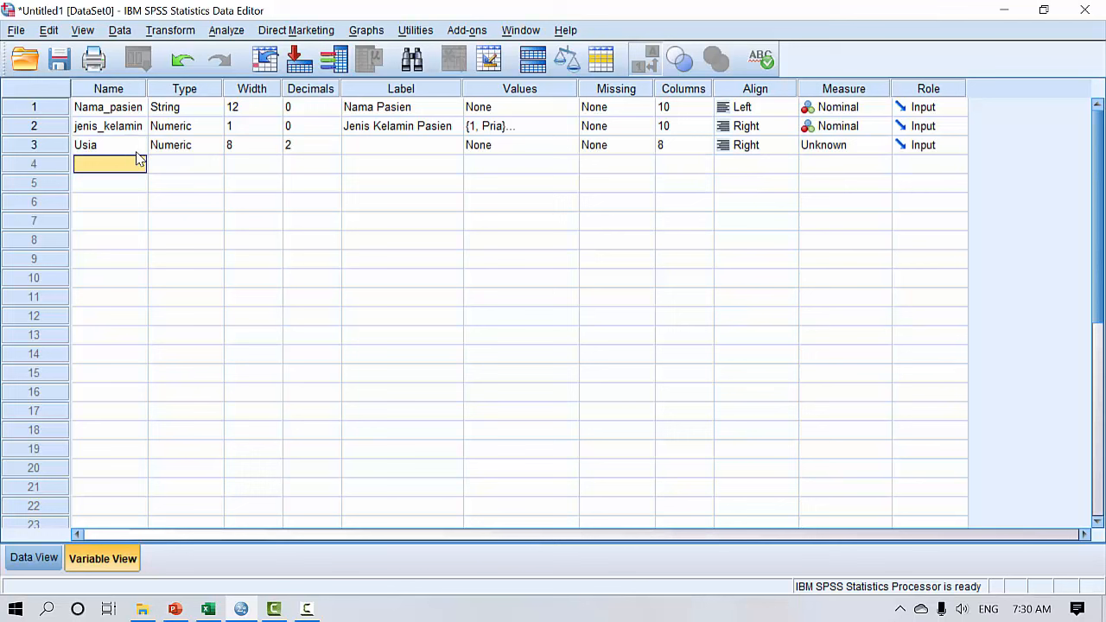
left_click(136, 152)
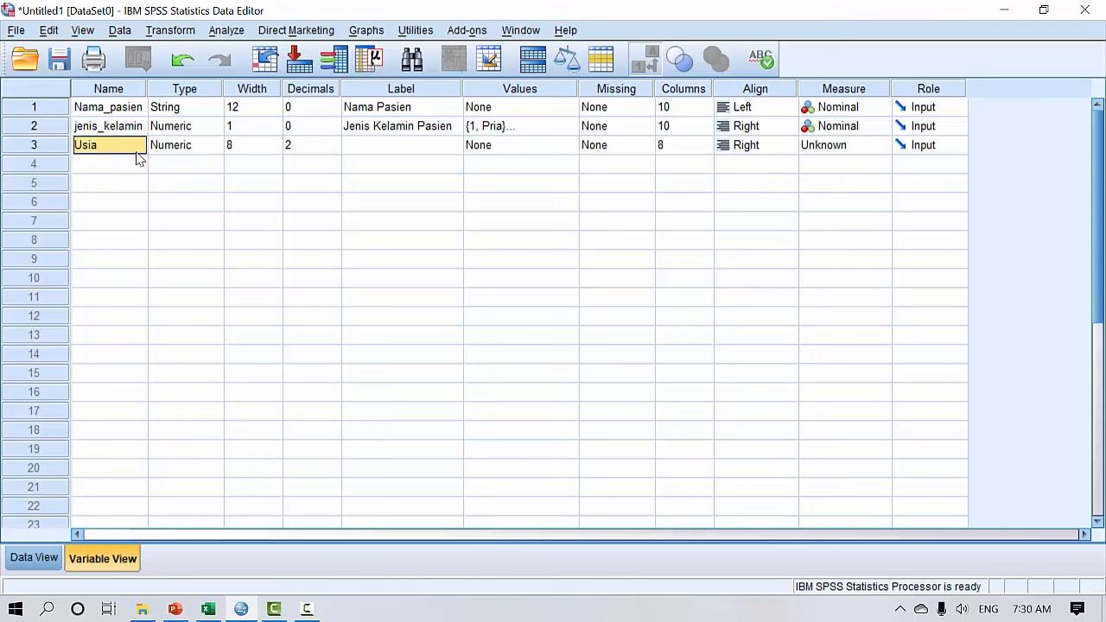
key("Up")
key("Right")
key("Right")
key("Right")
key("Right")
key("Right")
key("Right")
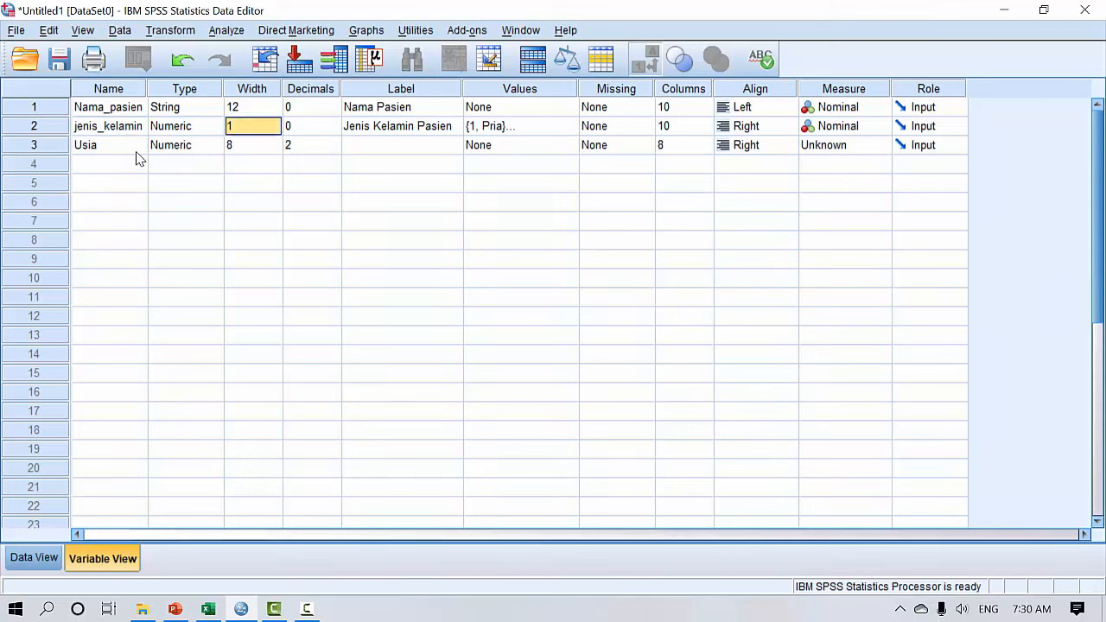
key("Right")
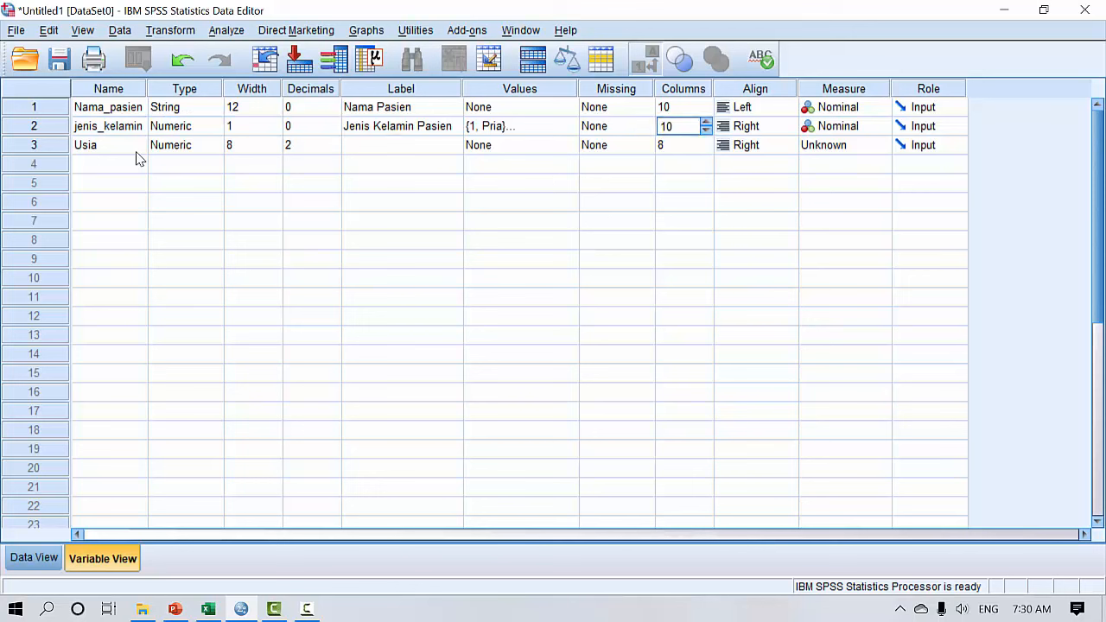
key("Down")
key("Left")
key("Left")
key("Left")
key("Left")
key("Left")
key("Left")
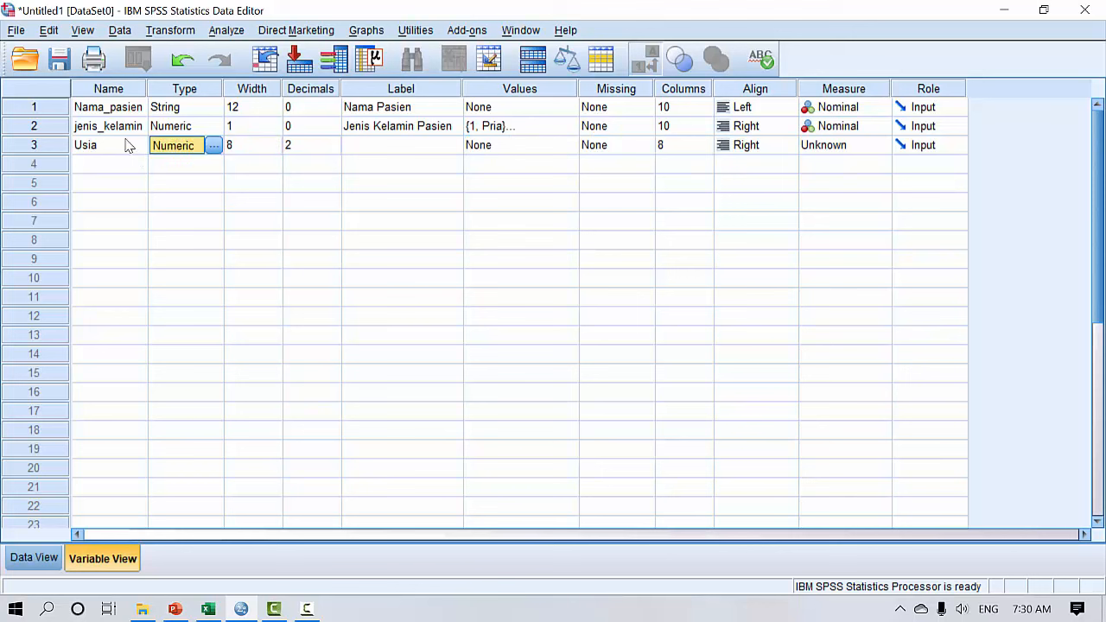
Step: Give Usia width 3, 0 decimals and the label 'Usia Pasien dalam Tahun'
left_click(264, 145)
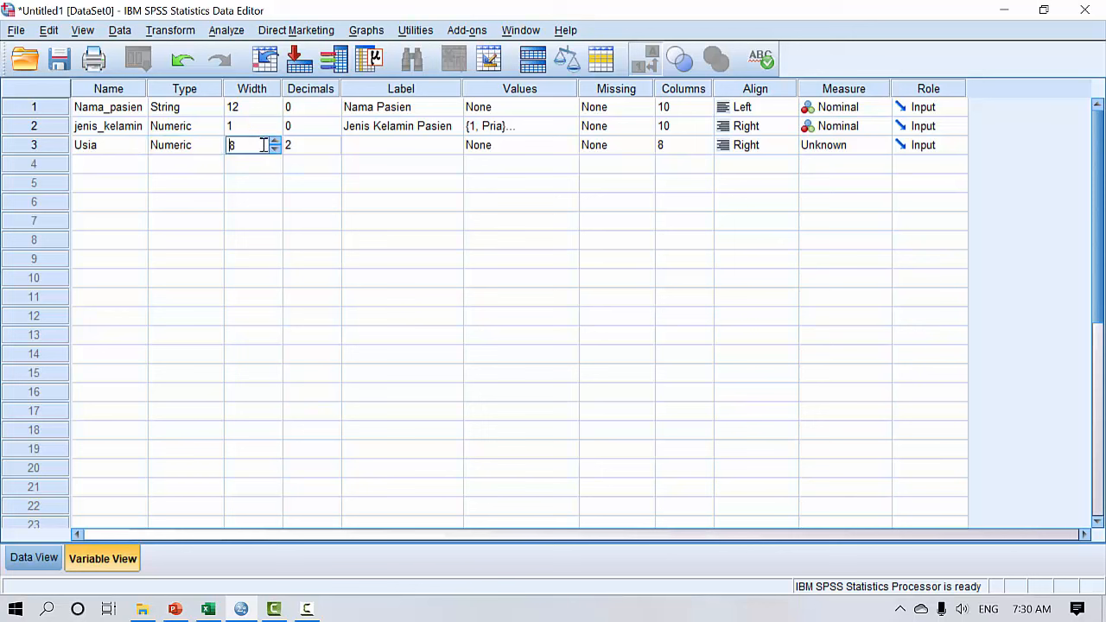
key("BackSpace")
type("3")
key("Tab")
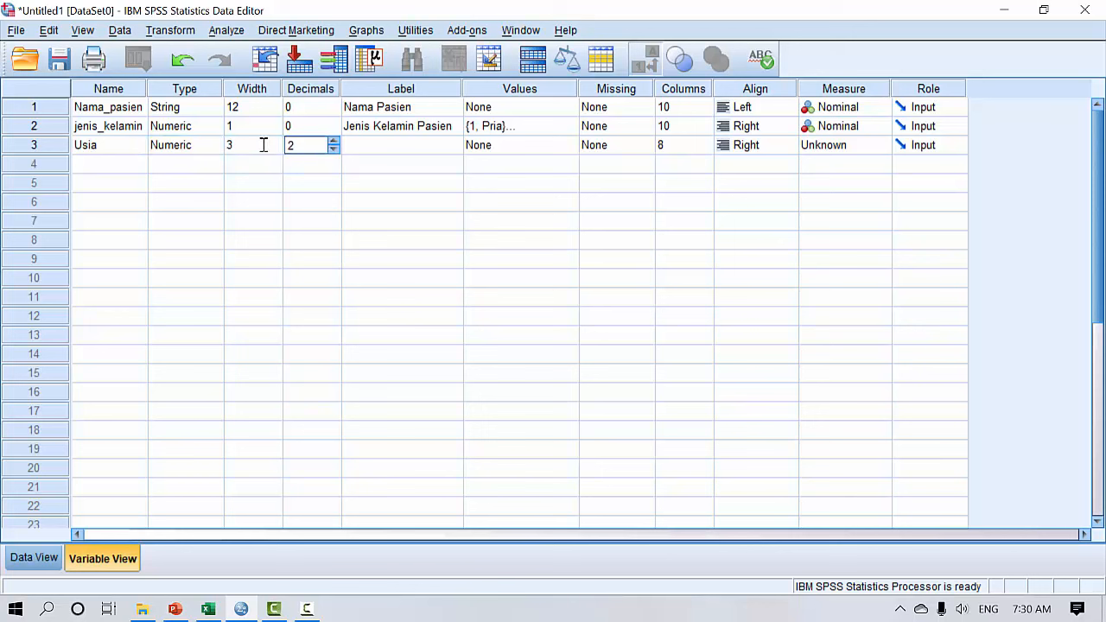
key("BackSpace")
type("0")
key("Tab")
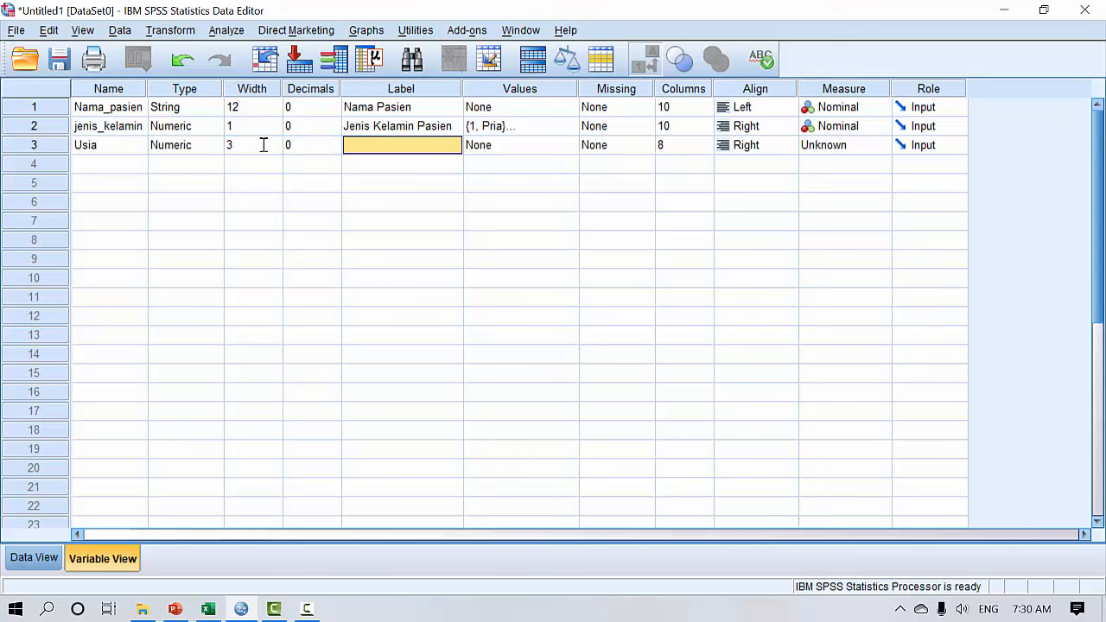
type("Usia")
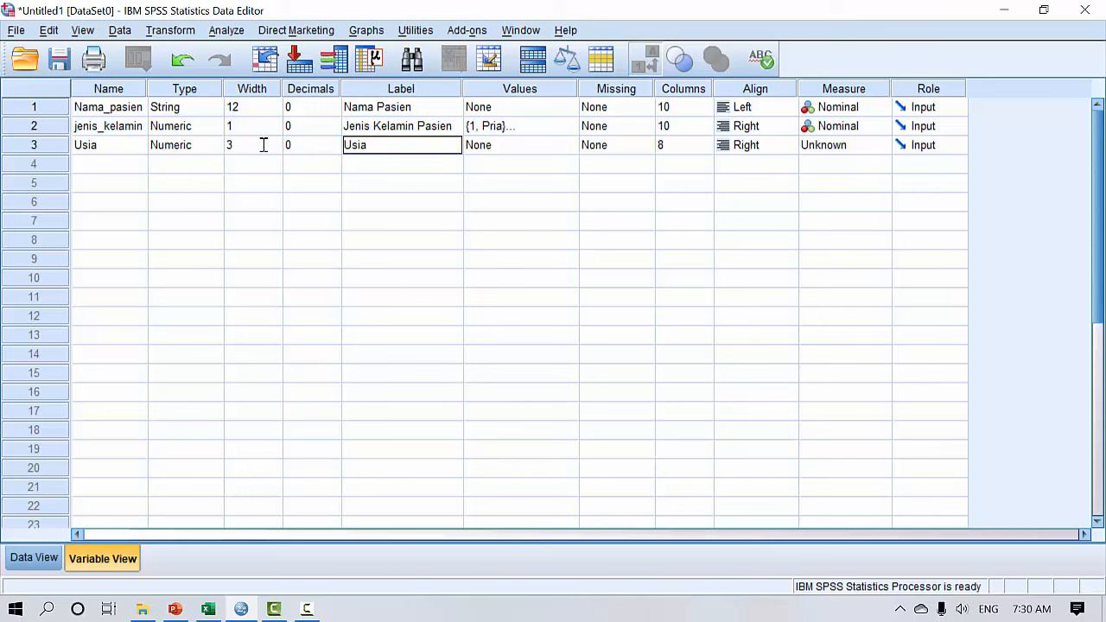
type(" Pasien dalam Tahun")
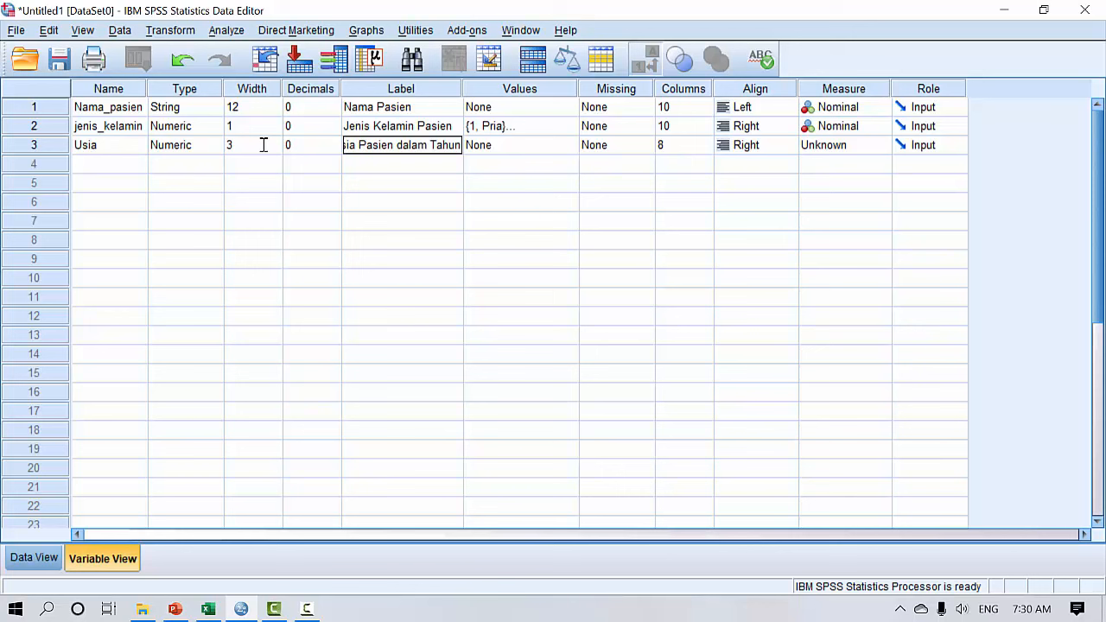
key("Return")
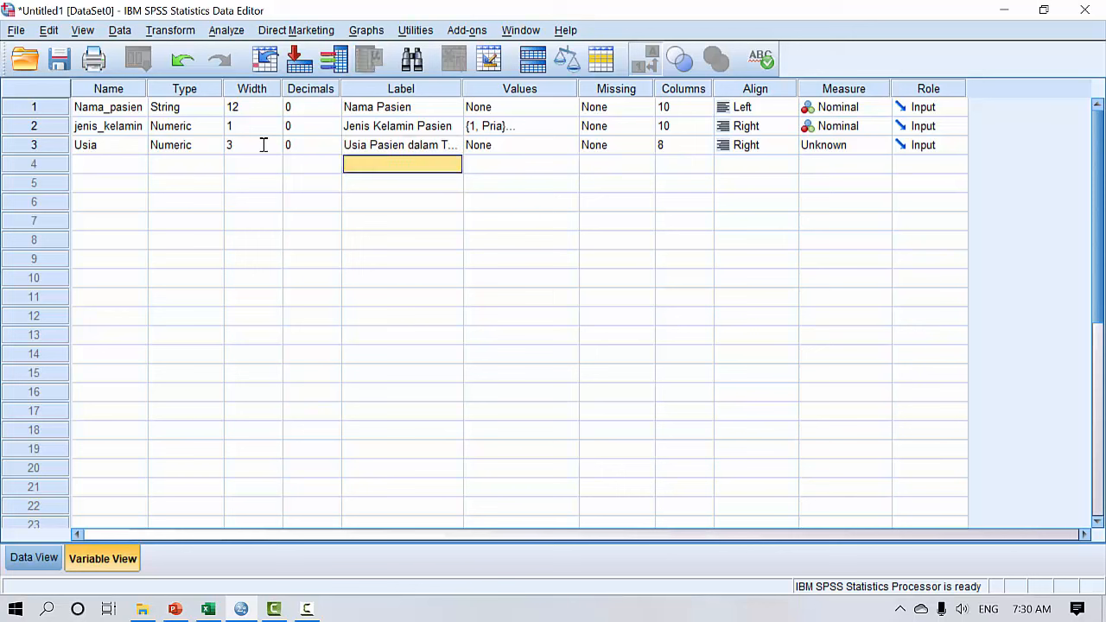
Step: Set Usia's measurement level to Scale
left_click(546, 147)
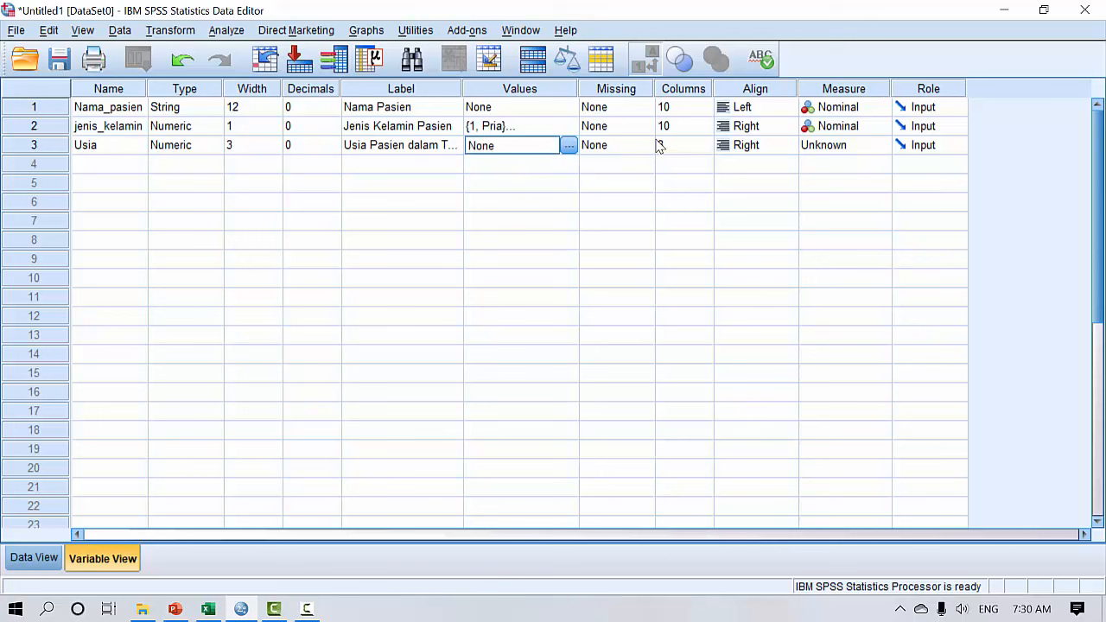
left_click(882, 147)
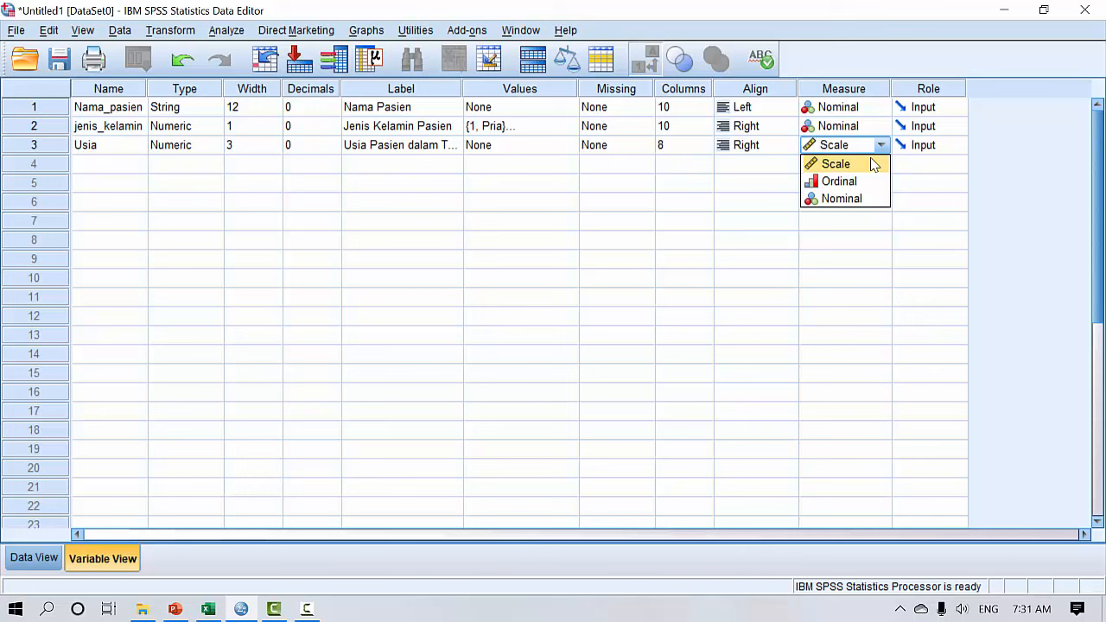
left_click(875, 165)
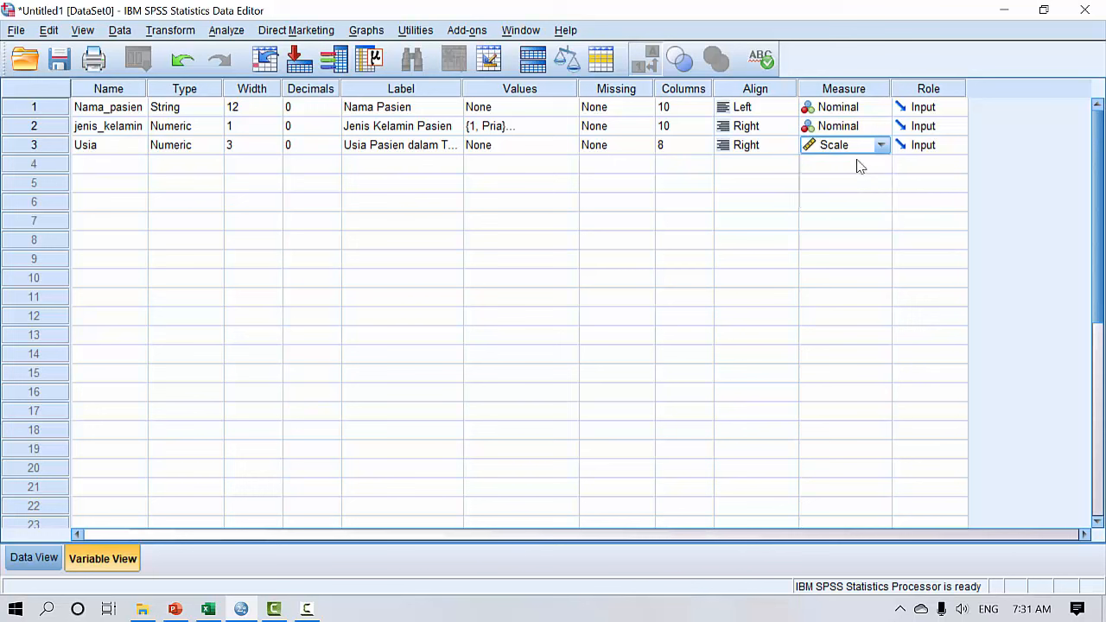
left_click(242, 317)
Step: In Data View, enter Usia ages 30, 32, 45, 33, 27 for patients 1–5
left_click(35, 558)
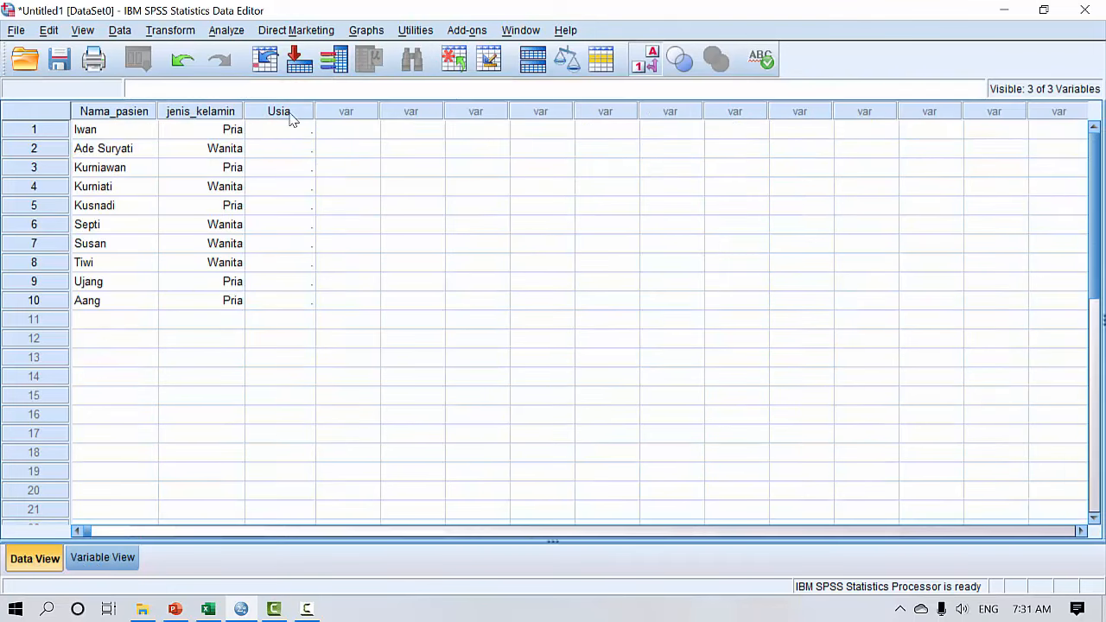
mouse_move(292, 118)
left_click(301, 136)
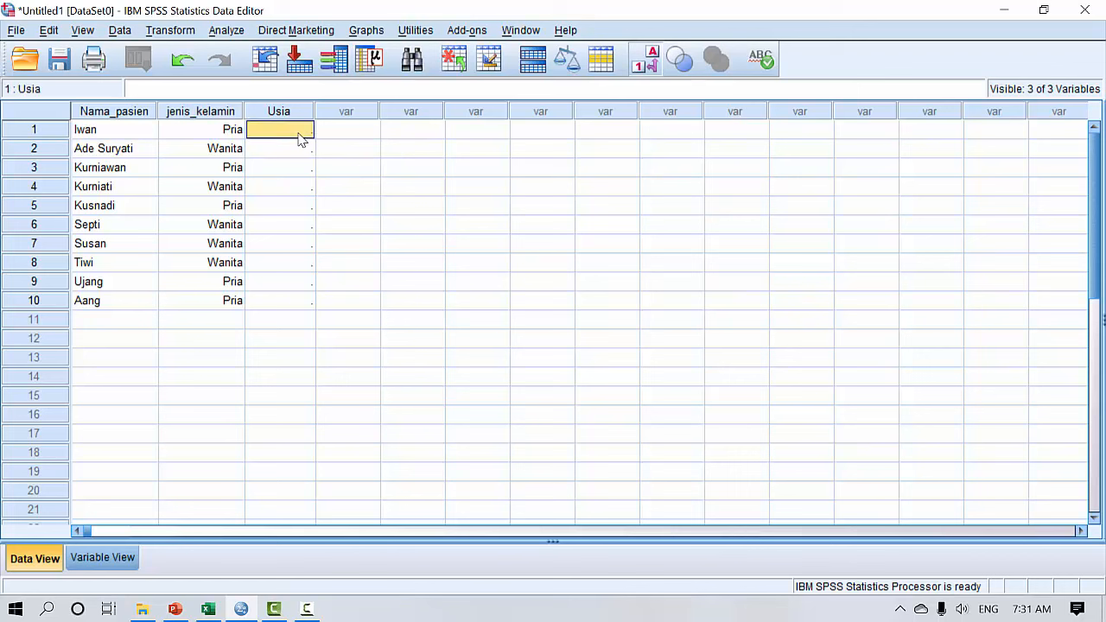
type("30")
key("Return")
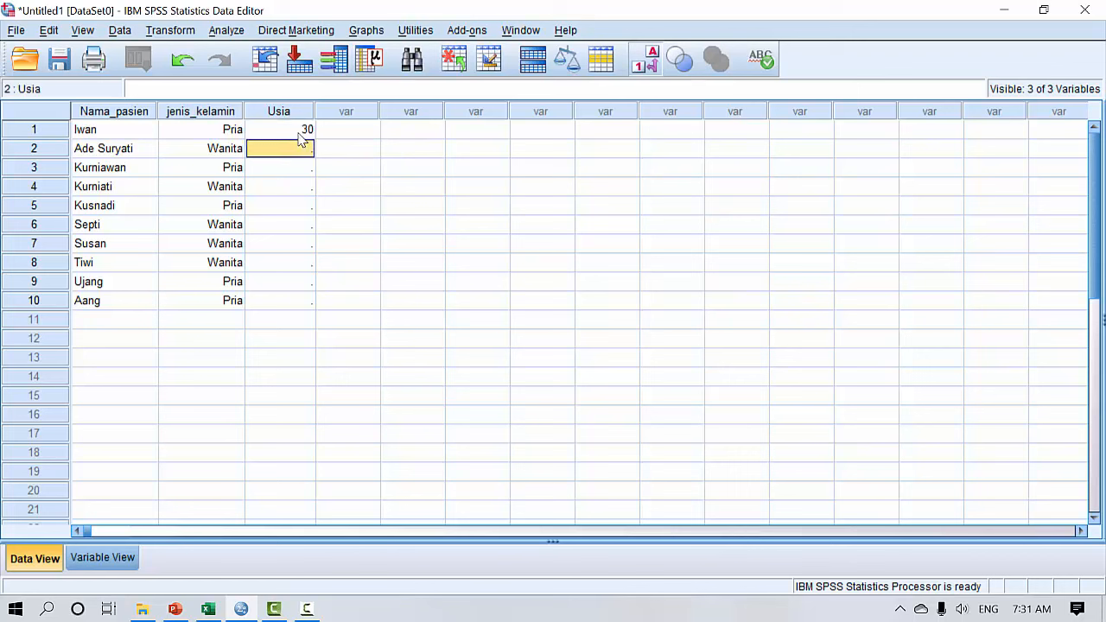
type("32")
key("Return")
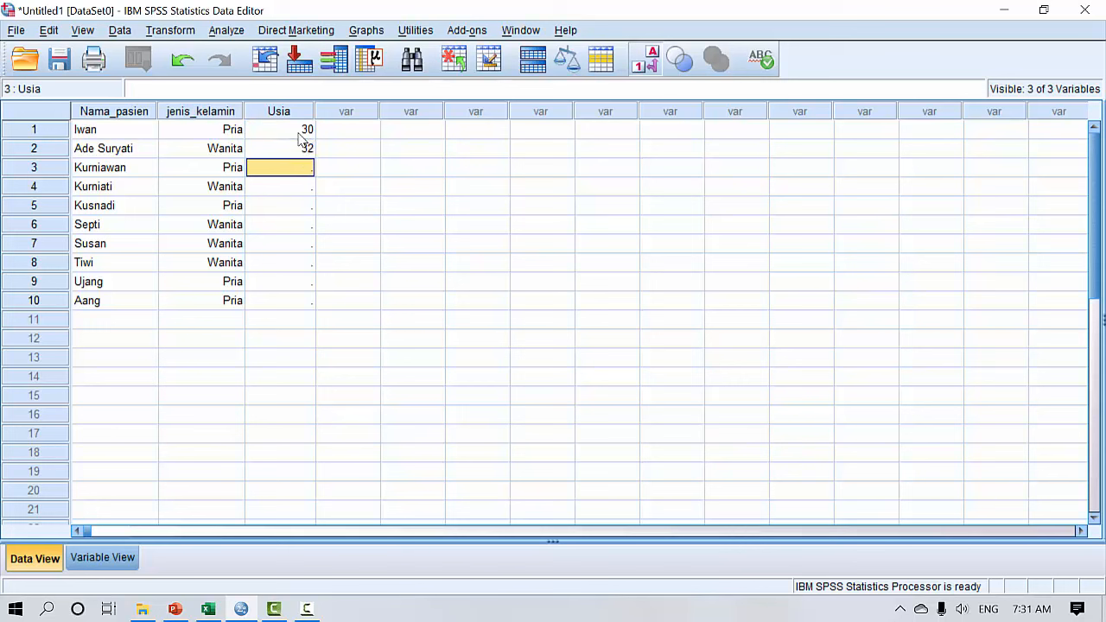
type("45")
key("Return")
type("33")
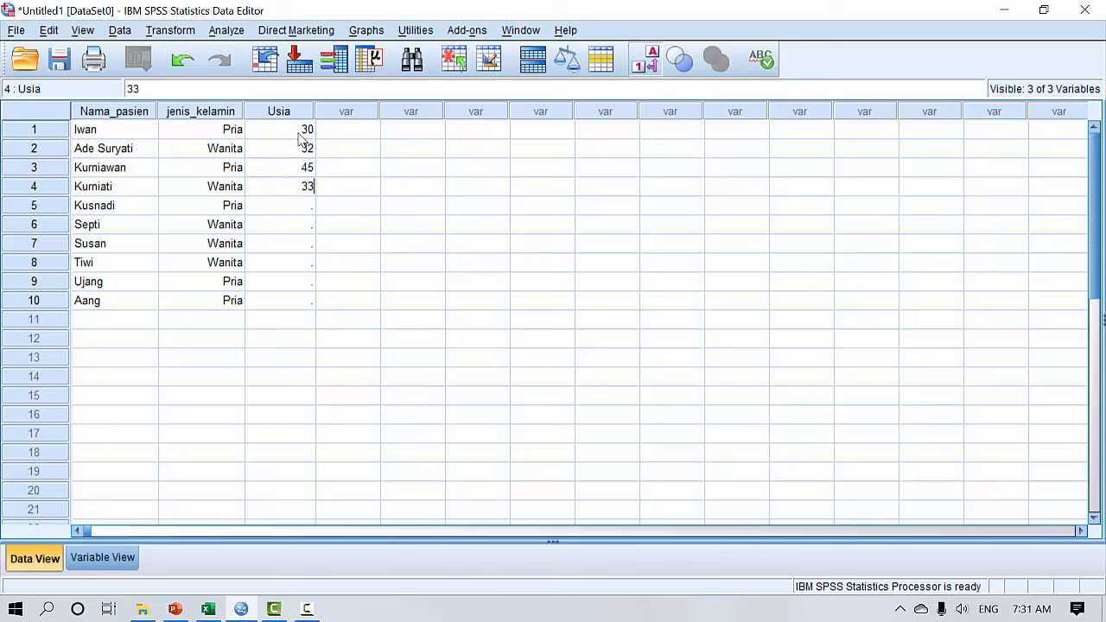
key("Return")
type("27")
key("Return")
Step: Enter Usia ages 22, 25, 25, 25, 25 for patients 6–10
type("22")
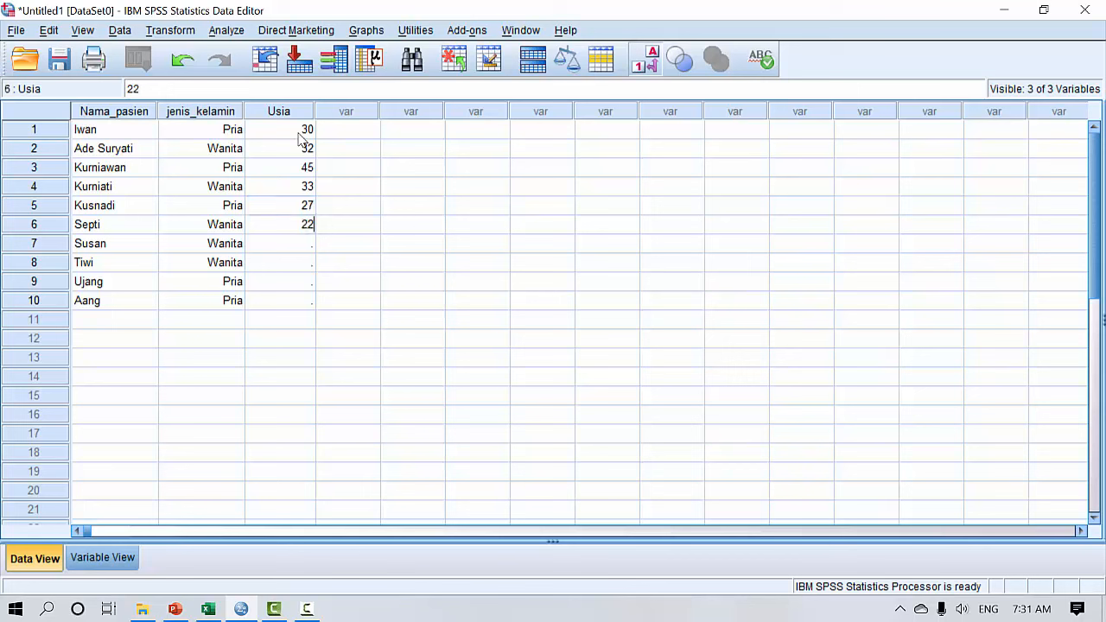
key("Return")
type("25")
key("Return")
type("25")
key("Return")
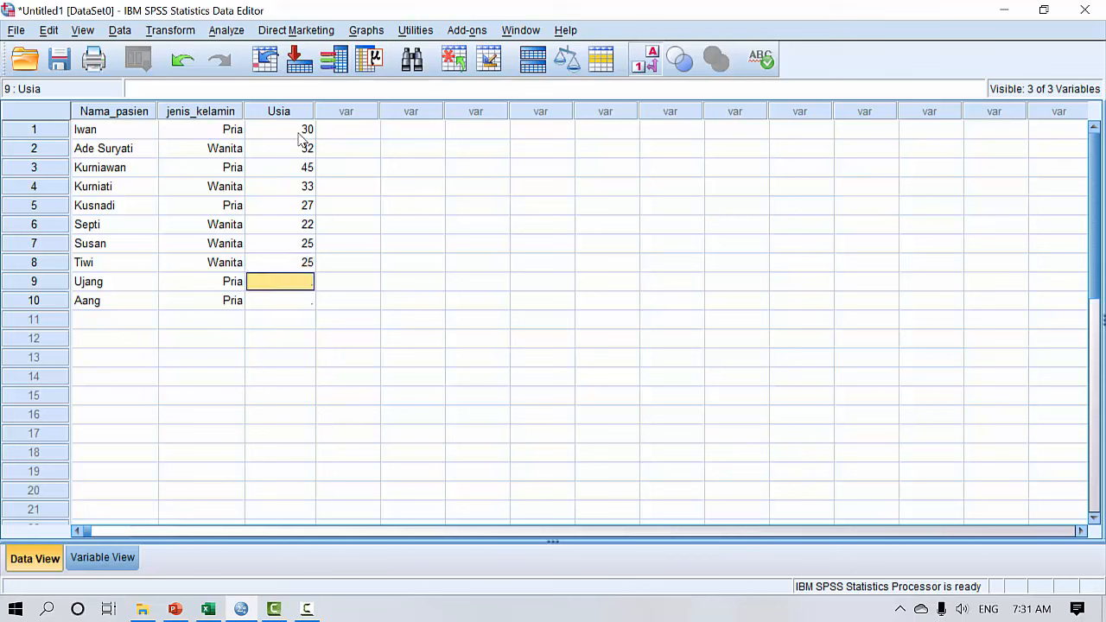
type("25")
key("Return")
type("25")
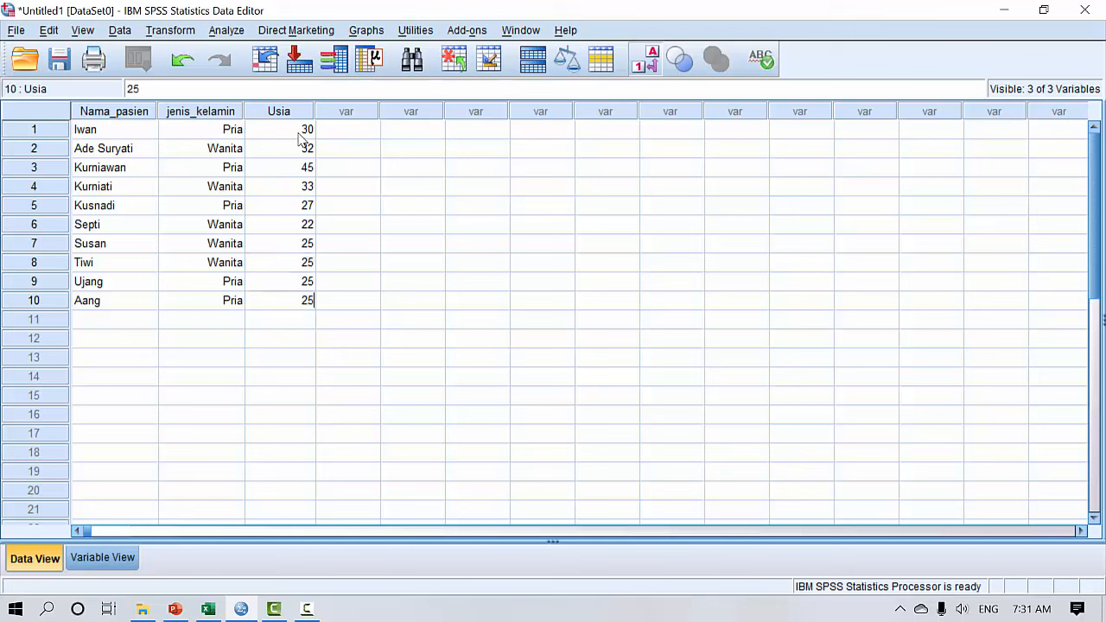
key("Return")
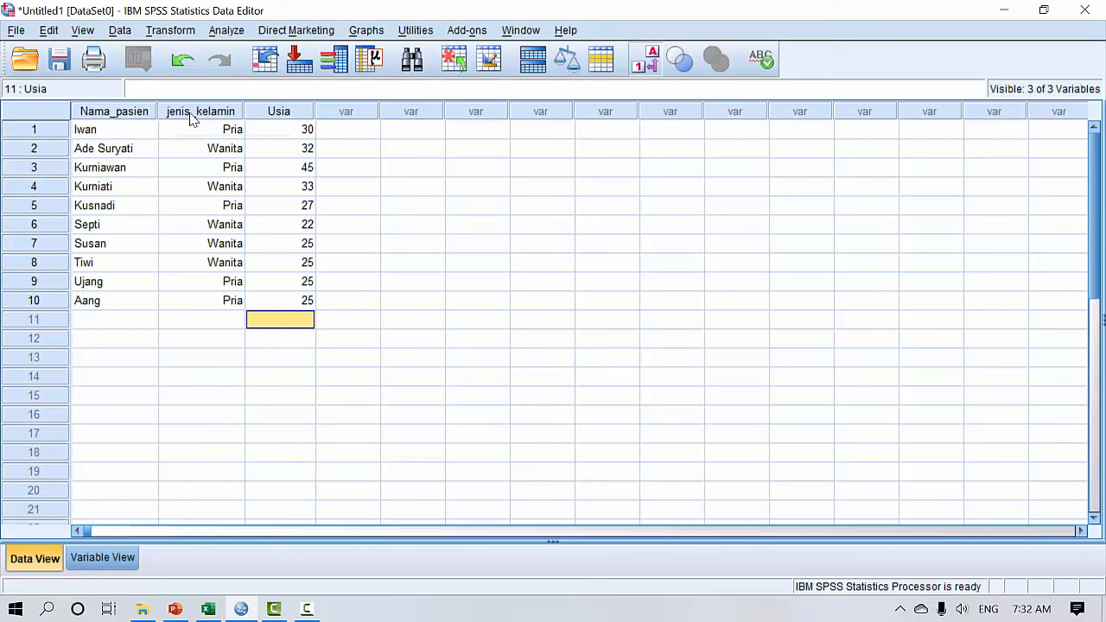
key("Right")
key("Up")
key("Up")
key("Up")
key("Up")
key("Up")
key("Up")
key("Up")
key("Up")
key("Up")
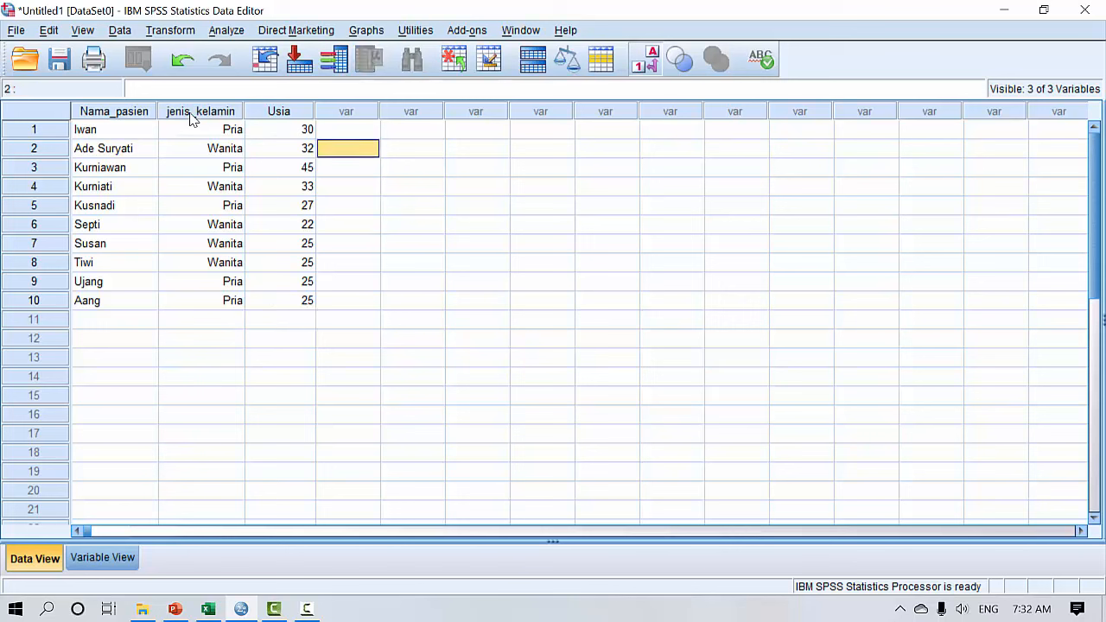
key("Up")
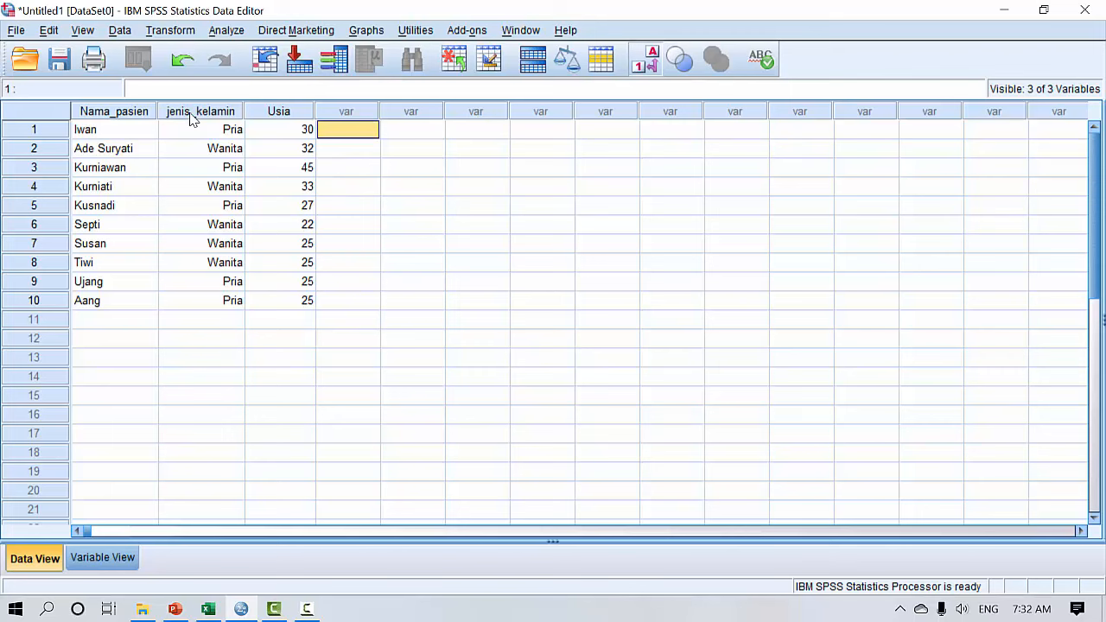
Step: Create variable Hb in Variable View row 4 with width 3 and 1 decimal
left_click(102, 564)
left_click(115, 168)
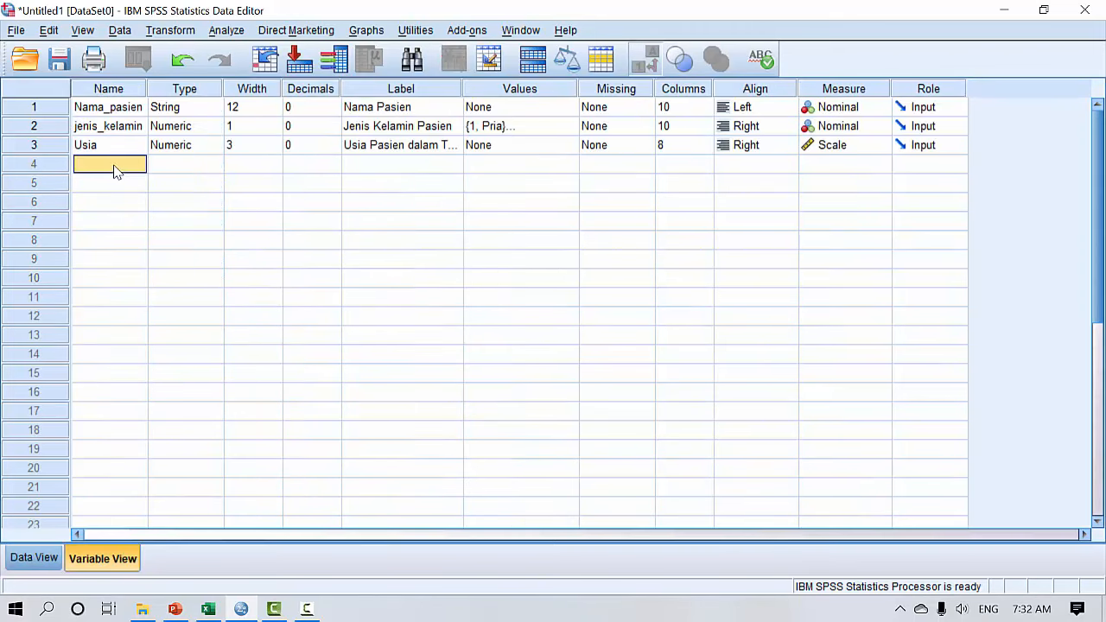
type("Hb")
key("Return")
key("Right")
key("Right")
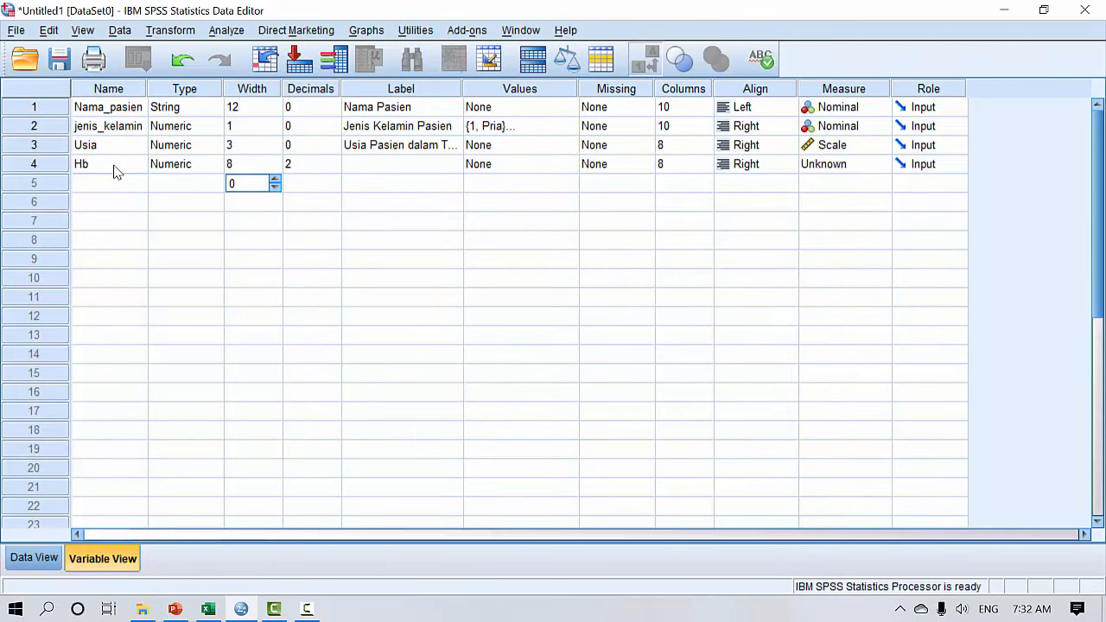
key("Up")
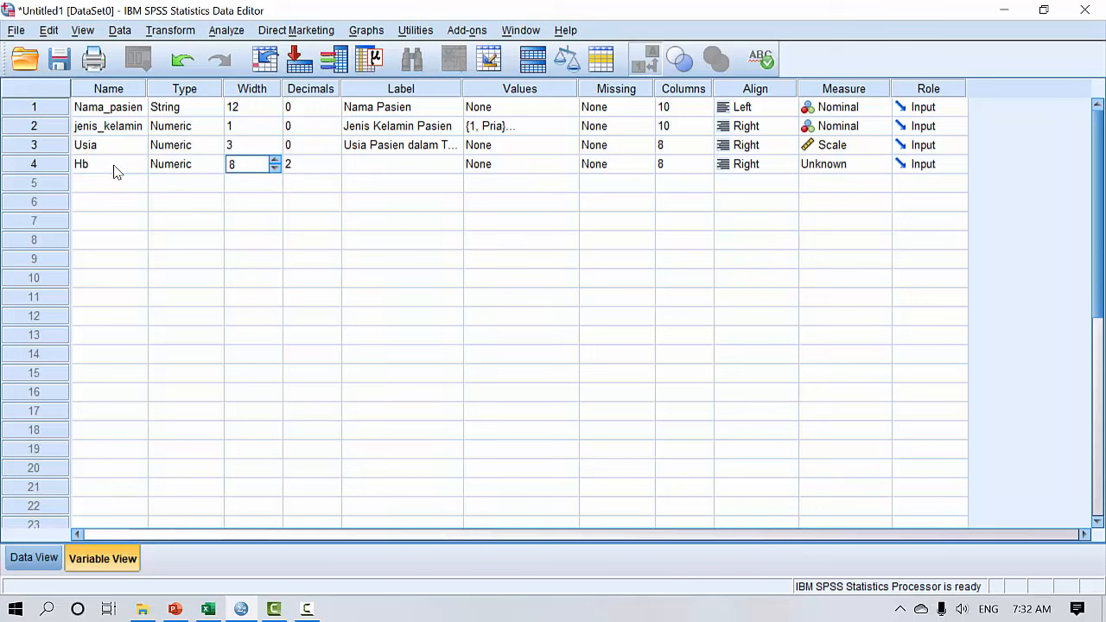
type("3")
key("Tab")
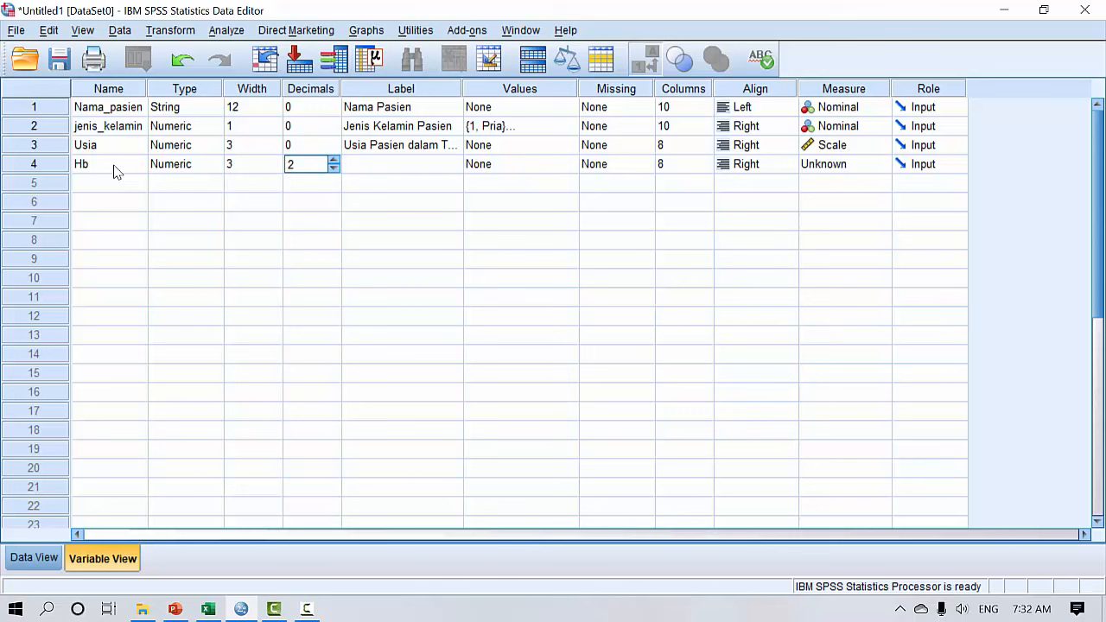
type("1")
key("Tab")
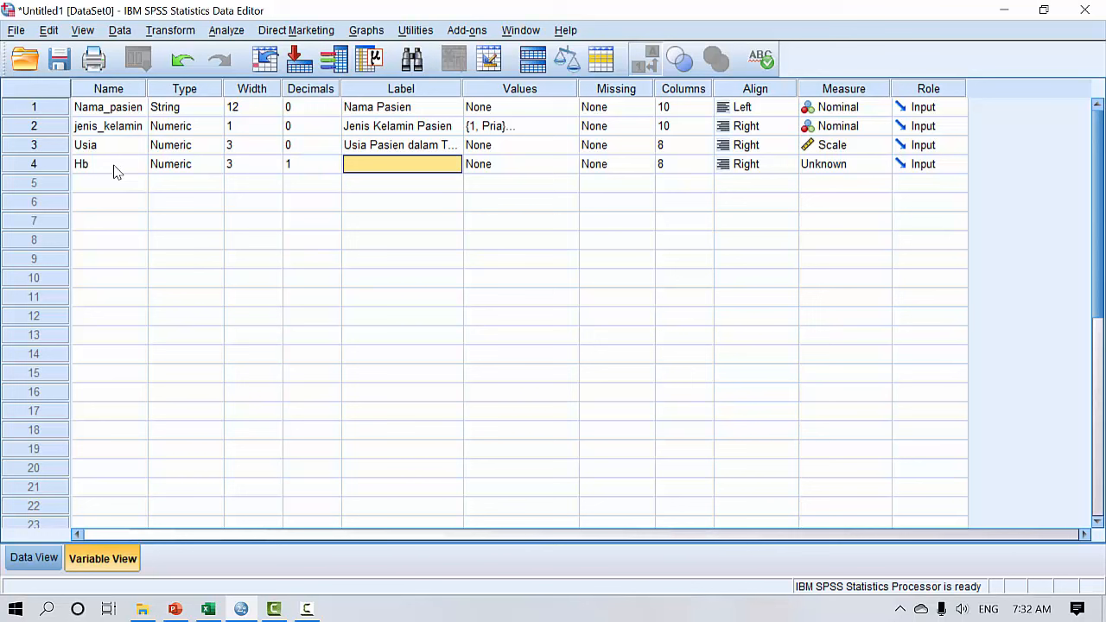
Step: Label Hb 'Kadar Hemoglobin (g/dL)' and set its measurement level to Scale
type("Kad")
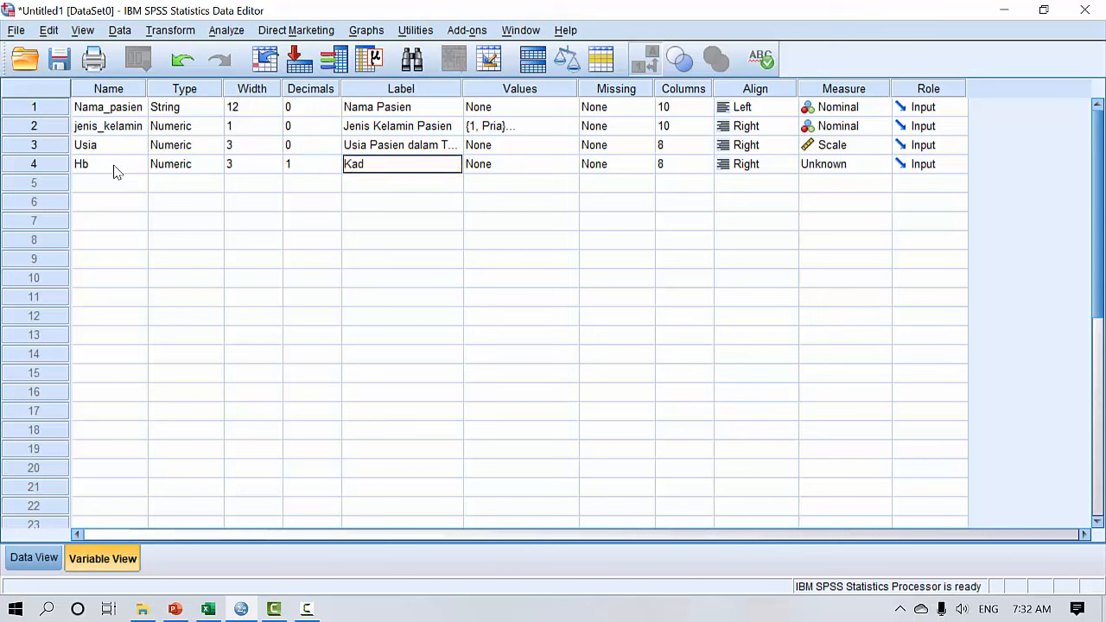
type("ar Hemoglobin (g/dL")
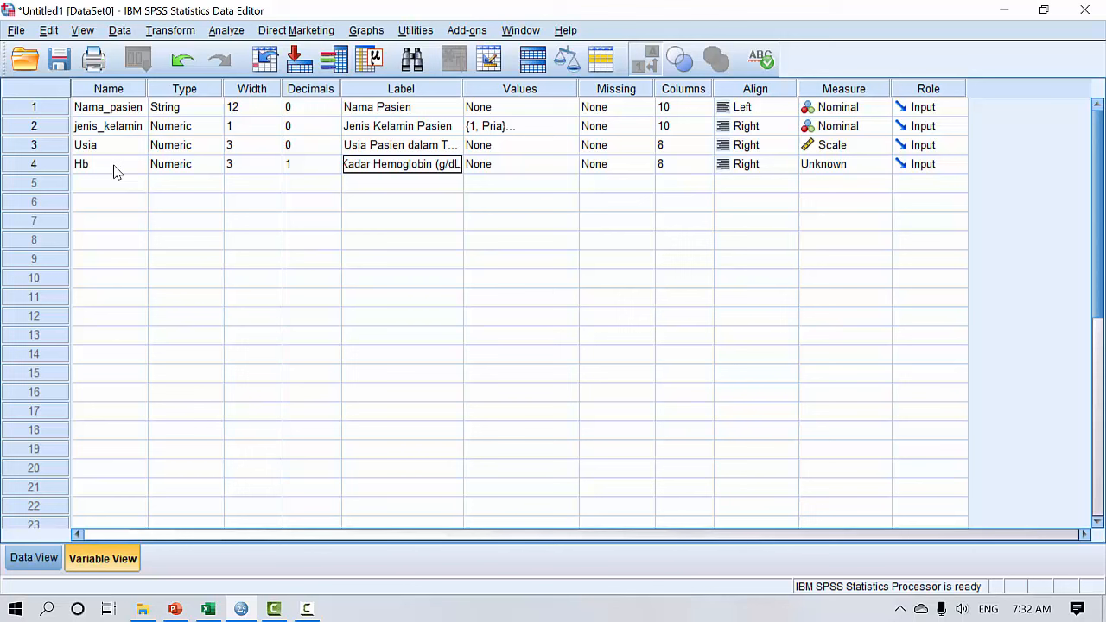
type(")")
key("Return")
key("Tab")
key("Up")
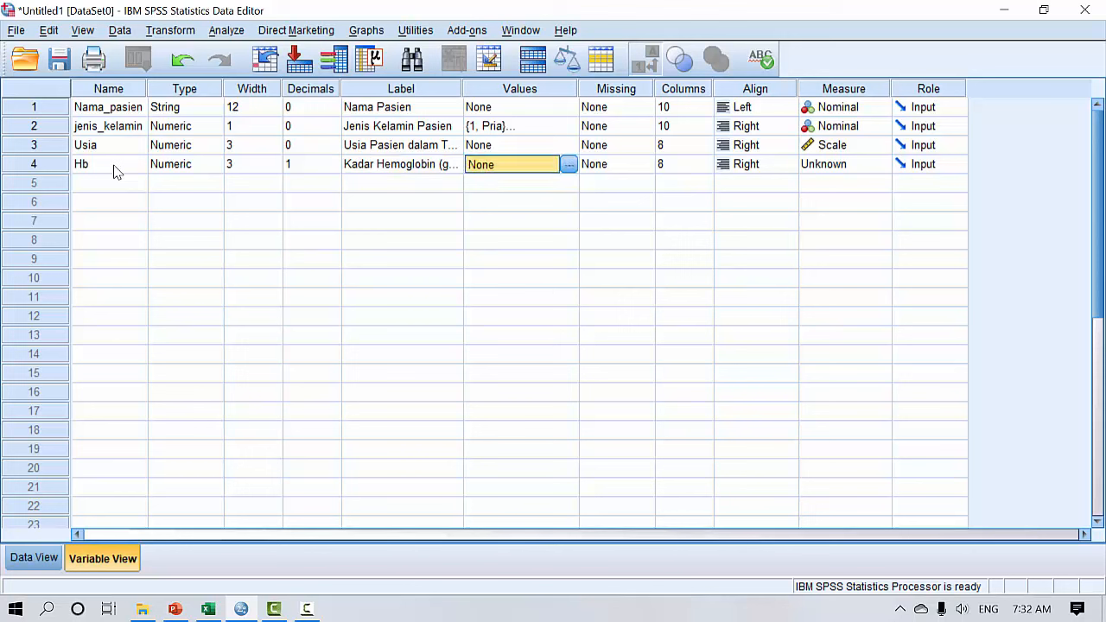
key("Tab")
key("Tab")
key("Tab")
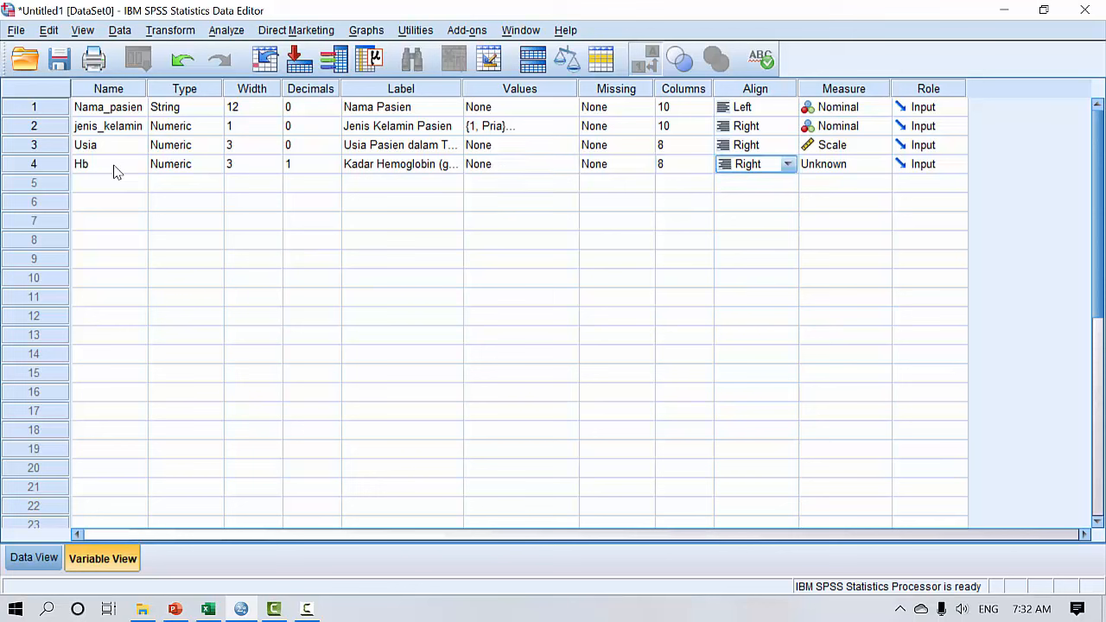
key("Tab")
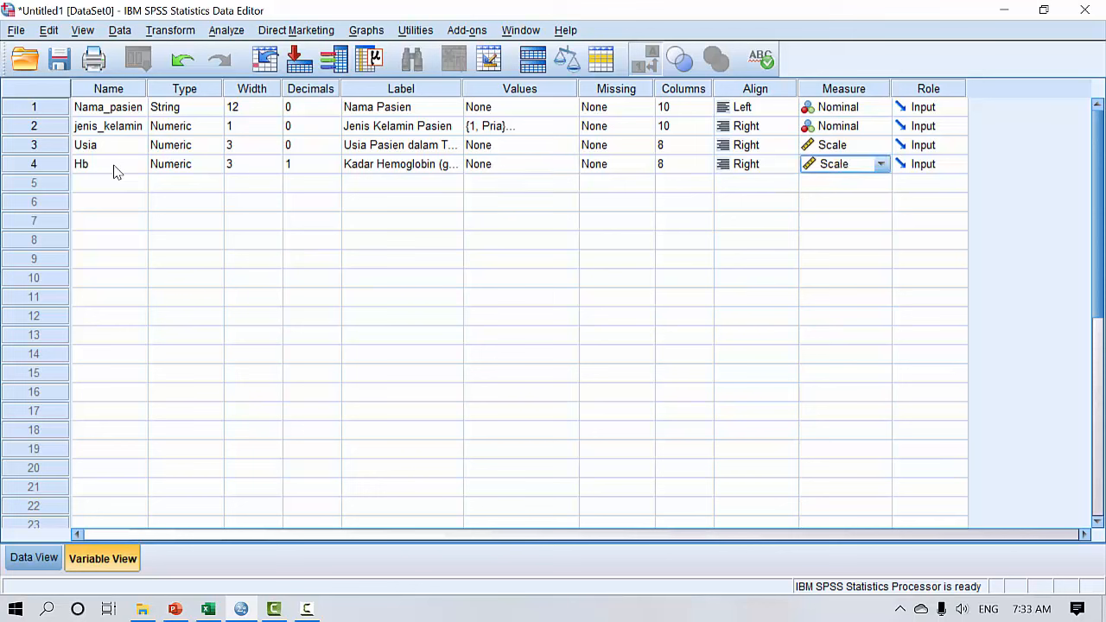
key("Left")
key("Left")
key("Left")
key("Left")
key("Left")
key("Left")
key("Left")
key("Left")
key("Left")
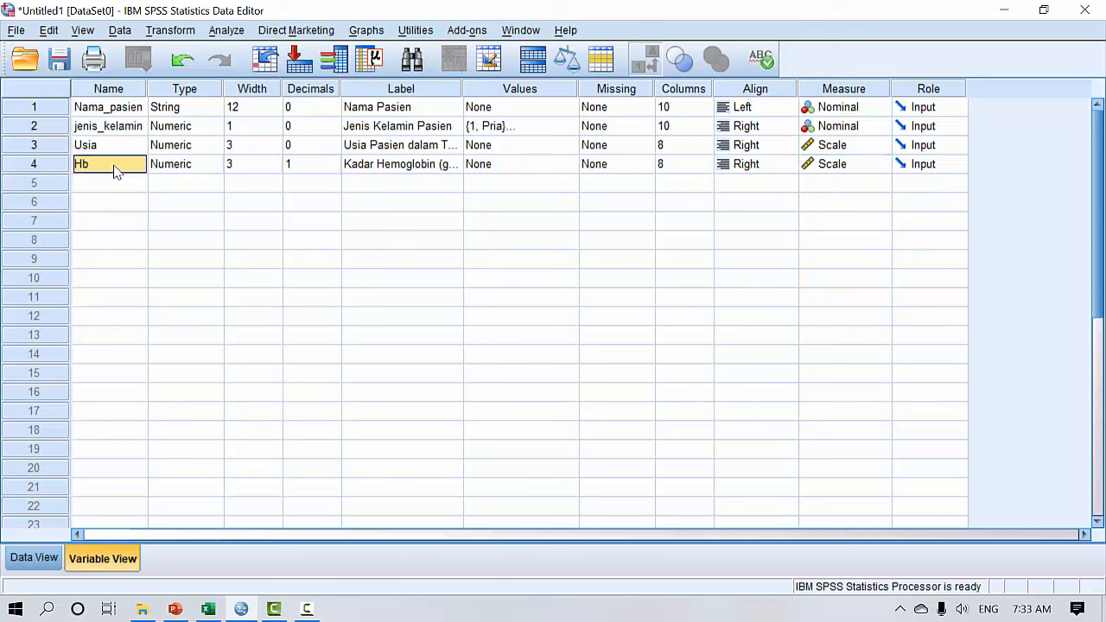
key("Down")
key("Right")
key("Right")
key("Right")
key("Right")
key("Right")
key("Right")
key("Right")
key("Right")
key("Right")
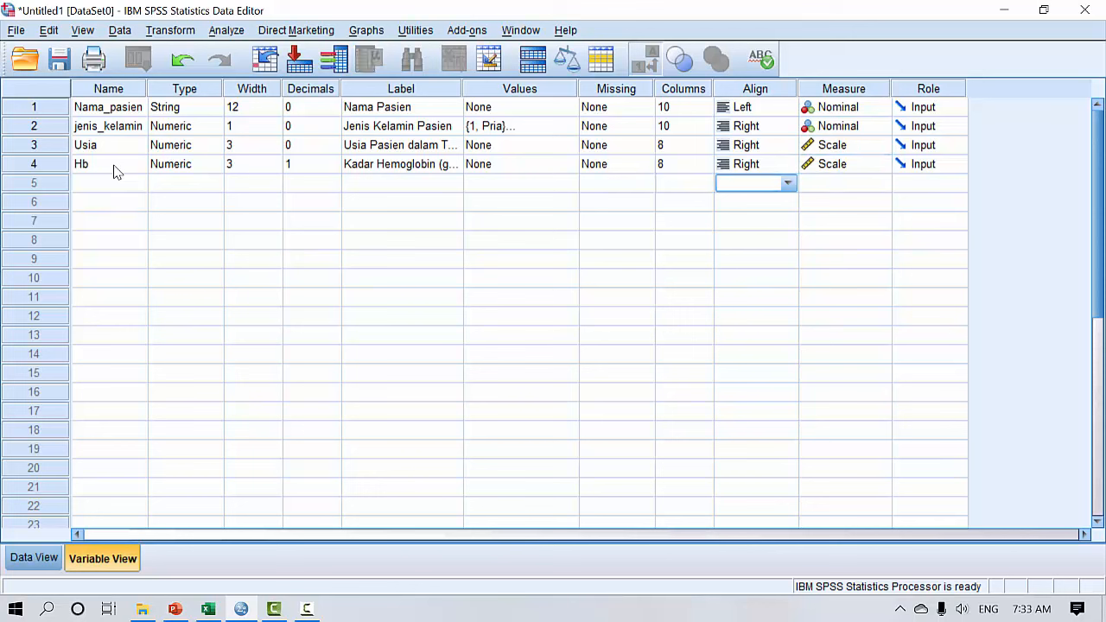
key("Up")
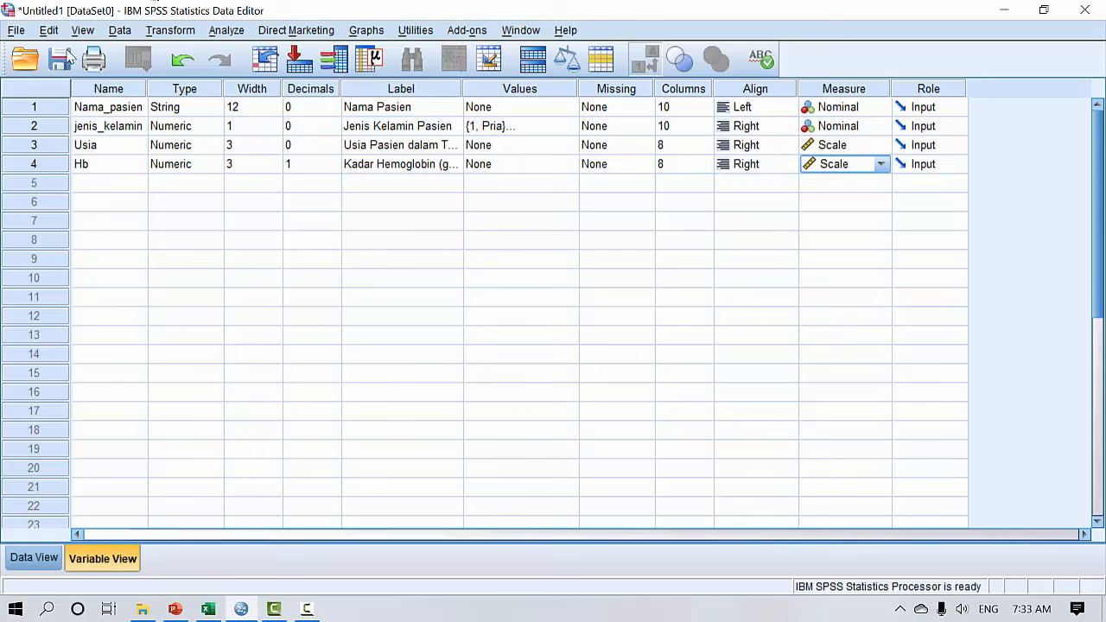
Step: In Data View, enter Hb values 11.2, 10.5, 13.0, 14.0 and 13.0 for the first five patients
left_click(21, 564)
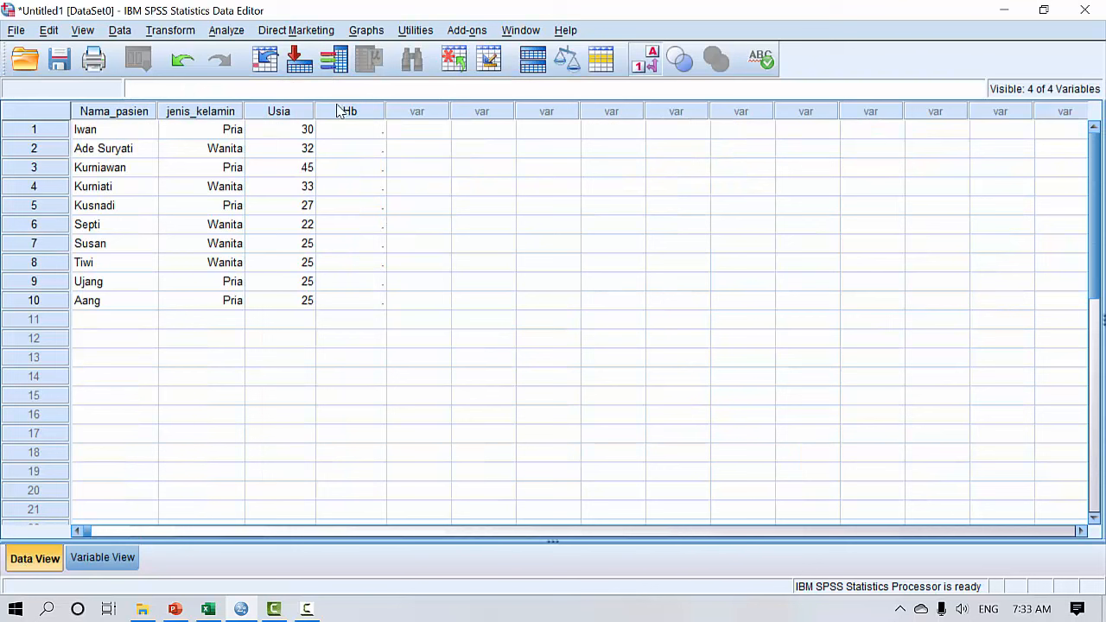
left_click(349, 133)
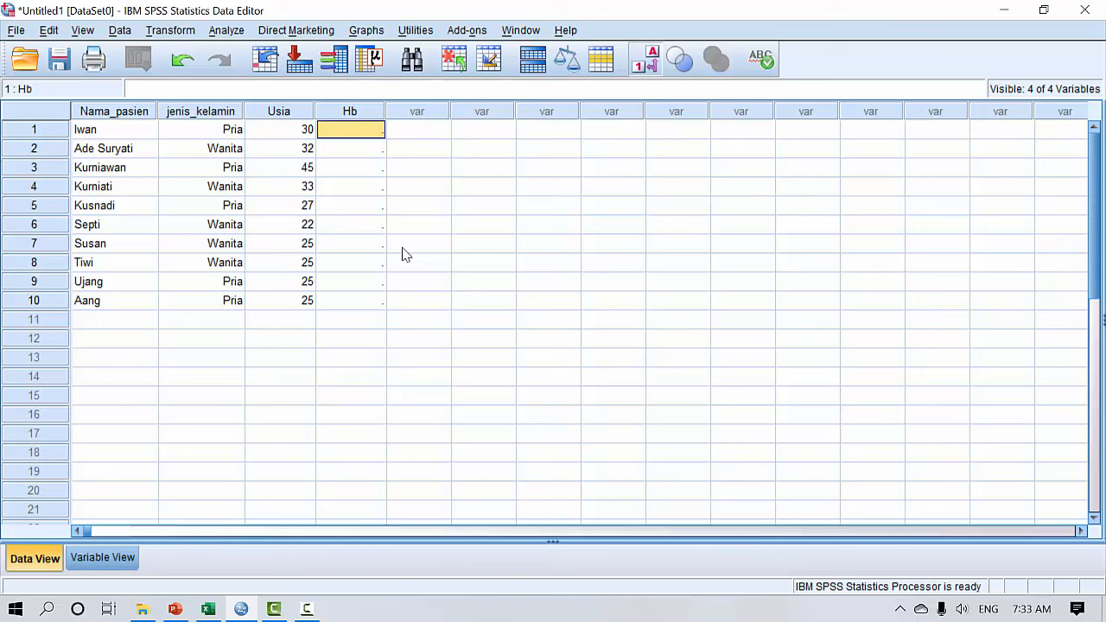
type("11.2")
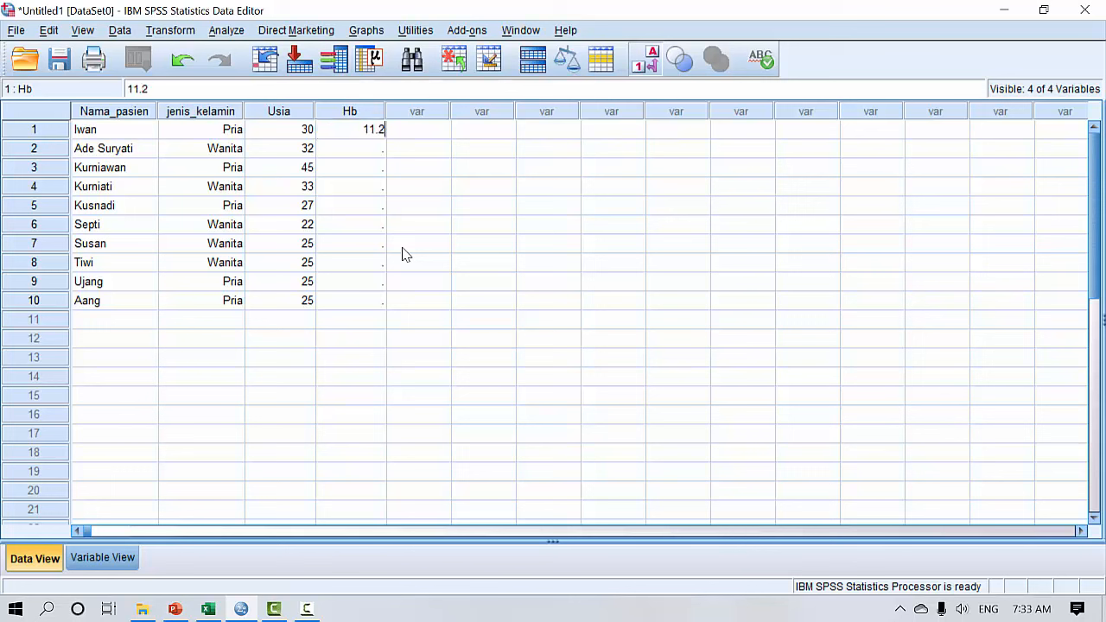
key("Return")
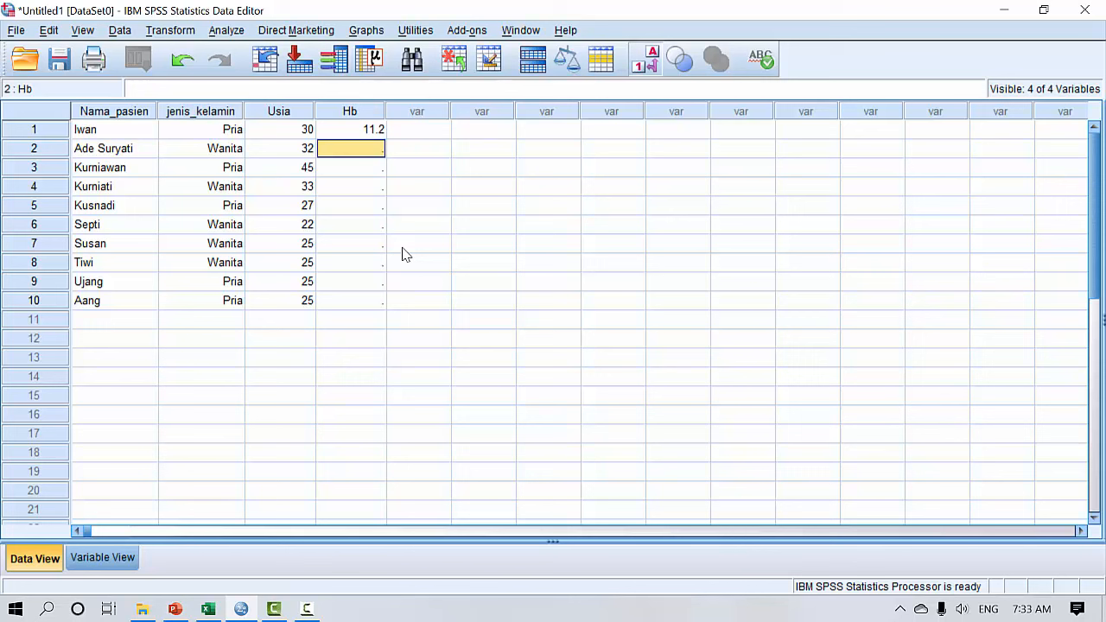
type("10")
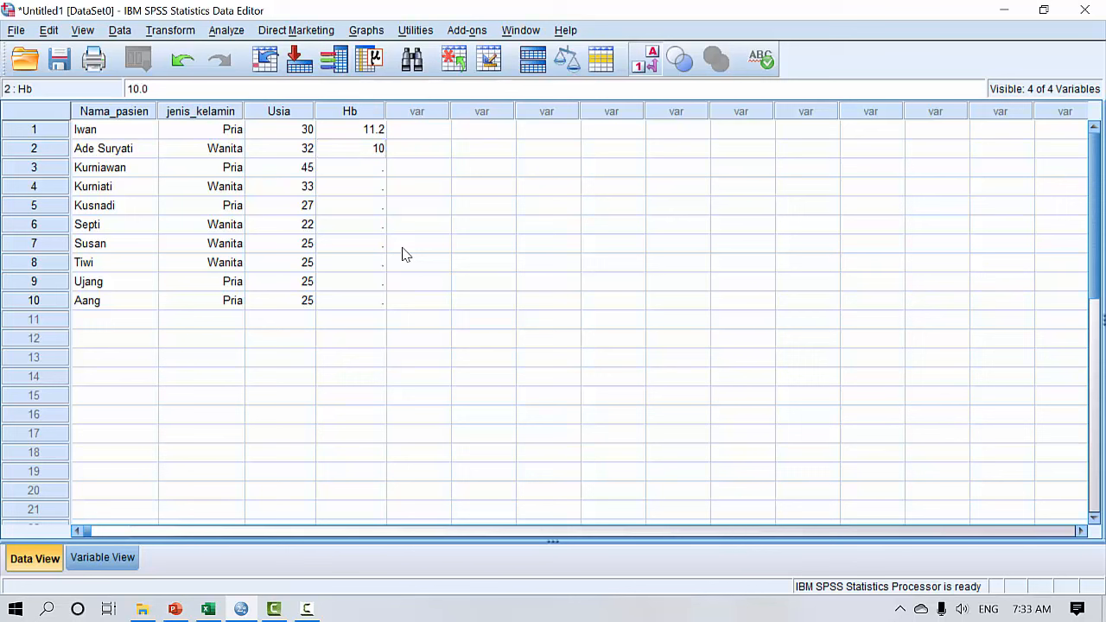
type(".5")
key("Return")
type("13")
key("Return")
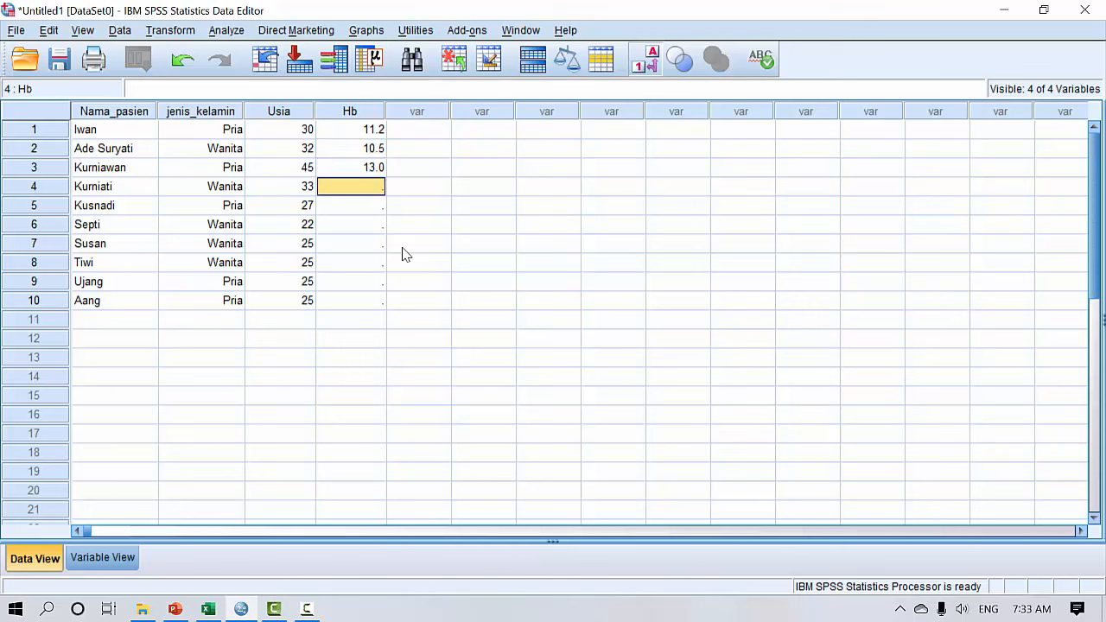
type("14")
key("Return")
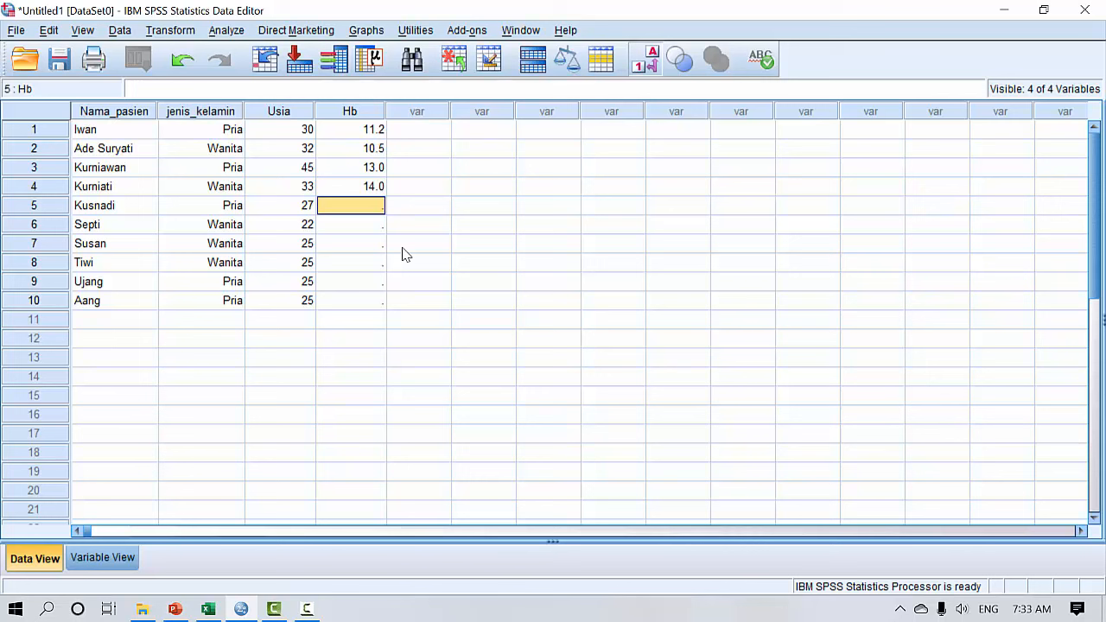
type("13")
key("Return")
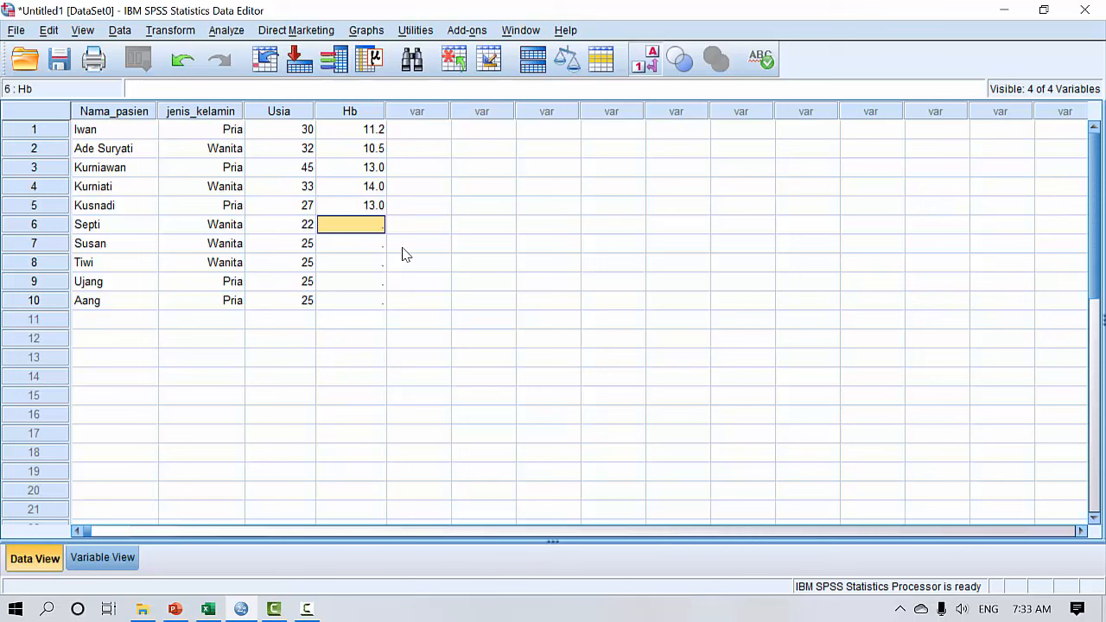
Step: Enter Hb values 12.0, 9.0, 8.0, 10.0 and 10.0 for patients six through ten
type("12")
key("Return")
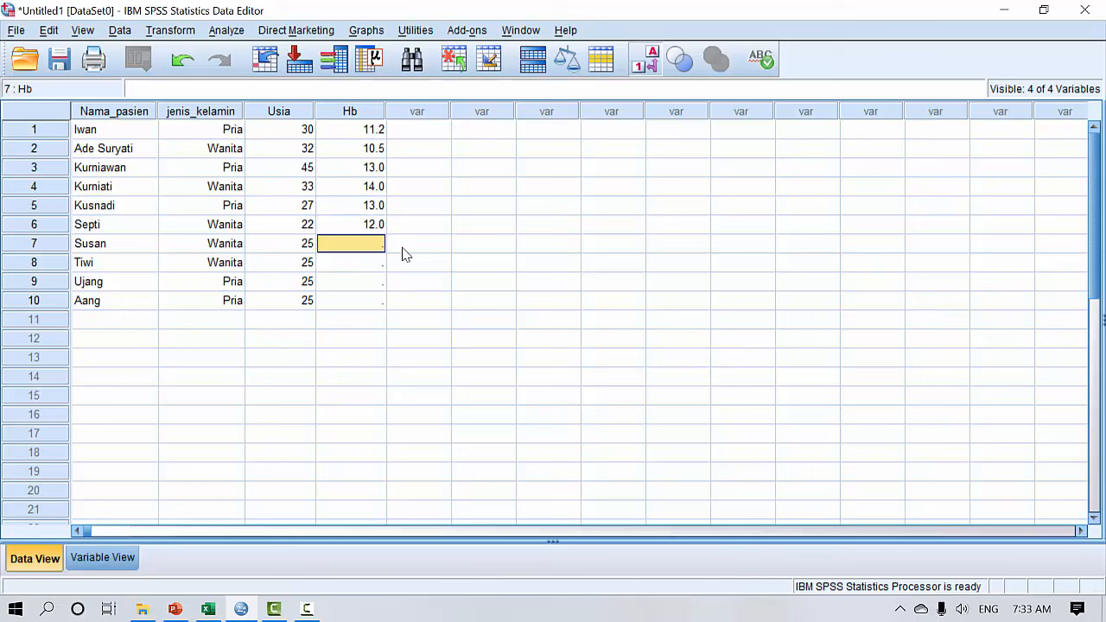
type("9")
key("Return")
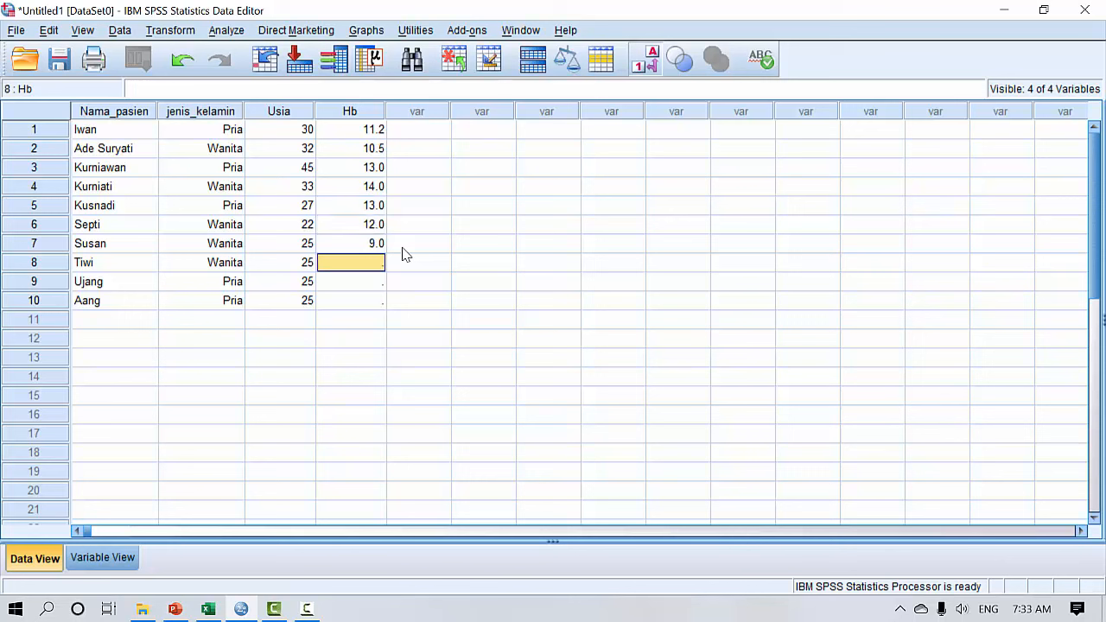
type("8")
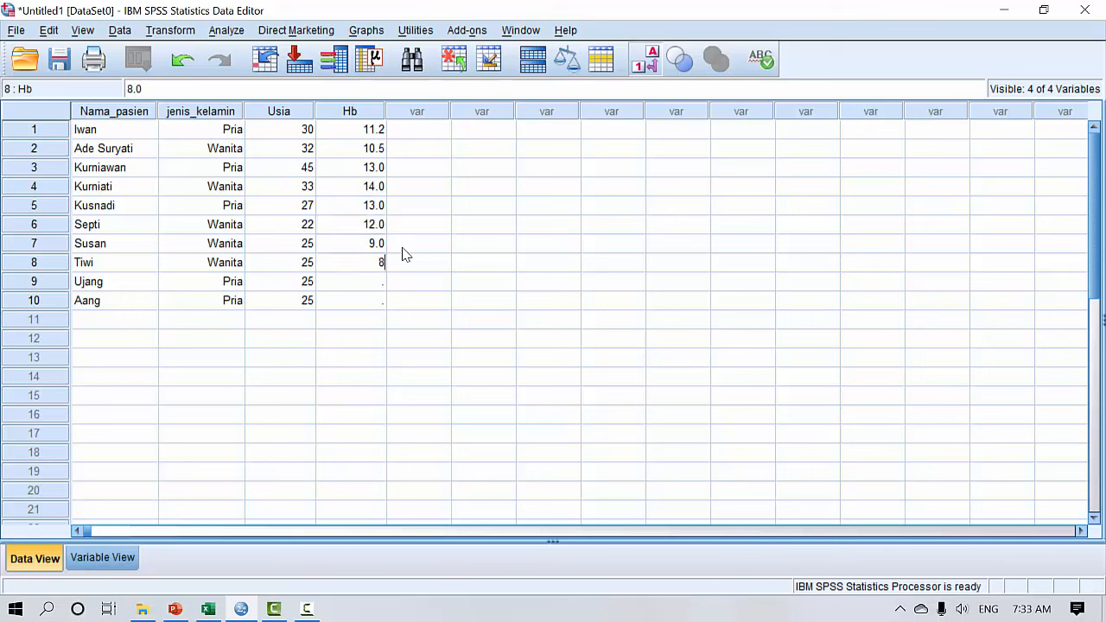
key("Return")
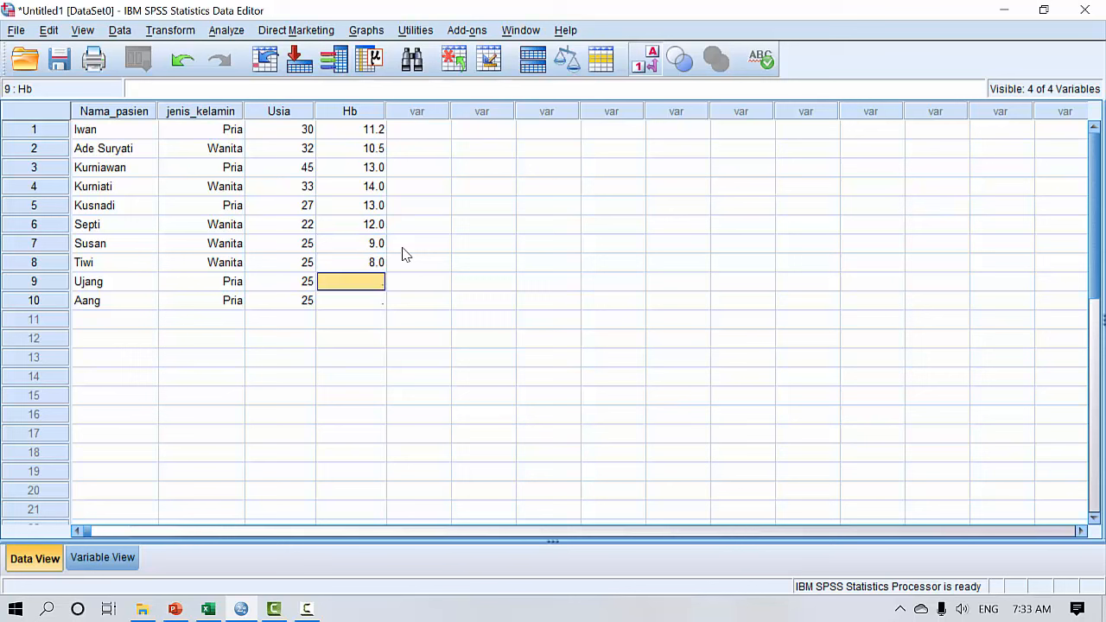
type("10")
key("Return")
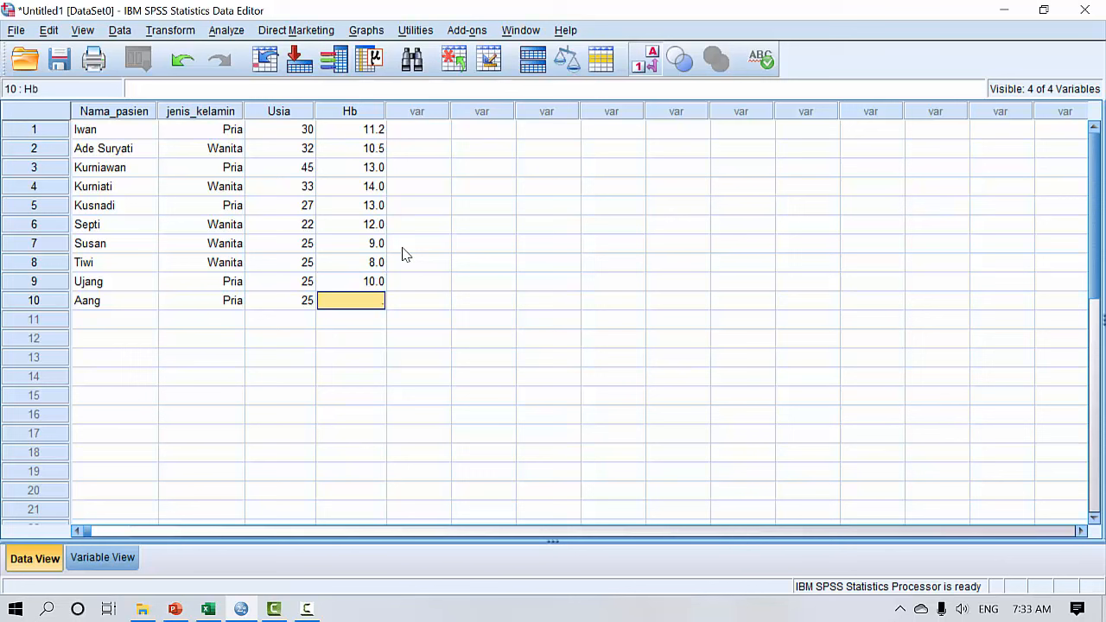
type("10")
key("Return")
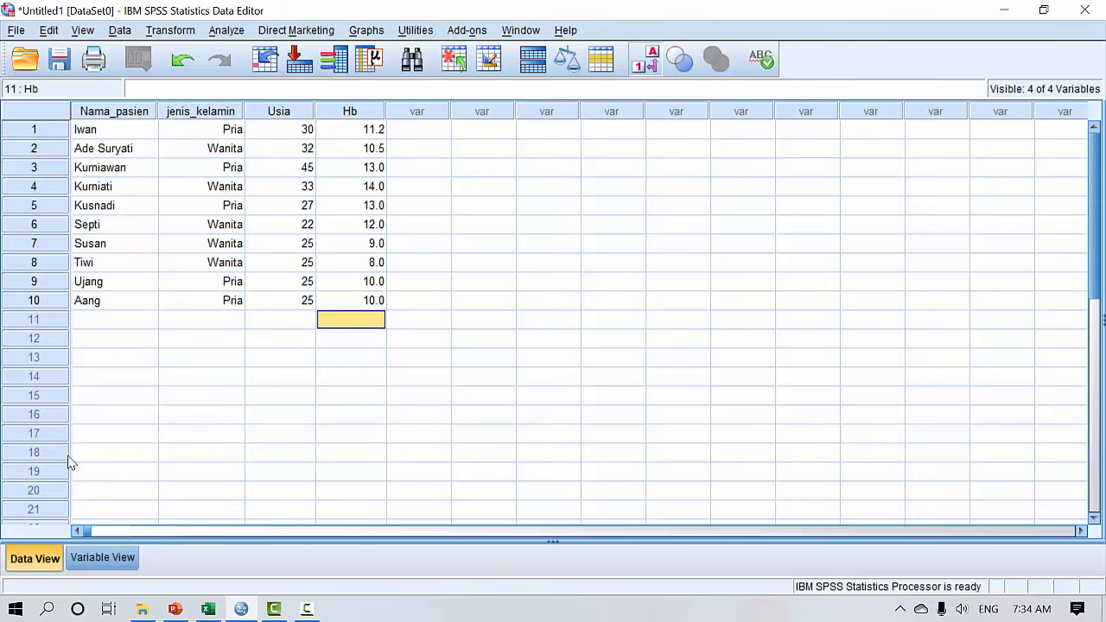
Step: Recheck the variable definitions and patient data, then bring up the awareness.txt workbook in Excel
left_click(120, 555)
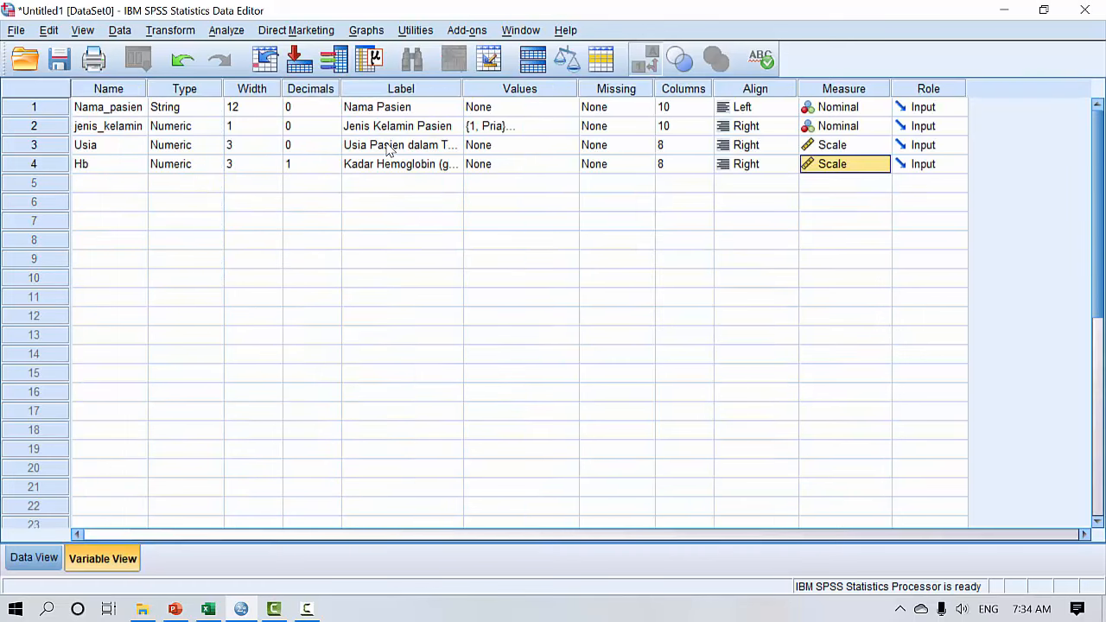
left_click(48, 558)
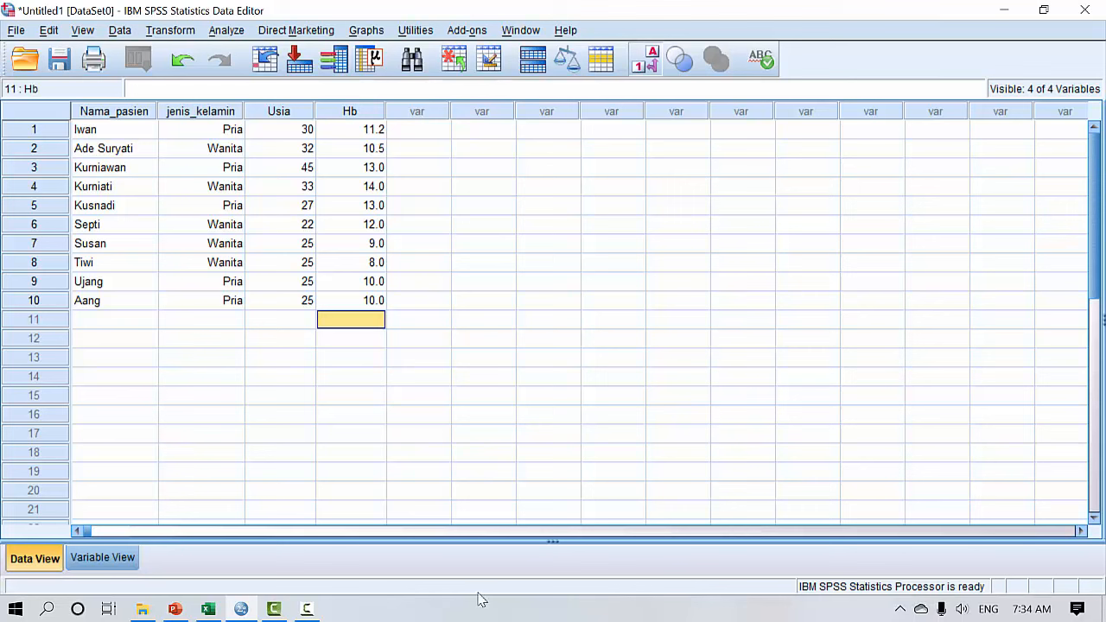
left_click(307, 610)
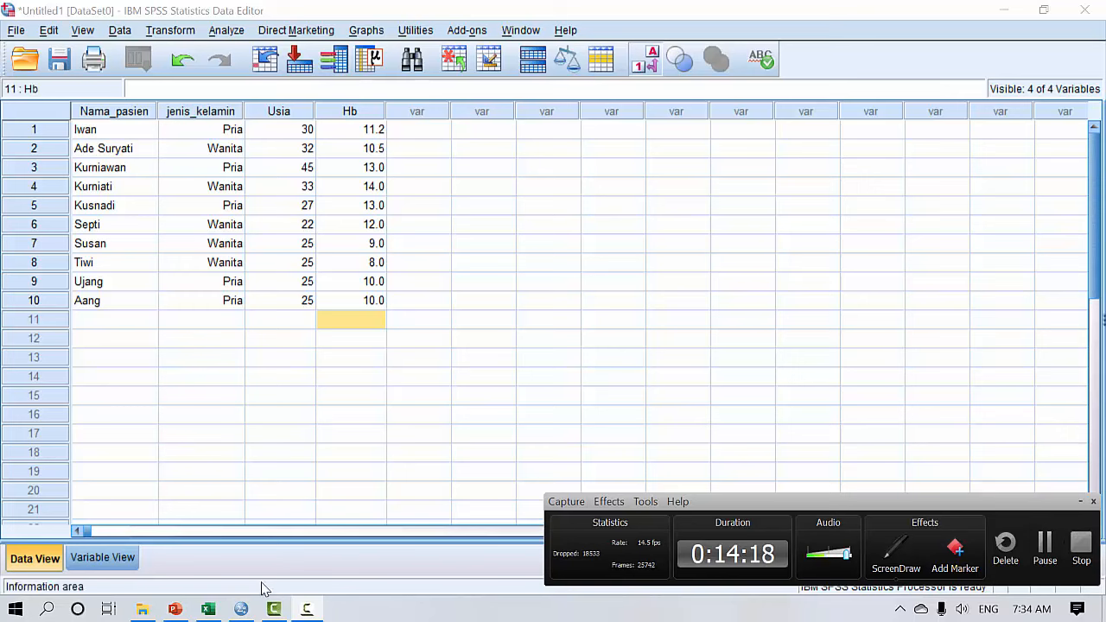
left_click(205, 609)
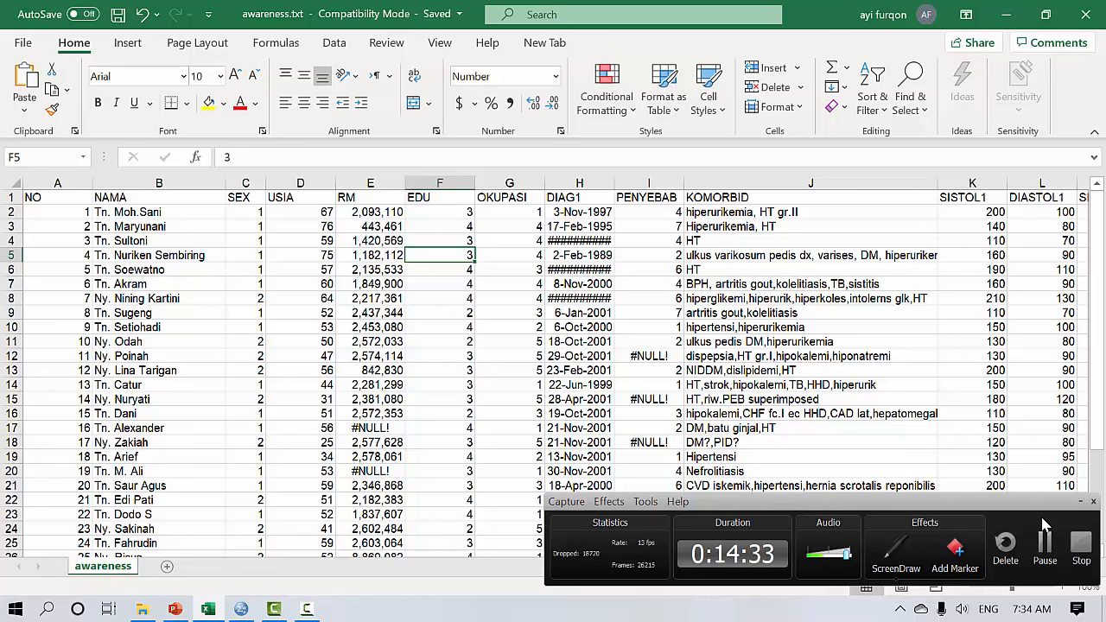
Step: Browse the awareness.txt records from cell F9, then minimise Excel to return to SPSS
left_click(411, 313)
scroll(411, 313, "down", 4)
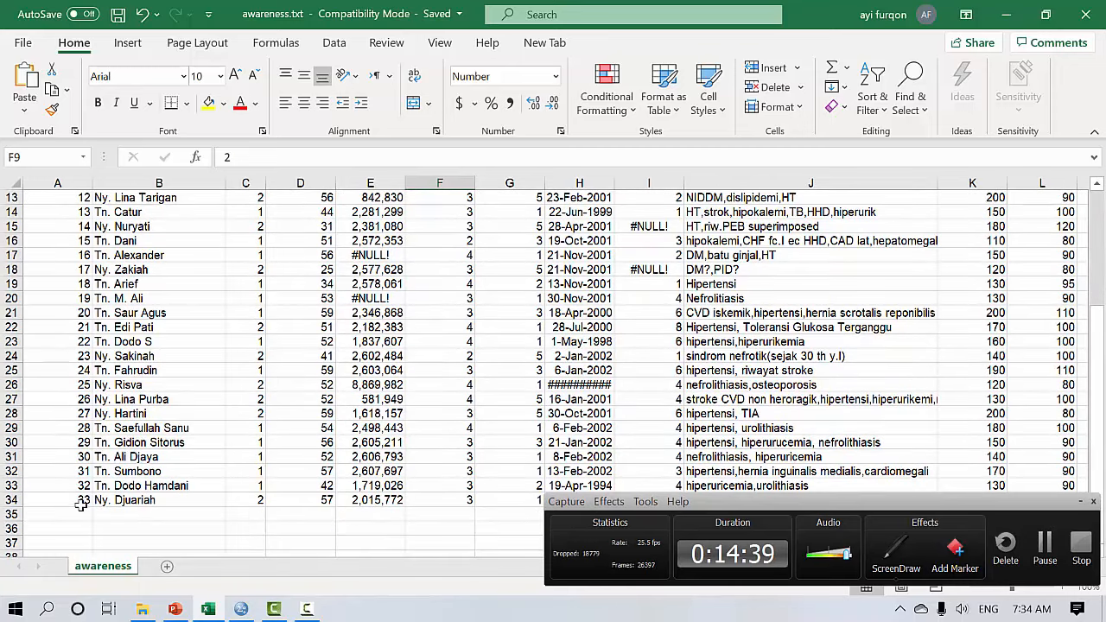
scroll(80, 505, "up", 4)
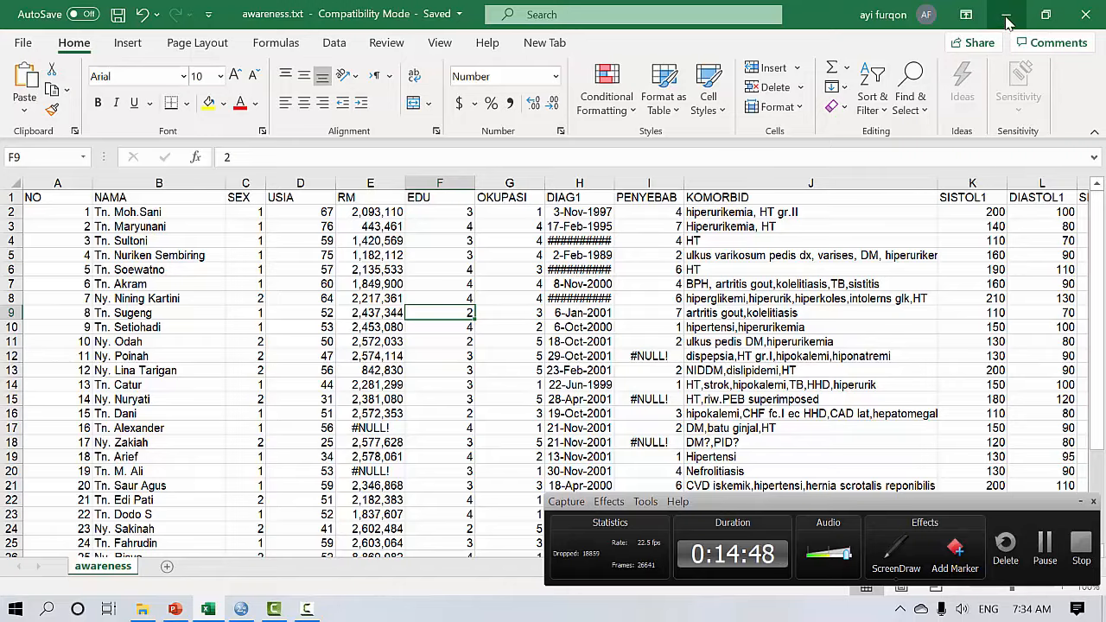
left_click(1005, 19)
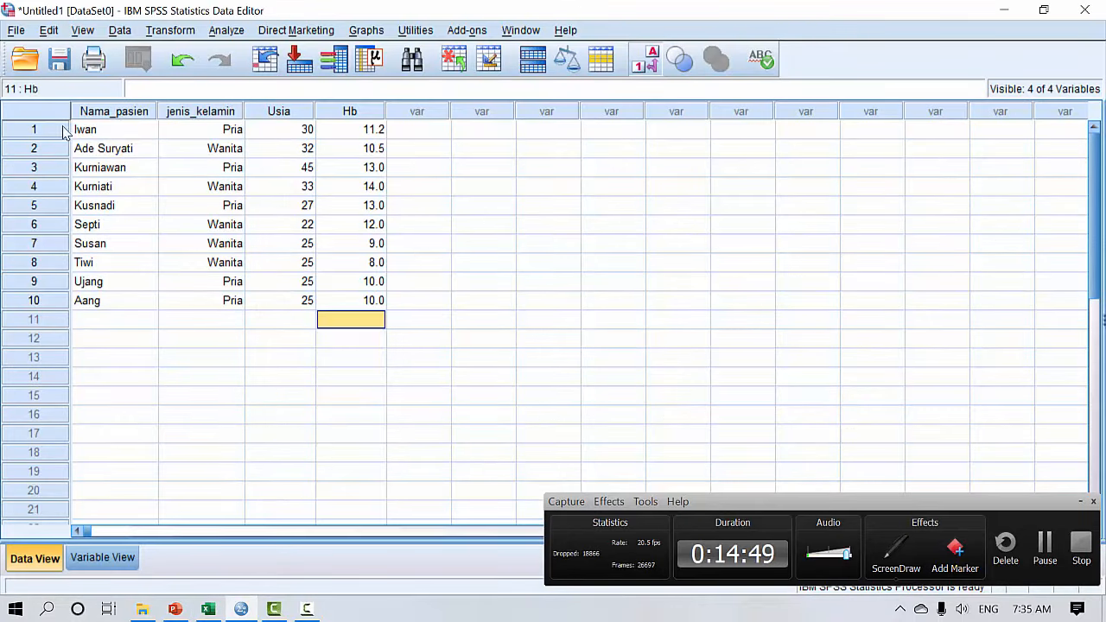